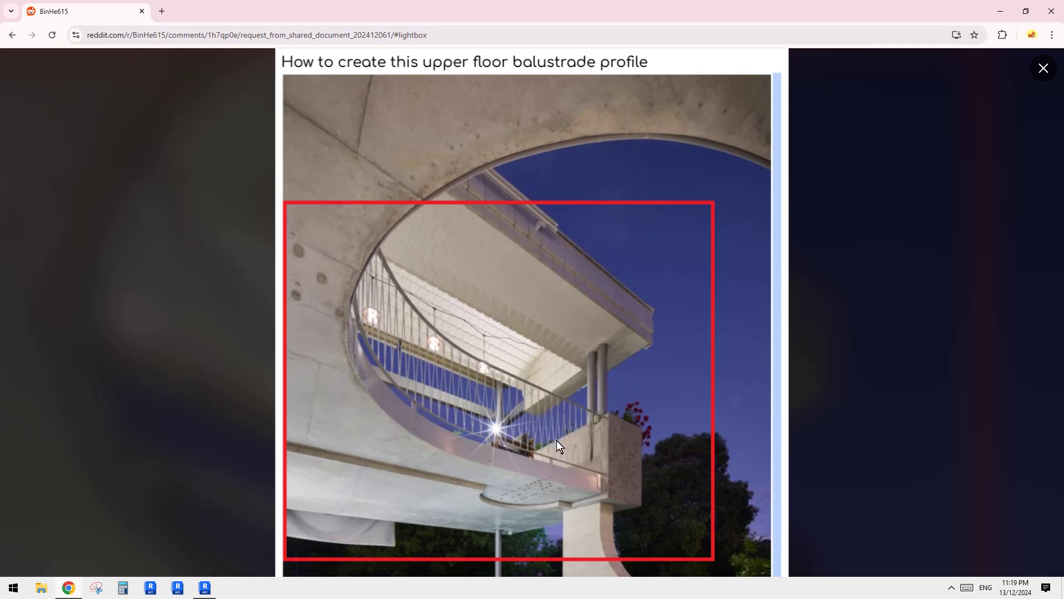
Step: Capture the curved balustrade area of the reference photo with Snipping Tool
click(96, 589)
click(73, 68)
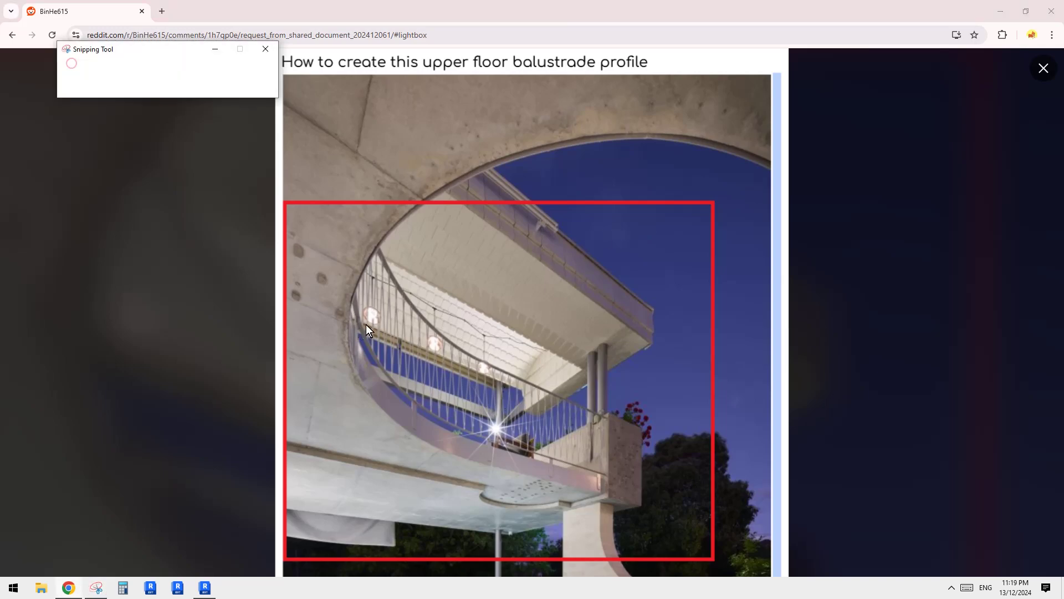
drag(334, 242, 927, 551)
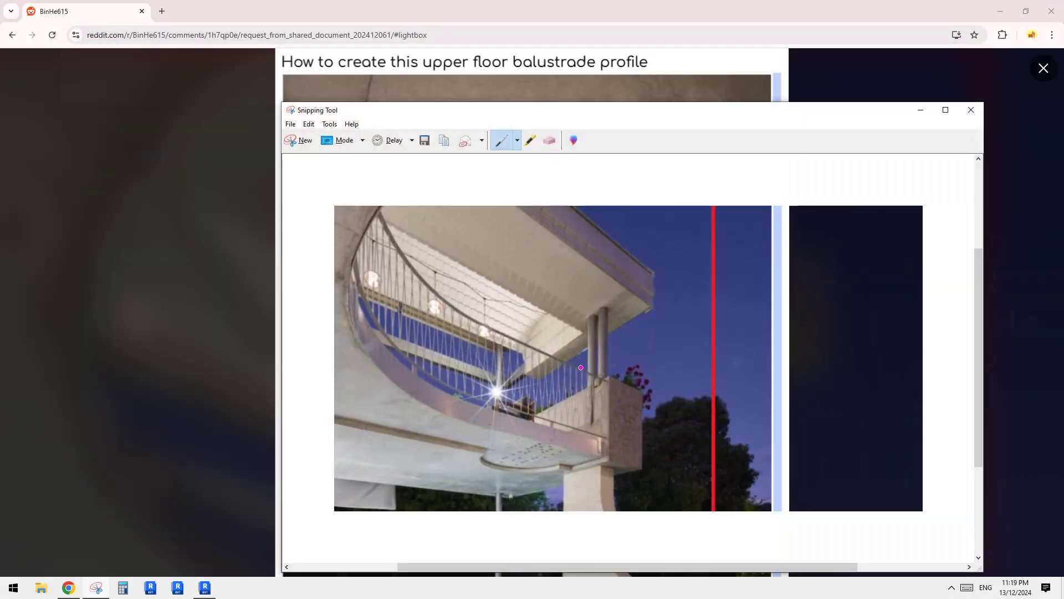
Step: Trace the balustrade's top rail on the snip and sketch a horizontal rail with three V-shaped balusters beneath it beside the photo
drag(492, 329, 608, 377)
drag(738, 274, 906, 276)
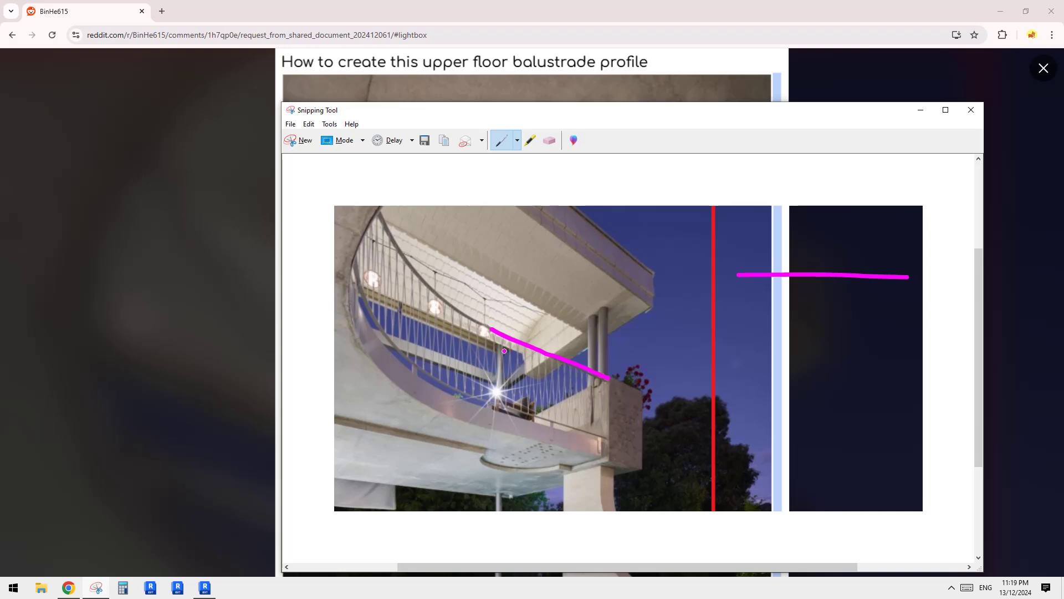
mouse_move(779, 276)
mouse_down()
mouse_move(798, 333)
mouse_move(813, 283)
mouse_move(829, 337)
mouse_move(848, 288)
mouse_move(865, 339)
mouse_move(862, 325)
mouse_up()
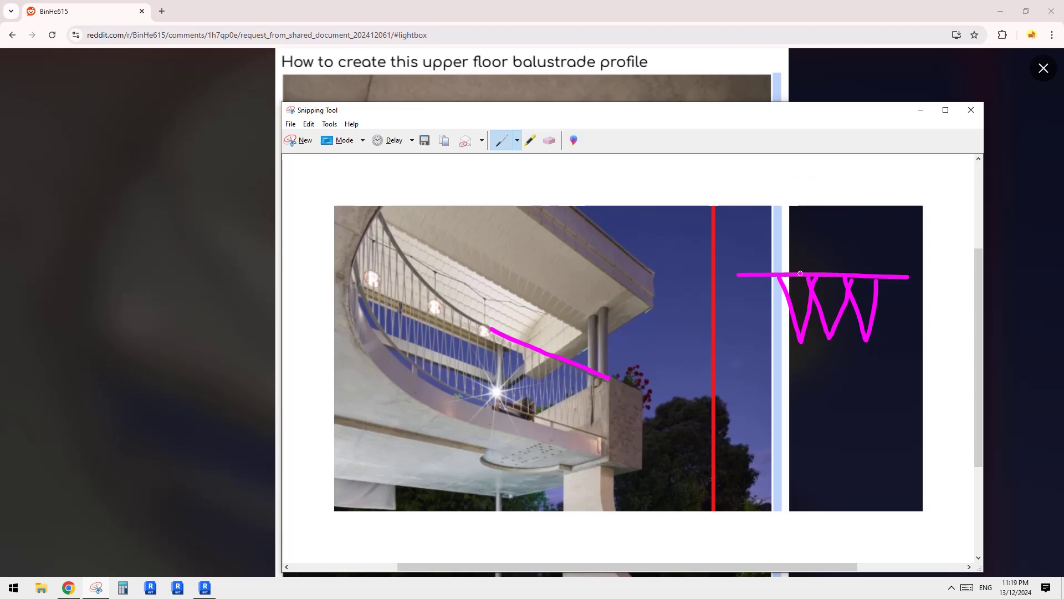
Step: Sketch a single V-shaped baluster above the rail sketch, with dimension arrows labelled w for its width and height
mouse_move(775, 157)
mouse_down()
mouse_move(779, 214)
mouse_move(812, 156)
mouse_up()
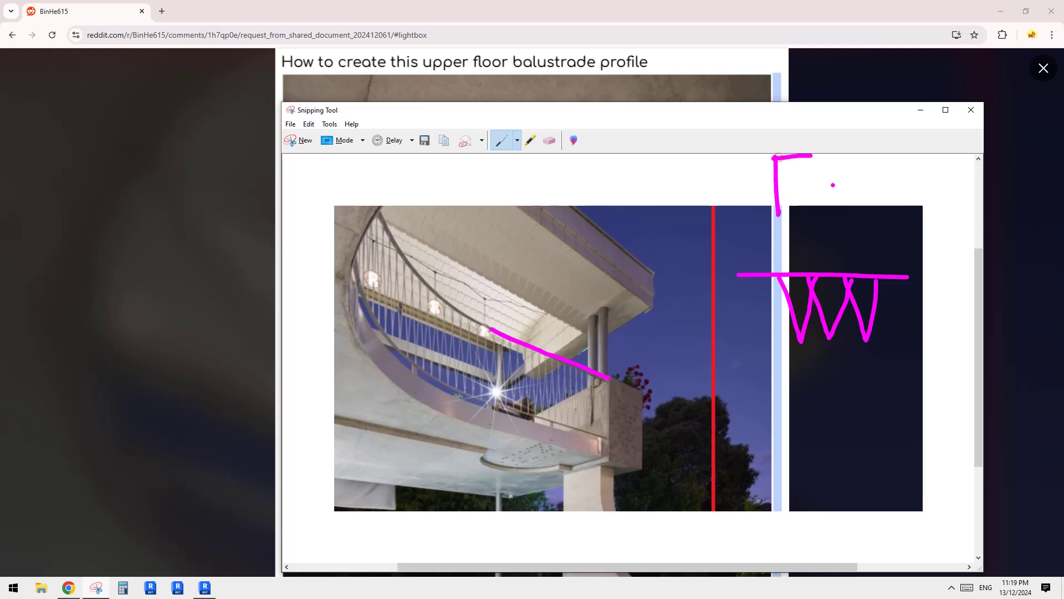
click(549, 141)
mouse_move(838, 153)
mouse_down()
mouse_move(796, 159)
mouse_move(804, 221)
mouse_move(830, 178)
mouse_up()
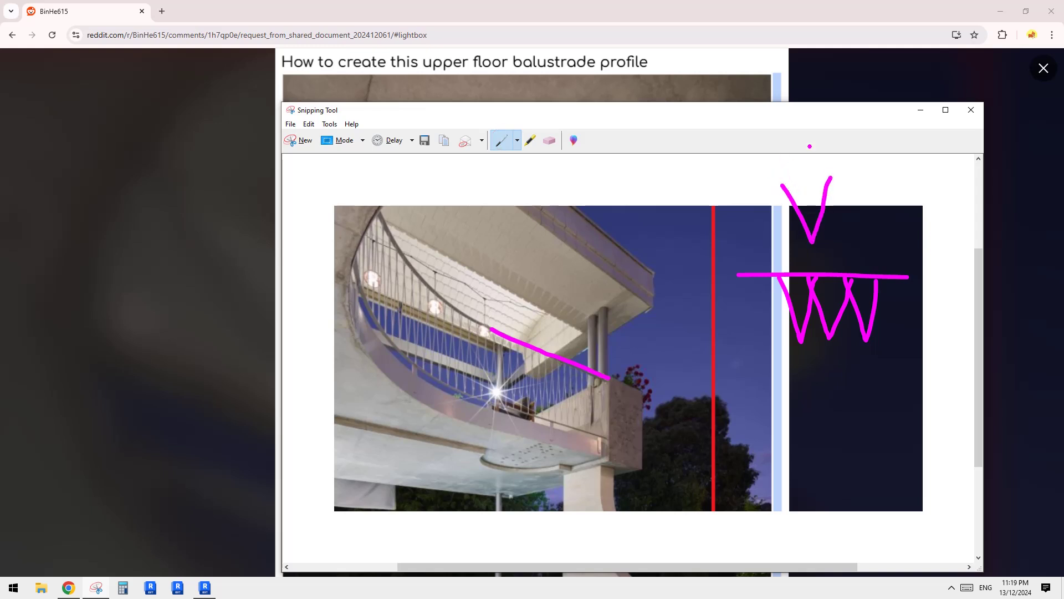
mouse_move(772, 169)
mouse_down()
mouse_move(847, 161)
mouse_move(781, 176)
mouse_move(840, 166)
mouse_move(816, 173)
mouse_move(873, 175)
mouse_up()
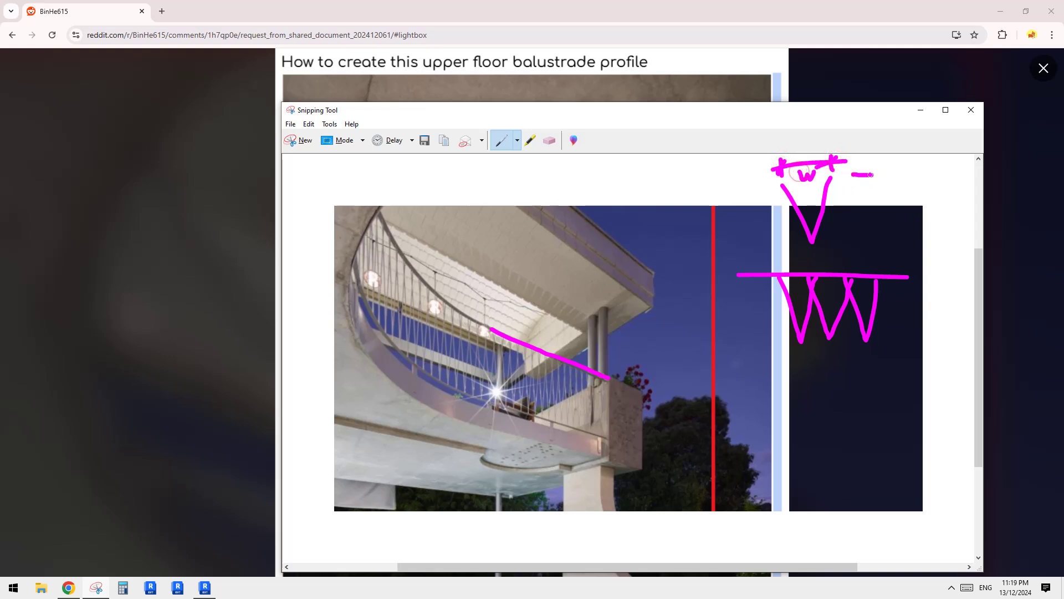
click(859, 168)
drag(875, 224, 851, 233)
mouse_move(861, 164)
mouse_down()
mouse_move(866, 247)
mouse_move(866, 171)
mouse_move(898, 194)
mouse_up()
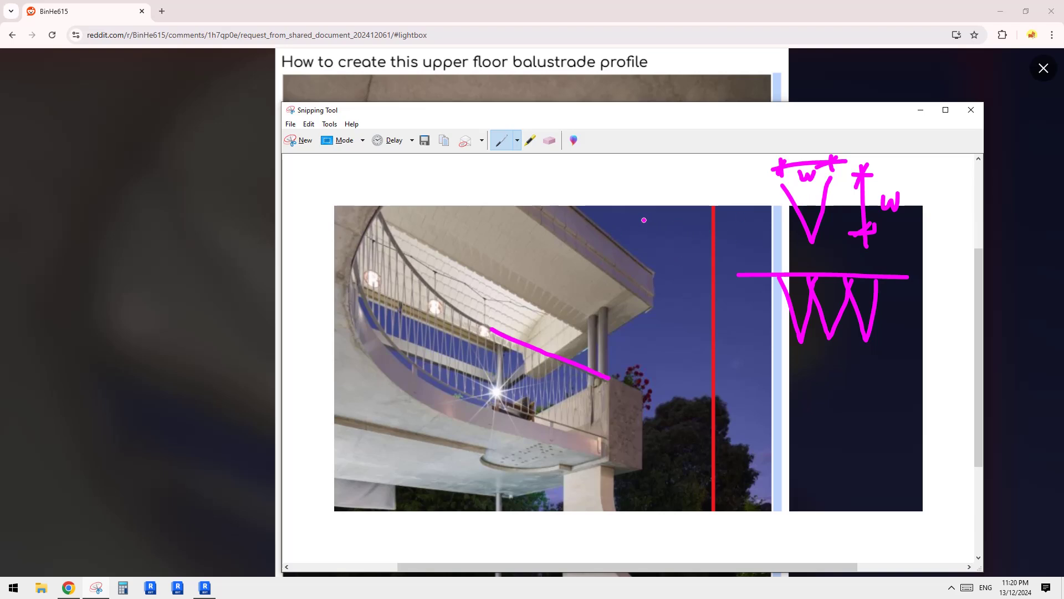
Step: Sketch a rising stair profile over the photo with V-shaped balusters following the steps
mouse_move(514, 293)
mouse_down()
mouse_move(595, 257)
mouse_move(652, 207)
mouse_move(669, 208)
mouse_up()
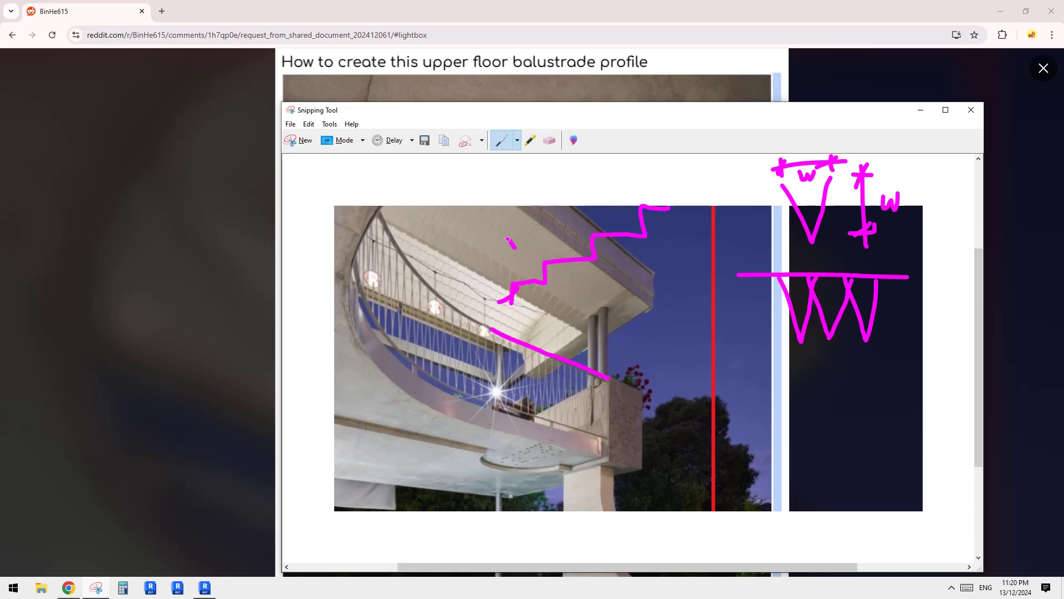
mouse_move(508, 239)
mouse_down()
mouse_move(545, 228)
mouse_move(551, 211)
mouse_up()
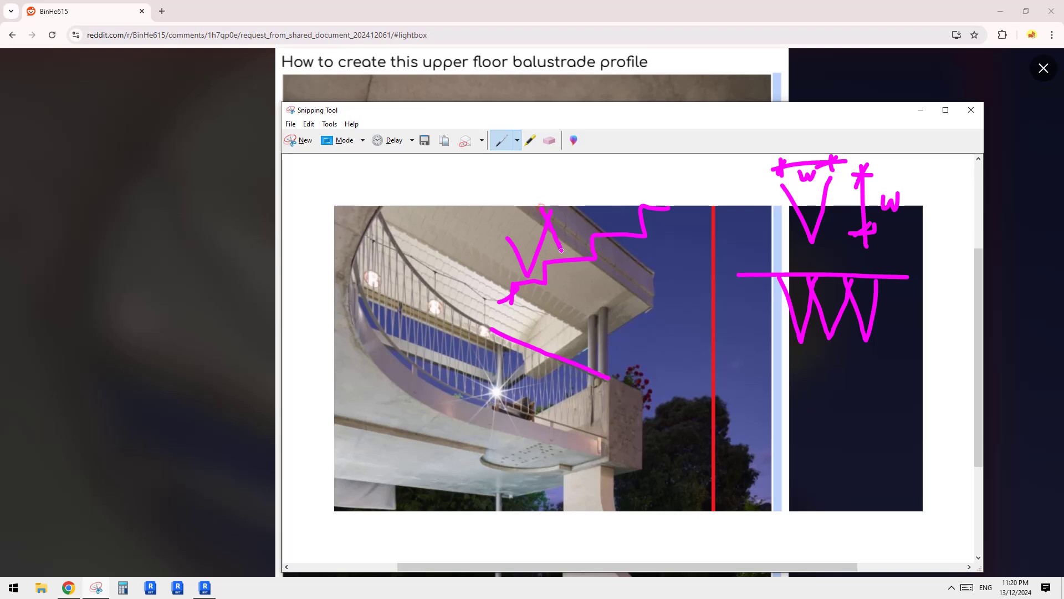
mouse_move(562, 250)
mouse_down()
mouse_move(571, 259)
mouse_move(593, 184)
mouse_move(613, 222)
mouse_move(636, 162)
mouse_move(657, 208)
mouse_move(677, 155)
mouse_up()
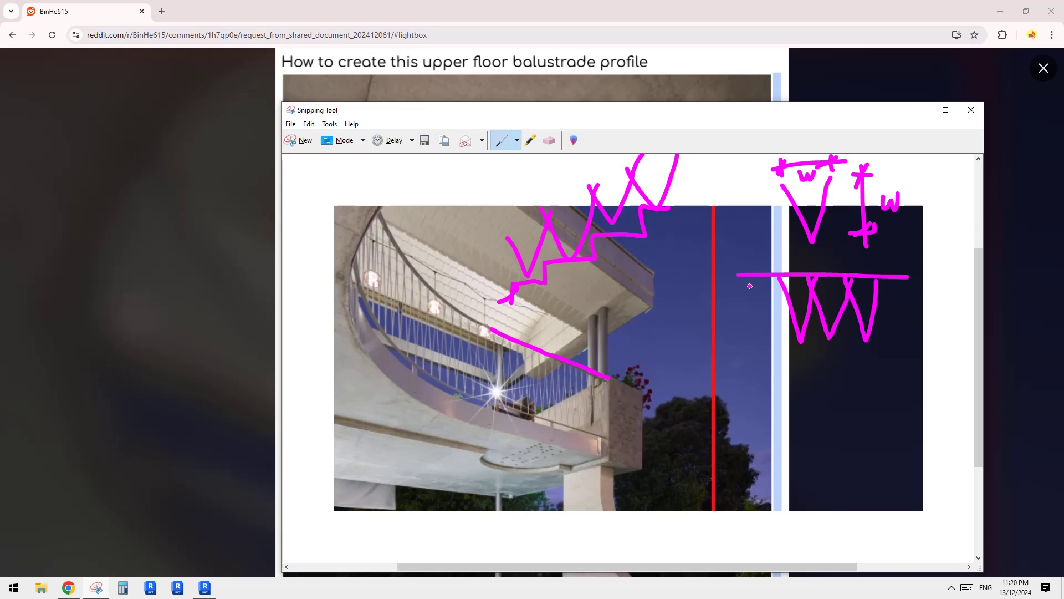
Step: Mark the bottom rail and its support points on the photo and the rail sketch, and add V balusters at both ends of the sketch
drag(610, 439, 521, 413)
drag(751, 349, 899, 340)
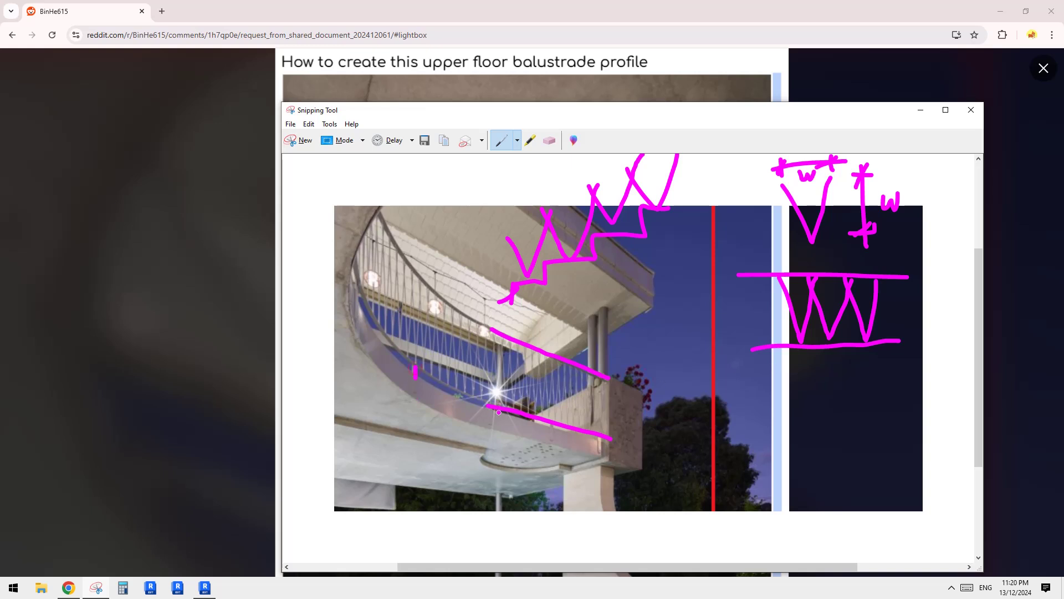
drag(496, 409, 494, 417)
mouse_move(774, 348)
mouse_down()
mouse_move(772, 364)
mouse_move(827, 359)
mouse_up()
mouse_move(871, 288)
mouse_down()
mouse_move(889, 328)
mouse_move(901, 285)
mouse_up()
mouse_move(747, 284)
mouse_down()
mouse_move(779, 331)
mouse_move(800, 284)
mouse_up()
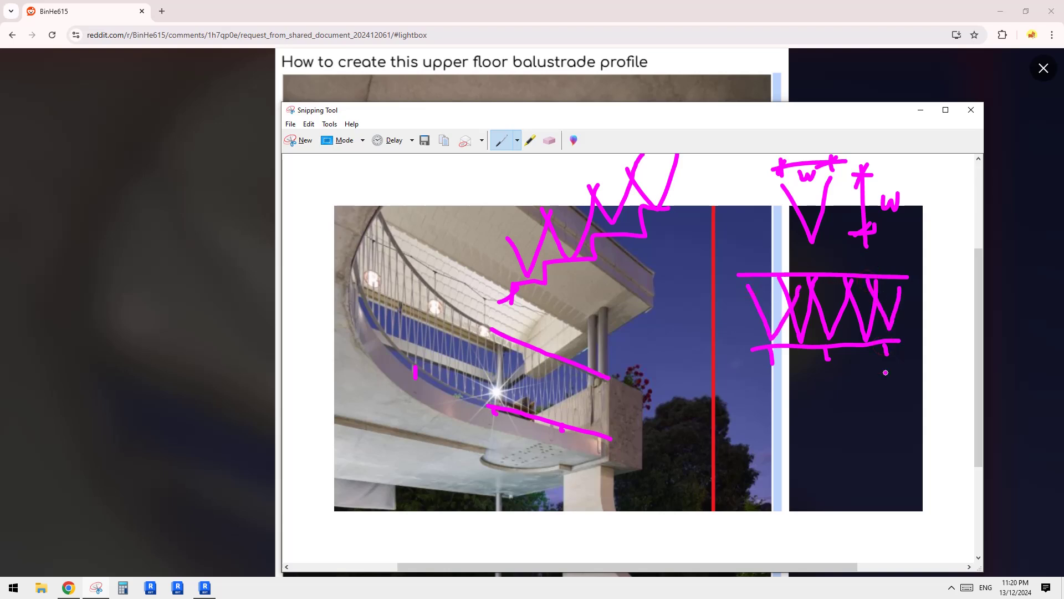
Step: Switch to Revit and create a new family from the Metric Baluster-Panel.rft template
click(205, 587)
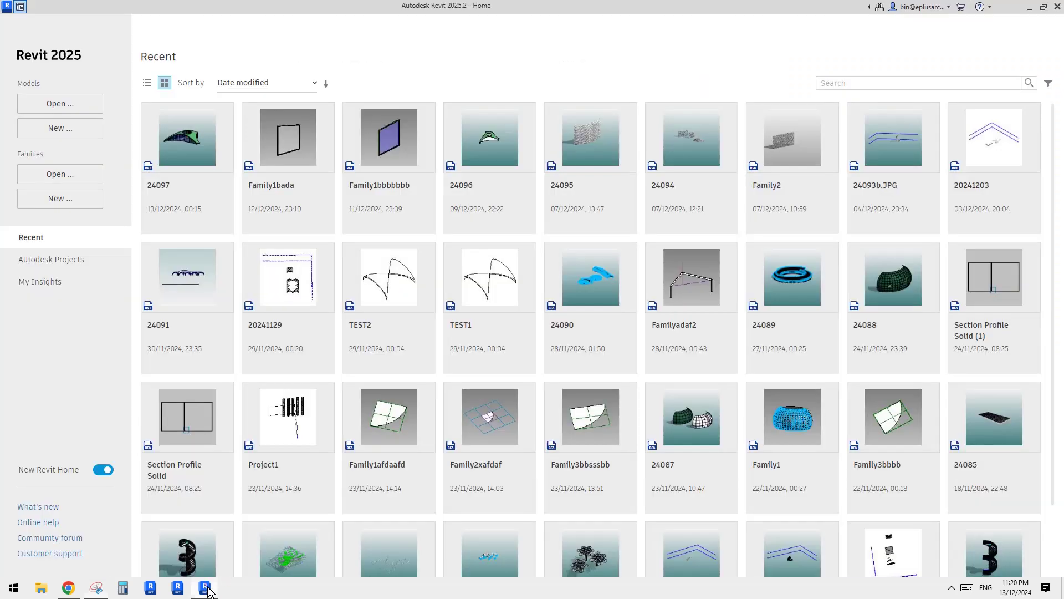
click(69, 202)
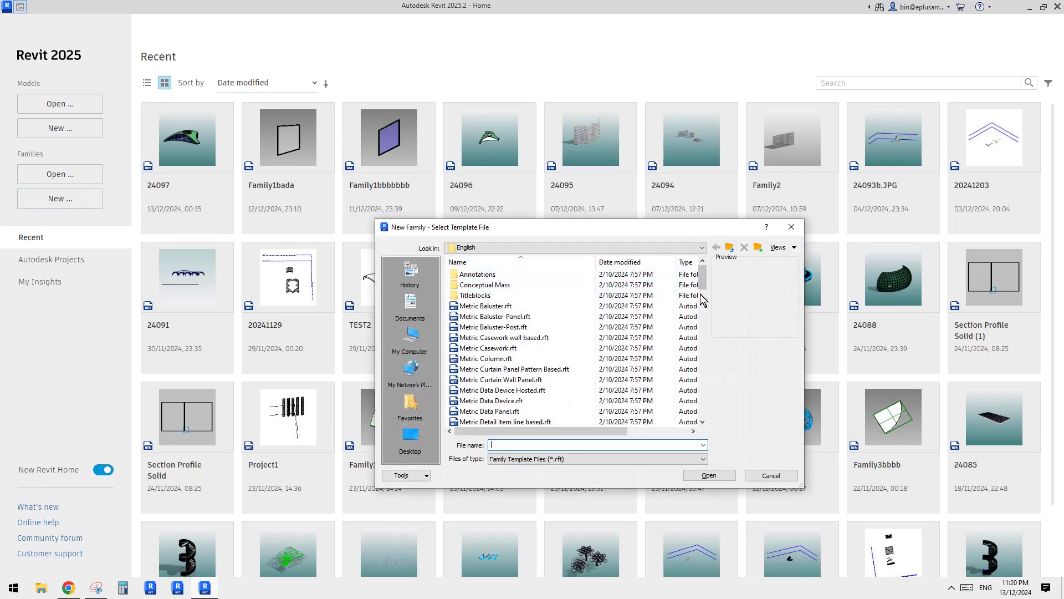
scroll(703, 300, down, 4)
scroll(703, 300, up, 4)
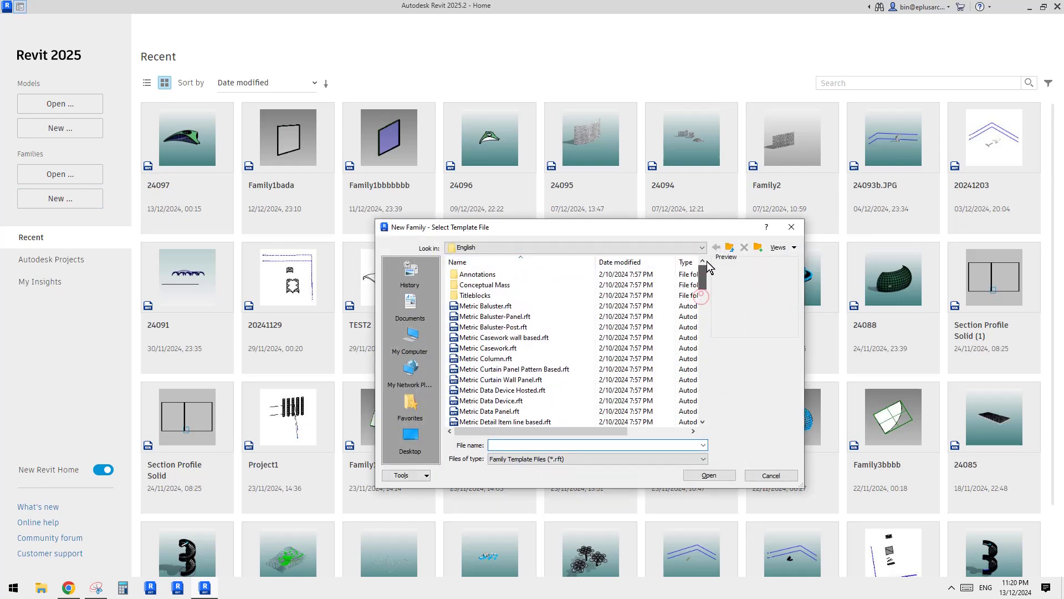
click(499, 317)
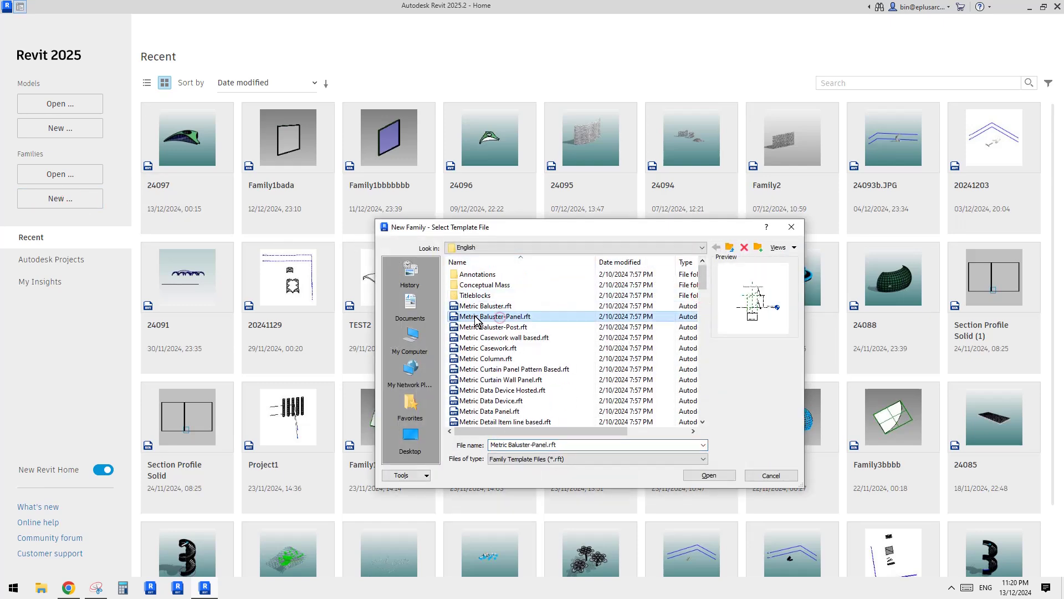
click(708, 477)
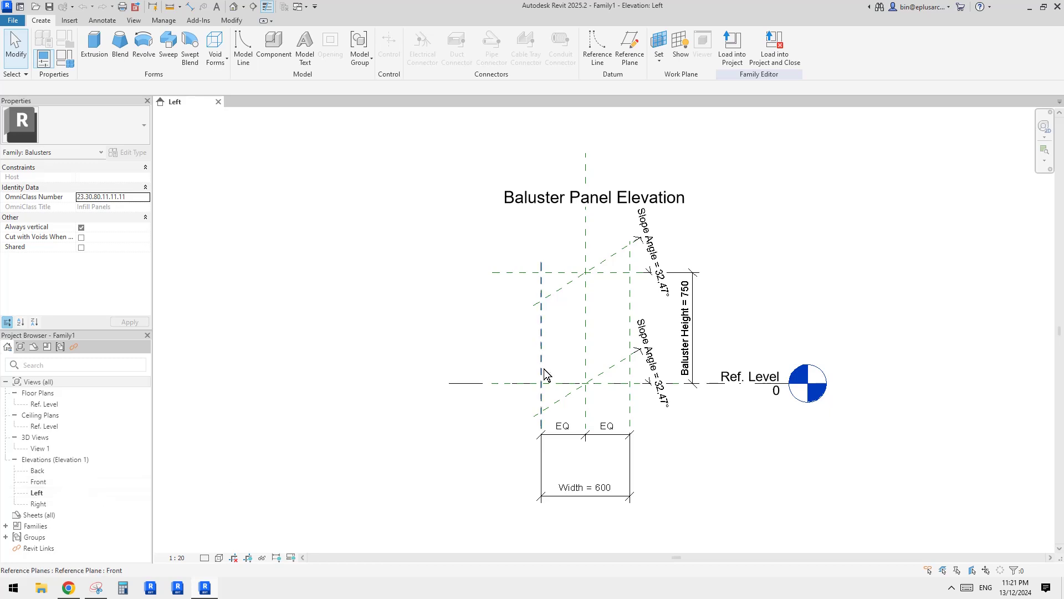
scroll(592, 359, up, 2)
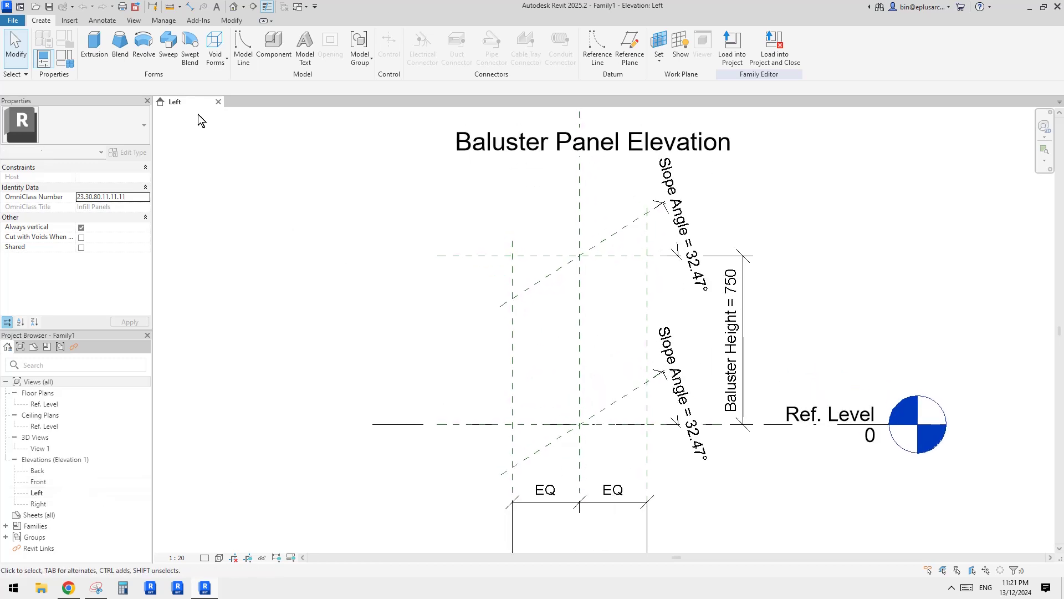
click(169, 53)
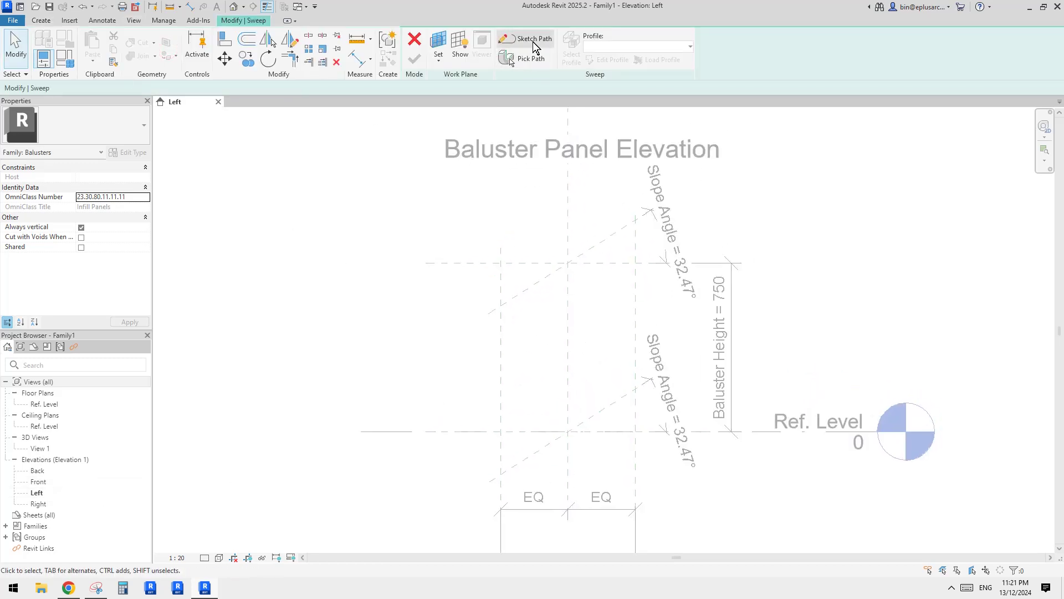
click(440, 44)
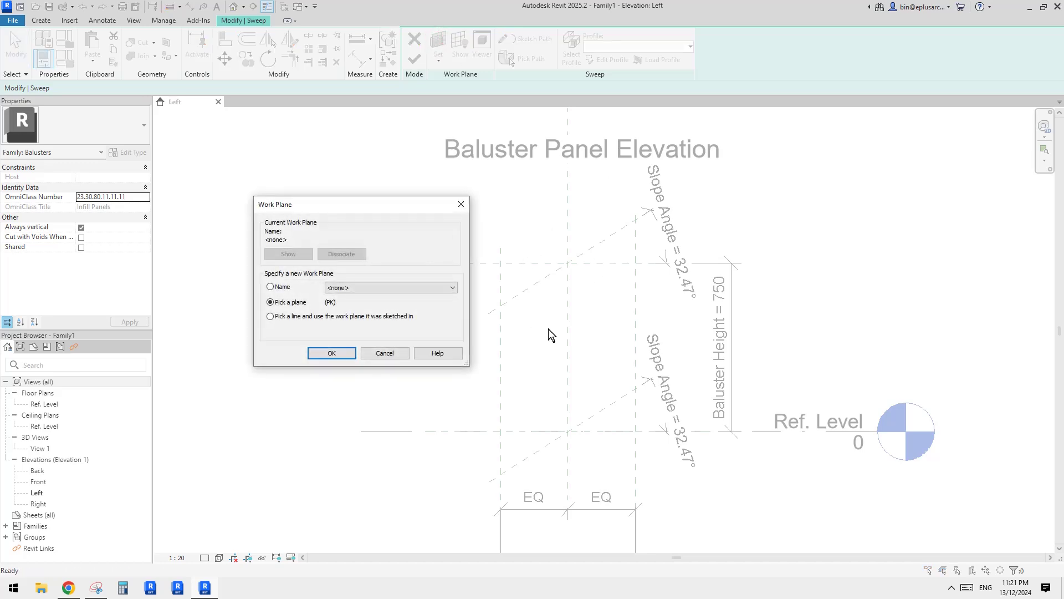
click(407, 288)
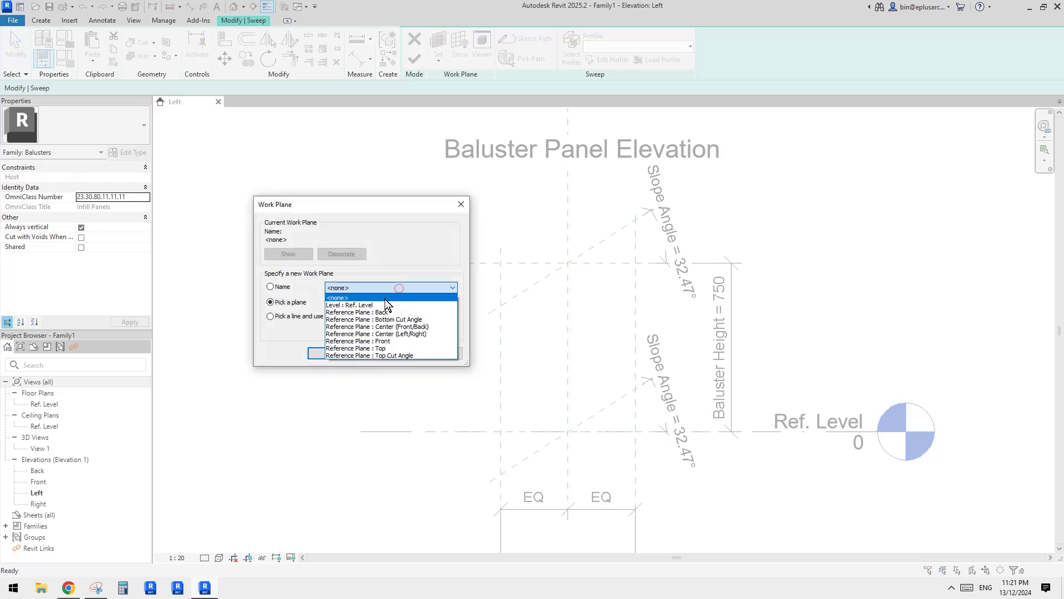
click(404, 334)
click(334, 352)
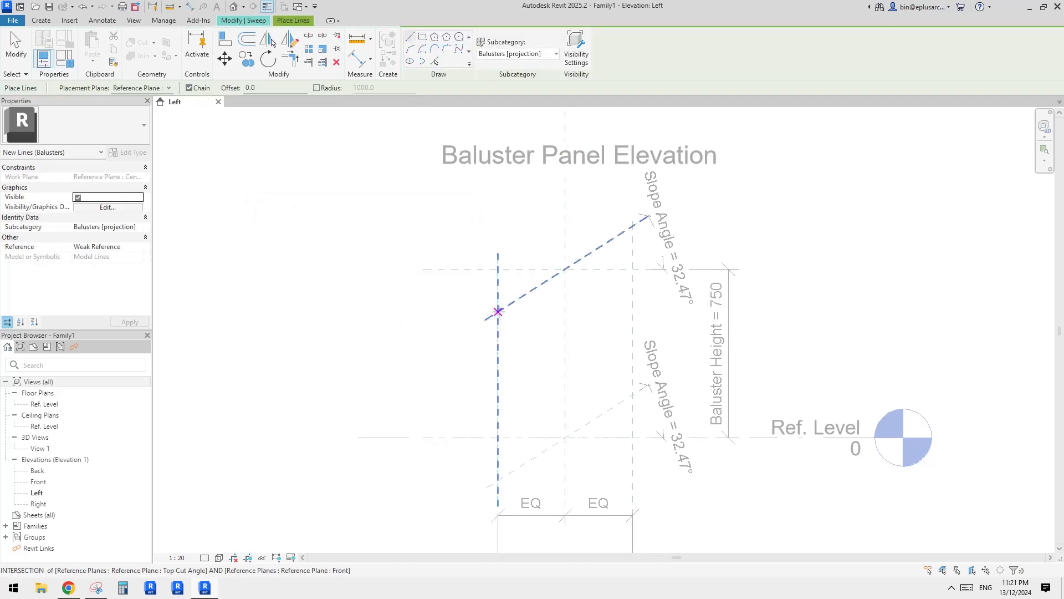
click(498, 311)
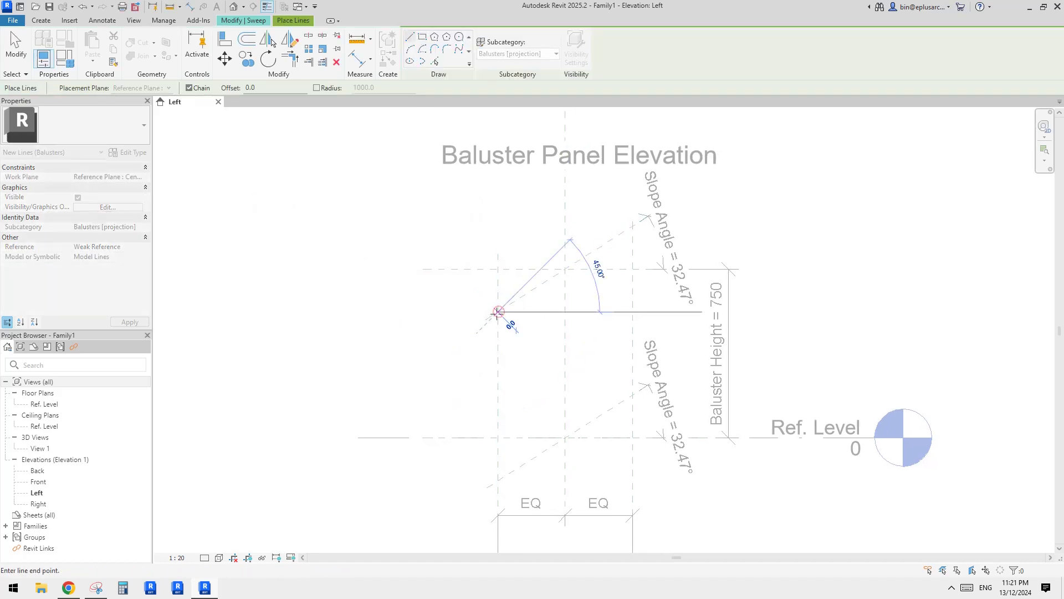
click(564, 438)
click(632, 227)
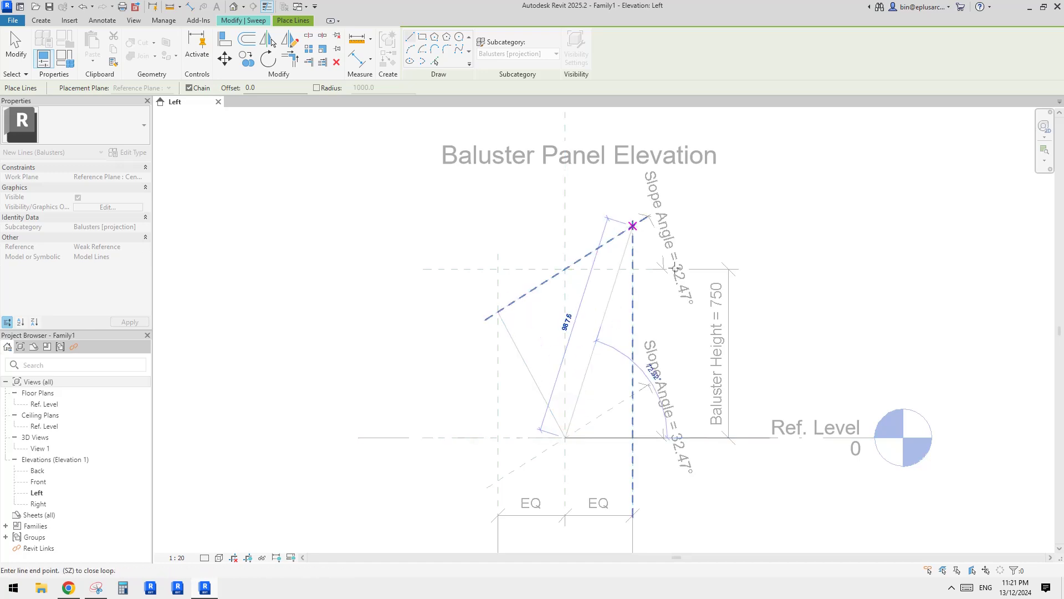
key(Escape)
key(Escape)
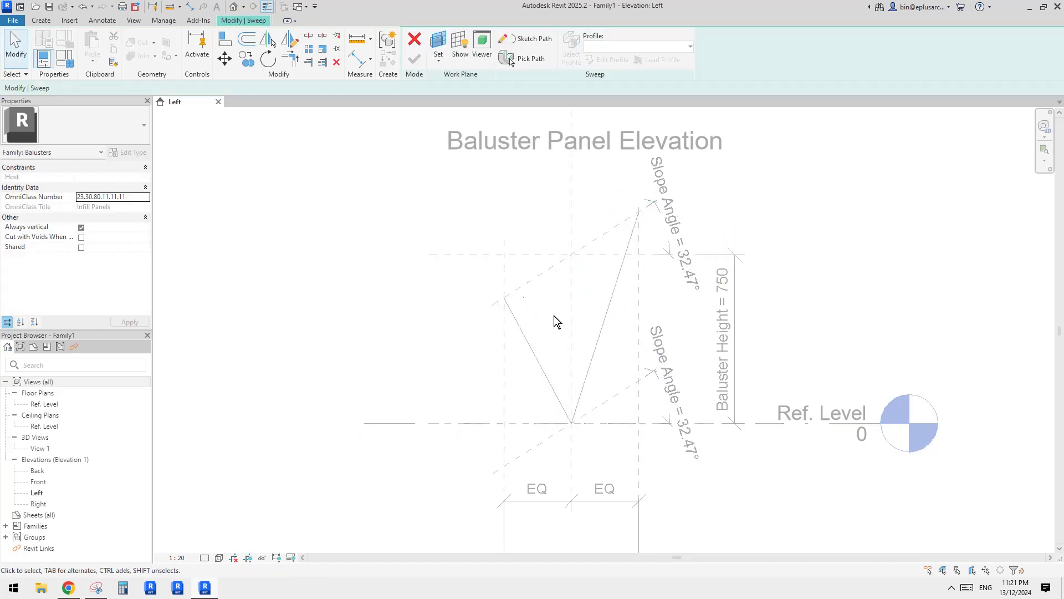
click(615, 353)
middle_drag(606, 327, 606, 328)
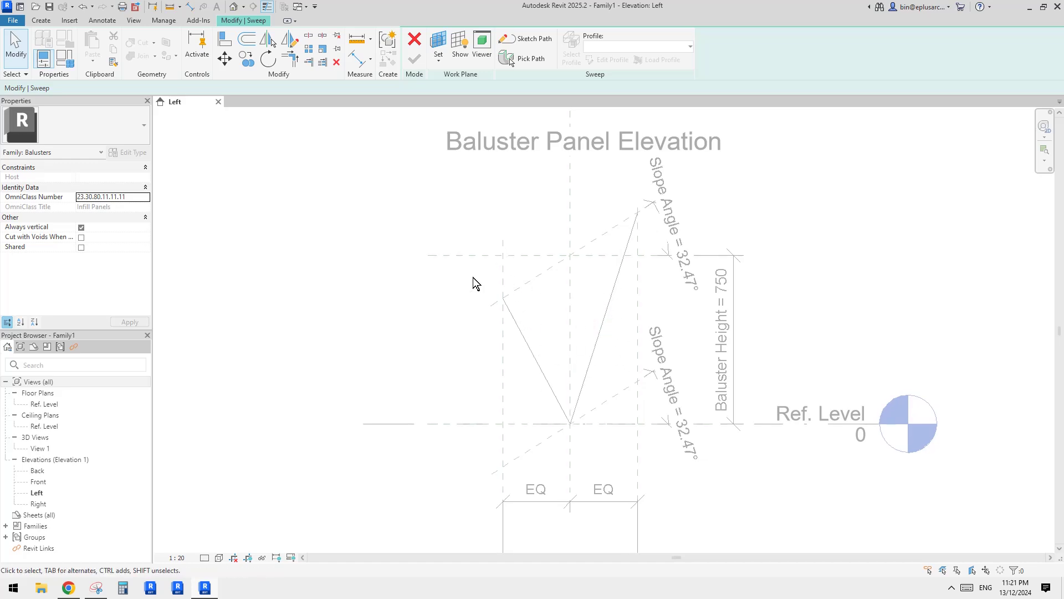
ctrl+scroll(475, 277, up, 1)
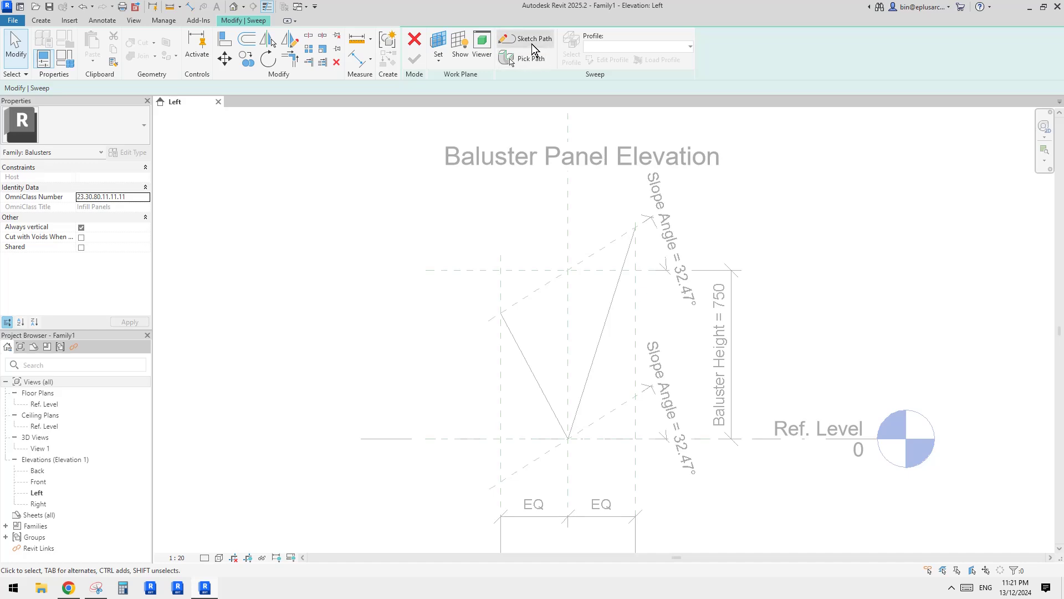
middle_drag(594, 162, 582, 157)
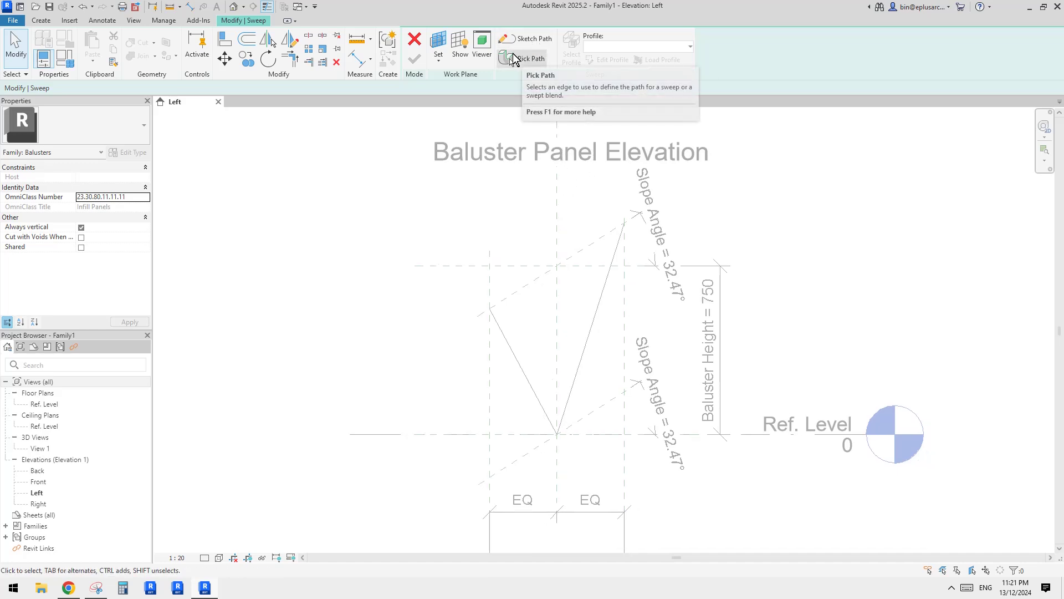
key(Escape)
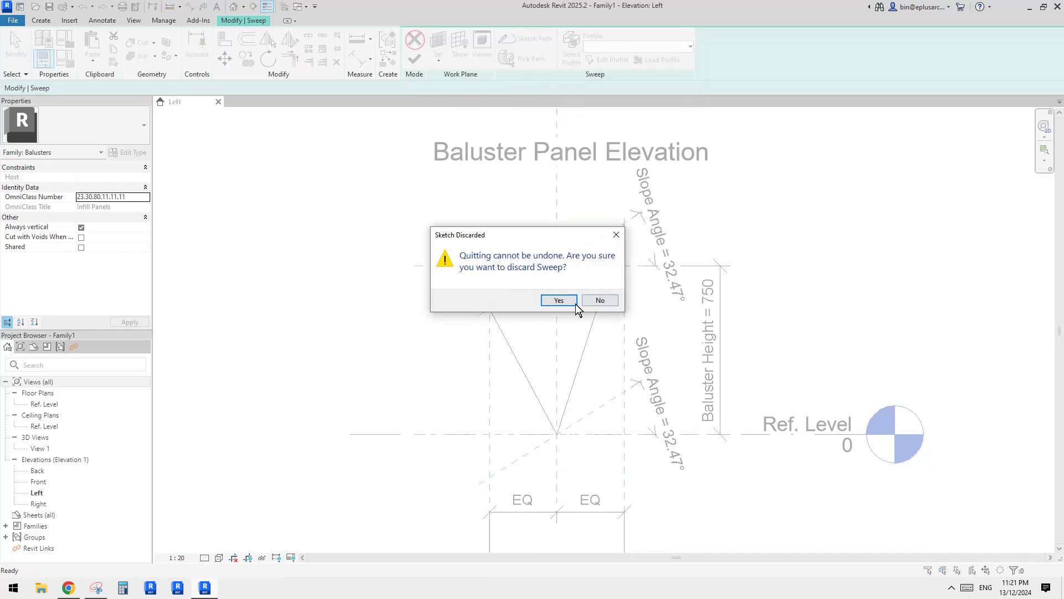
click(563, 299)
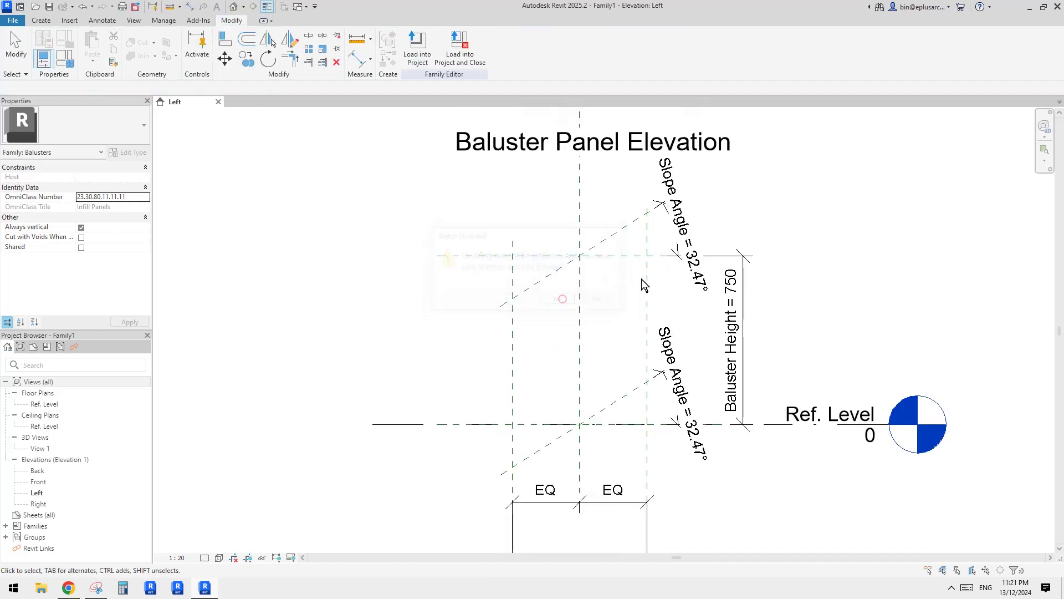
Step: Set the work plane to Reference Plane : Center (Left/Right)
click(42, 21)
click(659, 44)
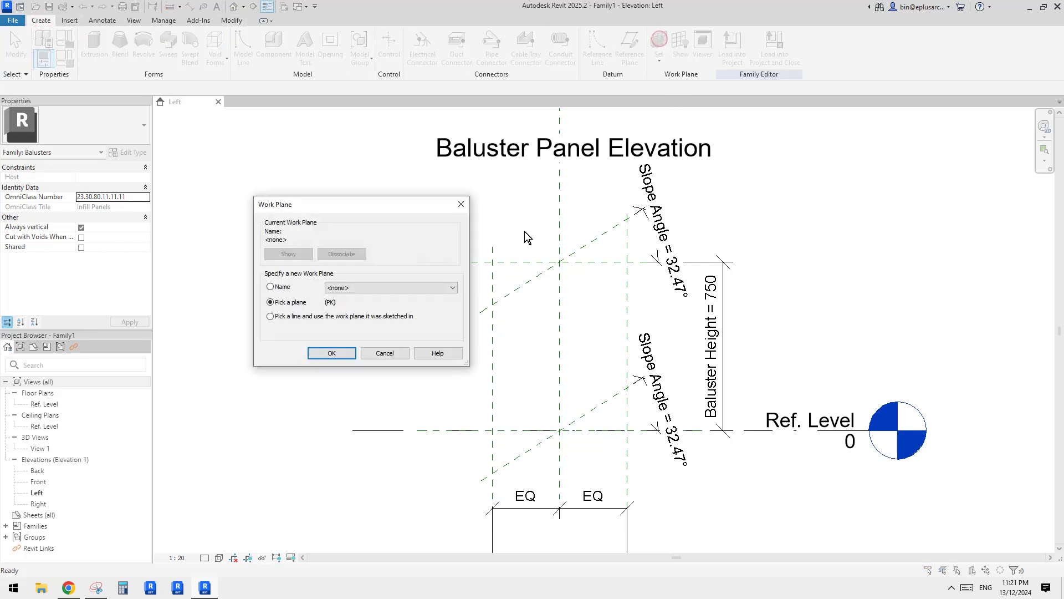
click(392, 288)
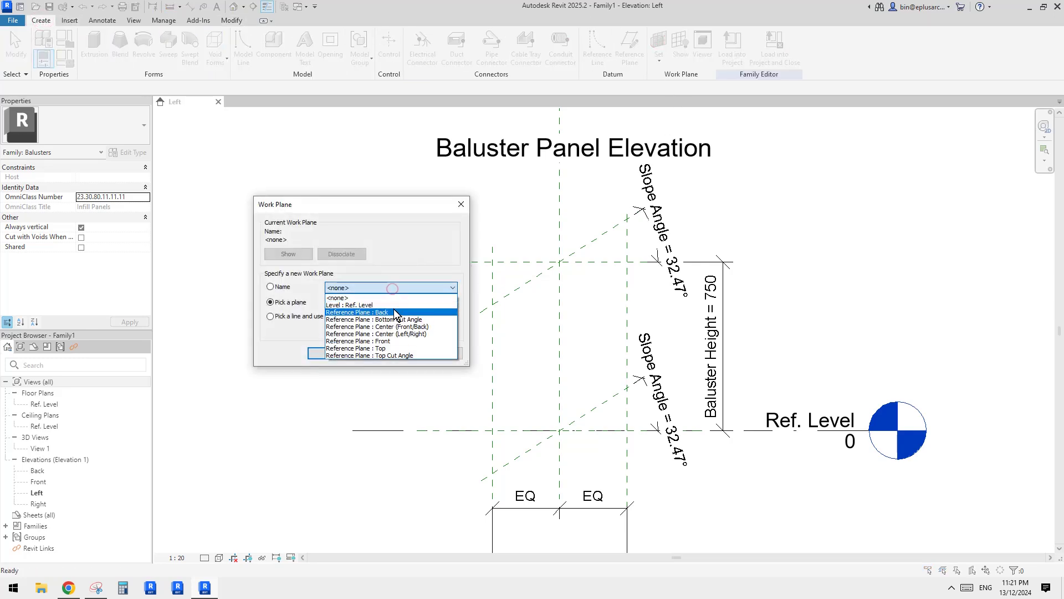
click(410, 333)
click(334, 352)
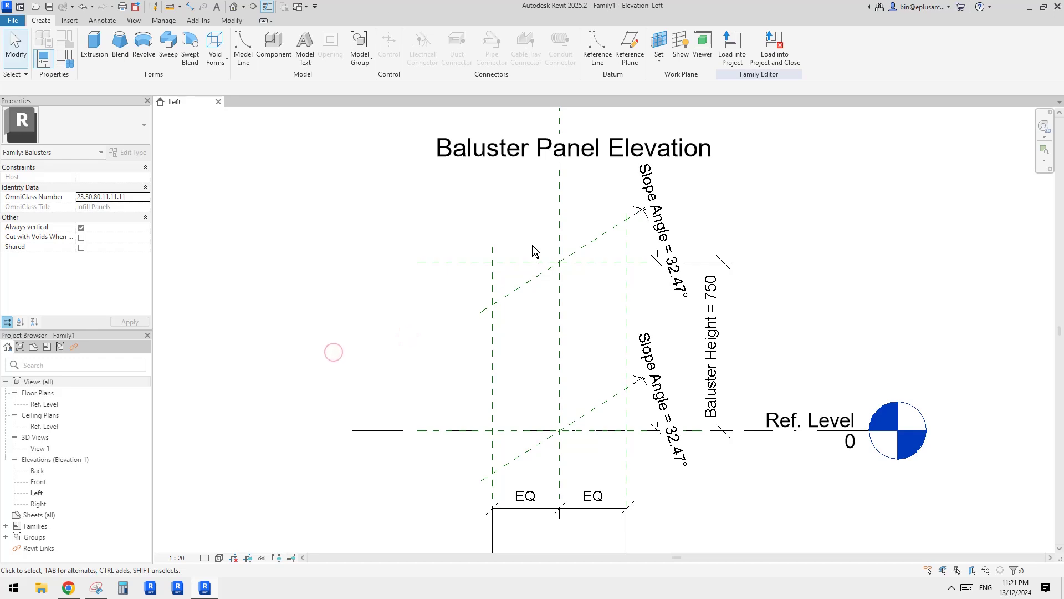
Step: Start a sweep and sketch a V-shaped path from the sloped top plane's two side intersections down to the centre at Ref. Level
click(169, 44)
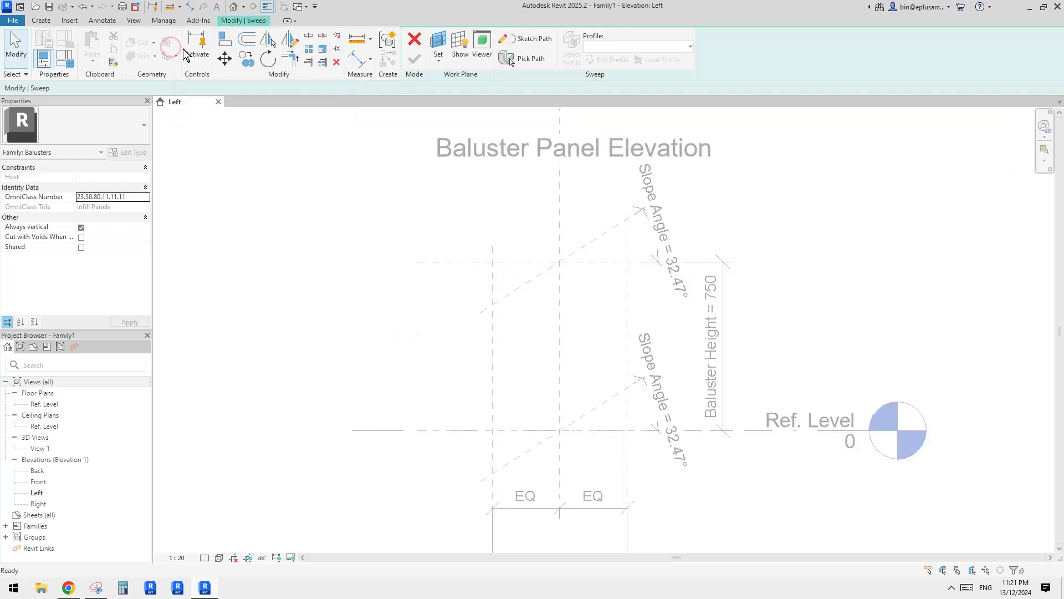
click(531, 43)
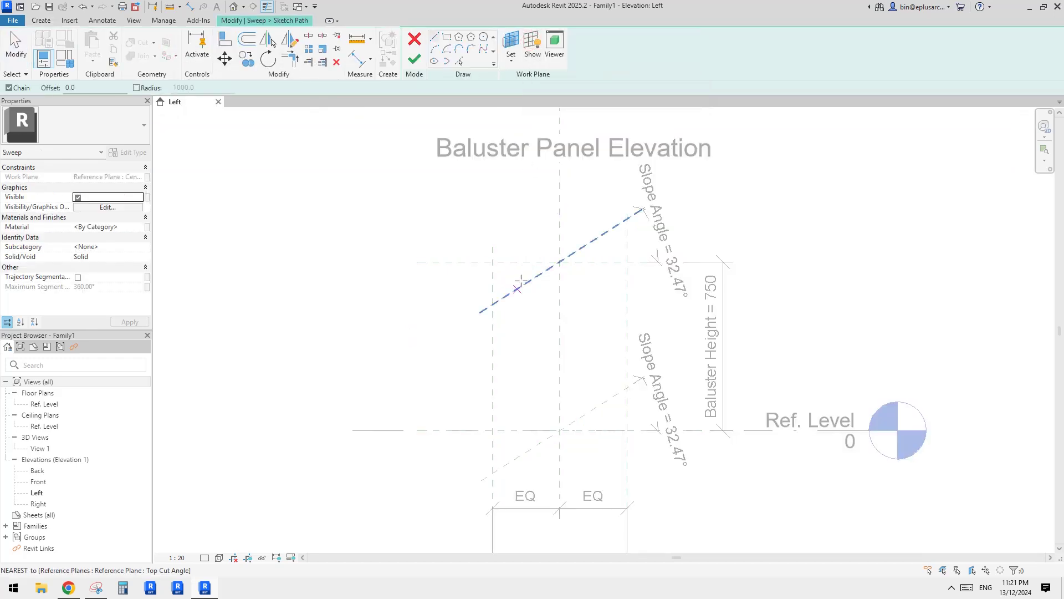
click(492, 304)
click(557, 430)
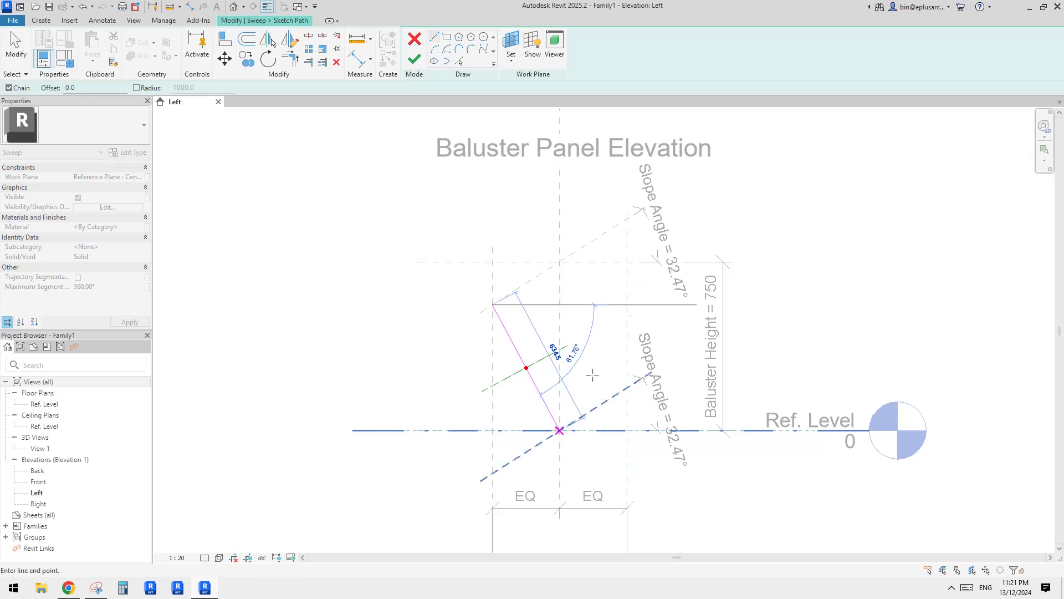
click(627, 218)
key(Escape)
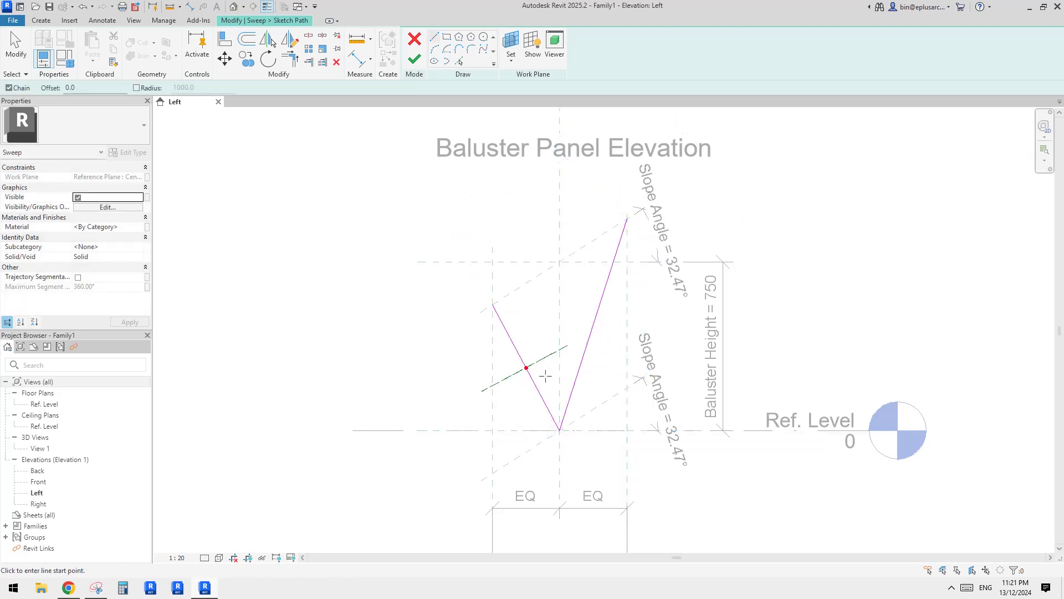
scroll(573, 292, up, 1)
scroll(573, 291, up, 1)
click(415, 58)
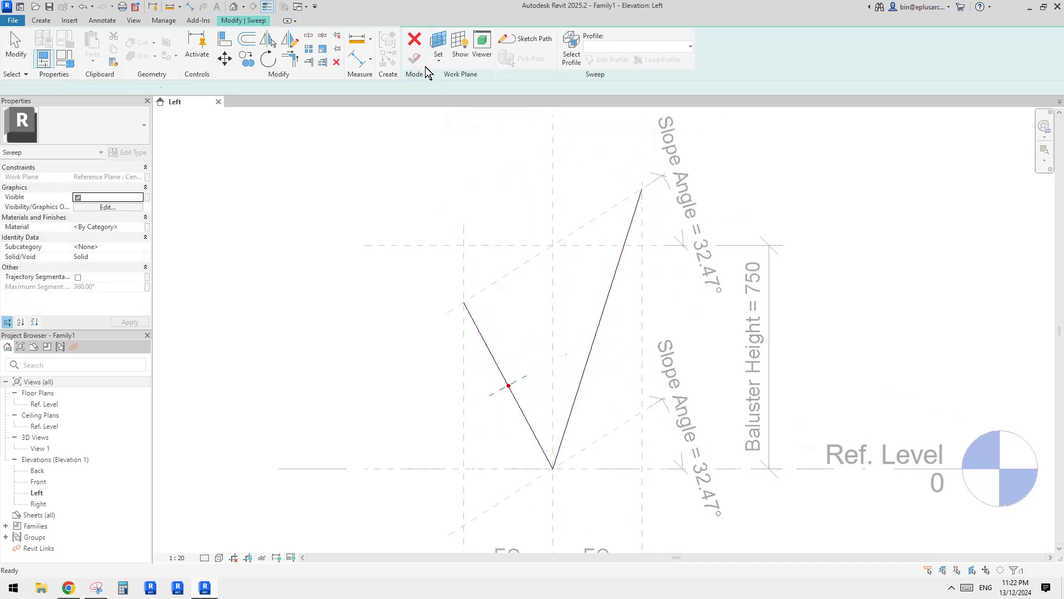
Step: Sketch a circular profile of 15 mm radius centred on the path in 3D View: View 1, and finish the sweep
click(617, 61)
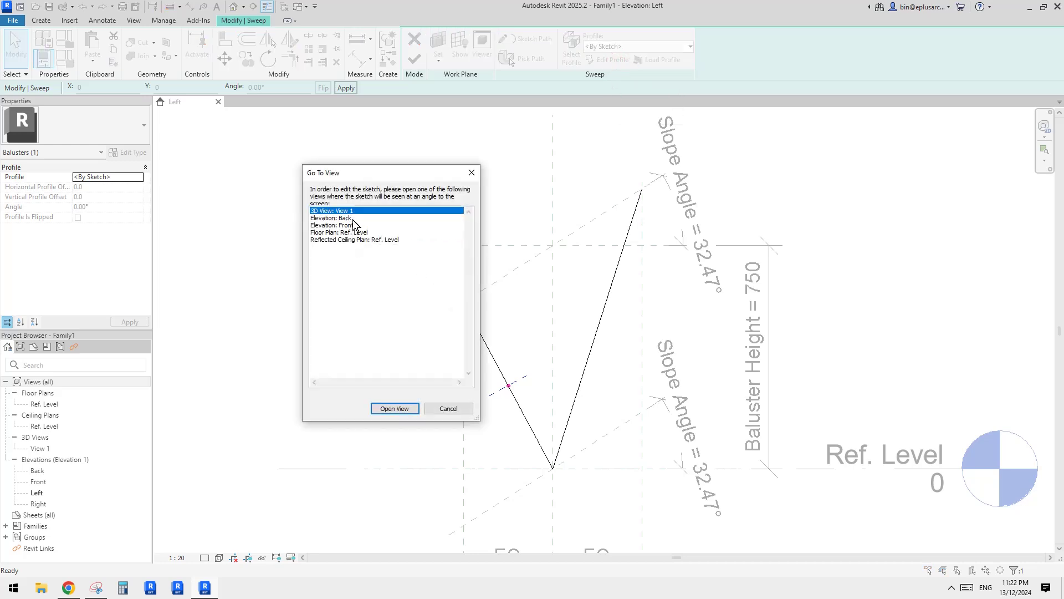
click(394, 408)
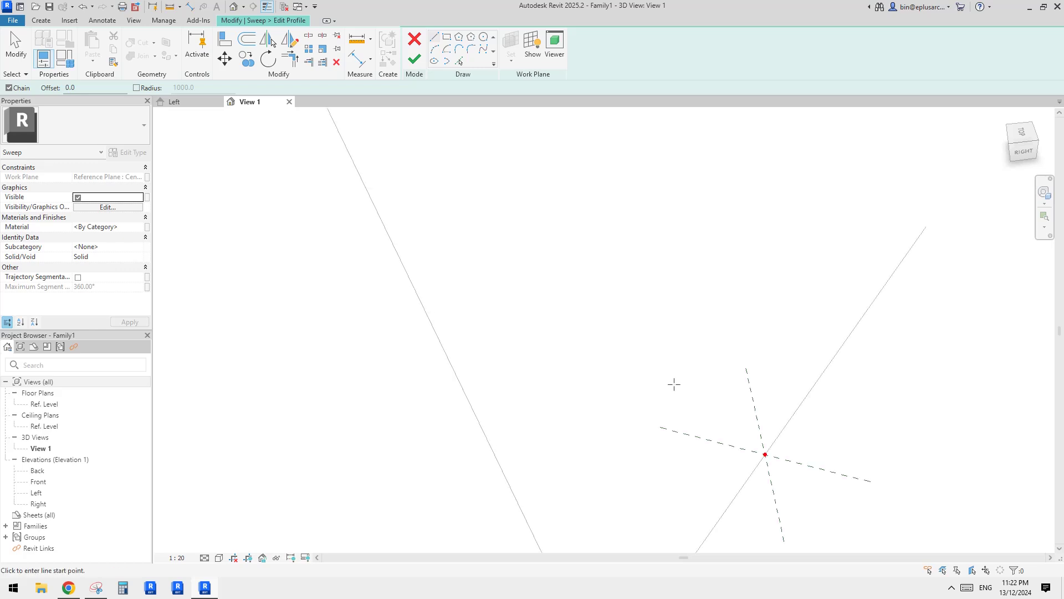
middle_drag(613, 357, 623, 408)
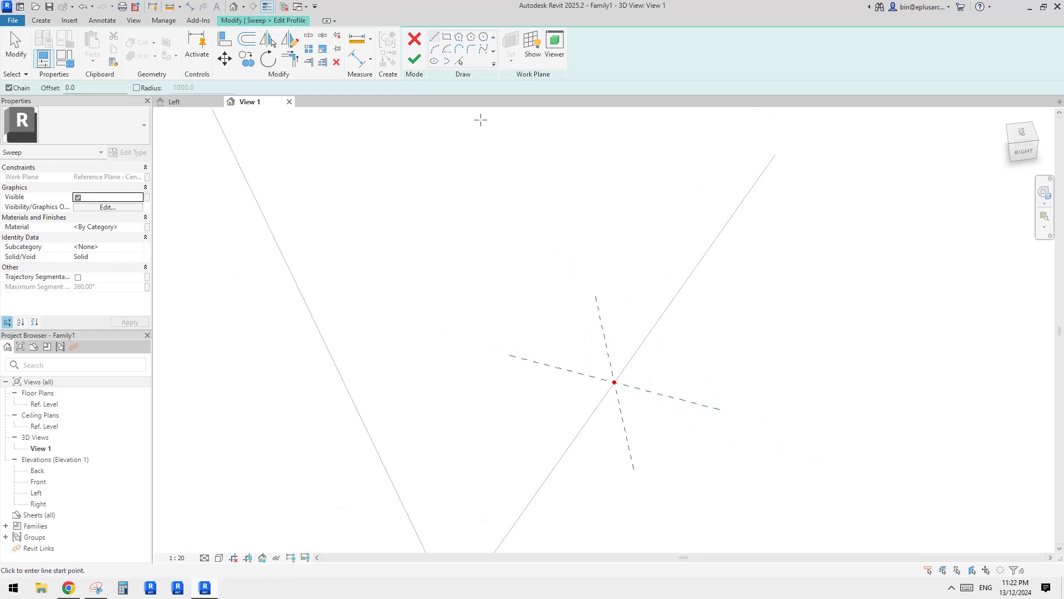
click(485, 38)
click(614, 382)
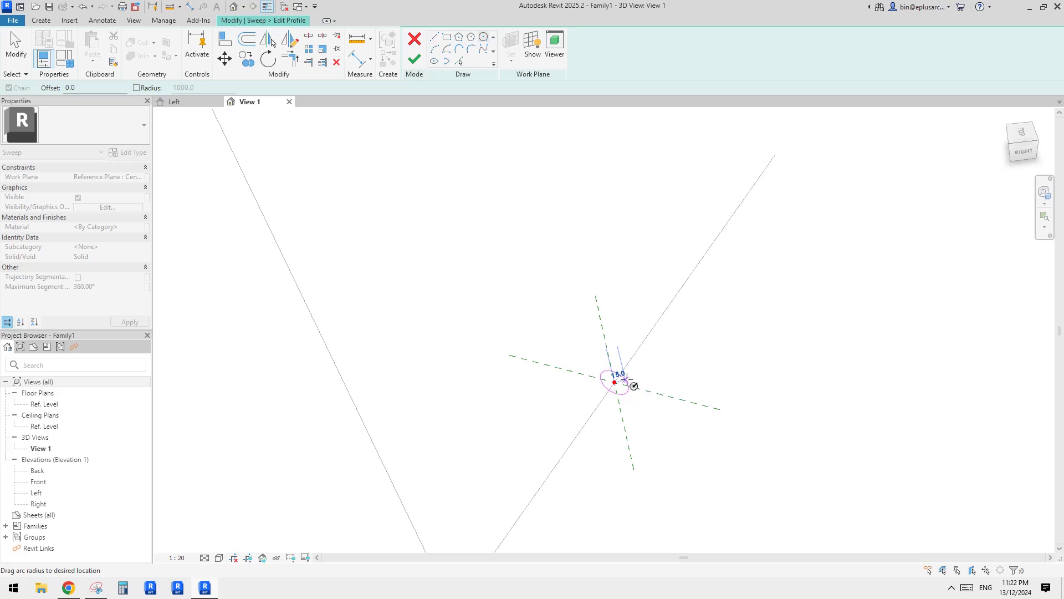
click(633, 385)
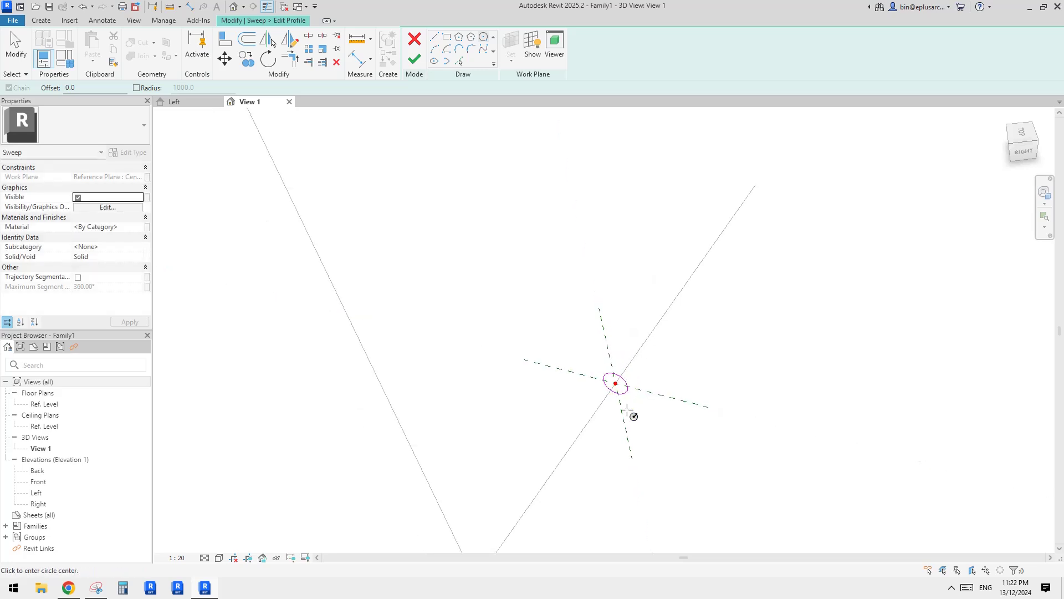
key(Escape)
scroll(610, 349, down, 1)
click(414, 59)
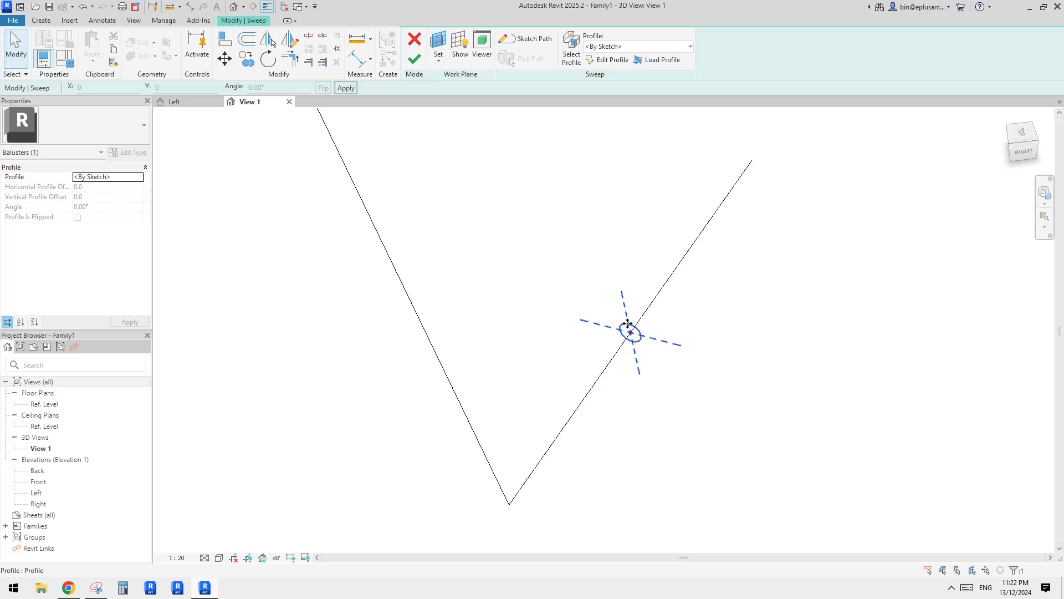
click(414, 59)
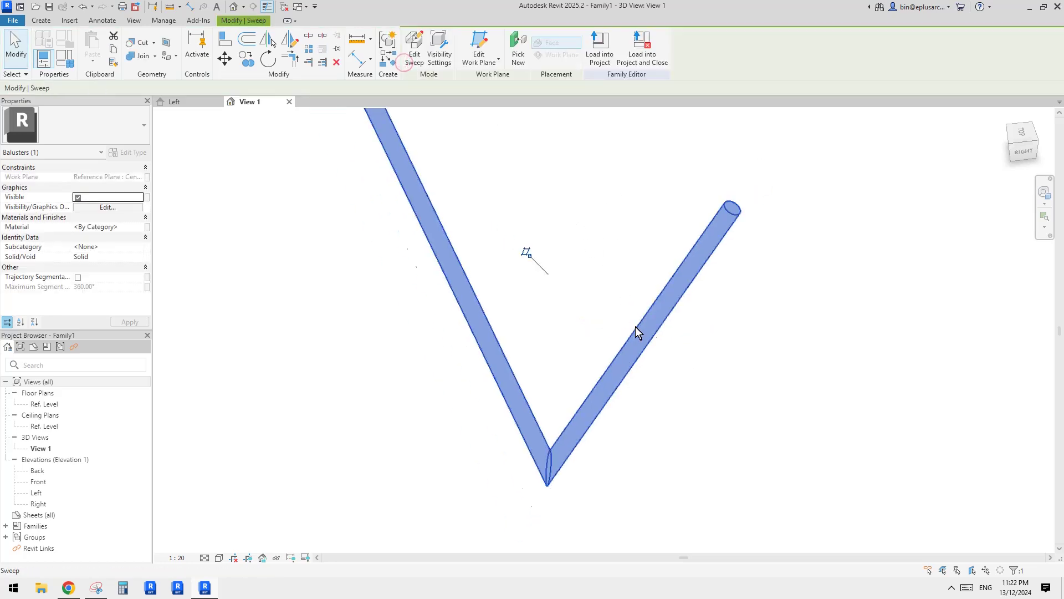
Step: Examine the swept V baluster in the 3D view and against the reference planes in the Left elevation
scroll(651, 360, down, 2)
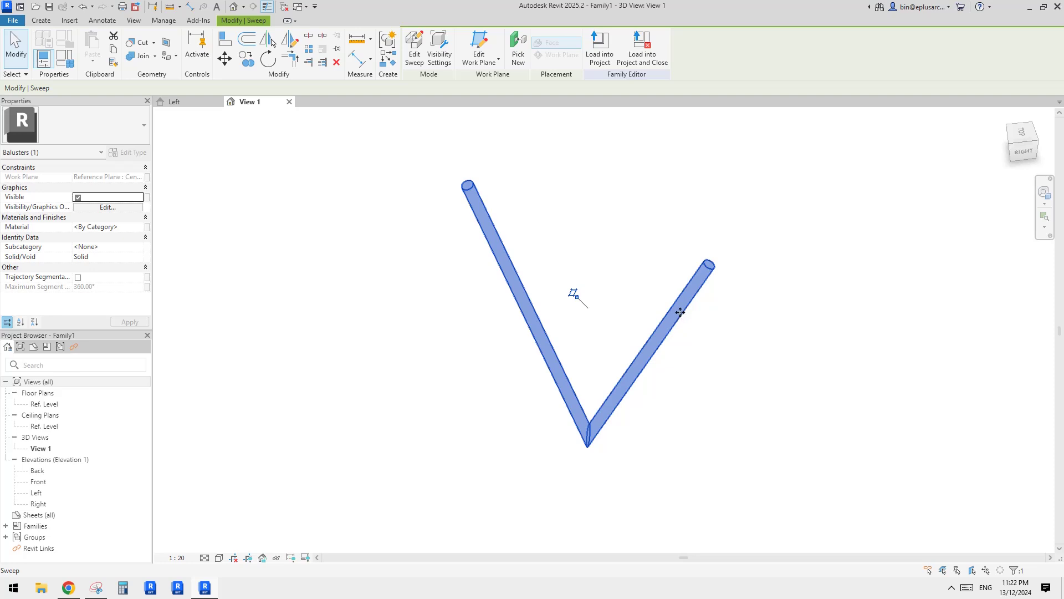
click(710, 344)
scroll(667, 284, up, 1)
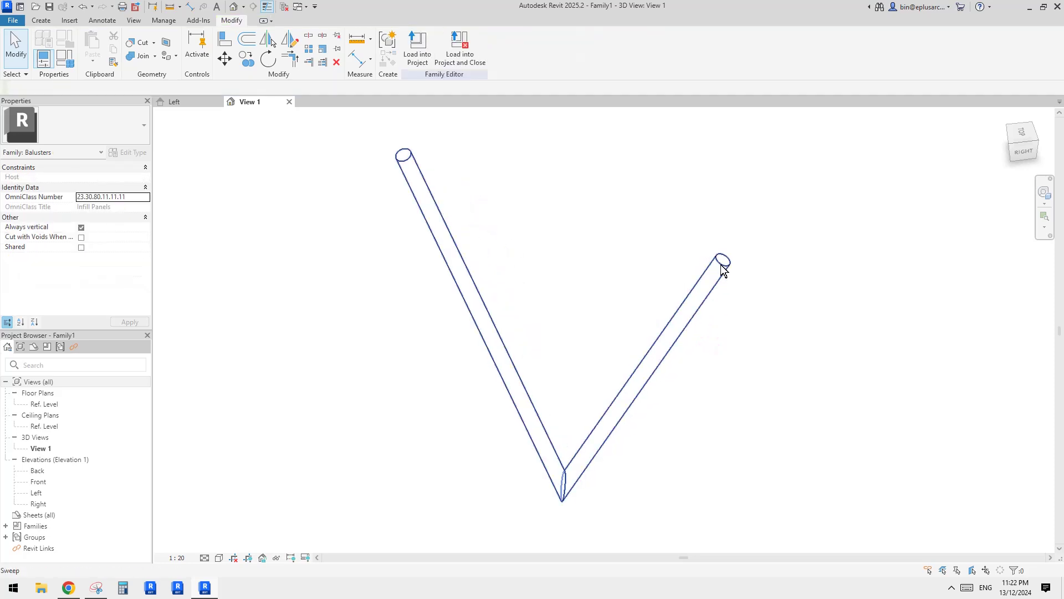
scroll(720, 274, down, 3)
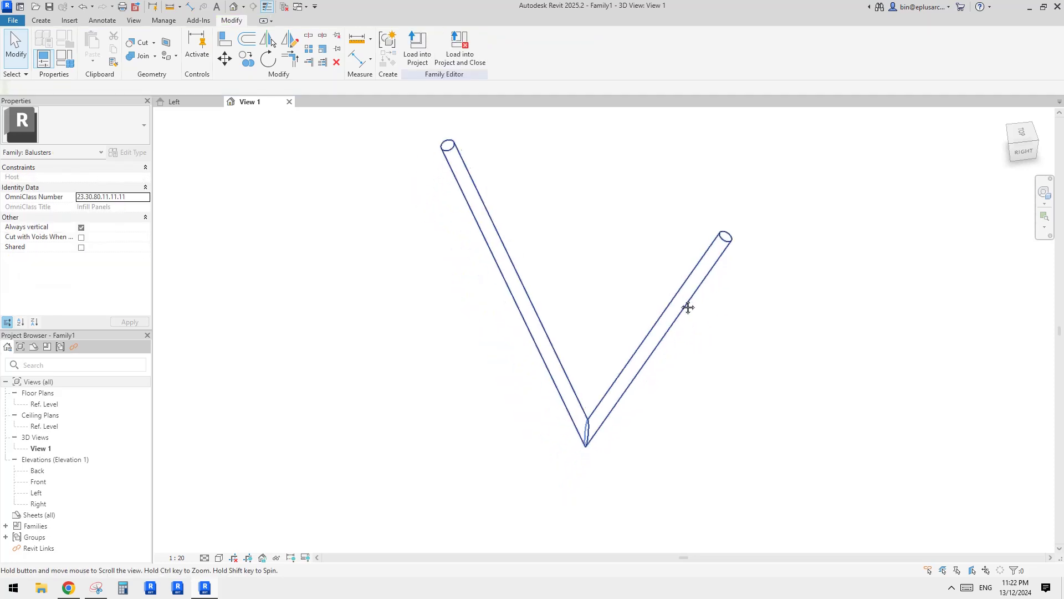
scroll(682, 354, down, 2)
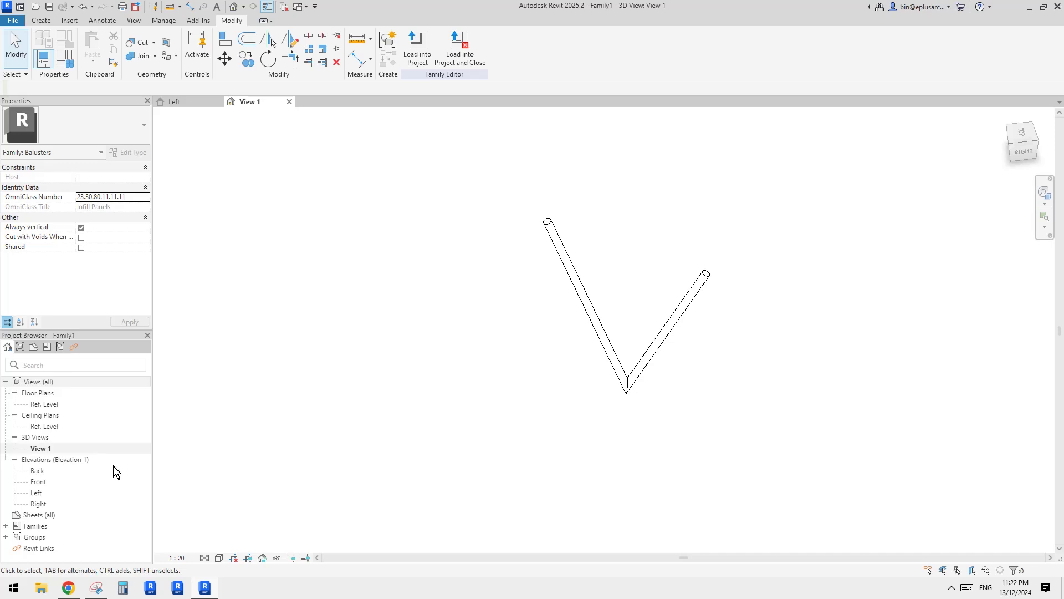
double_click(37, 493)
scroll(599, 383, down, 1)
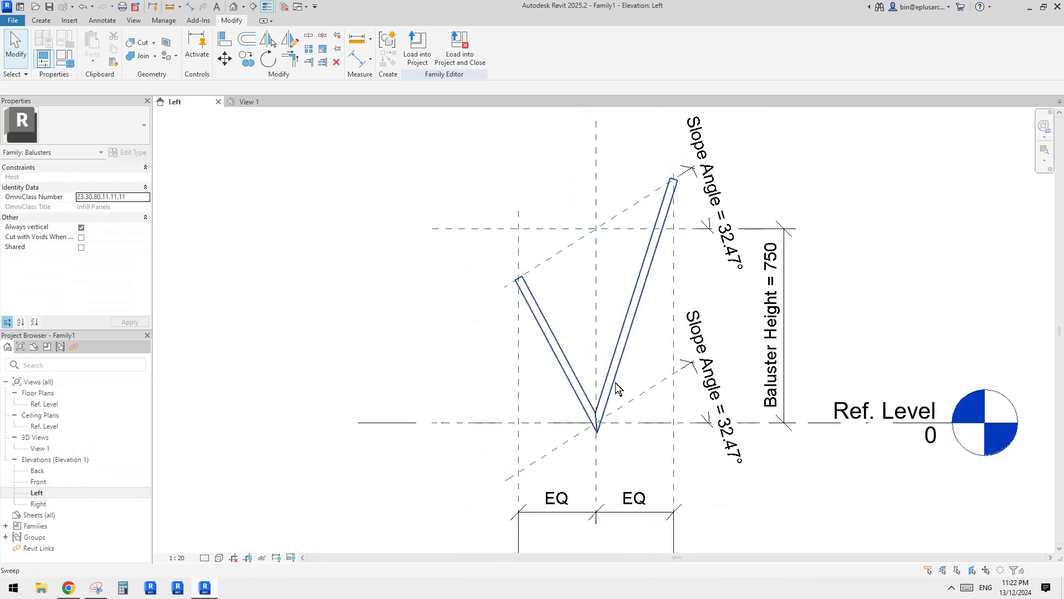
middle_drag(515, 282, 542, 271)
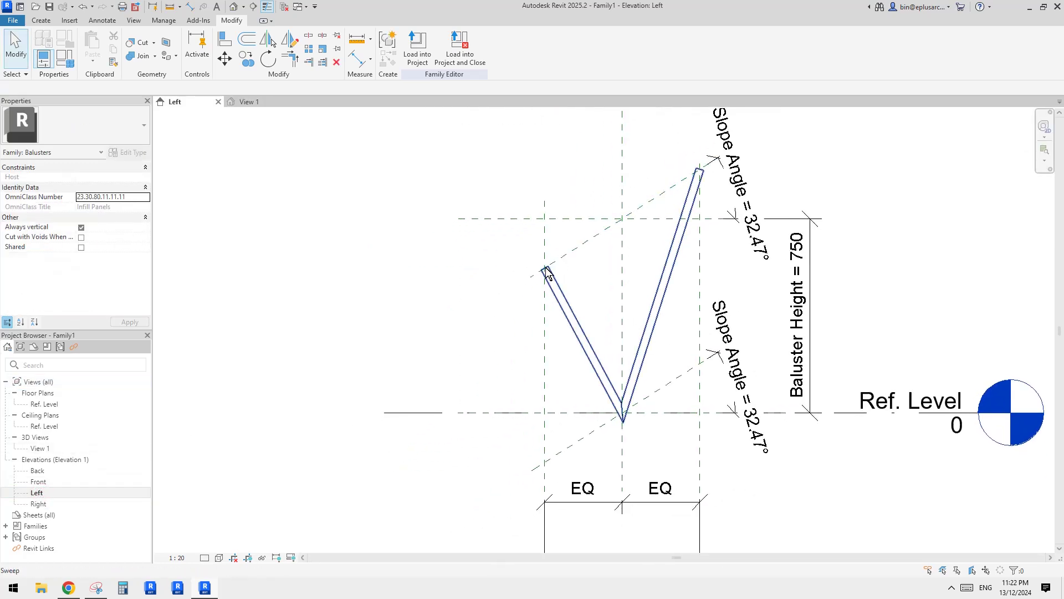
middle_drag(558, 367, 577, 366)
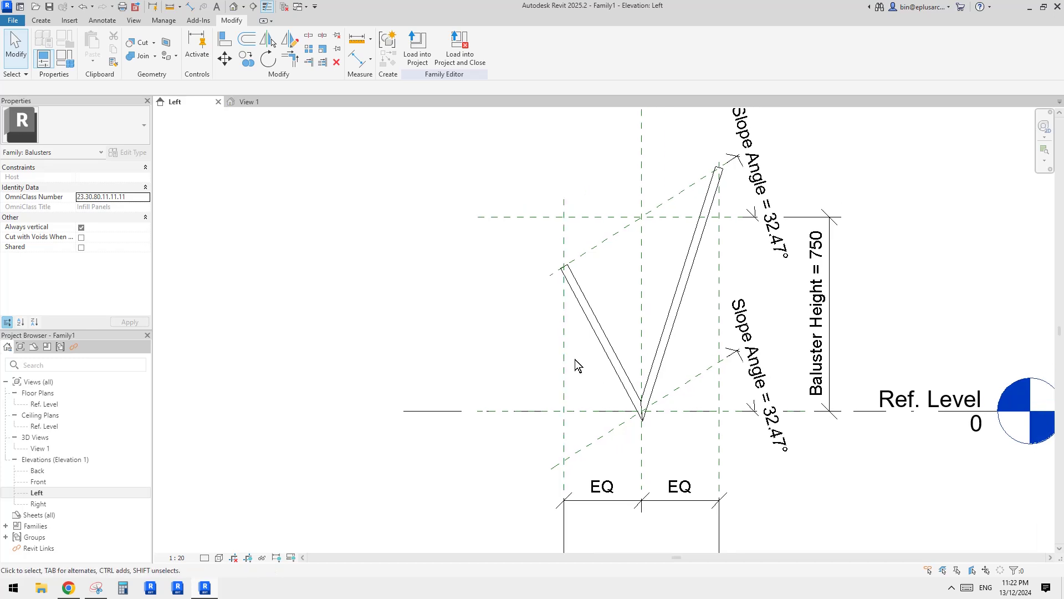
scroll(577, 311, down, 2)
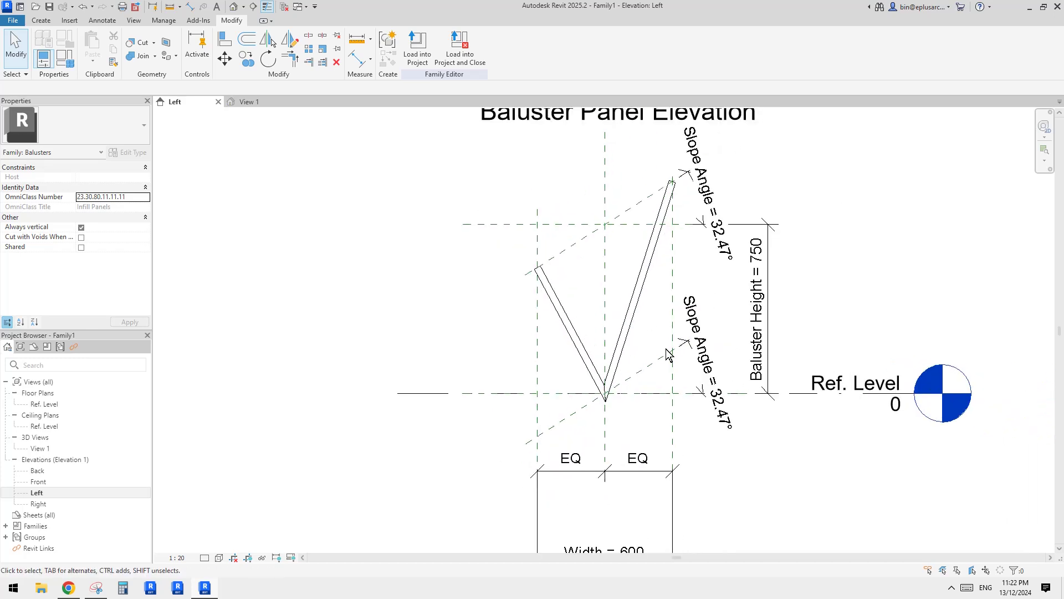
Step: Try to move the Back reference plane towards the panel's centre to test the width
click(672, 272)
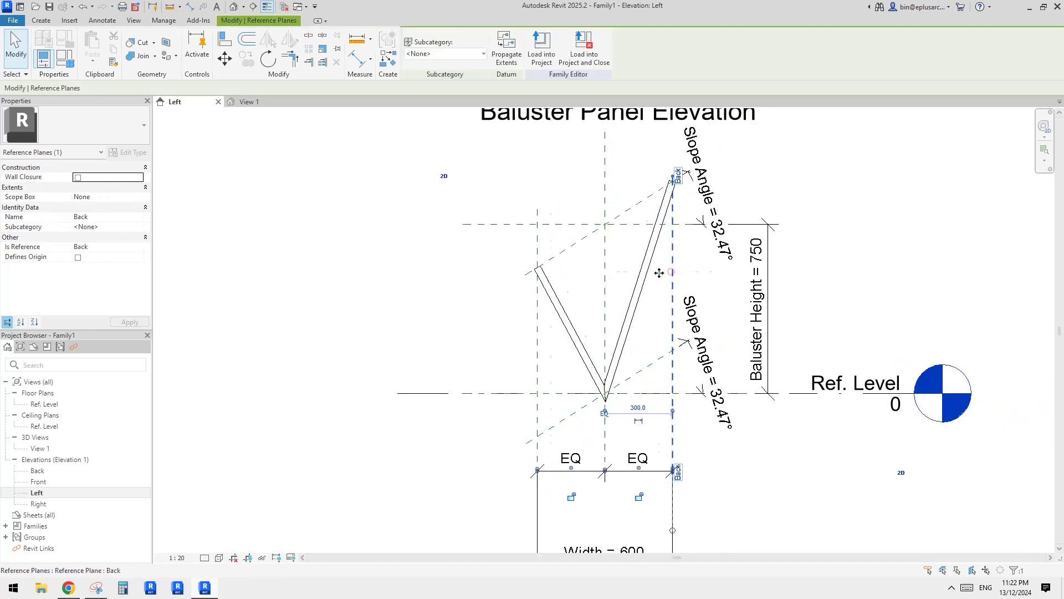
drag(659, 273, 580, 264)
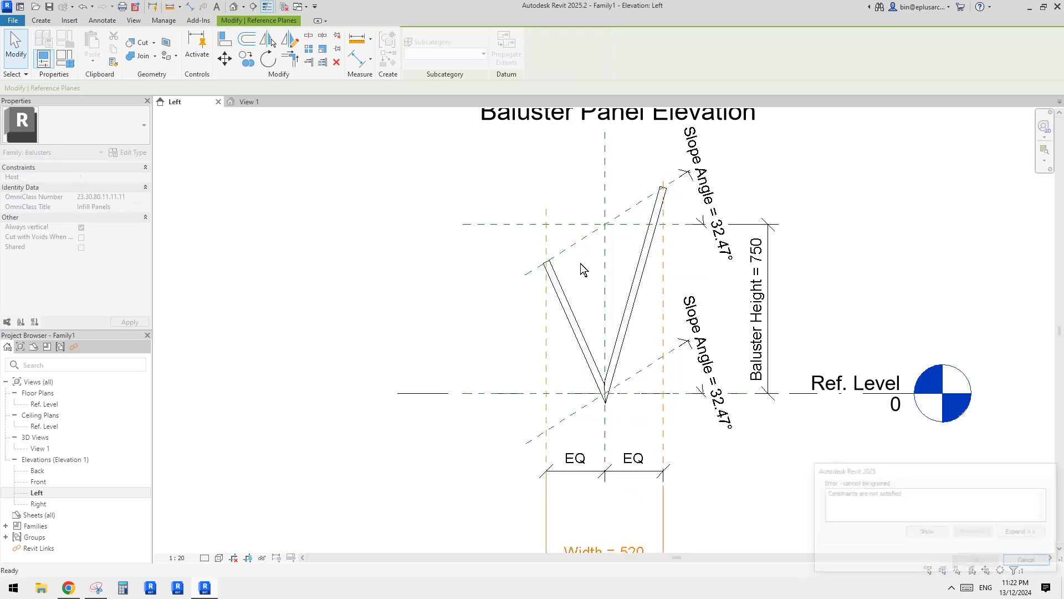
click(1029, 562)
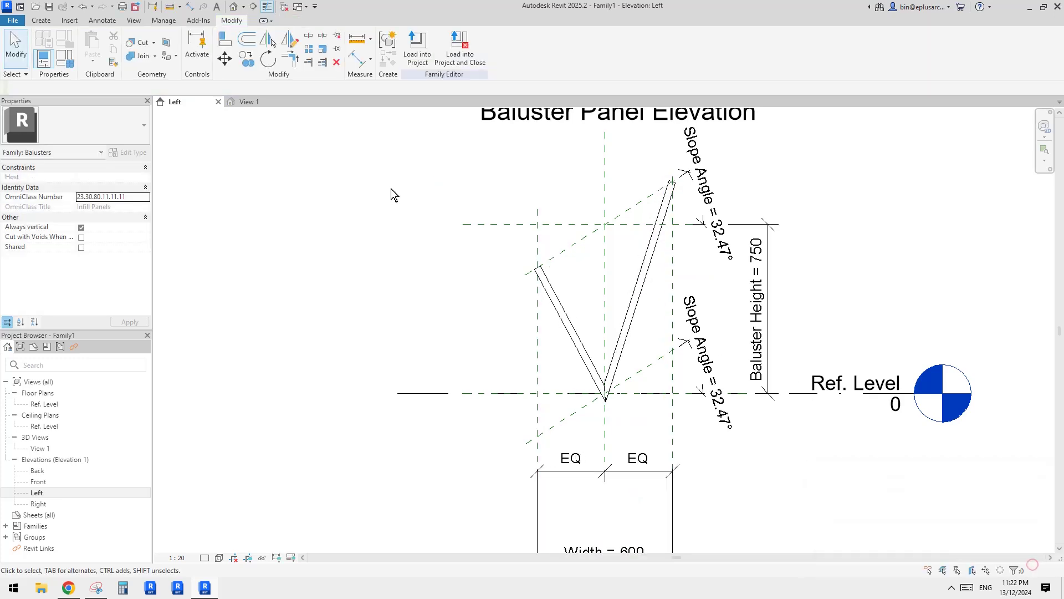
Step: Set the family's Width parameter to 500 in Family Types and apply it
click(65, 59)
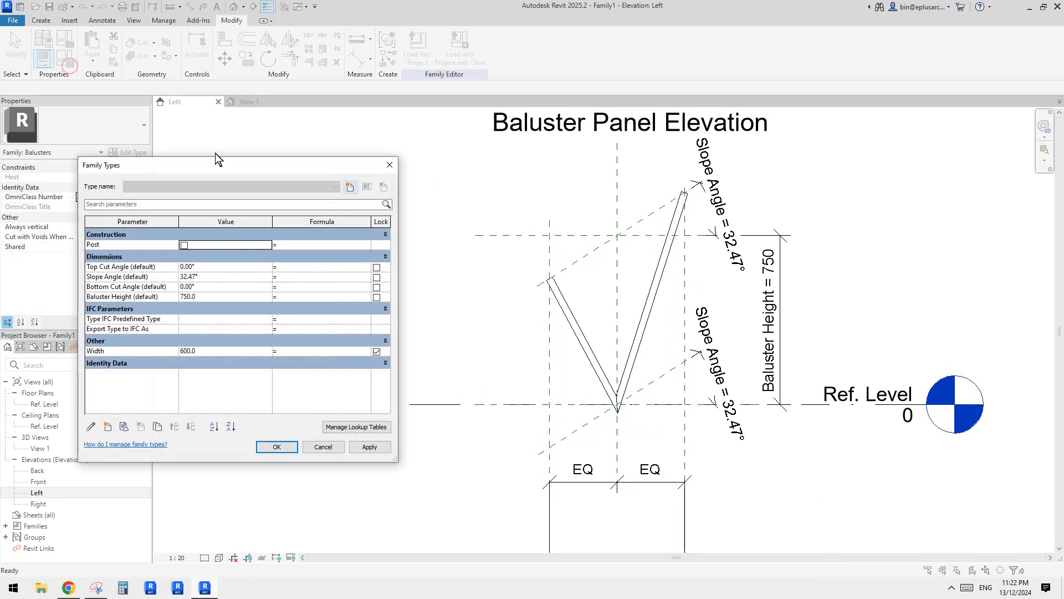
click(218, 298)
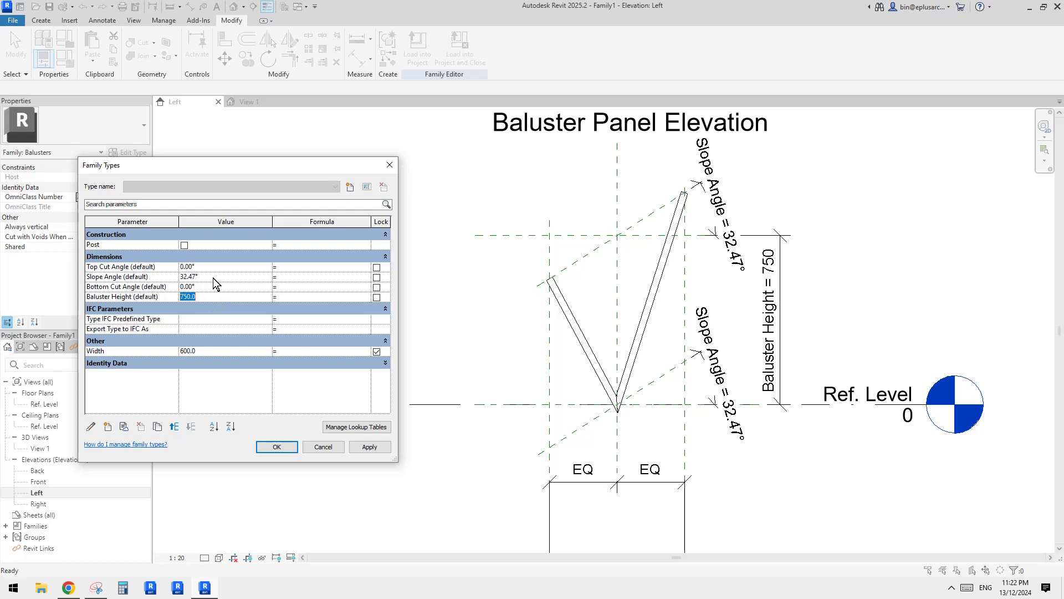
click(219, 351)
text(500)
click(360, 446)
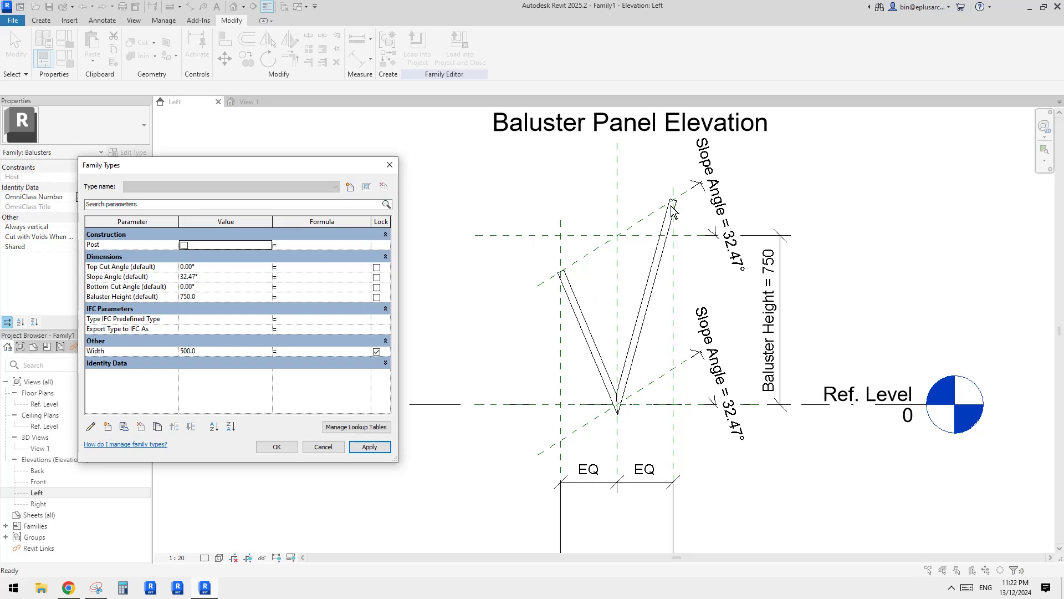
Step: Set the Baluster Height to 600 and the Slope Angle to 15°, and accept the family types
click(214, 296)
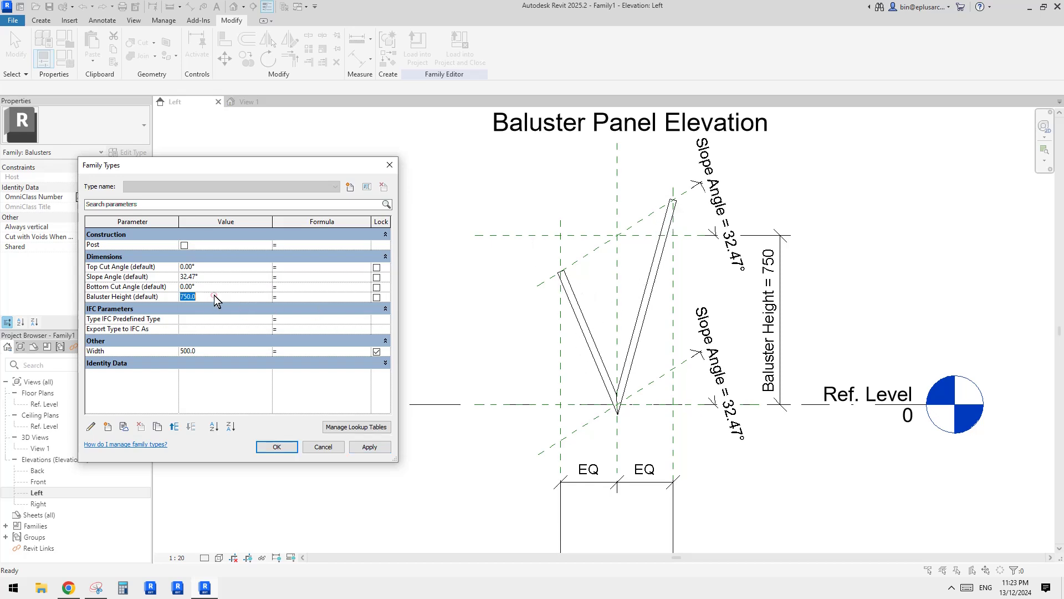
text(600)
click(367, 450)
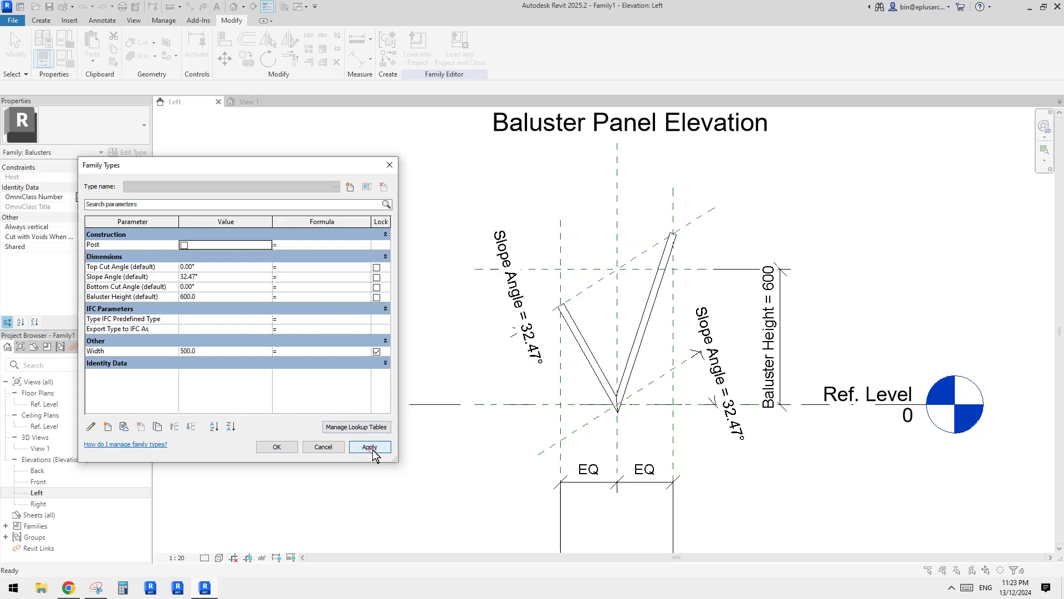
click(211, 280)
text(15)
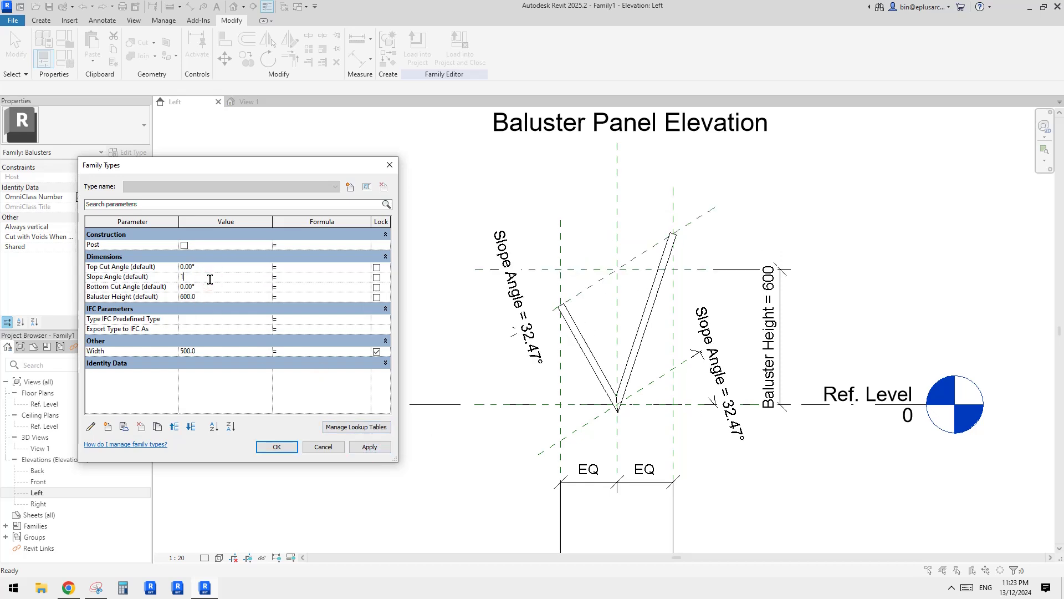
click(369, 447)
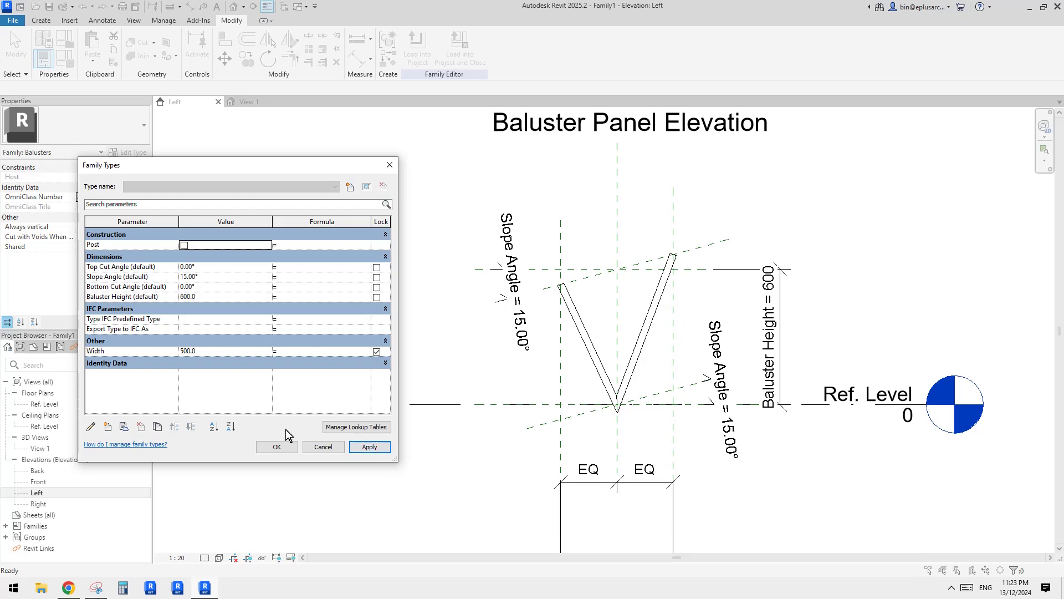
click(277, 446)
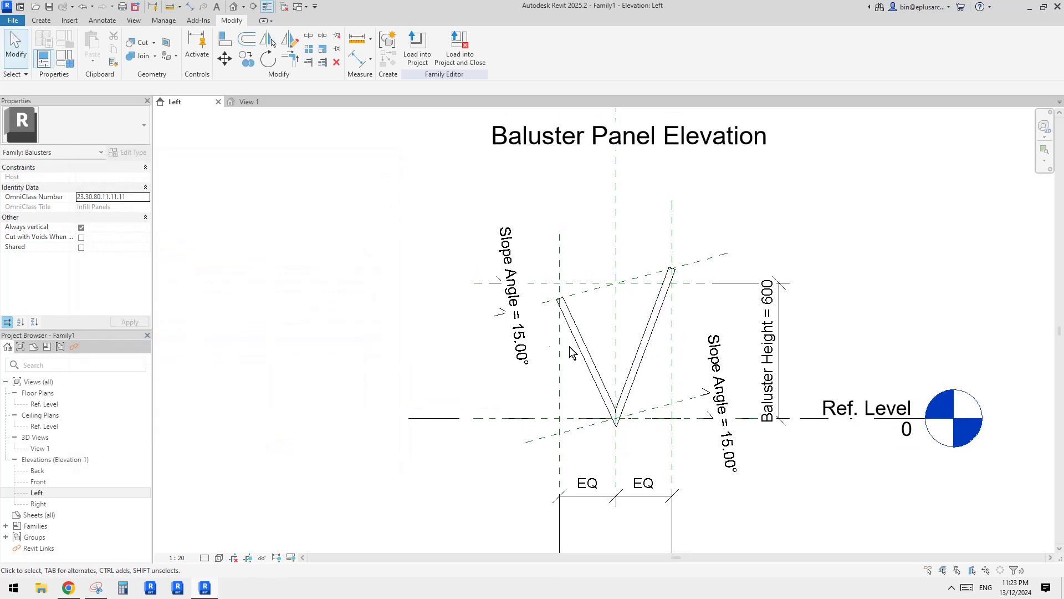
Step: Close the inactive views and create a new project alongside the family
click(298, 7)
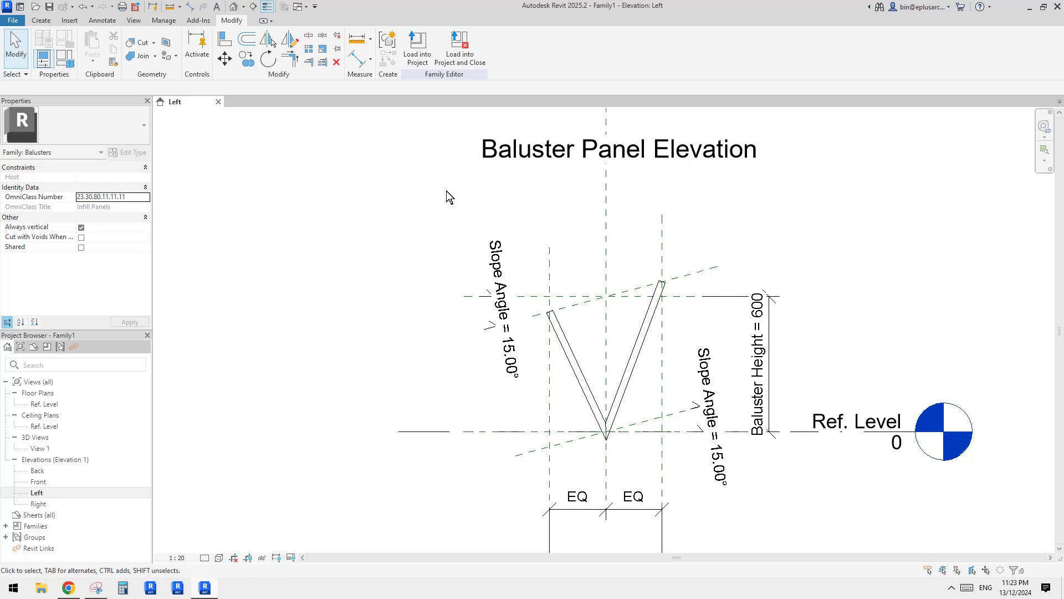
click(12, 20)
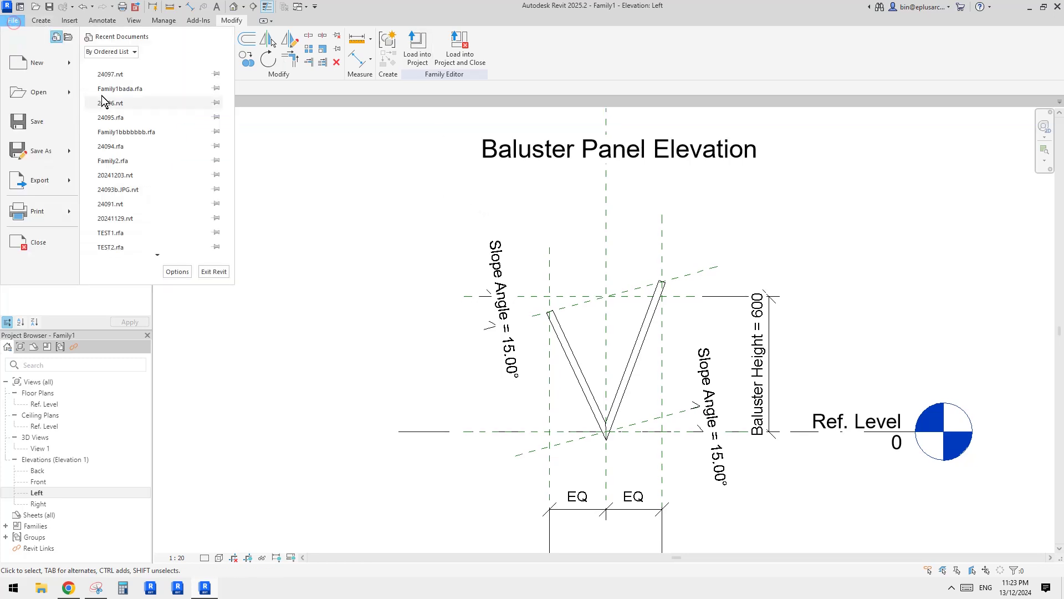
click(70, 63)
click(447, 225)
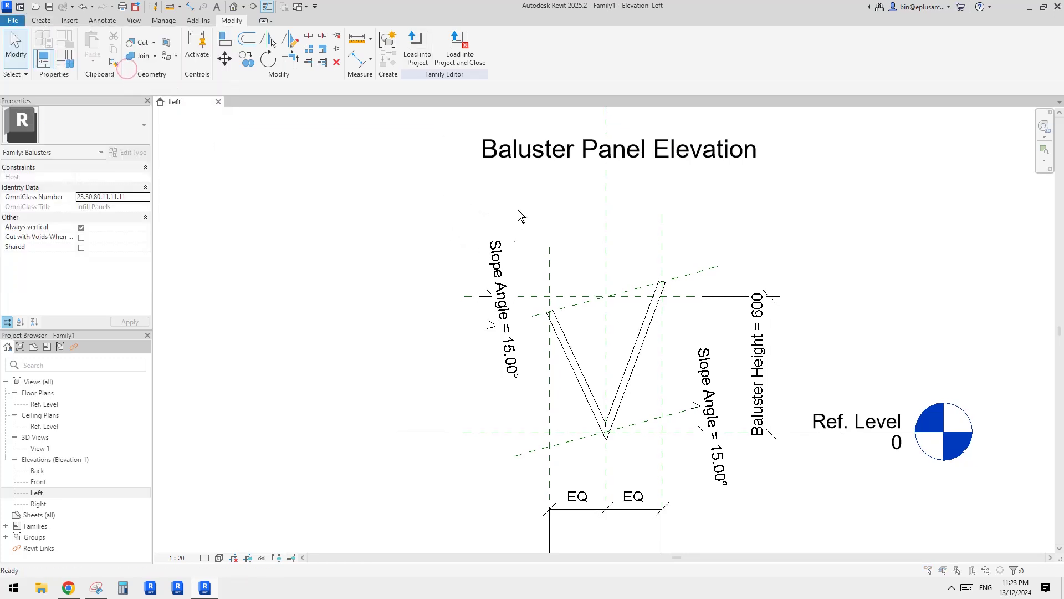
click(504, 330)
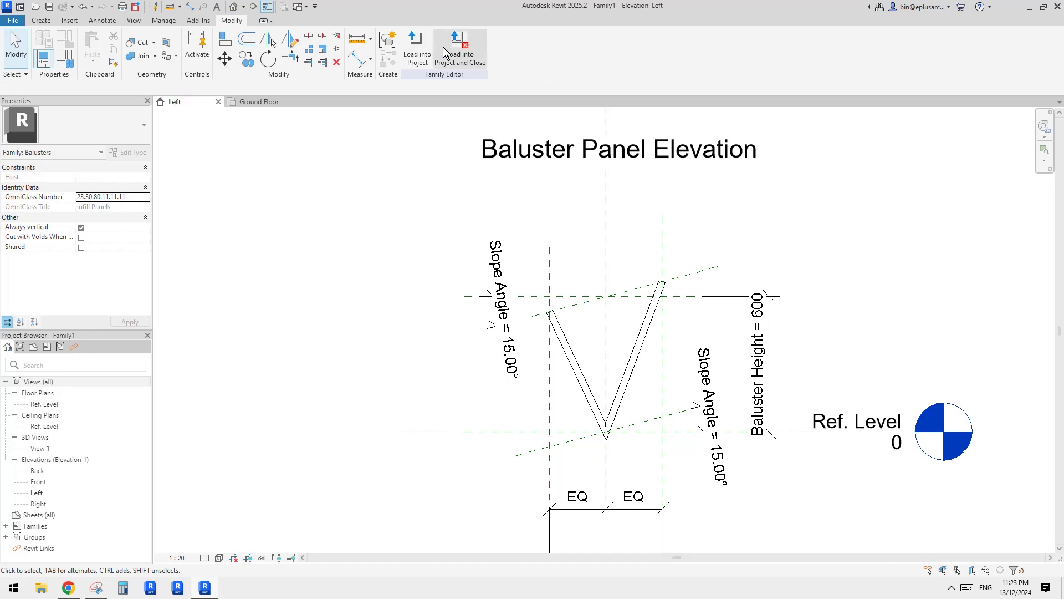
Step: Load the family into the project, draw a straight horizontal 8000 mm railing on the Ground Floor plan, and show it in 3D
click(413, 45)
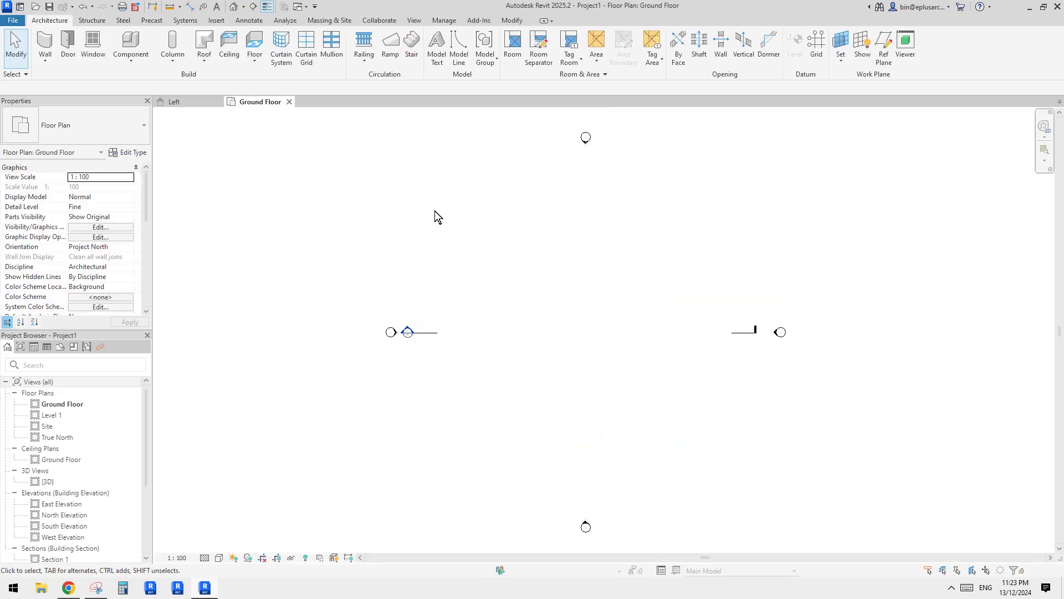
click(364, 43)
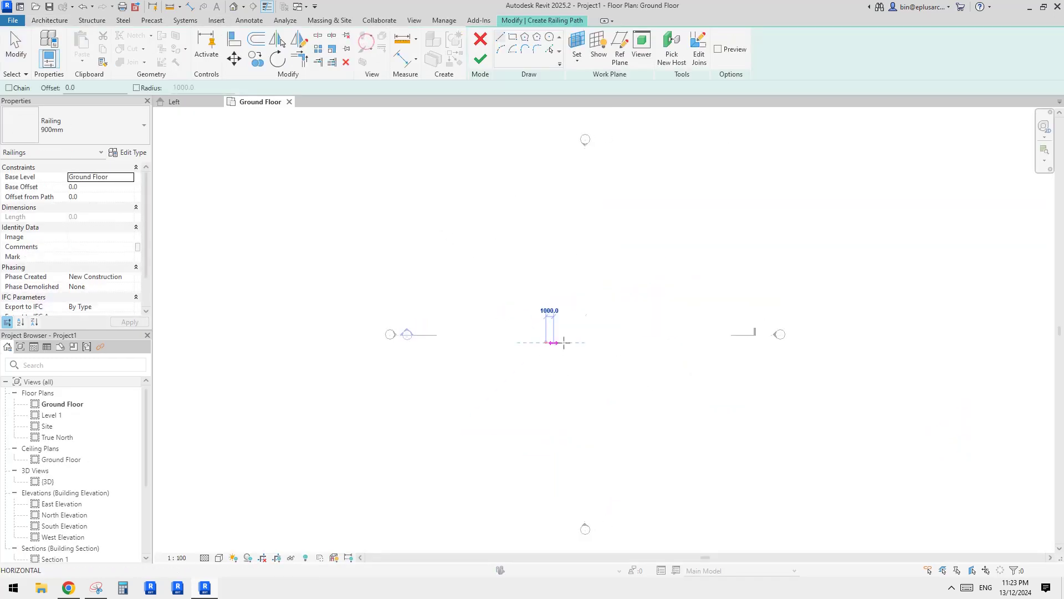
click(481, 59)
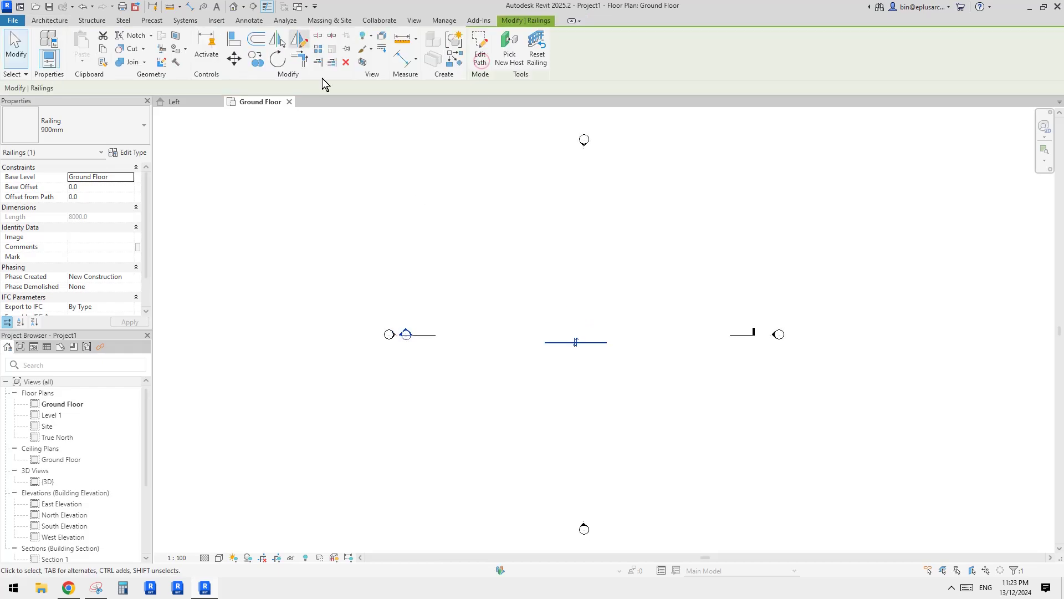
click(234, 6)
scroll(610, 320, up, 3)
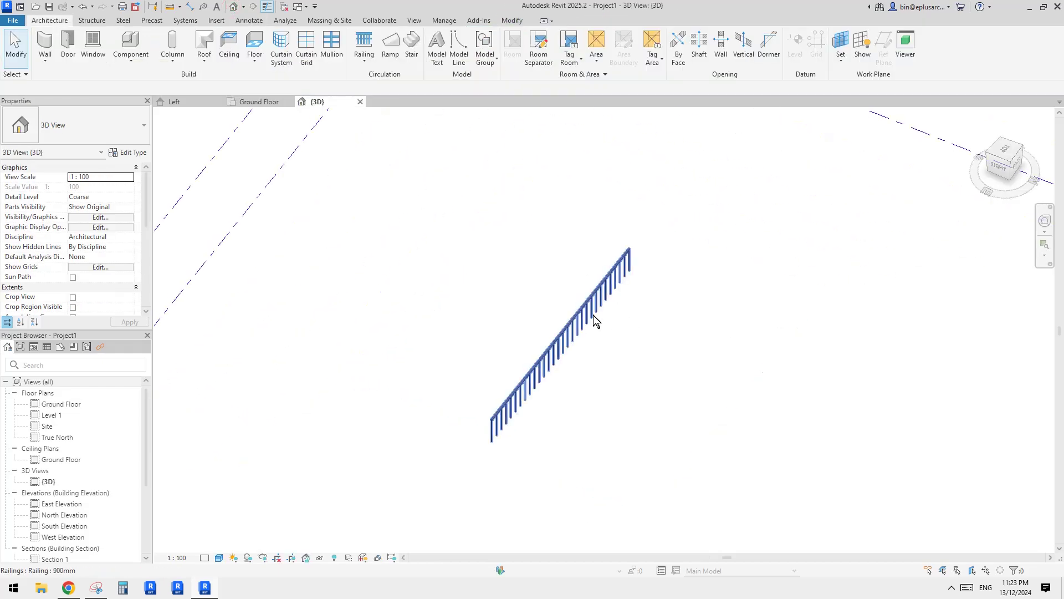
click(593, 316)
scroll(587, 320, up, 5)
click(92, 131)
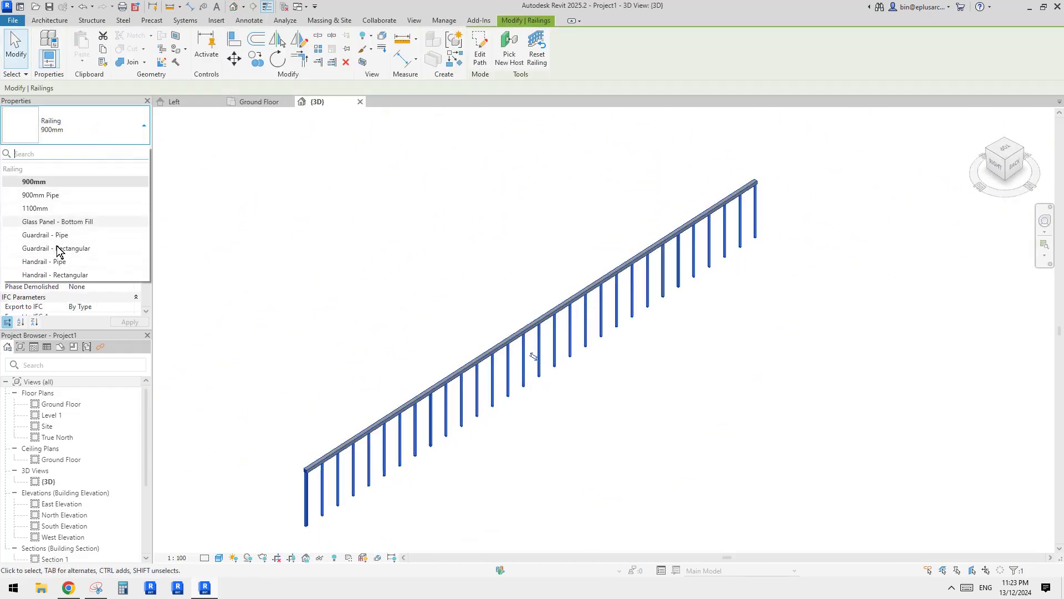
click(119, 234)
click(529, 252)
scroll(529, 275, up, 2)
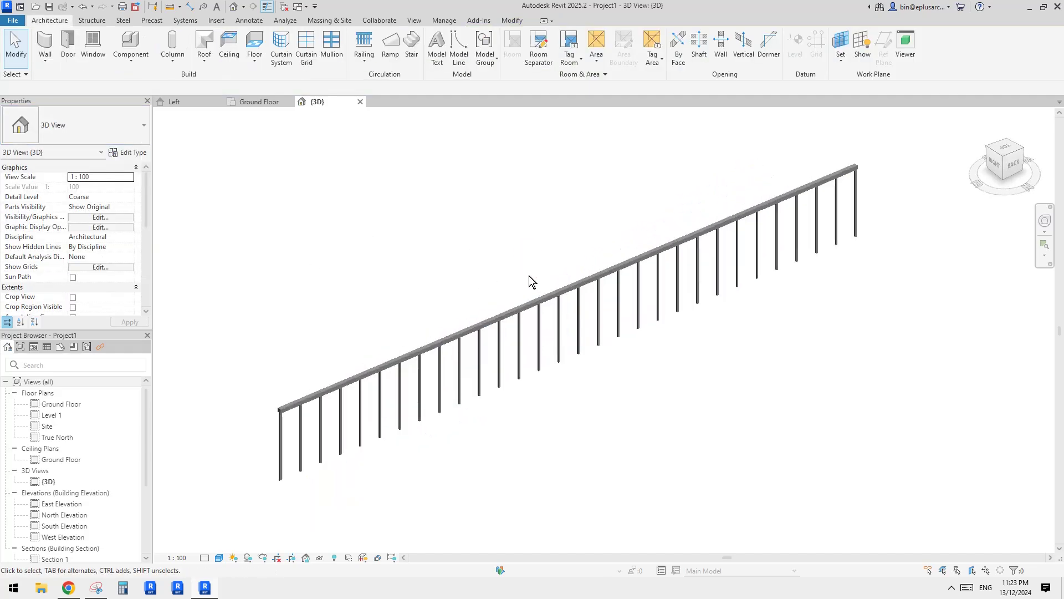
Step: Duplicate the railing's 900mm type under the name "new"
click(543, 297)
click(128, 152)
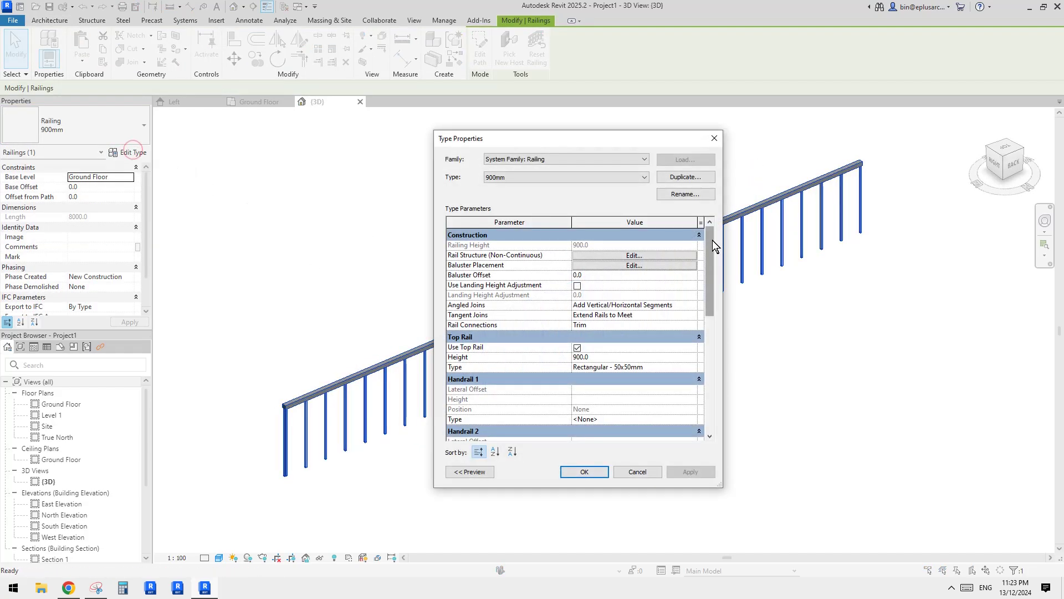
click(706, 177)
text(new)
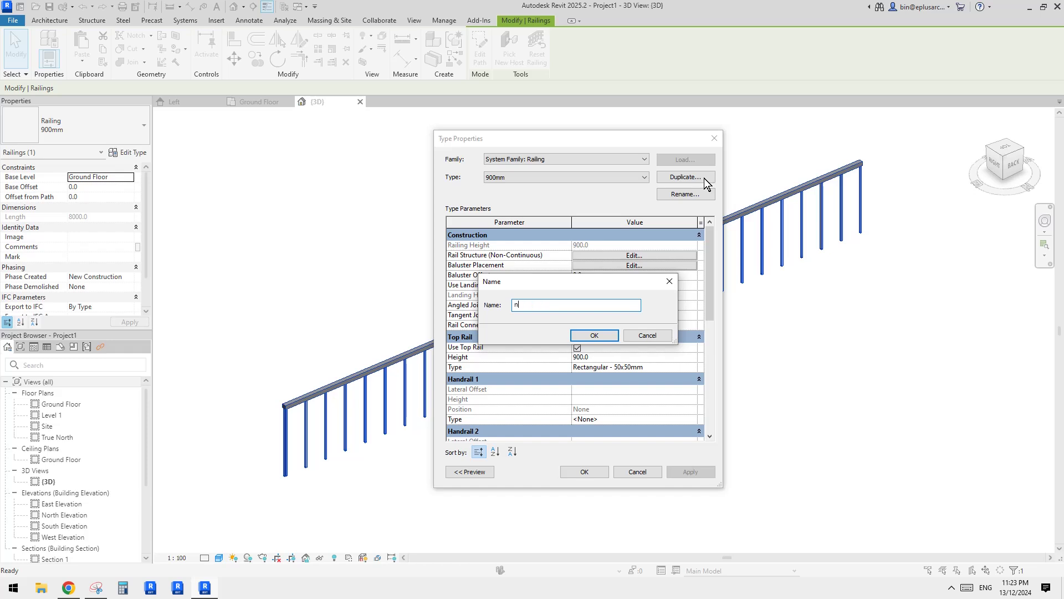
click(595, 335)
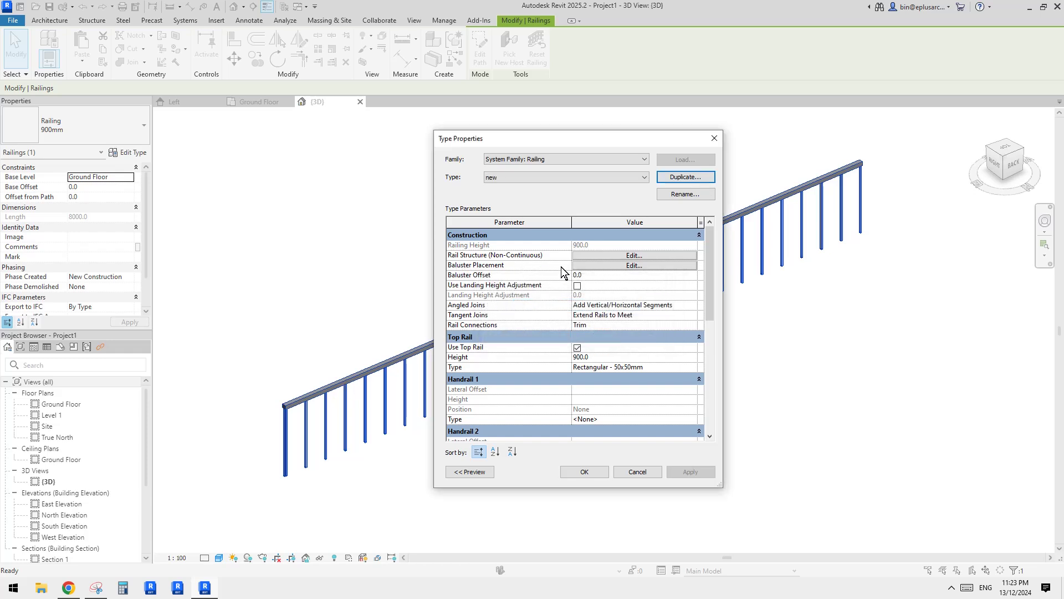
Step: Set the regular baluster in the railing type's main baluster pattern to Family1 : Family1
click(616, 266)
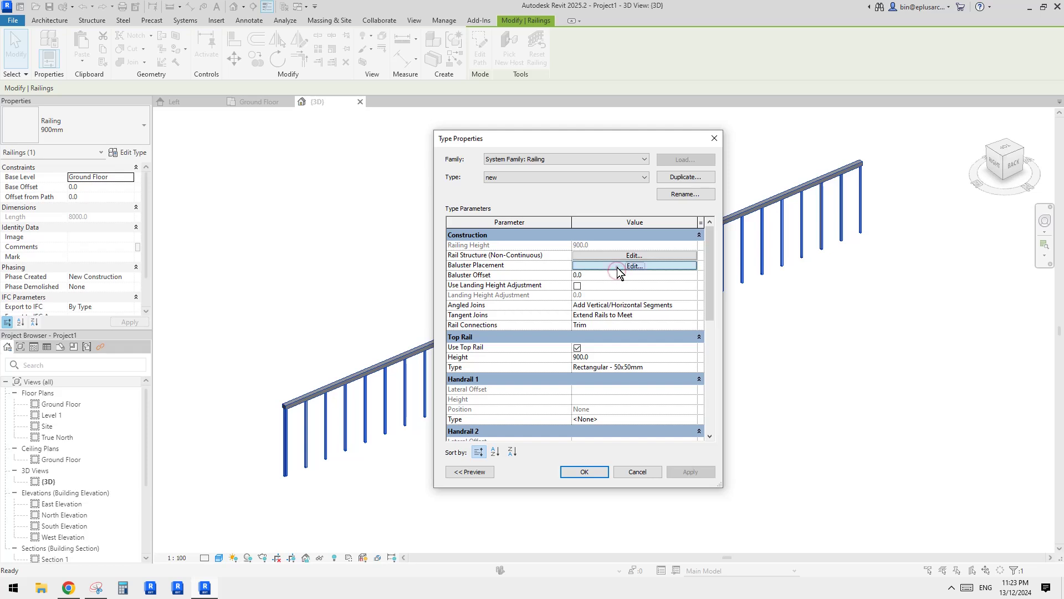
click(483, 210)
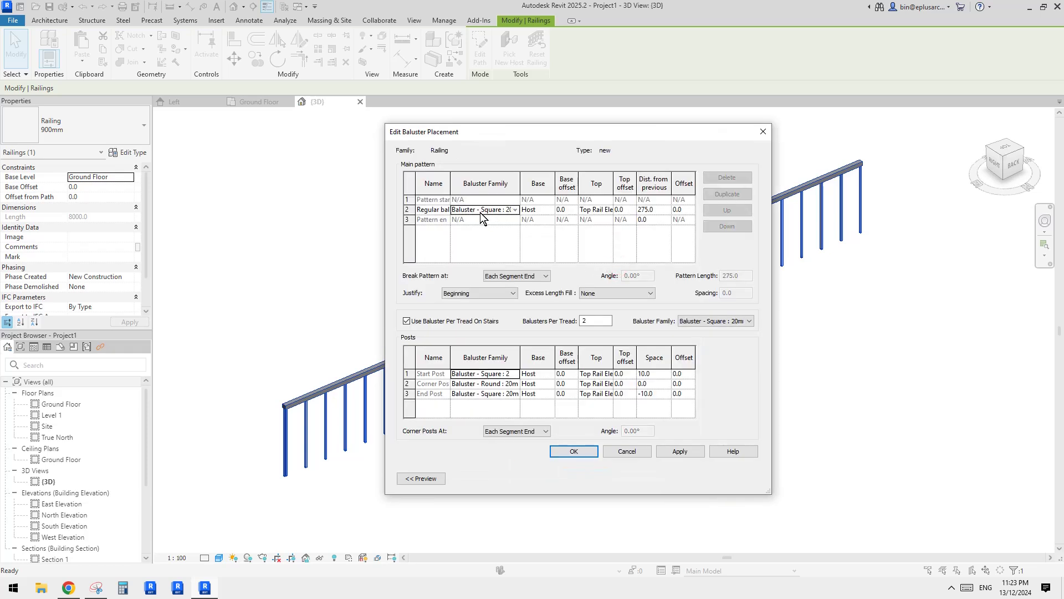
click(515, 210)
drag(599, 241, 597, 254)
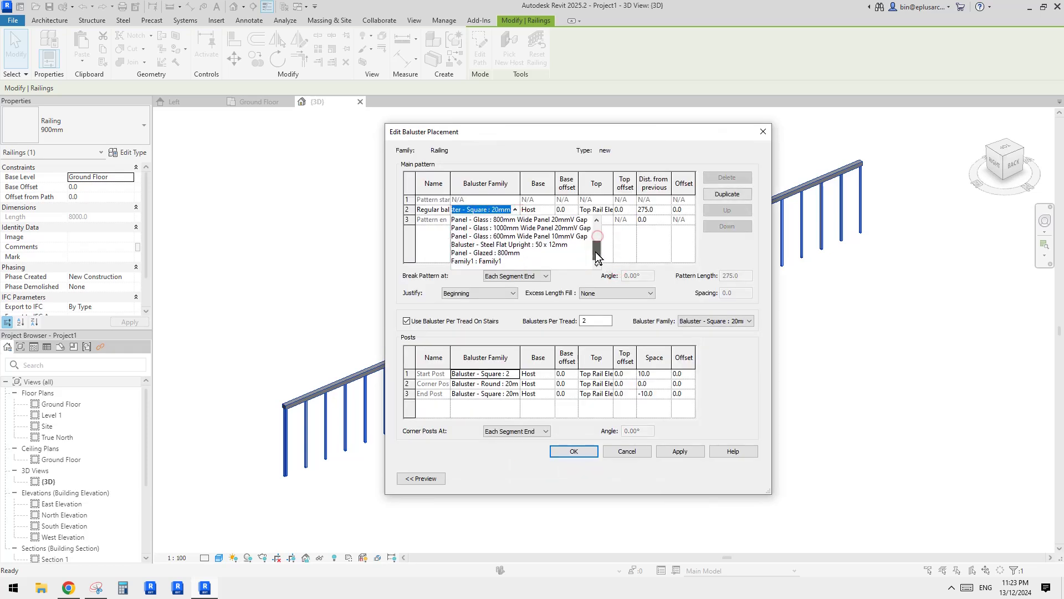
click(477, 261)
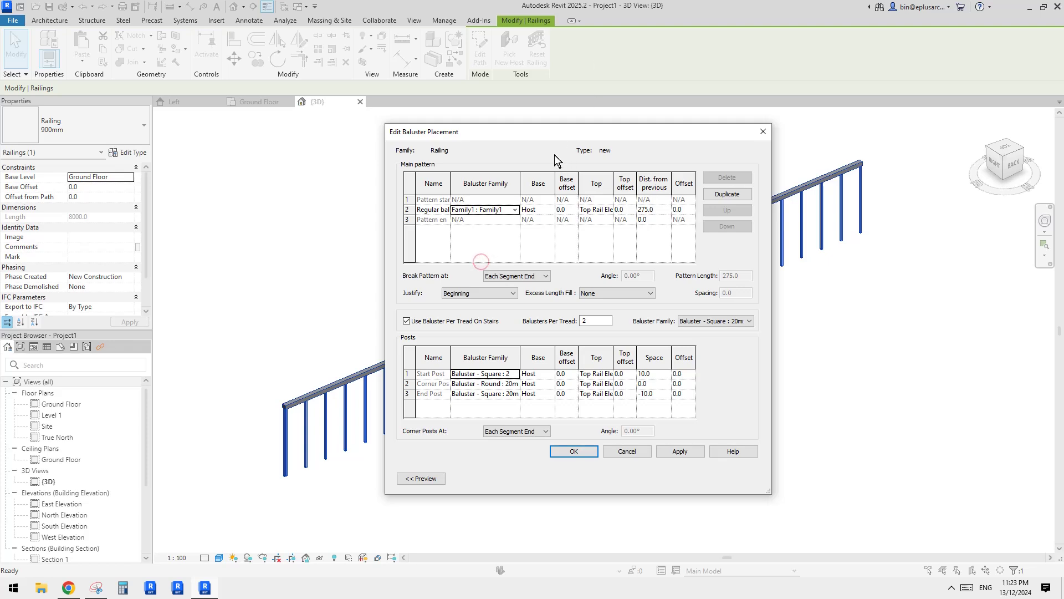
drag(553, 135, 625, 154)
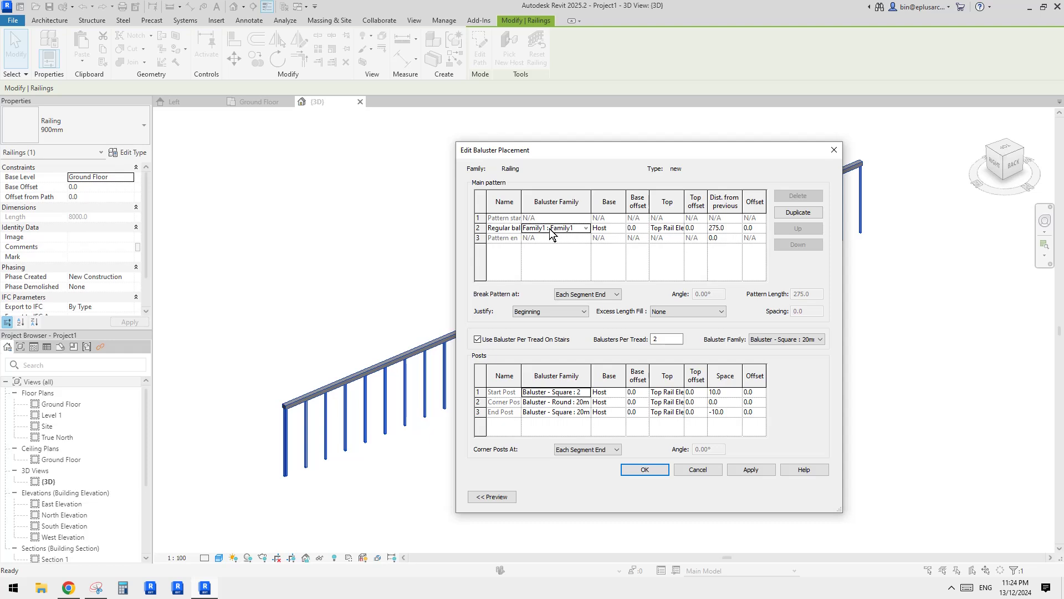
Step: Set the regular baluster's distance from previous to 300 and accept the baluster placement and type properties
click(731, 228)
text(300)
click(651, 470)
click(649, 489)
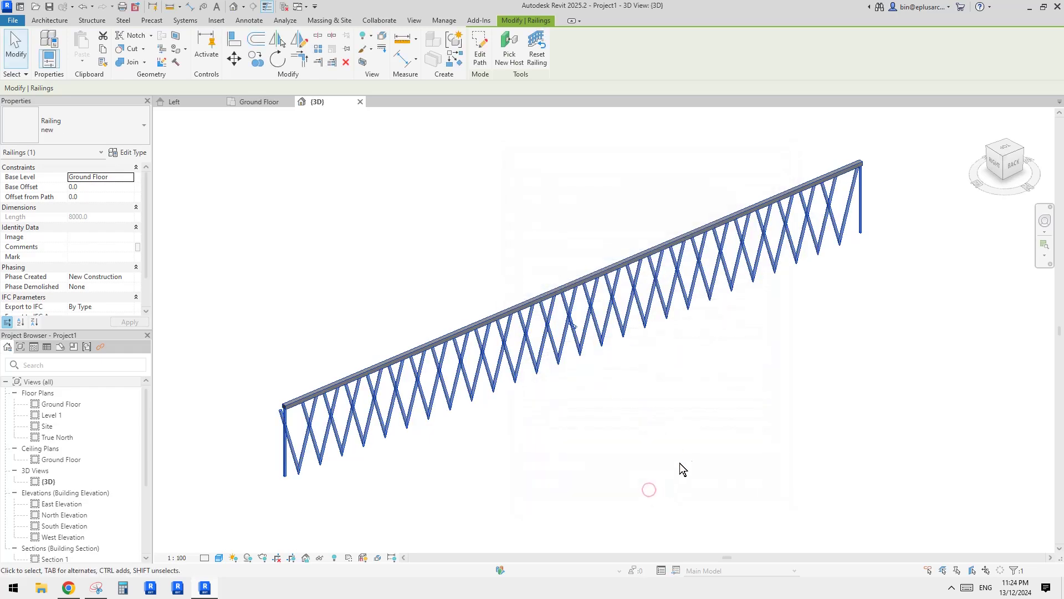
Step: Examine the V-shaped balusters in 3D, checking where neighbouring legs cross and how they meet at the lower points
shift+middle_drag(679, 464, 642, 347)
key(Escape)
scroll(612, 324, up, 4)
scroll(637, 337, up, 2)
click(629, 338)
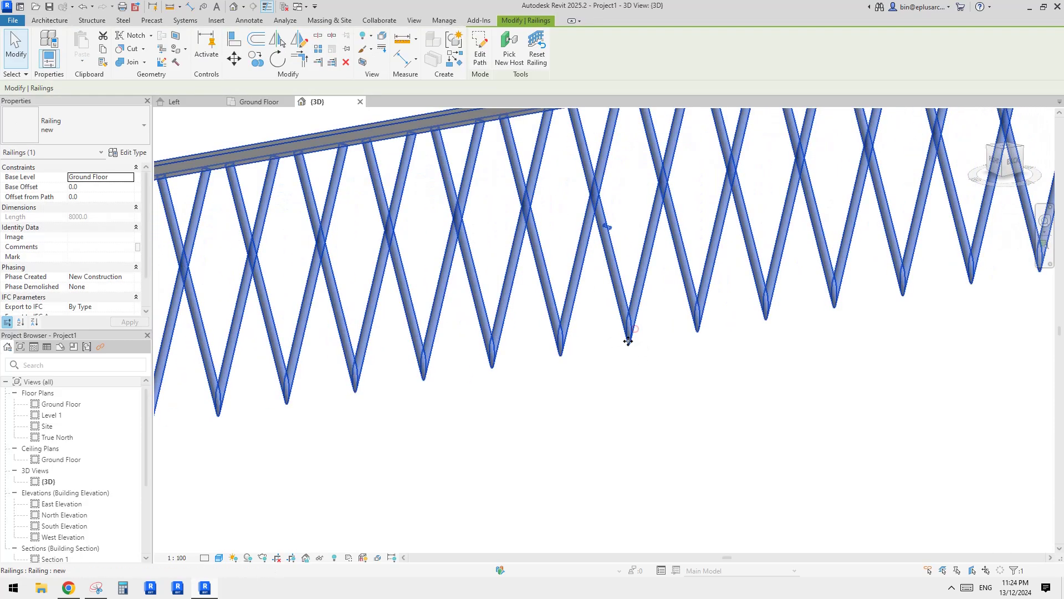
click(630, 351)
click(630, 339)
shift+middle_drag(628, 327, 663, 376)
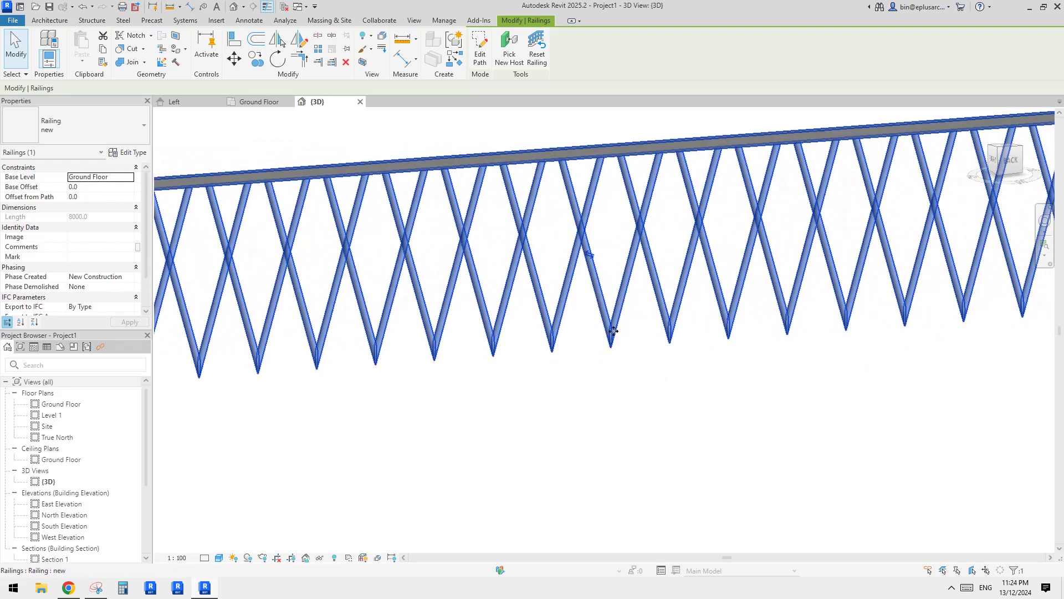
shift+middle_drag(615, 330, 634, 373)
click(634, 372)
scroll(603, 347, up, 4)
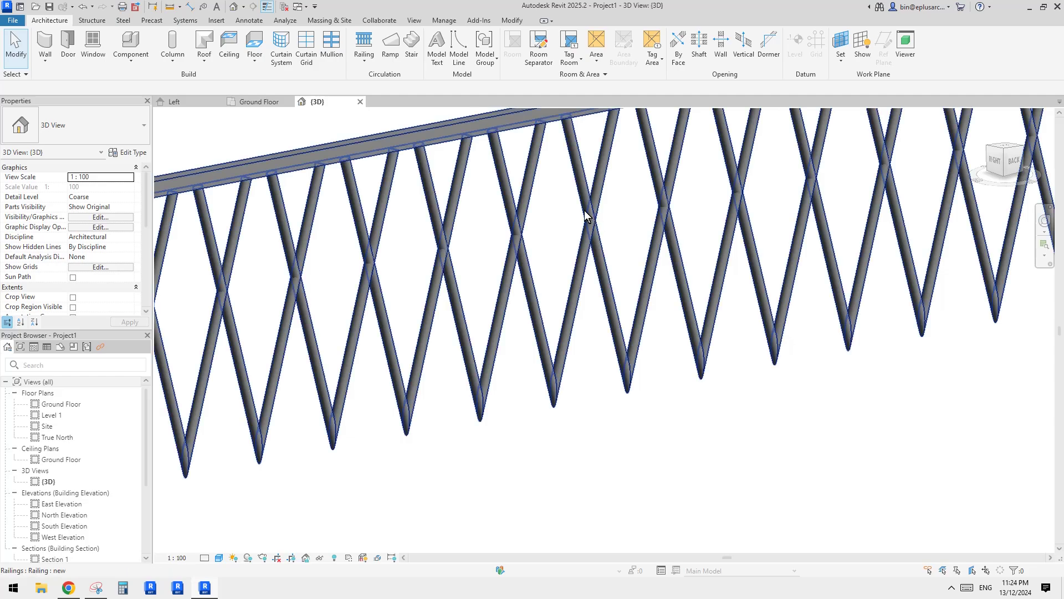
mouse_move(593, 217)
shift+middle_down()
mouse_move(637, 253)
mouse_move(634, 238)
mouse_move(632, 280)
mouse_move(599, 333)
mouse_move(607, 224)
shift+middle_up()
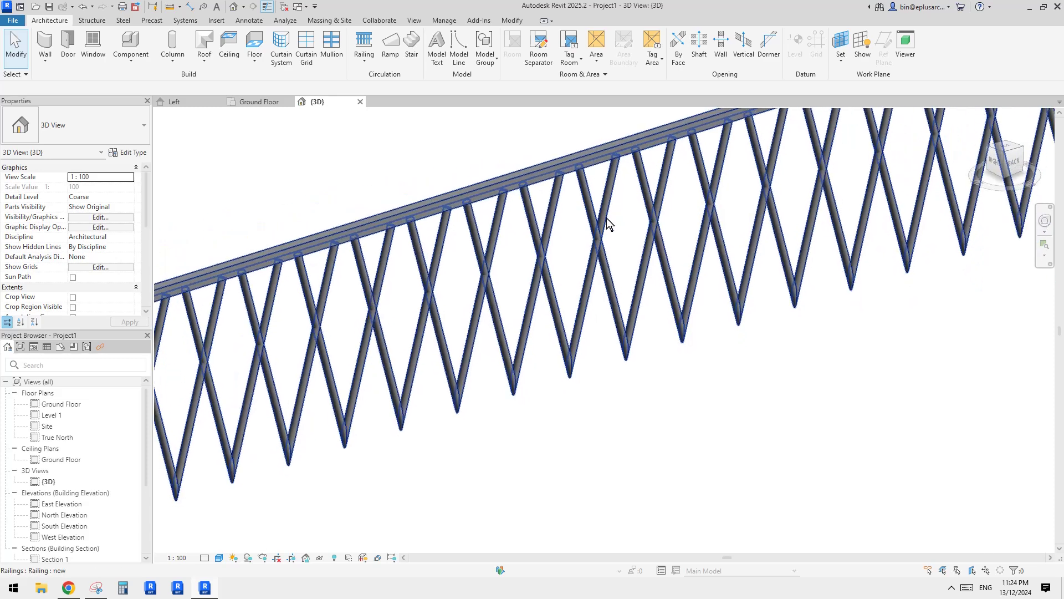
Step: Return to the baluster family, start editing the V-shaped sweep, and show it in the family's 3D view
click(261, 102)
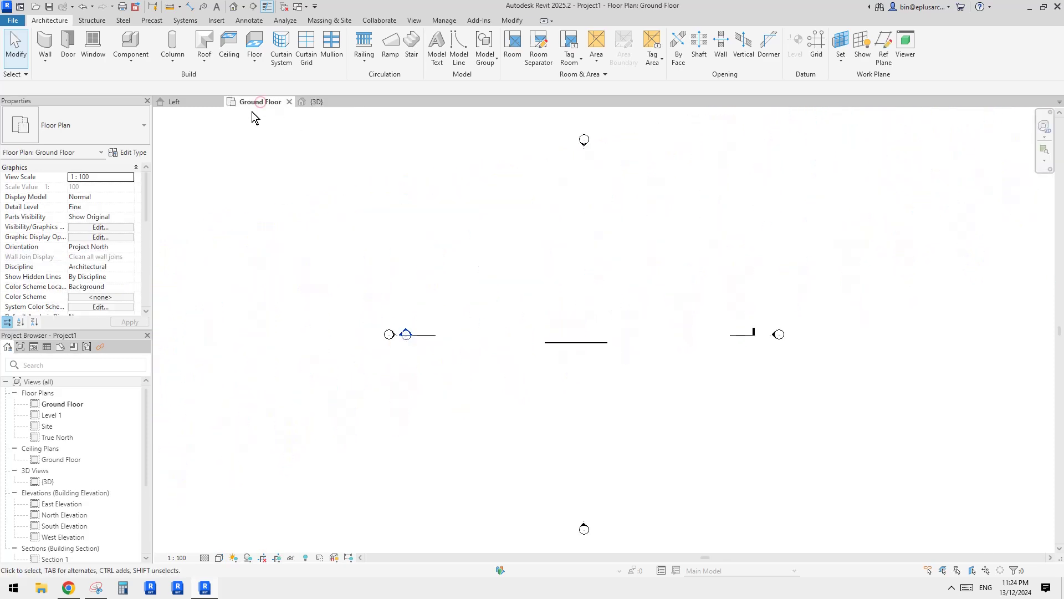
click(194, 101)
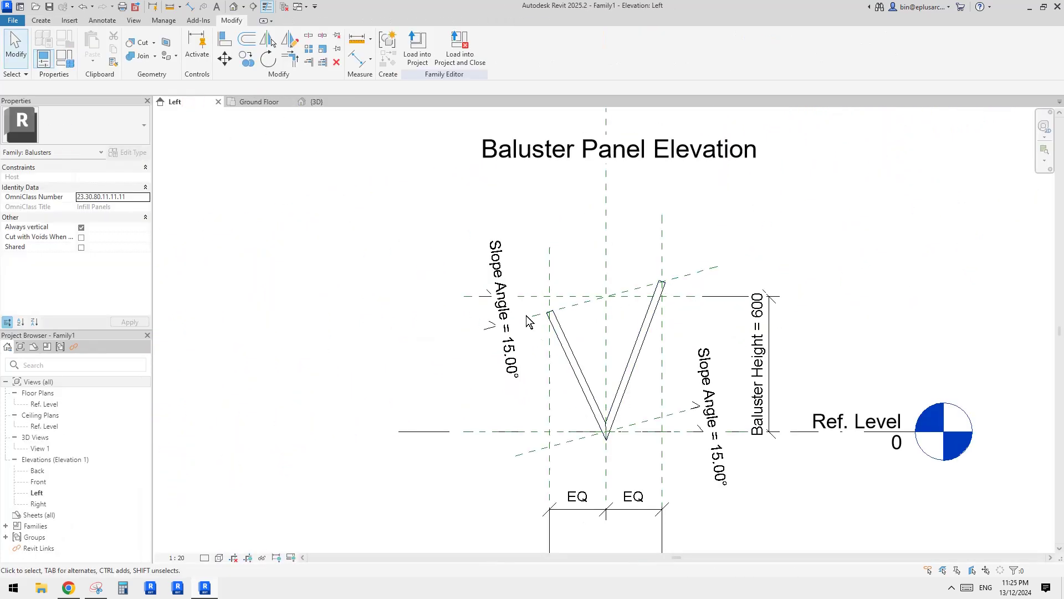
middle_drag(526, 315, 530, 295)
click(557, 302)
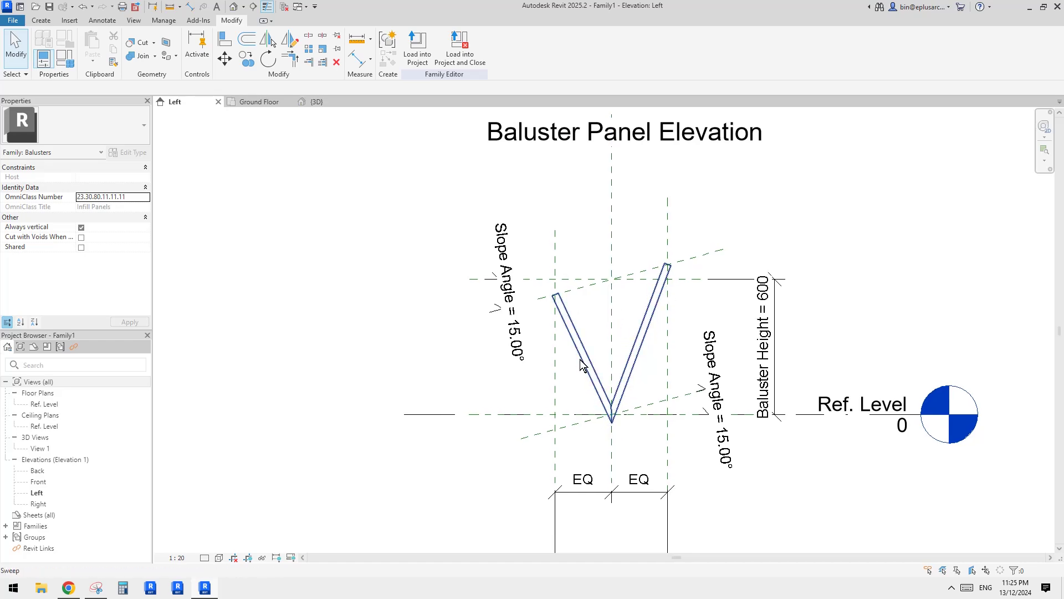
scroll(604, 350, up, 3)
scroll(577, 417, up, 2)
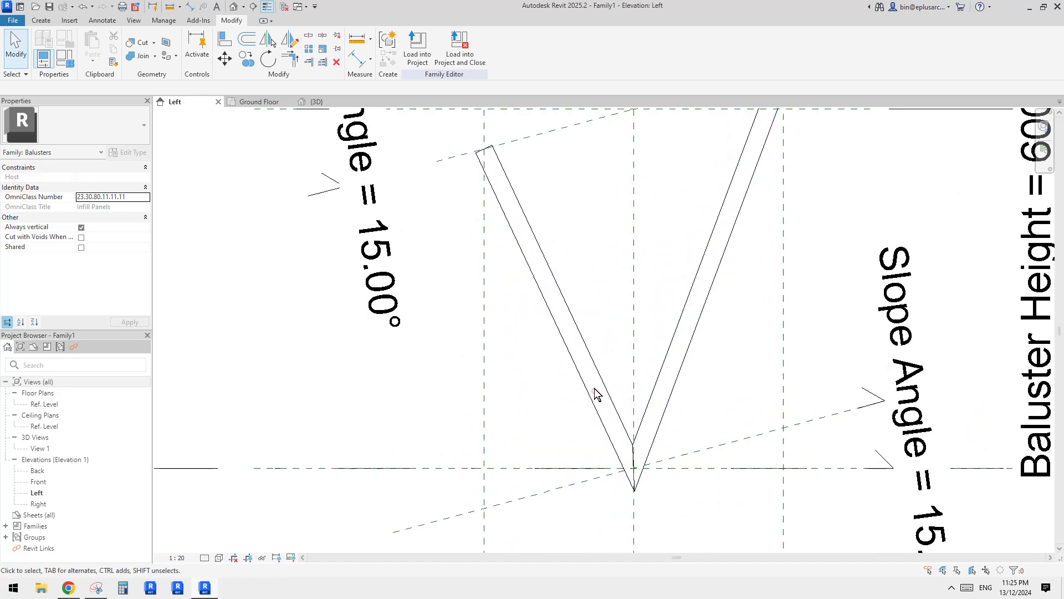
click(580, 382)
click(414, 50)
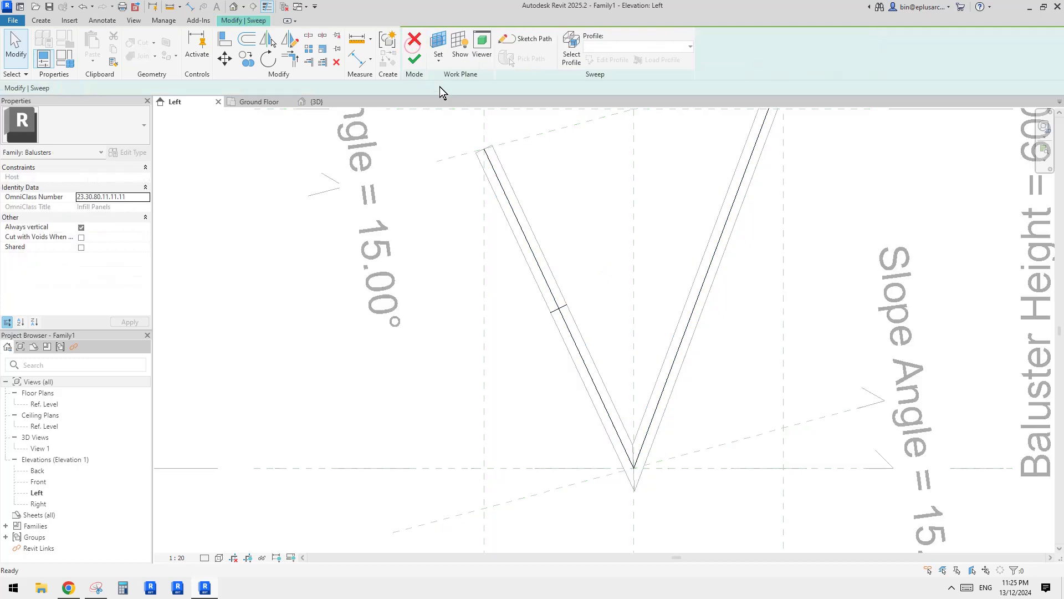
scroll(541, 217, down, 1)
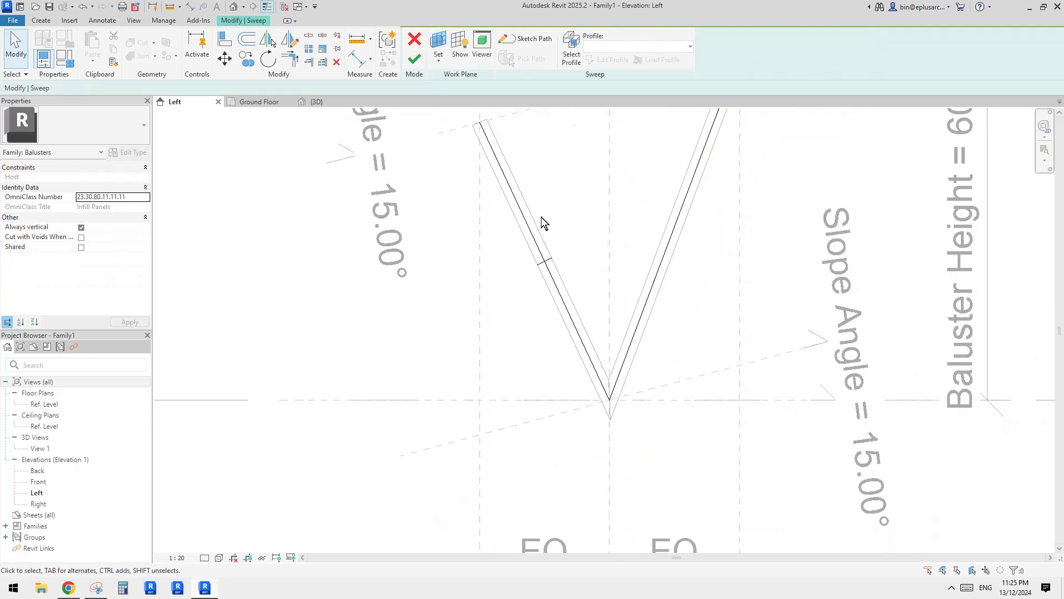
click(233, 7)
shift+middle_drag(613, 247, 613, 314)
click(659, 295)
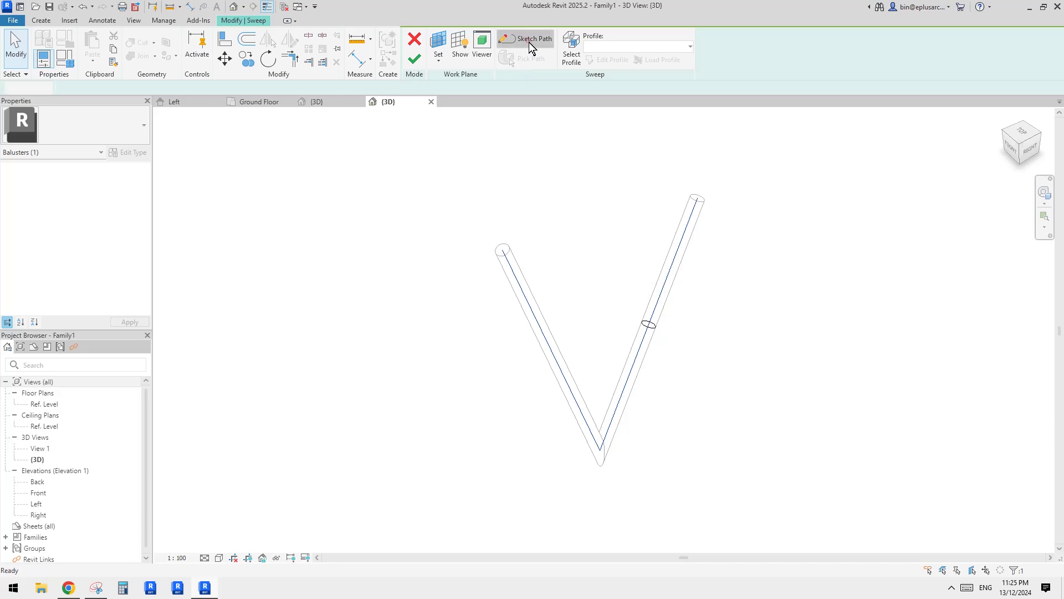
Step: Delete the sweep path's line that does not carry the profile, and finish the path sketch
click(529, 41)
click(552, 346)
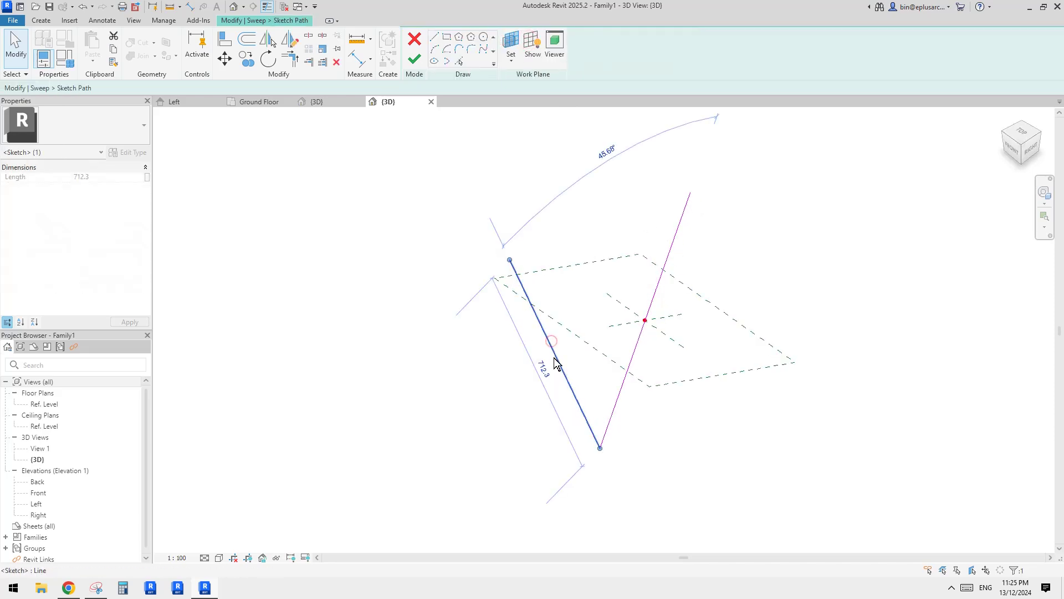
key(Delete)
shift+middle_drag(680, 309, 655, 345)
scroll(665, 312, up, 2)
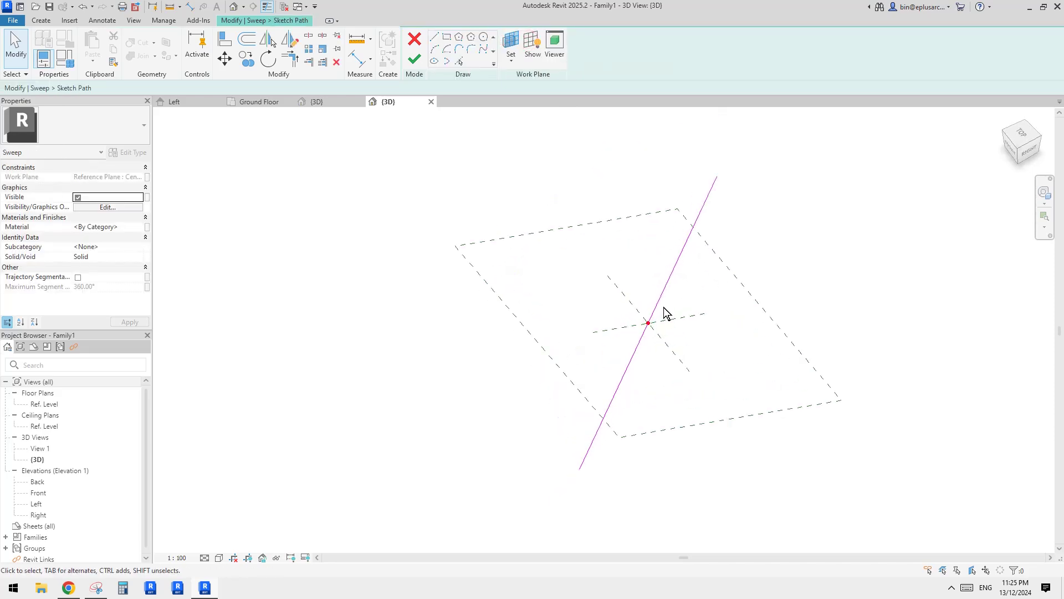
click(414, 58)
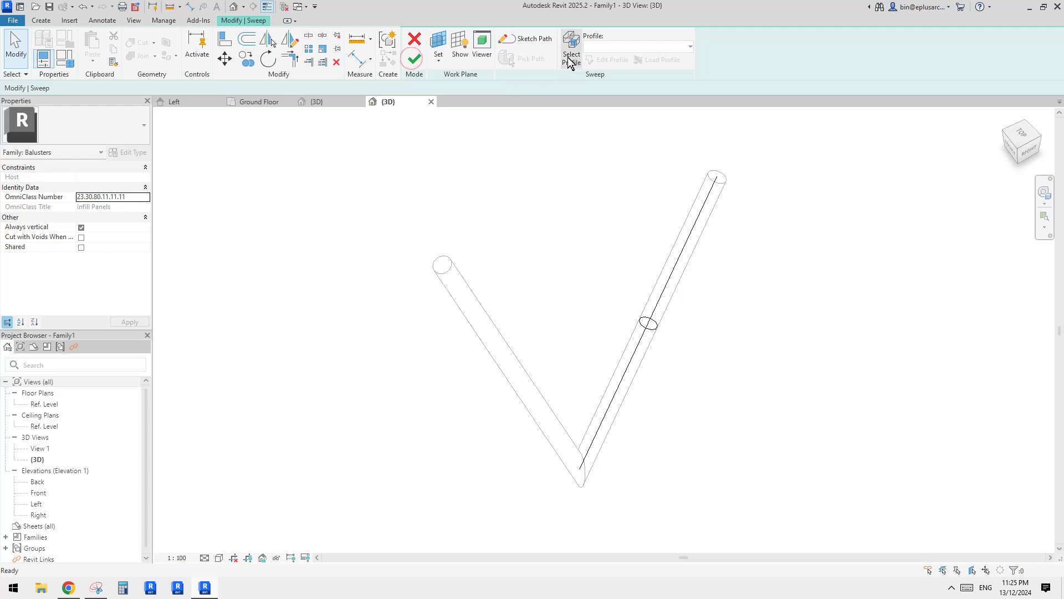
Step: Edit the sweep profile, move the circle 15 mm sideways so its edge touches the path, and finish the sweep
click(570, 61)
click(608, 59)
mouse_move(634, 134)
shift+middle_down()
mouse_move(592, 288)
mouse_move(471, 347)
mouse_move(573, 413)
shift+middle_up()
click(597, 438)
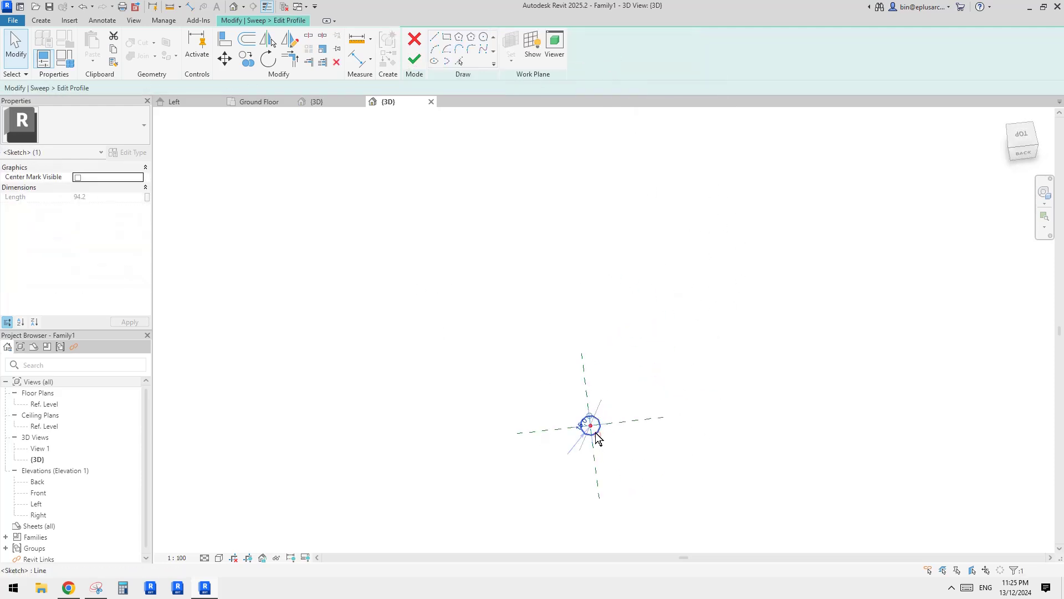
key(m)
key(v)
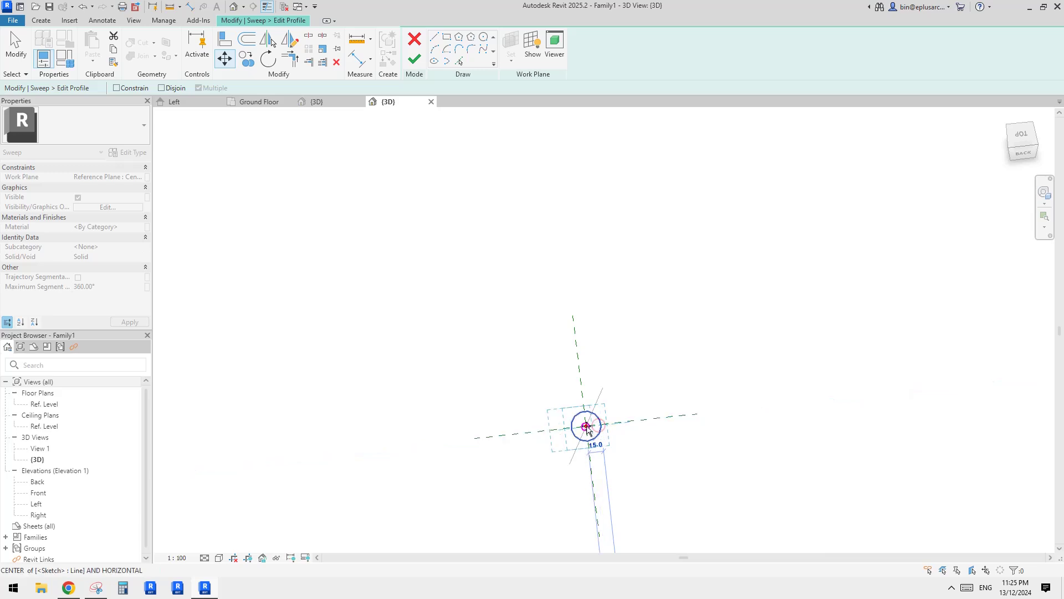
click(586, 426)
click(571, 428)
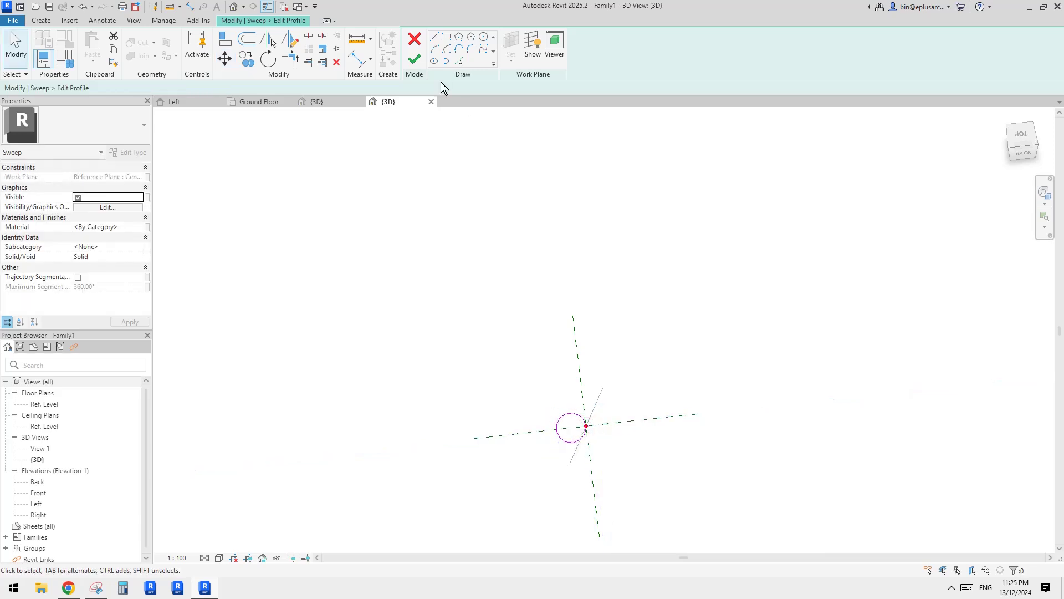
click(415, 58)
scroll(531, 181, down, 2)
shift+middle_drag(543, 266, 557, 307)
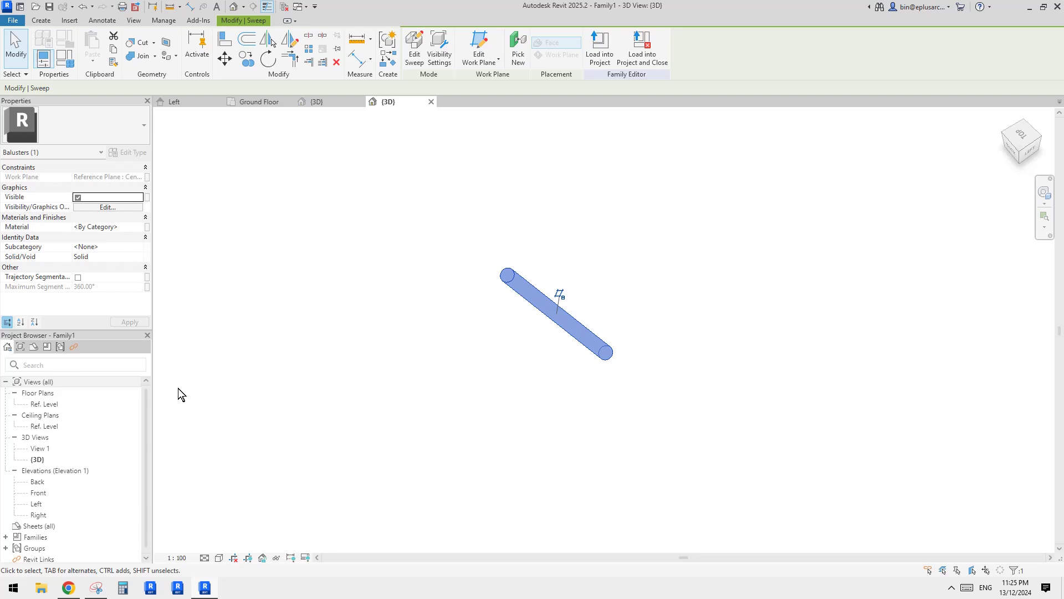
Step: In the Left elevation, paste a copy of the baluster sweep in the same place as the original
double_click(37, 503)
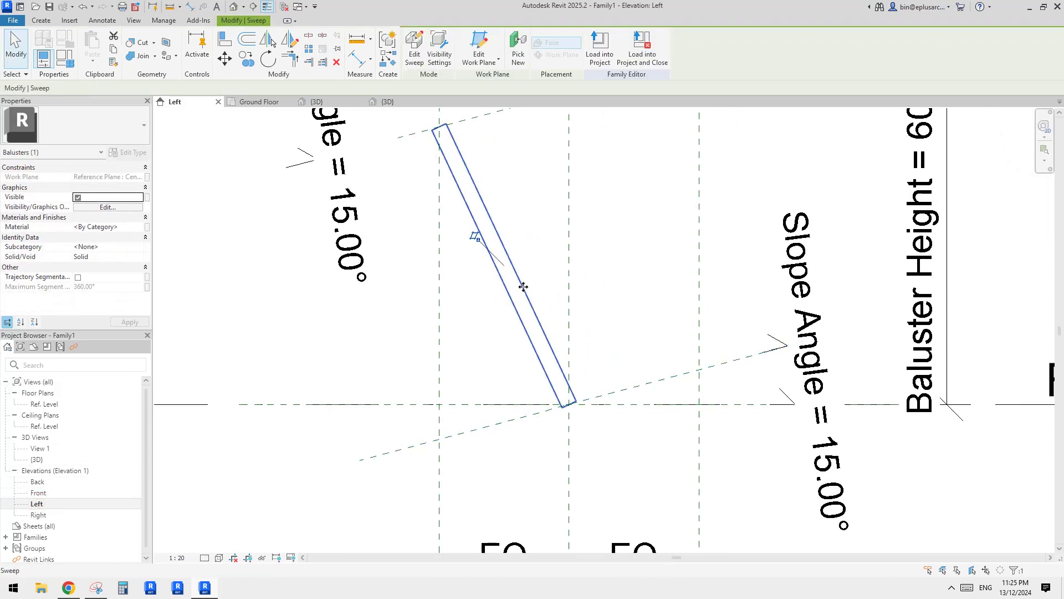
scroll(523, 287, down, 1)
middle_drag(523, 287, 506, 349)
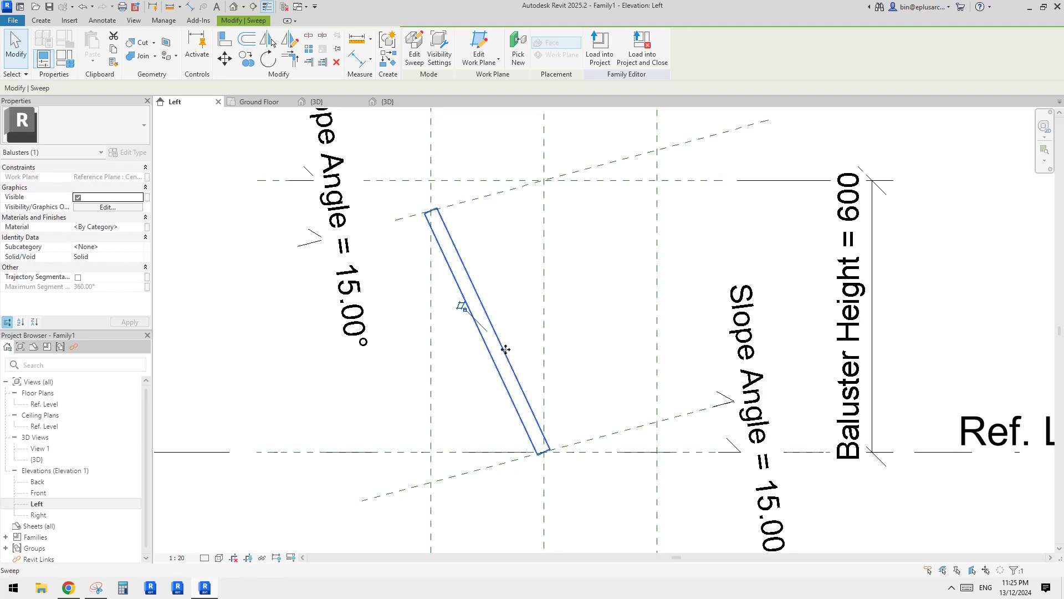
key(Escape)
click(92, 61)
click(378, 104)
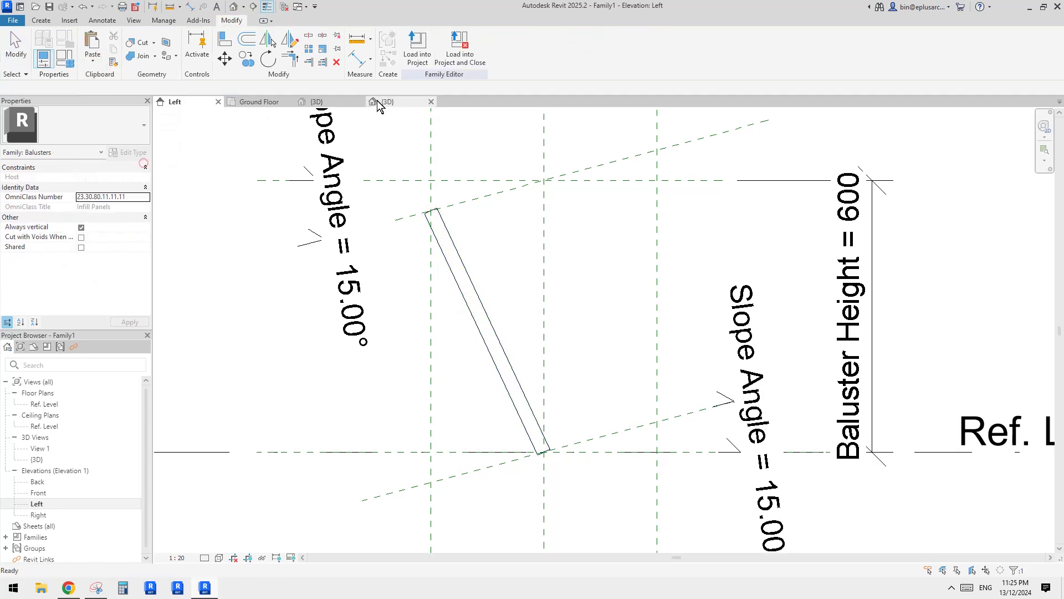
Step: Replace the copied sweep's path with a line from the base midpoint to the opposite width plane on the sloped top reference, and finish the path
double_click(460, 302)
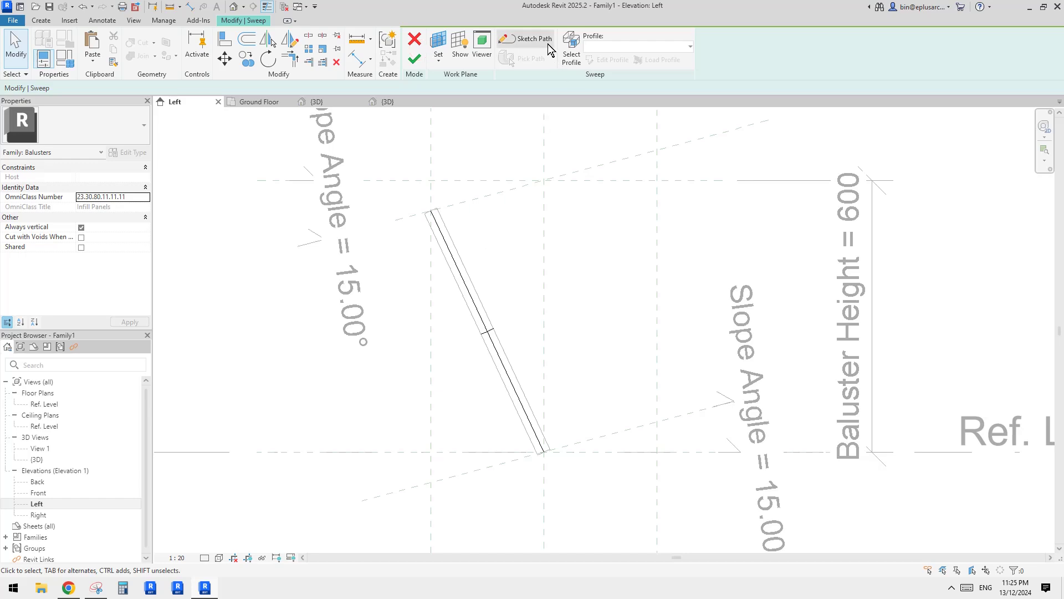
click(534, 39)
click(460, 272)
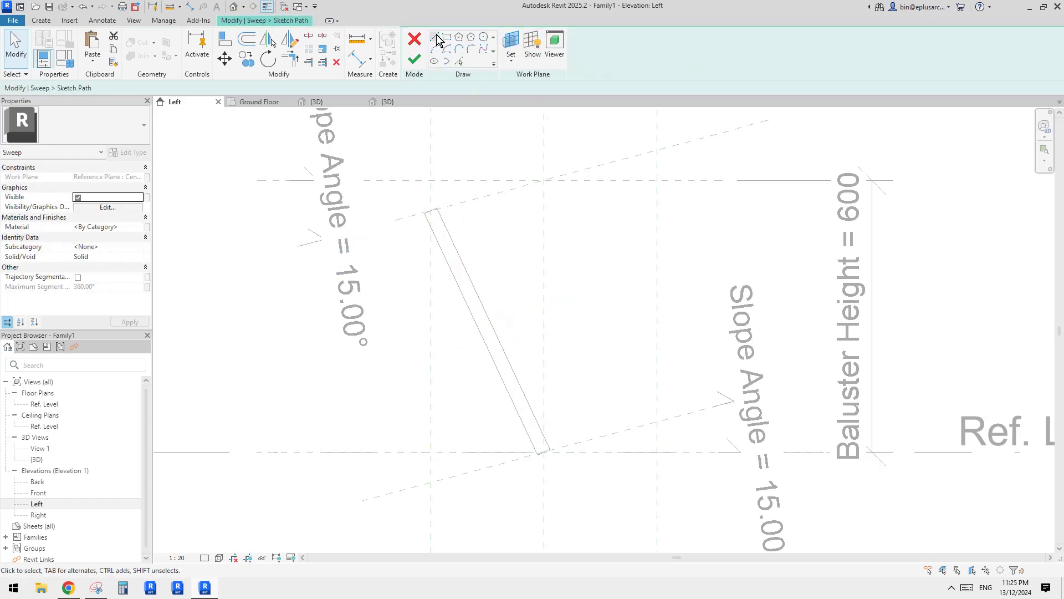
click(437, 40)
click(543, 451)
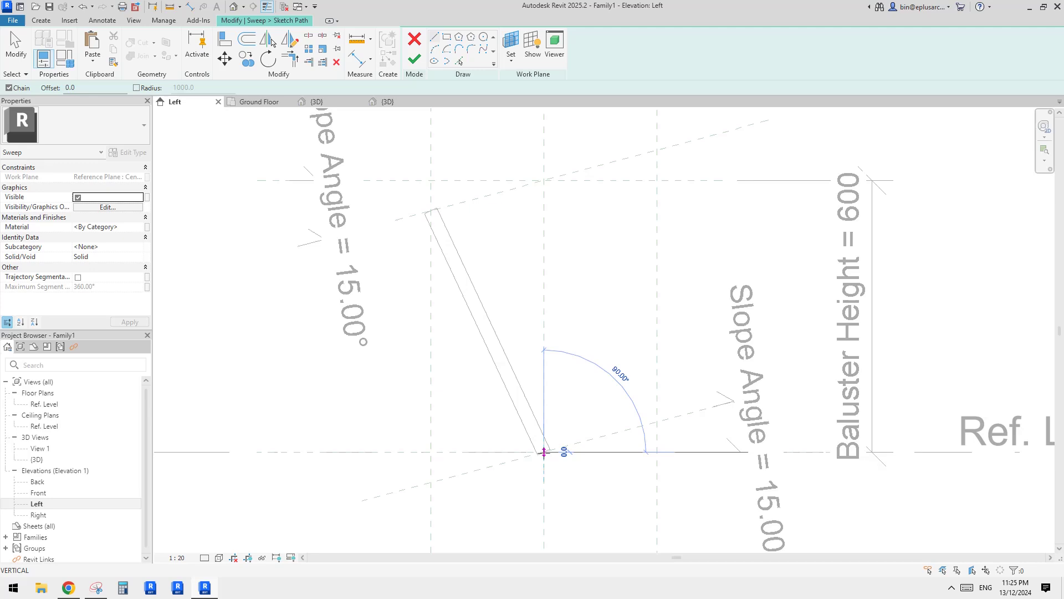
click(656, 149)
key(Escape)
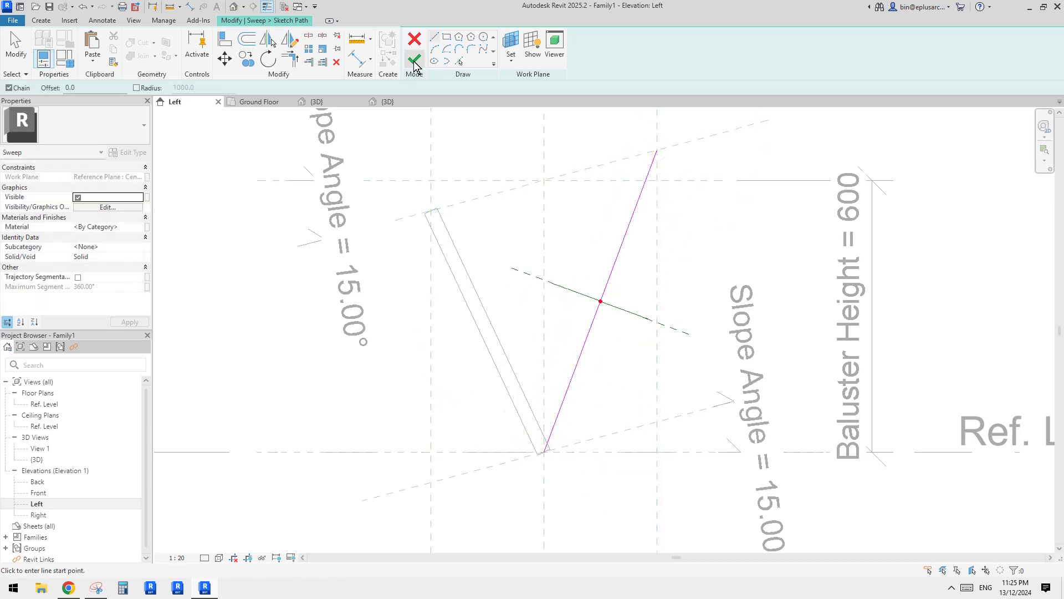
click(415, 61)
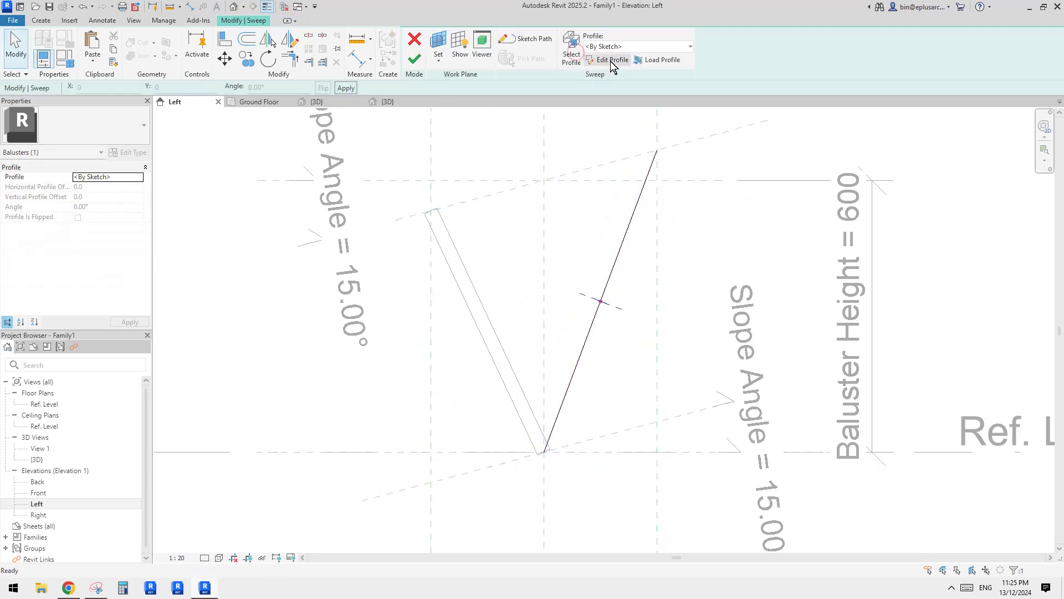
Step: Edit the copied sweep's profile in View 1, move the circle to the opposite side of the path beside the first leg, and finish the sweep
click(612, 60)
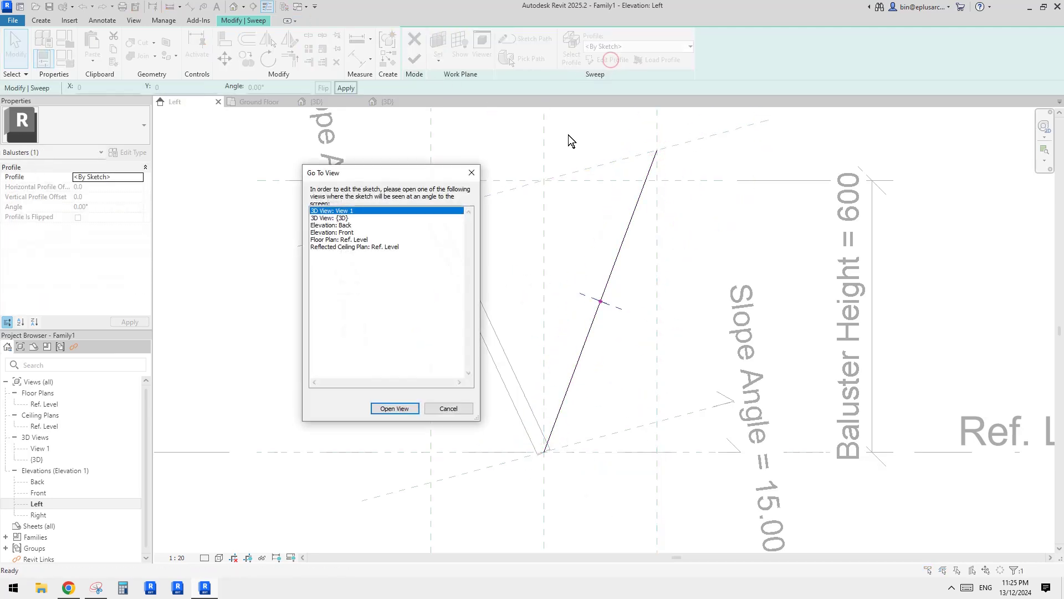
click(400, 412)
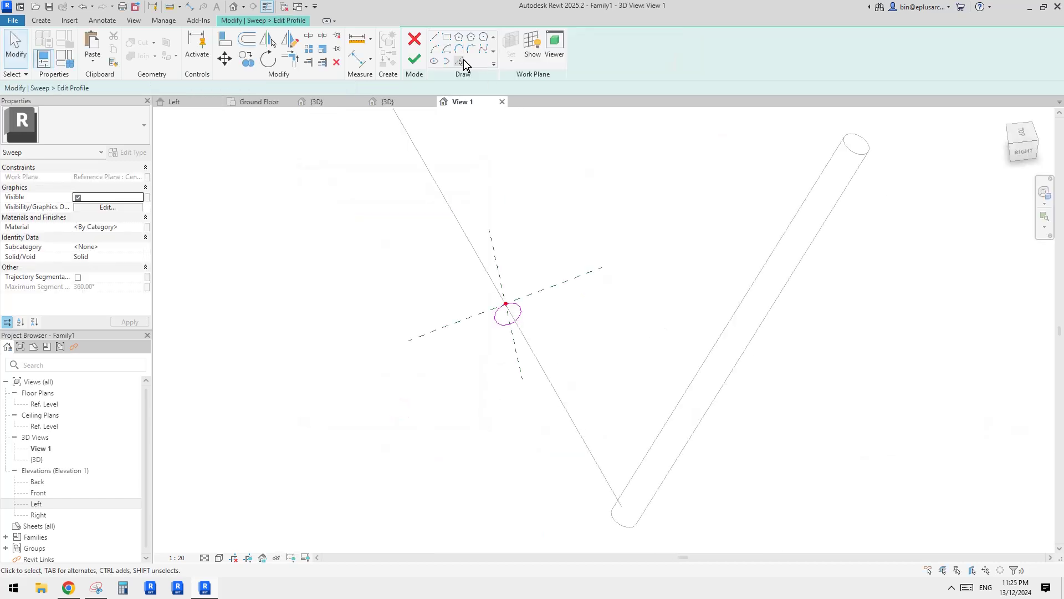
click(511, 323)
mouse_move(511, 323)
shift+middle_down()
mouse_move(556, 368)
mouse_move(700, 395)
mouse_move(568, 287)
mouse_move(593, 177)
shift+middle_up()
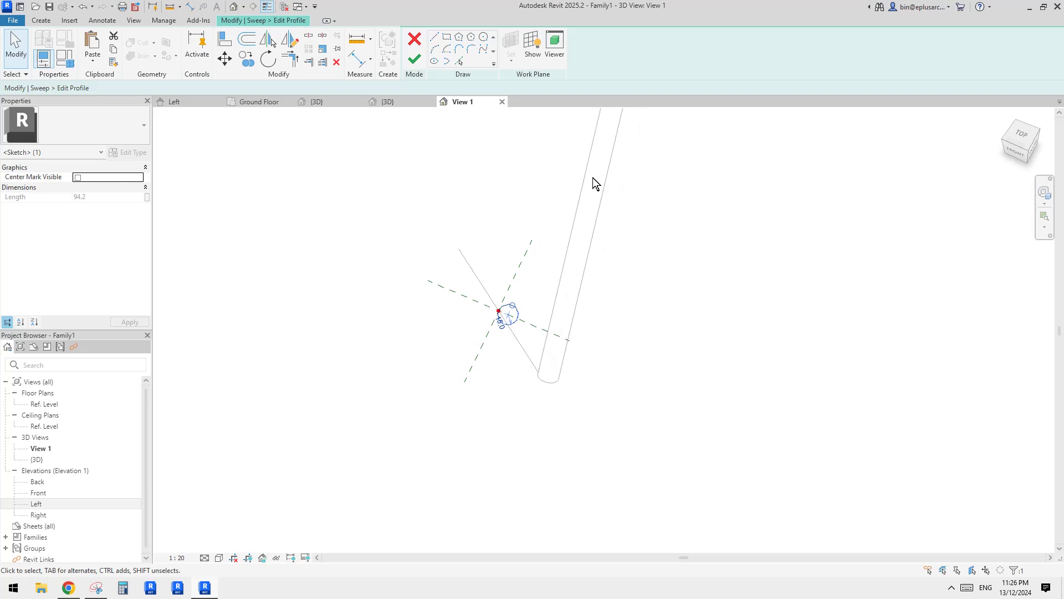
mouse_move(611, 238)
shift+middle_down()
mouse_move(569, 260)
mouse_move(695, 321)
mouse_move(594, 363)
shift+middle_up()
drag(599, 367, 561, 363)
click(414, 59)
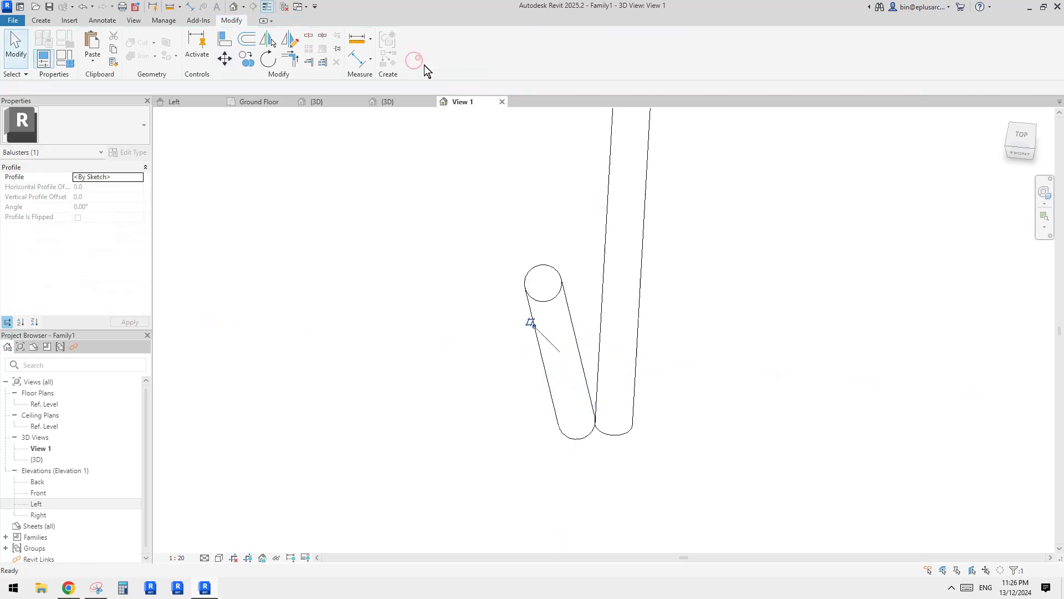
Step: Return to the Left elevation and flex the family by applying a Baluster Height of 500
double_click(38, 503)
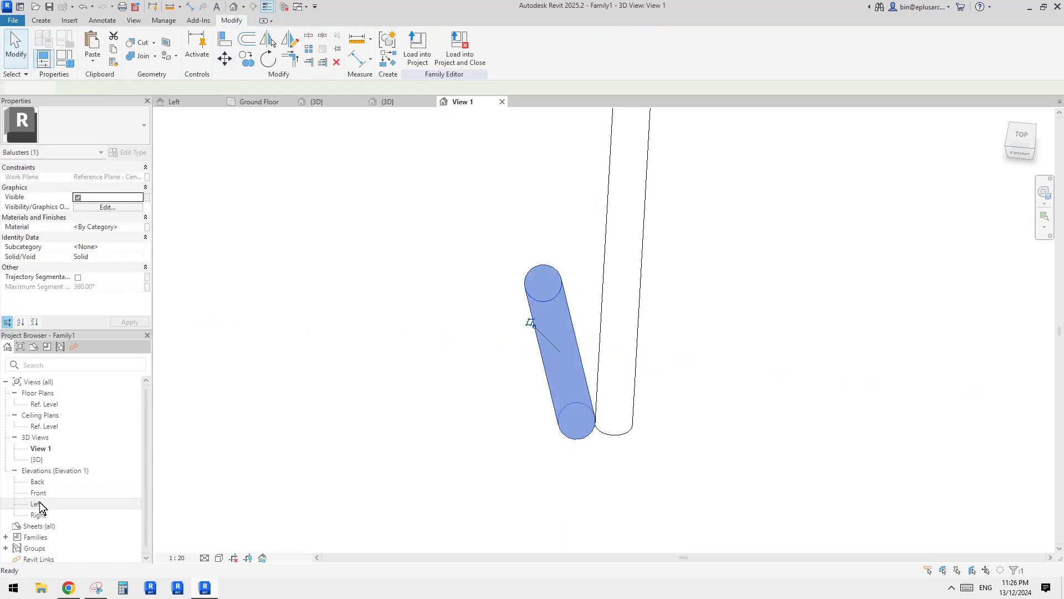
middle_drag(577, 273, 613, 266)
click(68, 60)
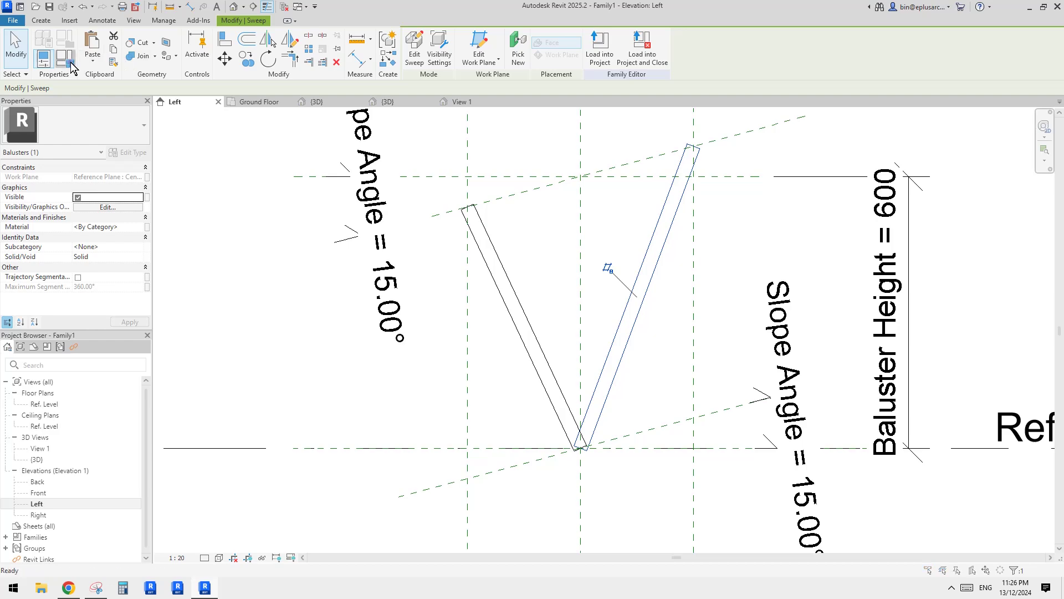
click(207, 299)
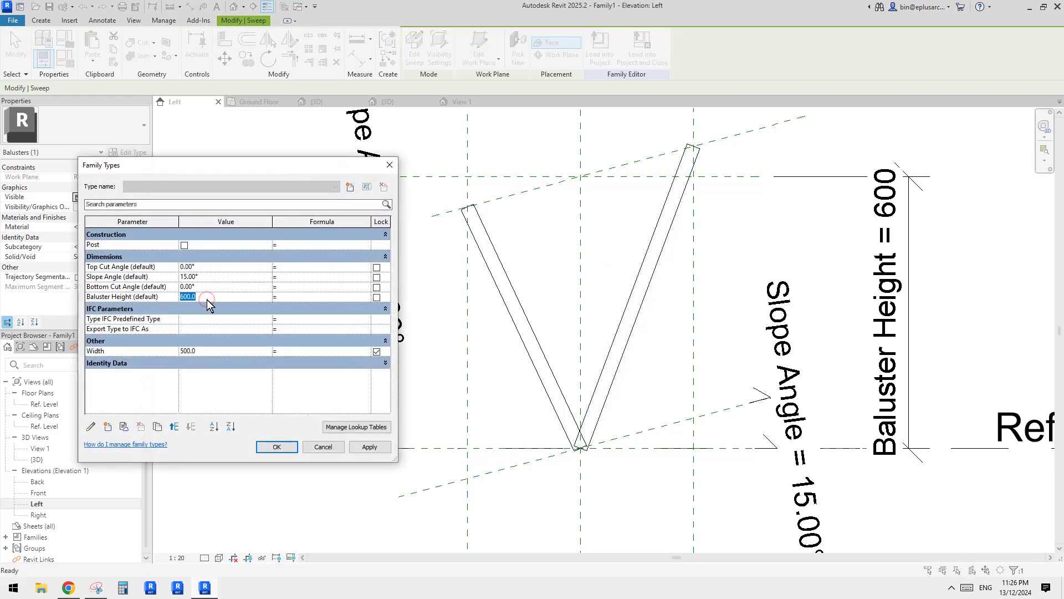
text(500)
click(367, 446)
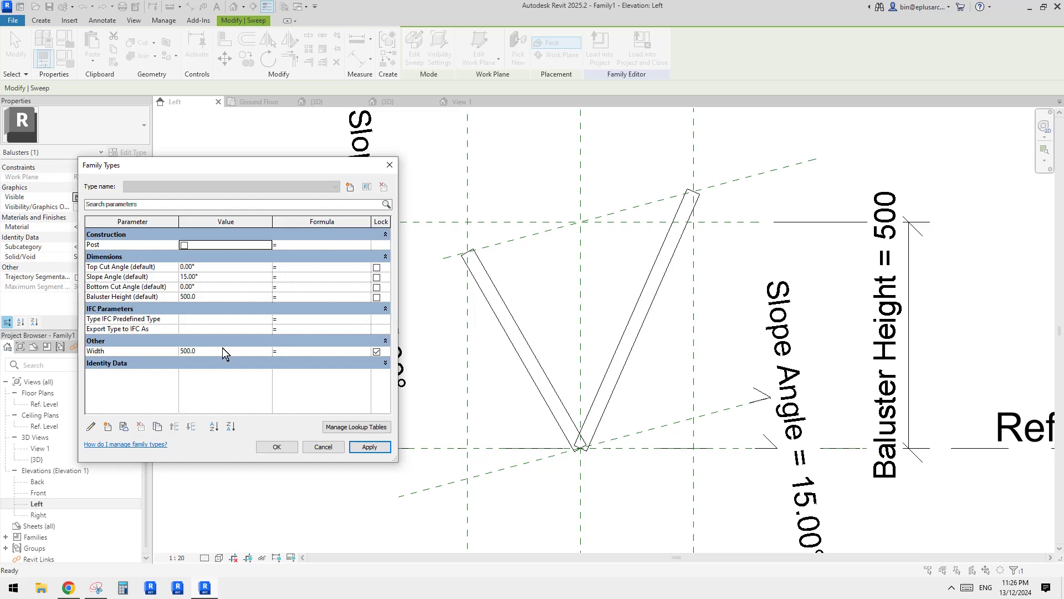
Step: Set the family's Slope Angle to 30° and its Width to 300, apply both, and accept the family types
click(213, 279)
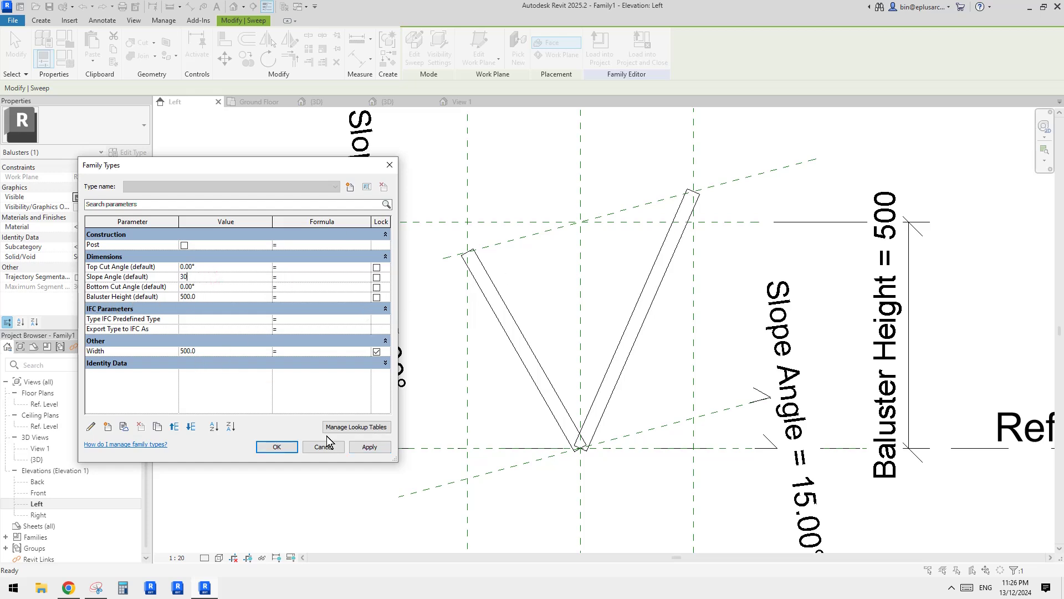
click(368, 447)
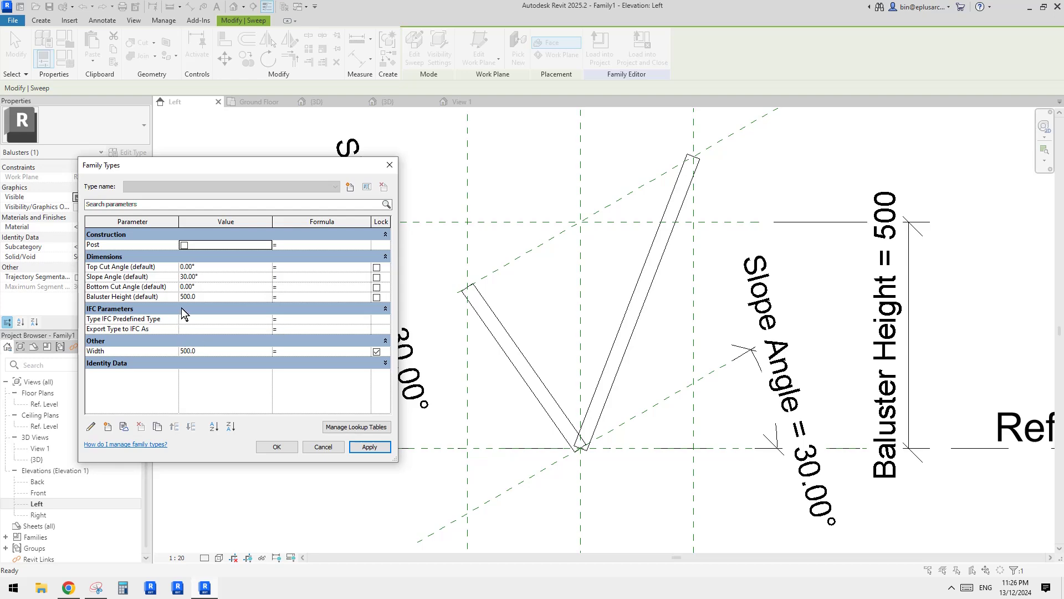
click(213, 355)
text(300)
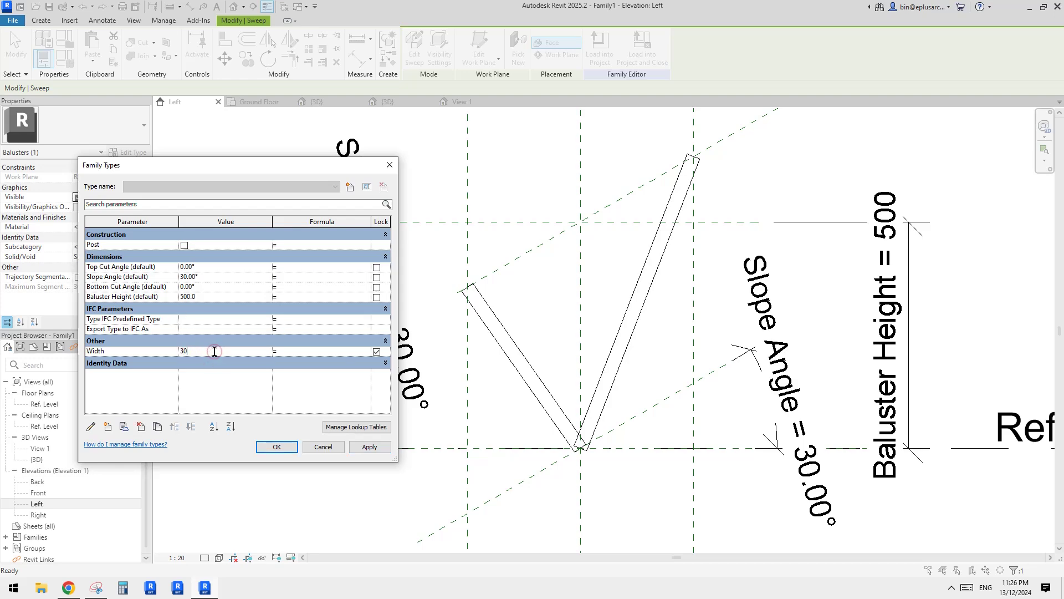
click(366, 448)
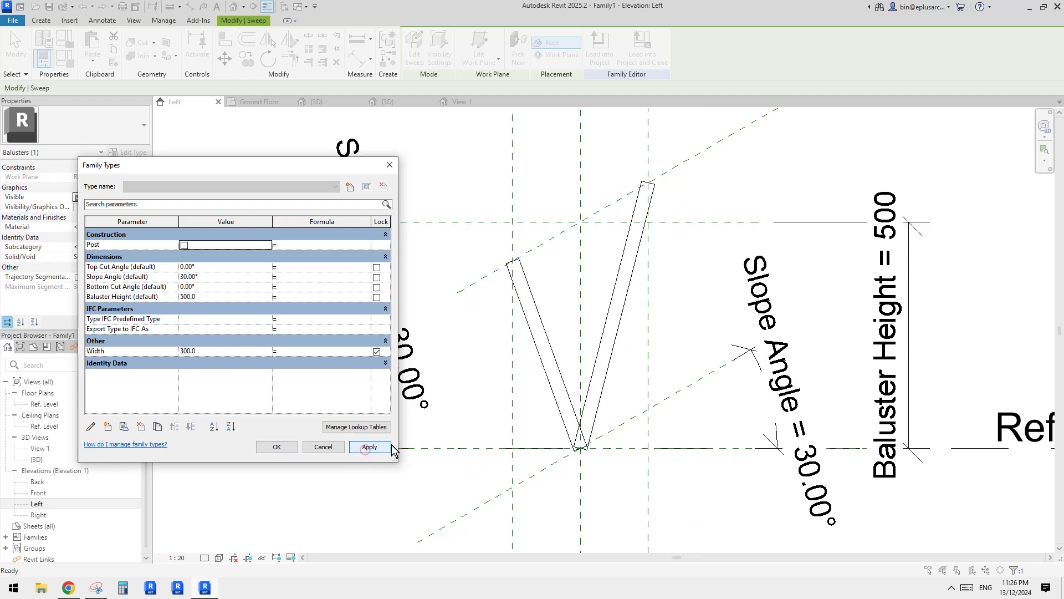
click(279, 453)
Step: Load the baluster family into the project, overwriting the existing version, and show the project in 3D
click(477, 48)
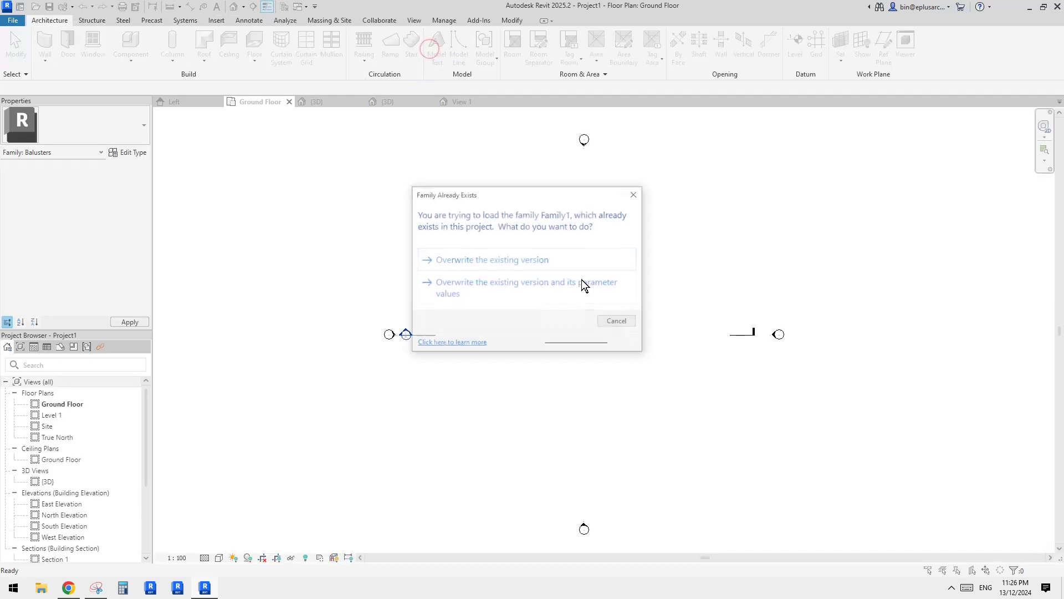
click(511, 261)
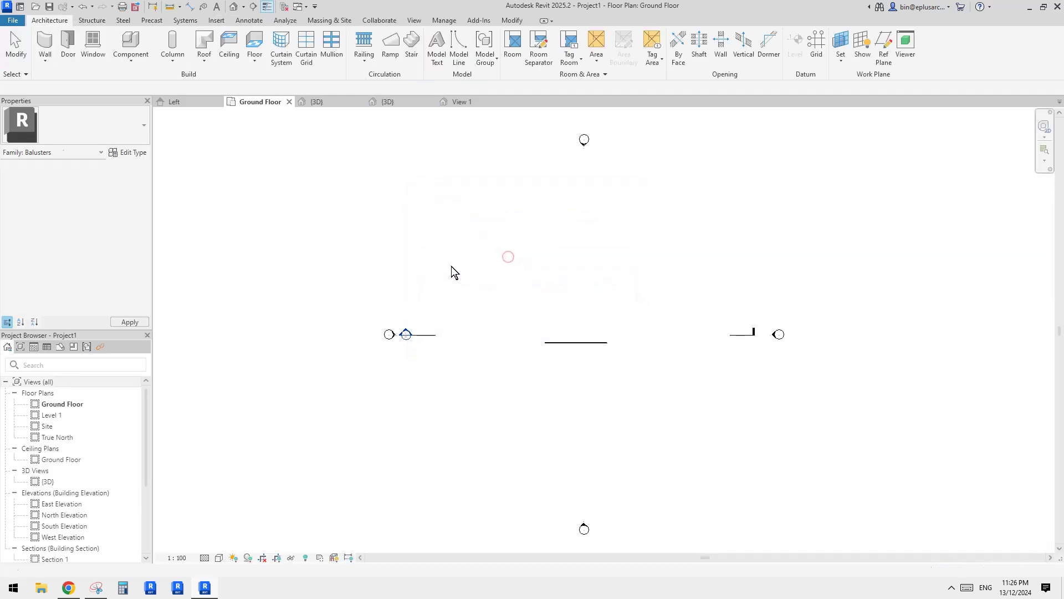
click(236, 7)
Step: Examine the railing's crossing legs and lower points in 3D, and compare them with the balustrade photo in Chrome before returning to Revit
shift+middle_drag(476, 244, 592, 277)
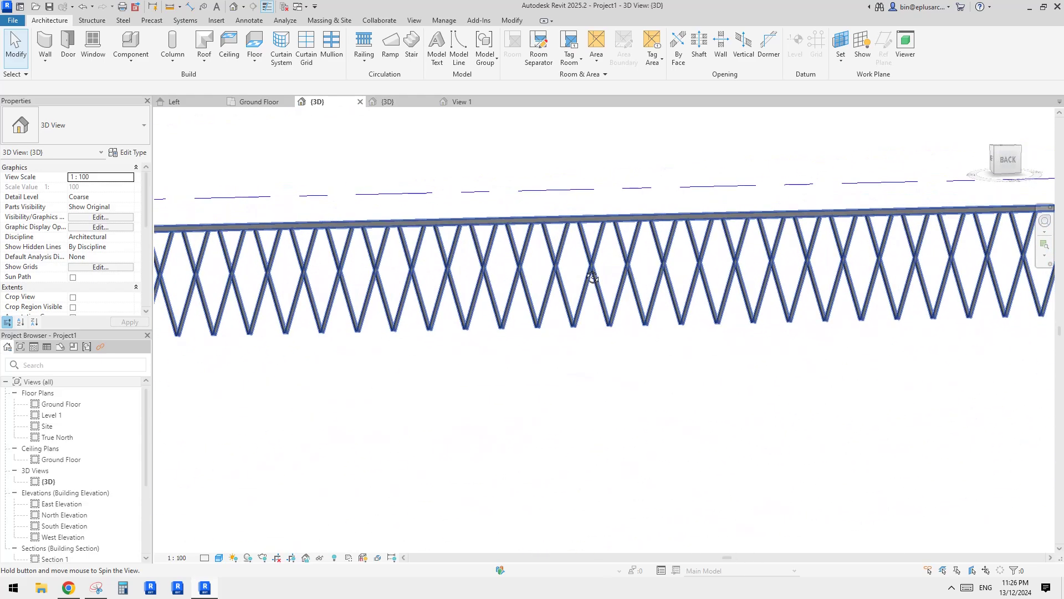
scroll(646, 328, up, 3)
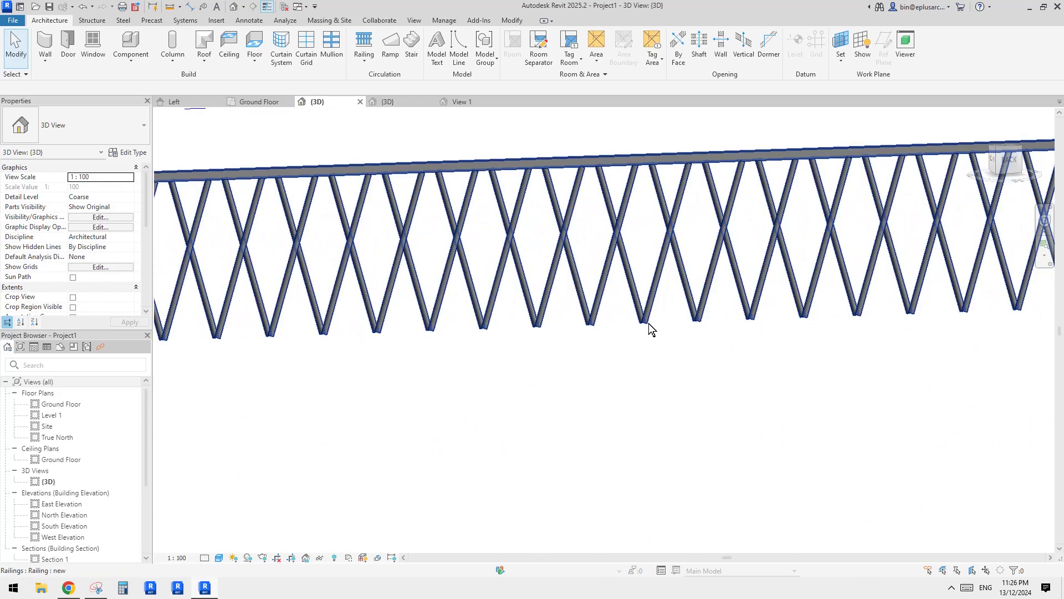
scroll(651, 324, down, 3)
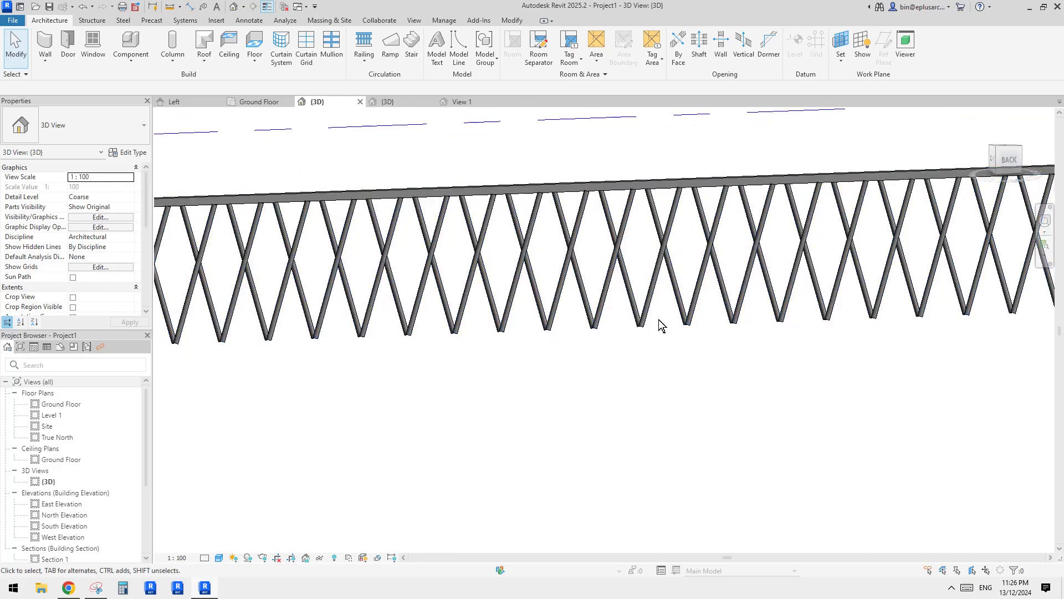
shift+middle_drag(660, 326, 573, 342)
scroll(601, 324, up, 4)
scroll(563, 330, down, 3)
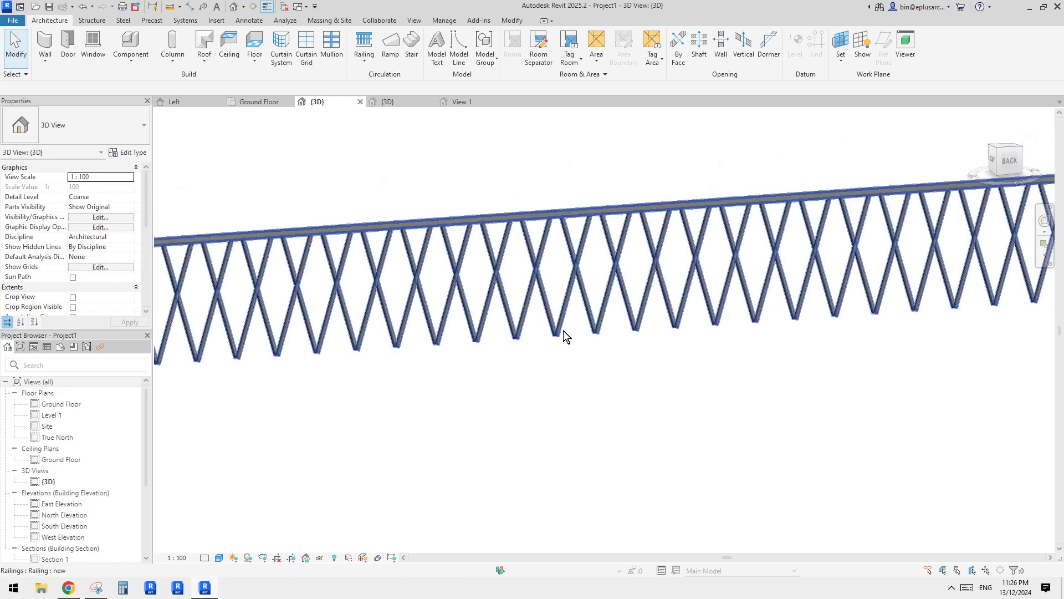
scroll(563, 330, down, 2)
click(69, 588)
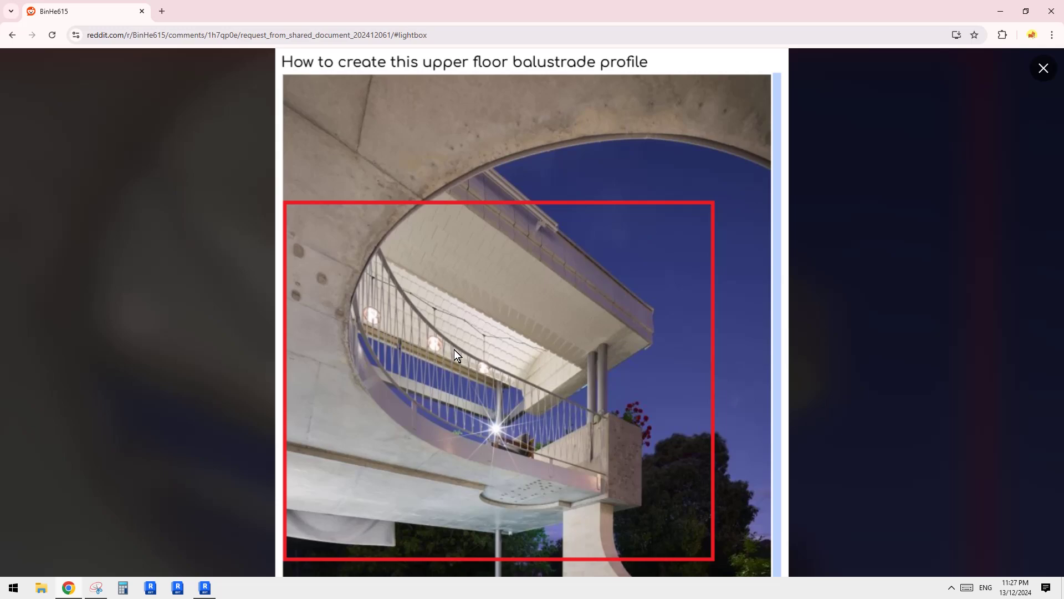
click(205, 588)
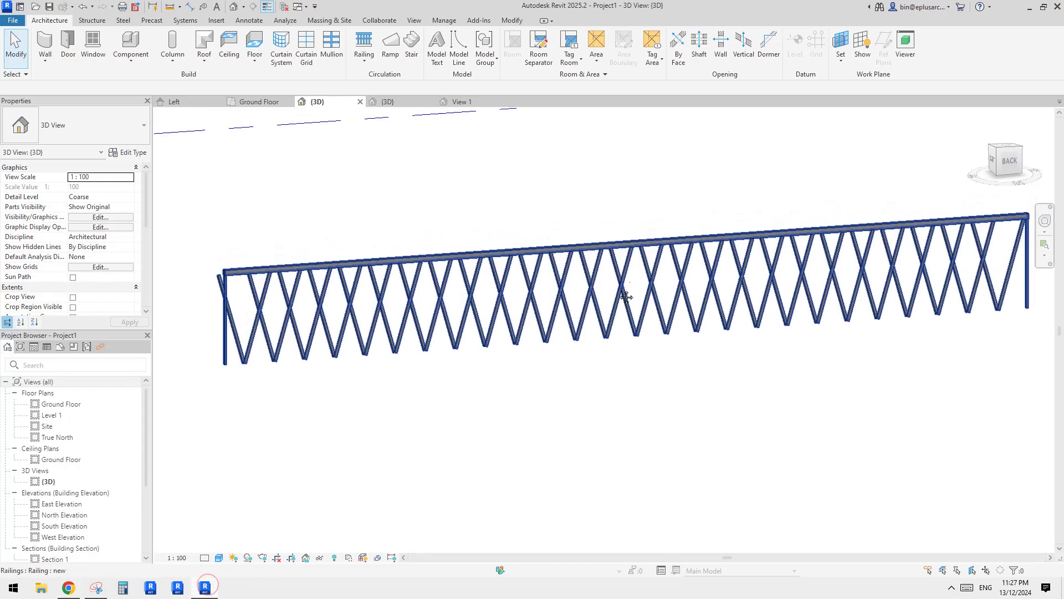
scroll(608, 292, up, 5)
scroll(643, 297, up, 1)
Step: Set the railing type's regular baluster distance from previous to 400, apply it, and compare the pattern with the reference photo in Chrome
click(638, 295)
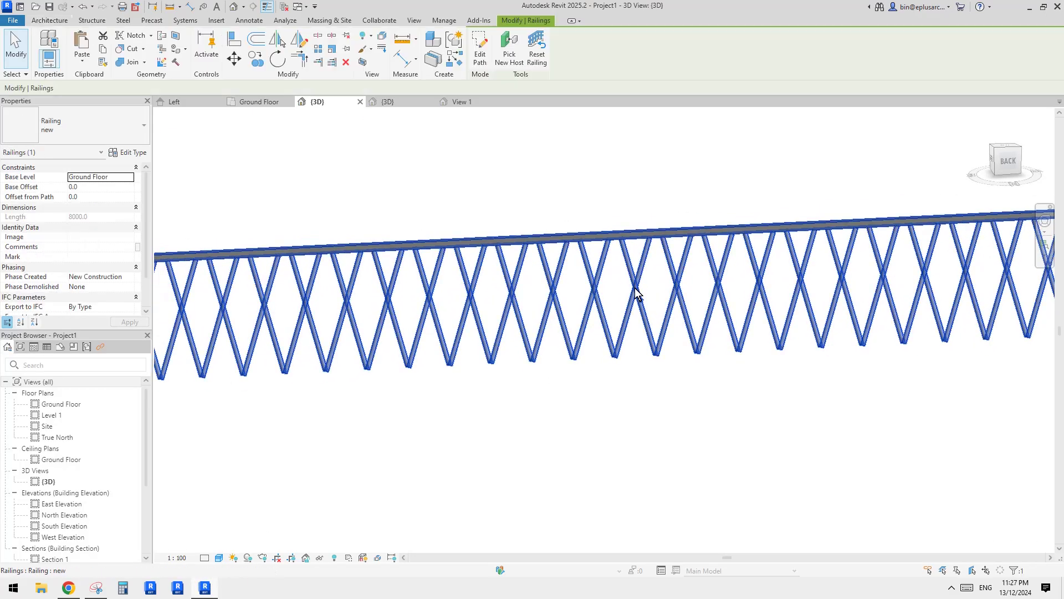
click(137, 155)
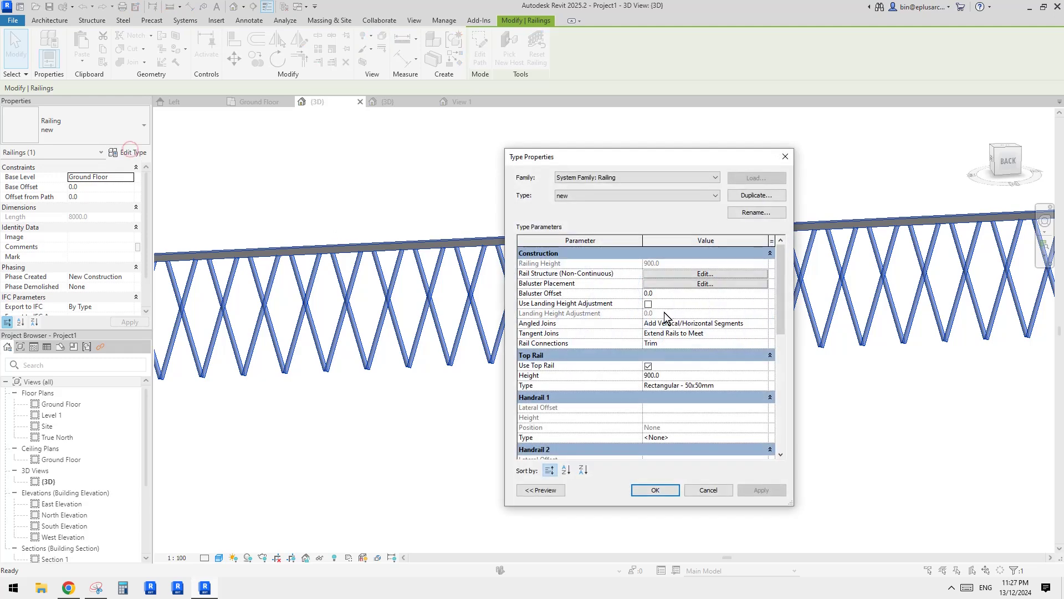
drag(701, 157, 530, 145)
click(533, 278)
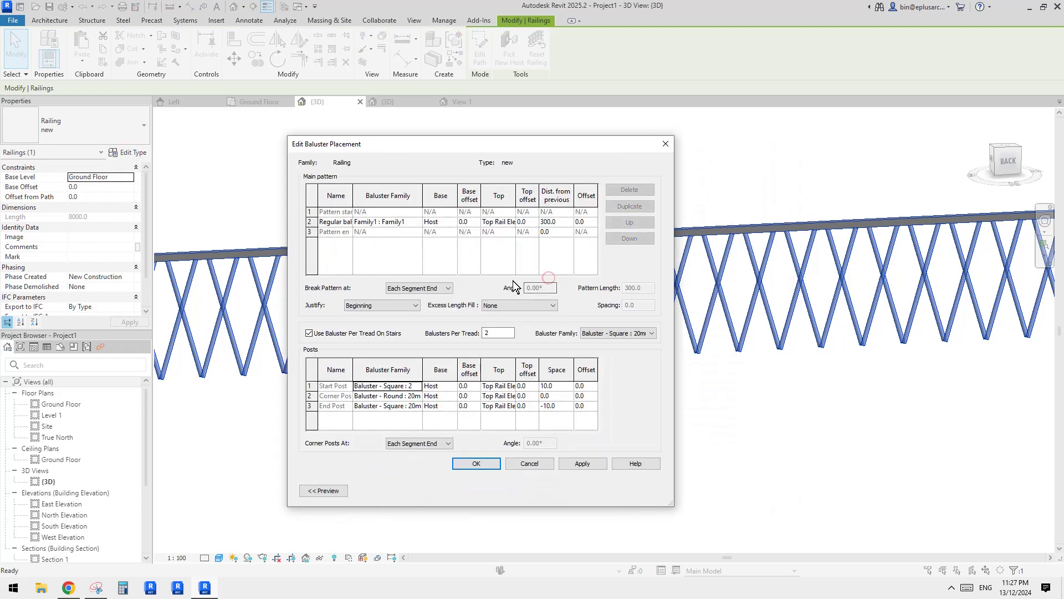
click(528, 221)
key(Tab)
drag(566, 145, 477, 149)
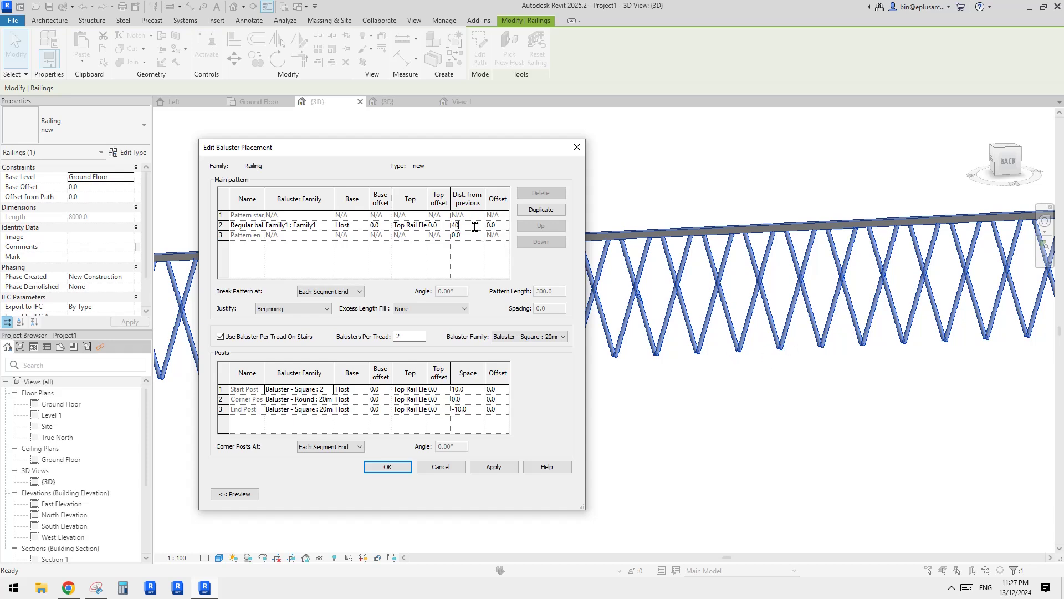
click(388, 466)
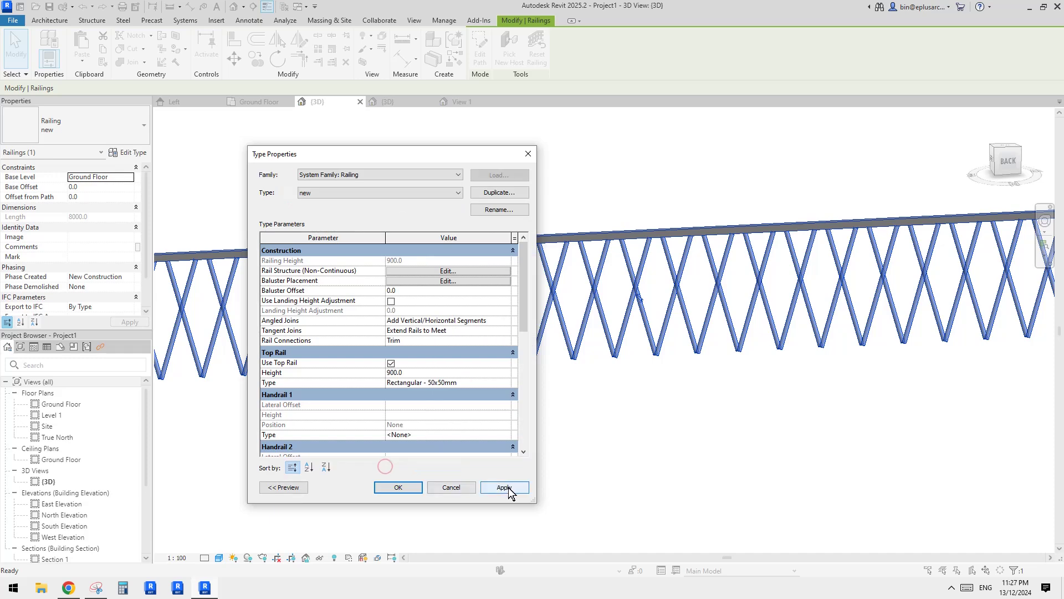
click(505, 488)
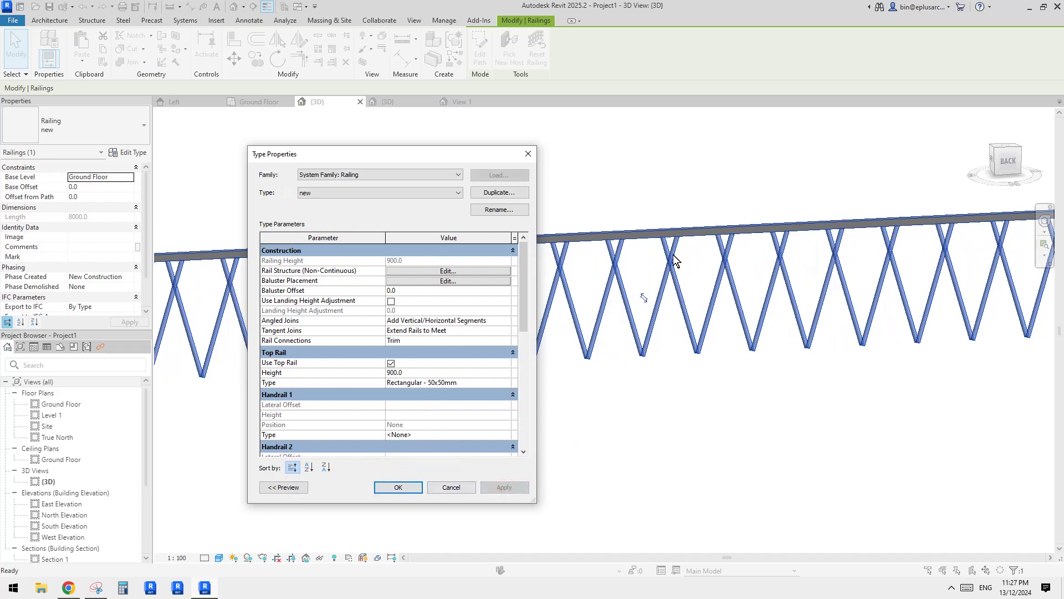
click(69, 589)
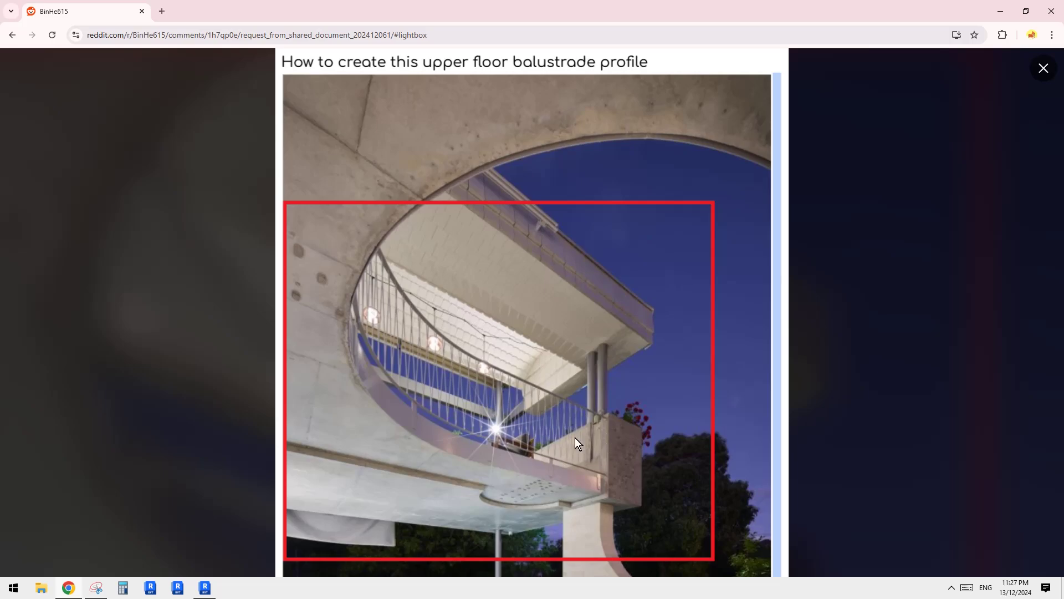
Step: Return to Revit, cancel the railing's type properties, and examine the selected railing's crossing legs in 3D
click(201, 588)
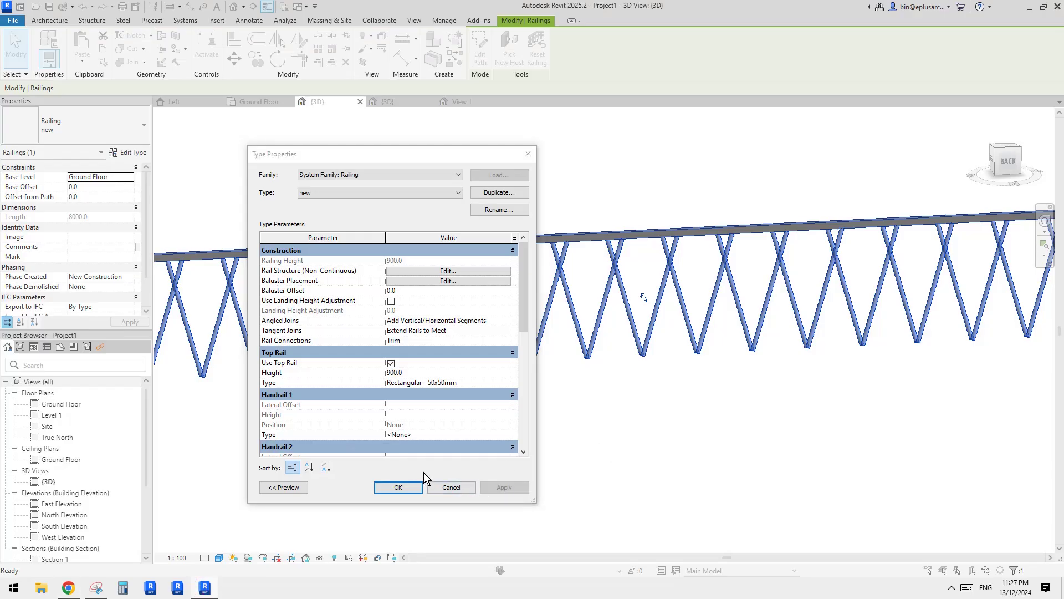
click(452, 487)
click(651, 336)
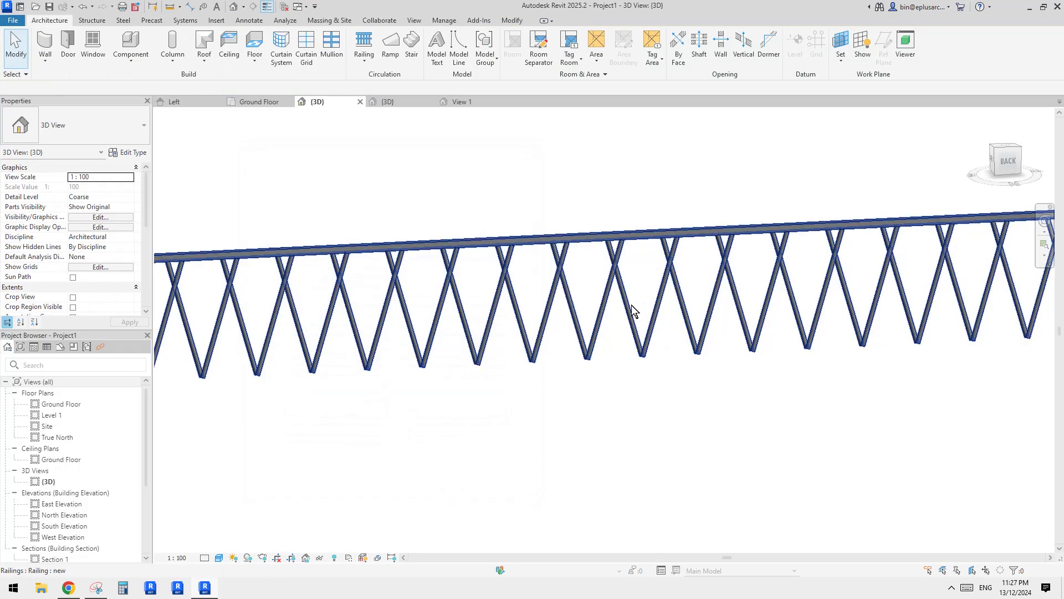
click(631, 305)
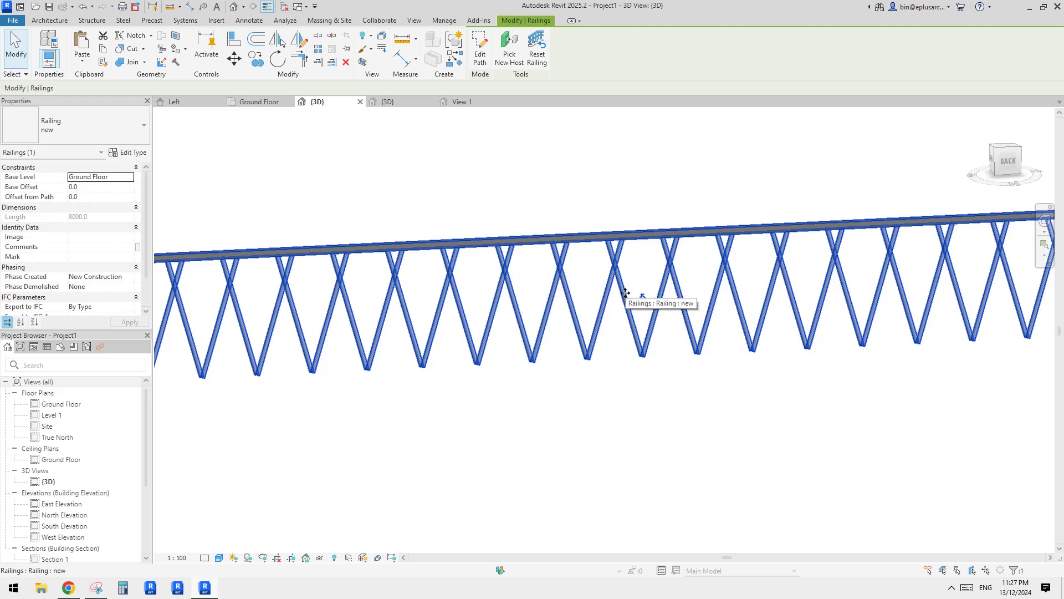
mouse_move(626, 290)
shift+middle_down()
mouse_move(664, 330)
mouse_move(663, 277)
mouse_move(642, 270)
mouse_move(630, 278)
mouse_move(634, 293)
mouse_move(612, 279)
shift+middle_up()
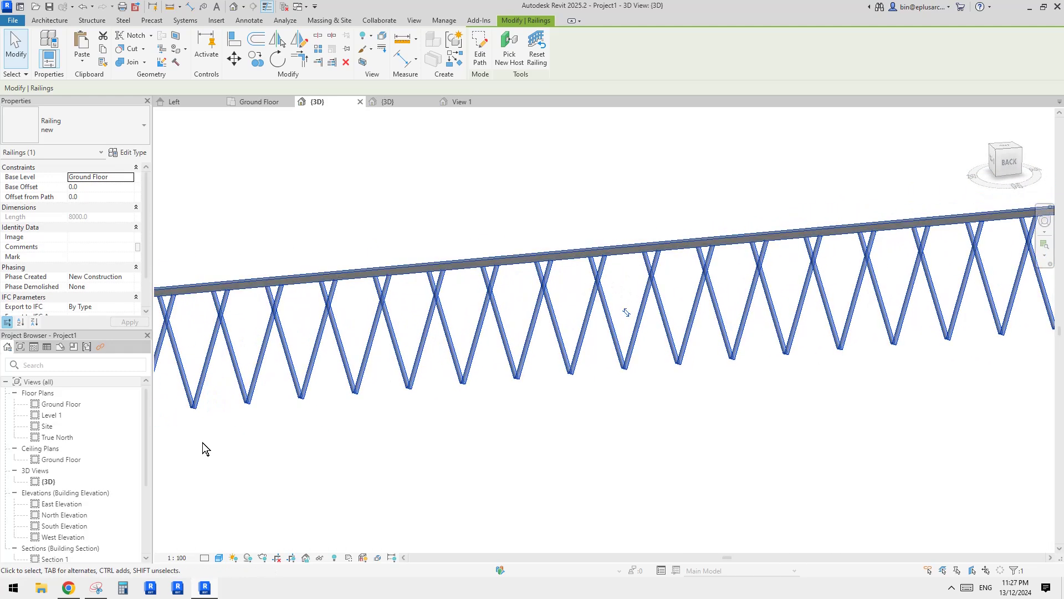
Step: Open the South Elevation view and show the railing's crossing balusters up close
click(70, 515)
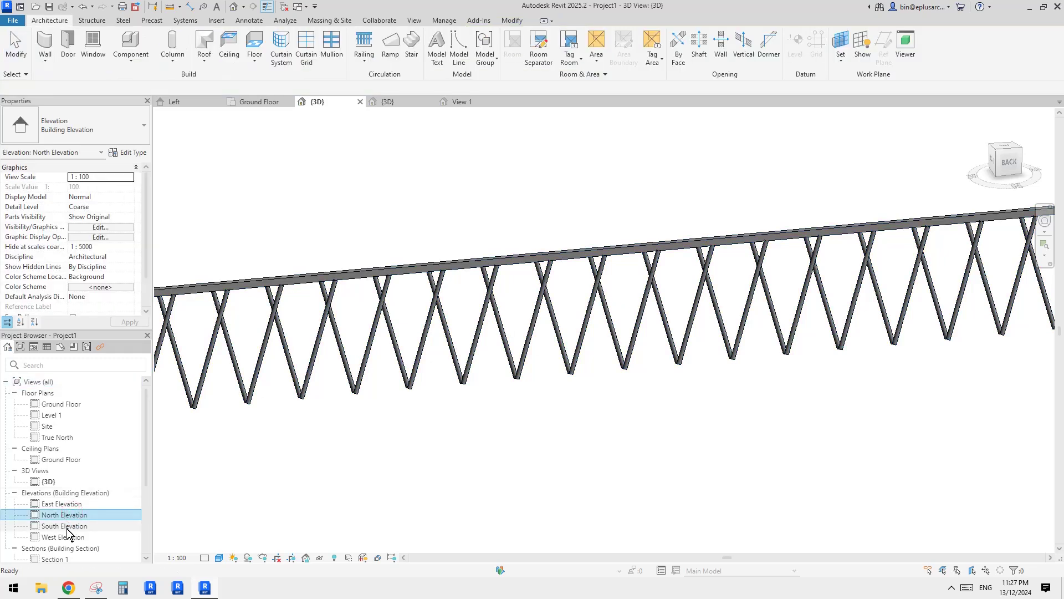
double_click(66, 526)
click(592, 413)
scroll(595, 403, up, 6)
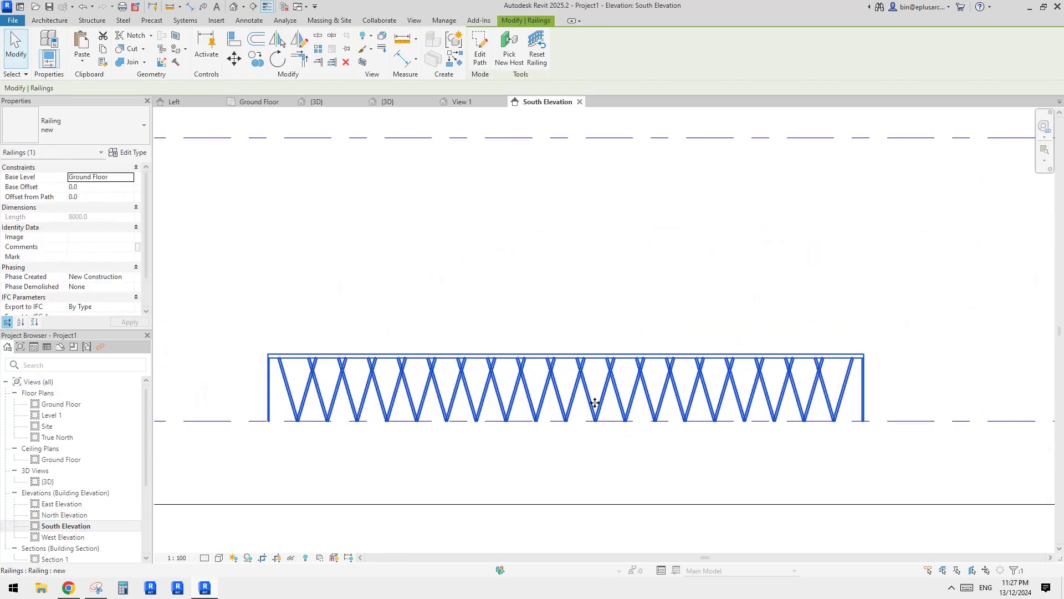
scroll(594, 403, up, 4)
Step: Measure the horizontal gaps between neighbouring legs near the upper crossings and near the lower points, using temporary detail lines
key(d)
key(l)
click(557, 490)
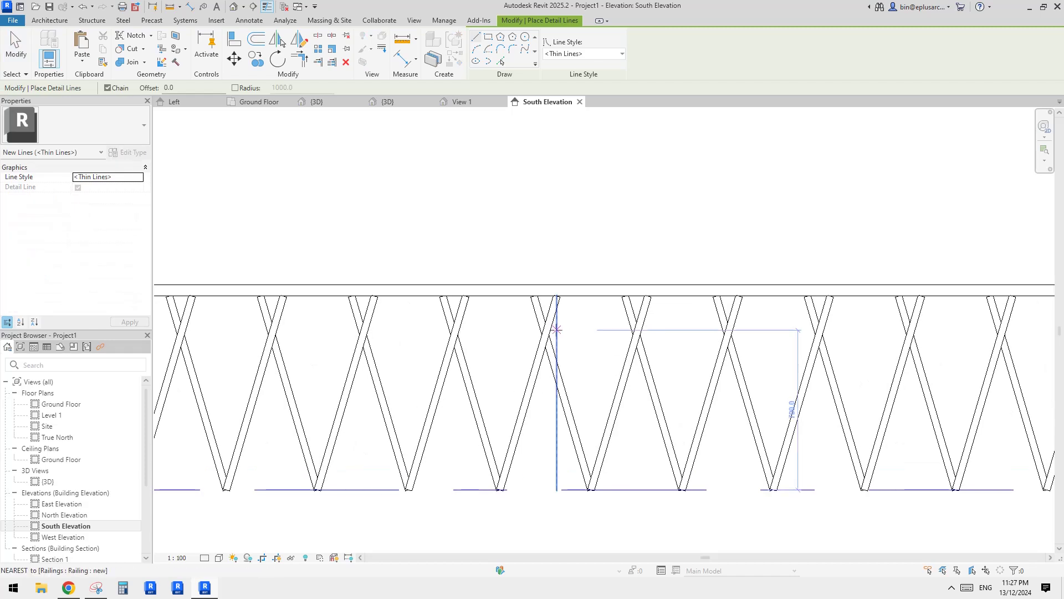
click(556, 329)
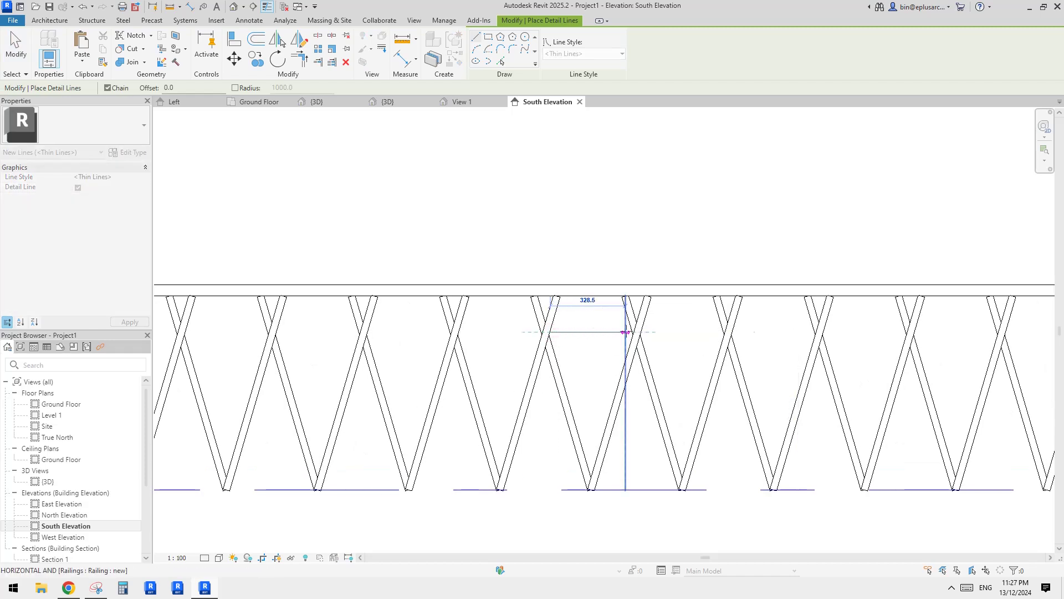
key(Escape)
click(515, 469)
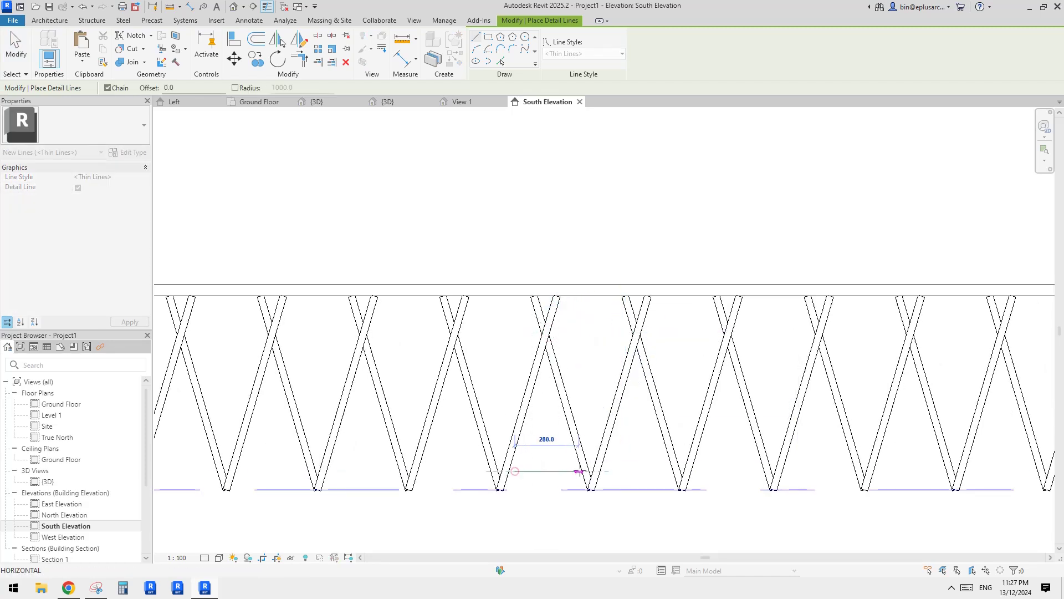
key(Escape)
key(Escape)
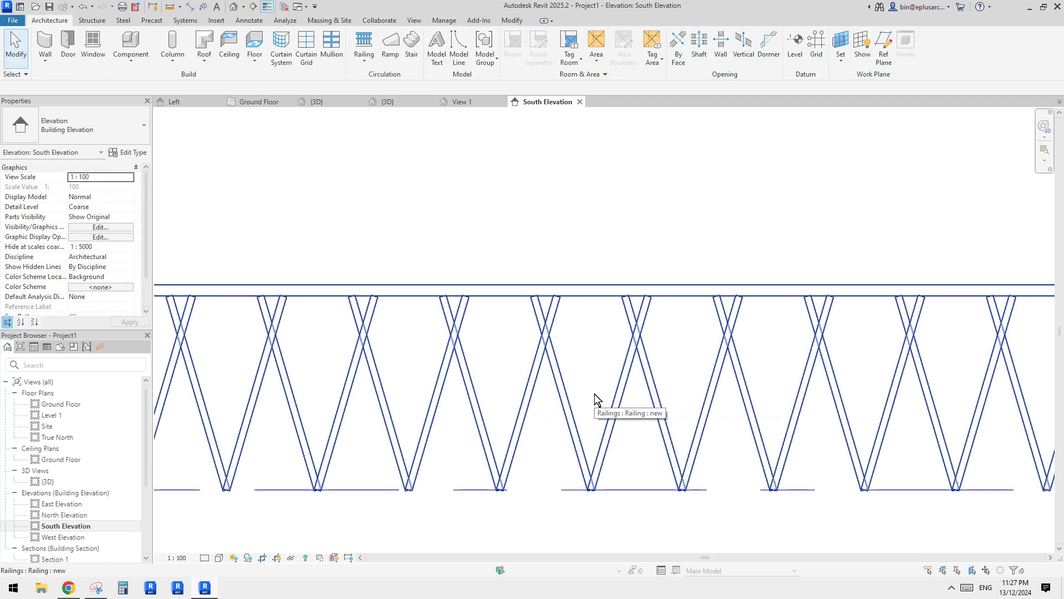
Step: Locate the Family1 baluster among the project's loaded railing families
scroll(594, 395, down, 3)
click(641, 363)
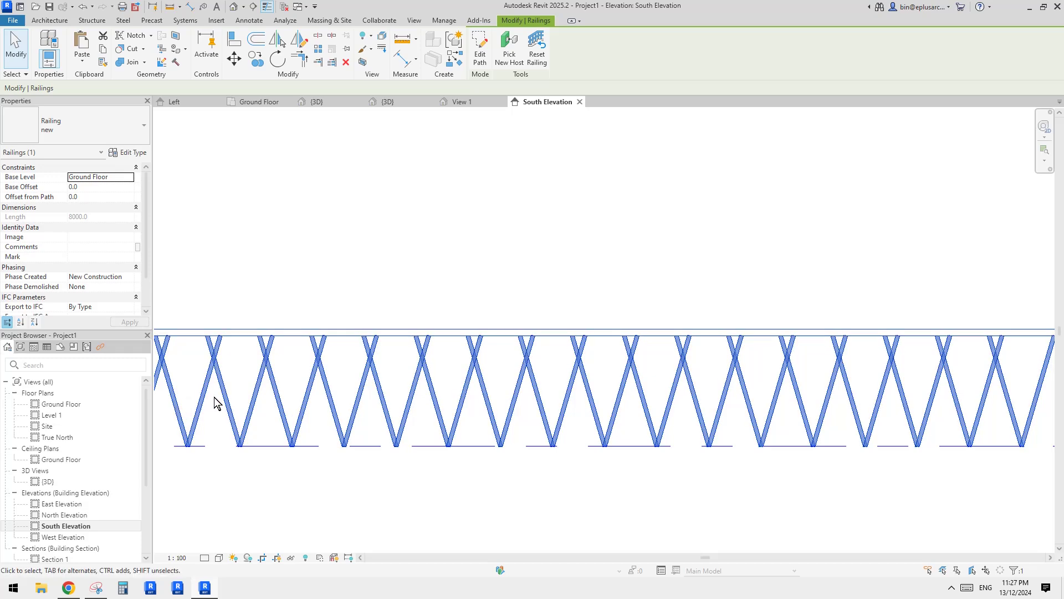
scroll(74, 471, down, 3)
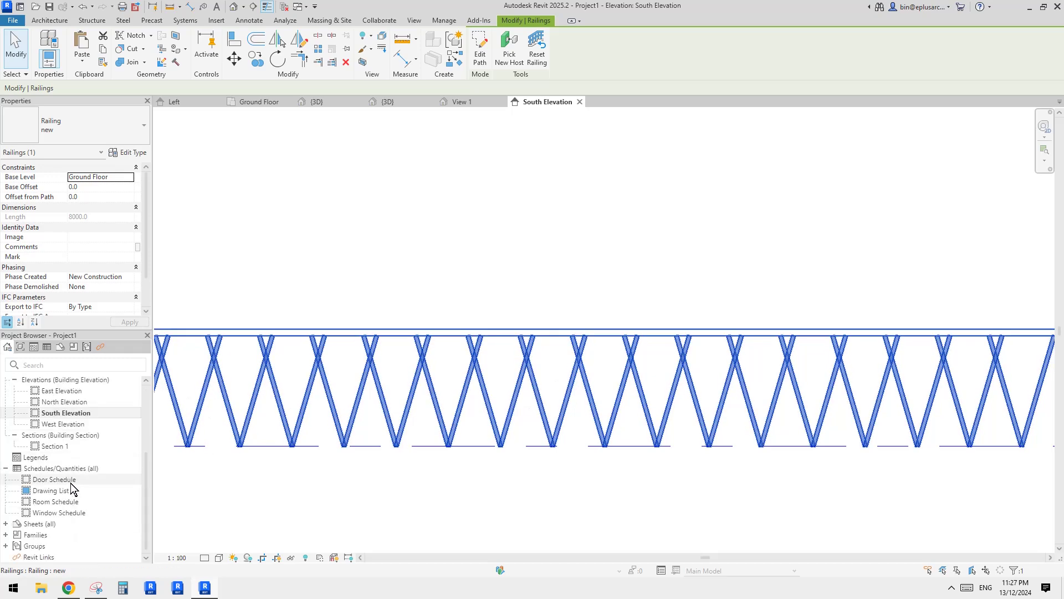
click(15, 536)
double_click(16, 535)
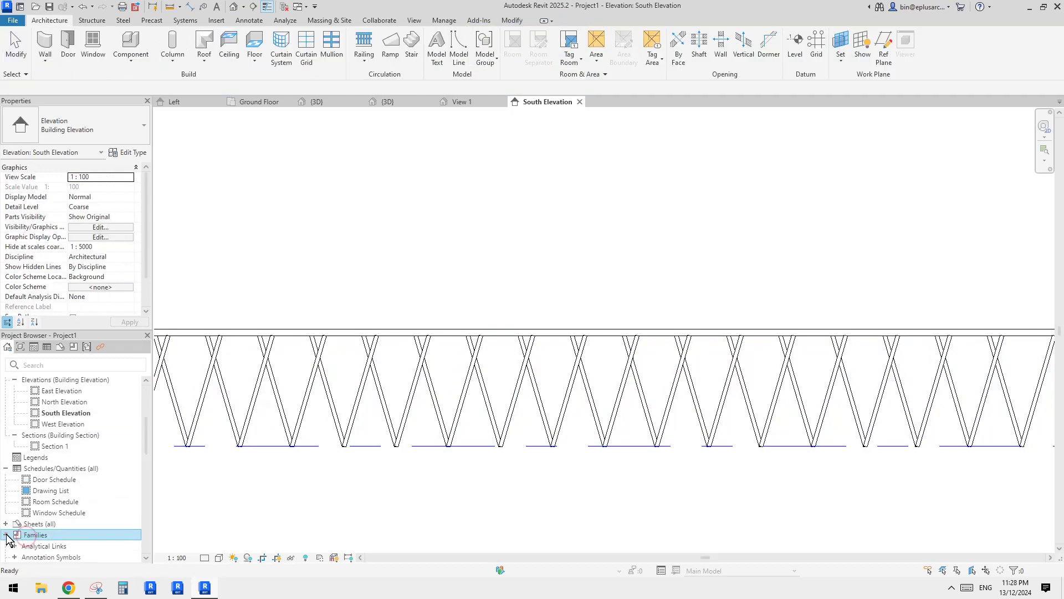
scroll(73, 504, down, 3)
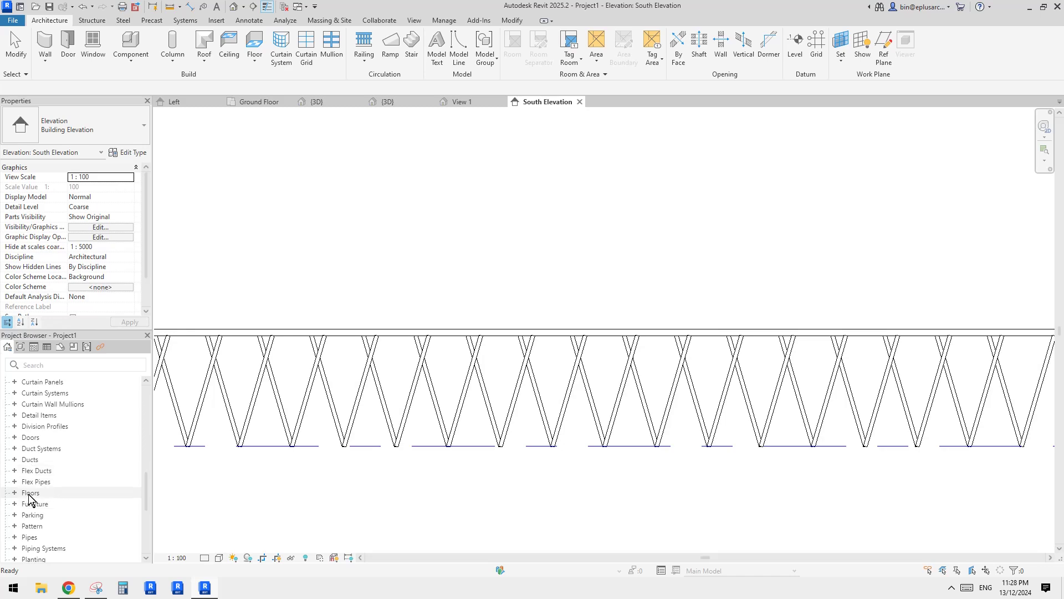
scroll(51, 523, down, 2)
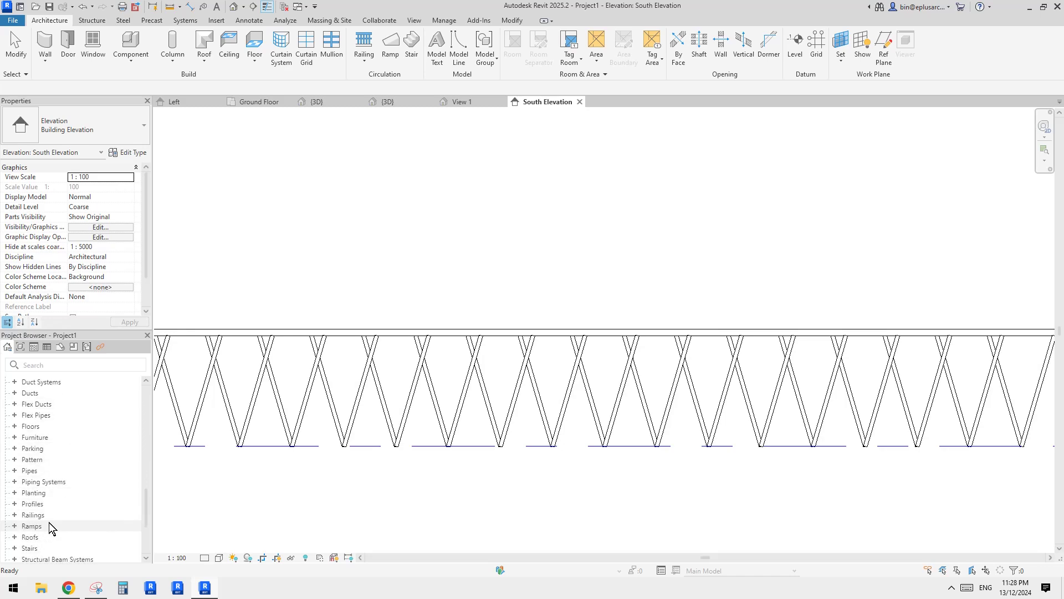
click(15, 514)
scroll(72, 510, down, 2)
scroll(66, 511, down, 2)
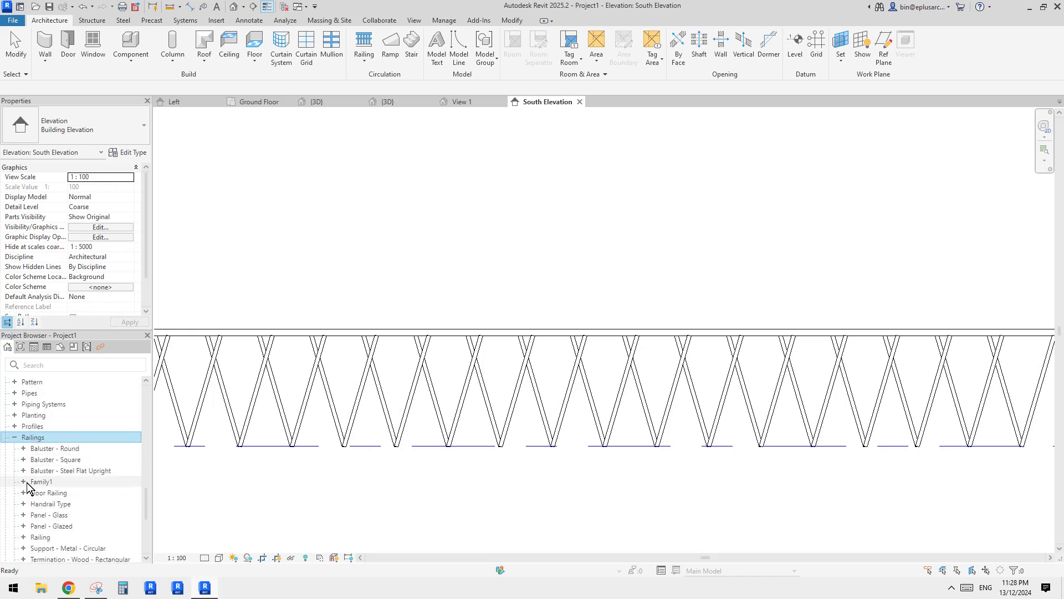
Step: Set the Width of the Family1 baluster type to 300 and accept its type properties
double_click(56, 470)
double_click(58, 482)
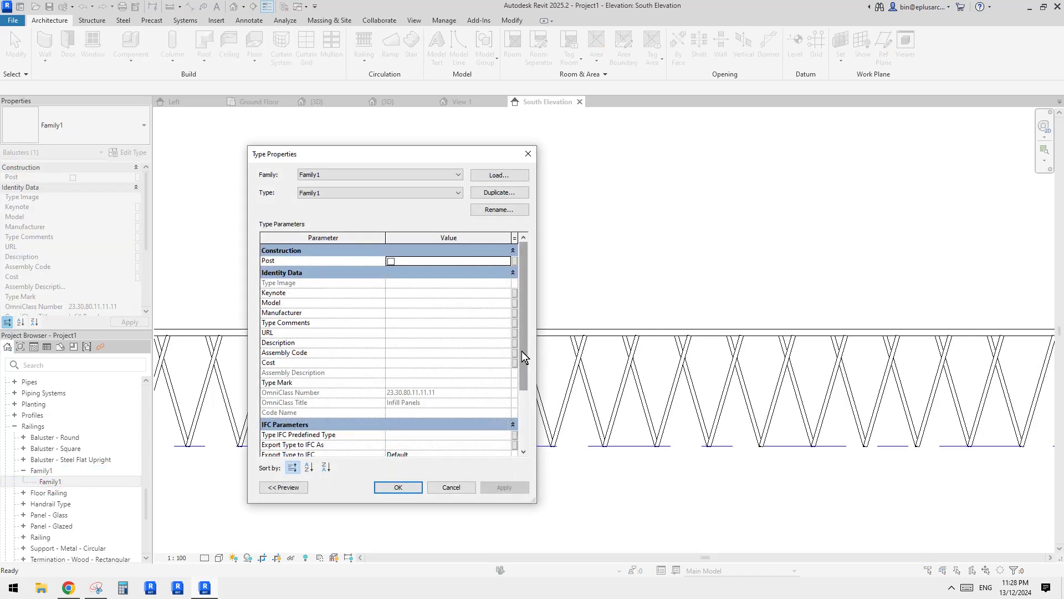
scroll(503, 380, down, 2)
click(416, 435)
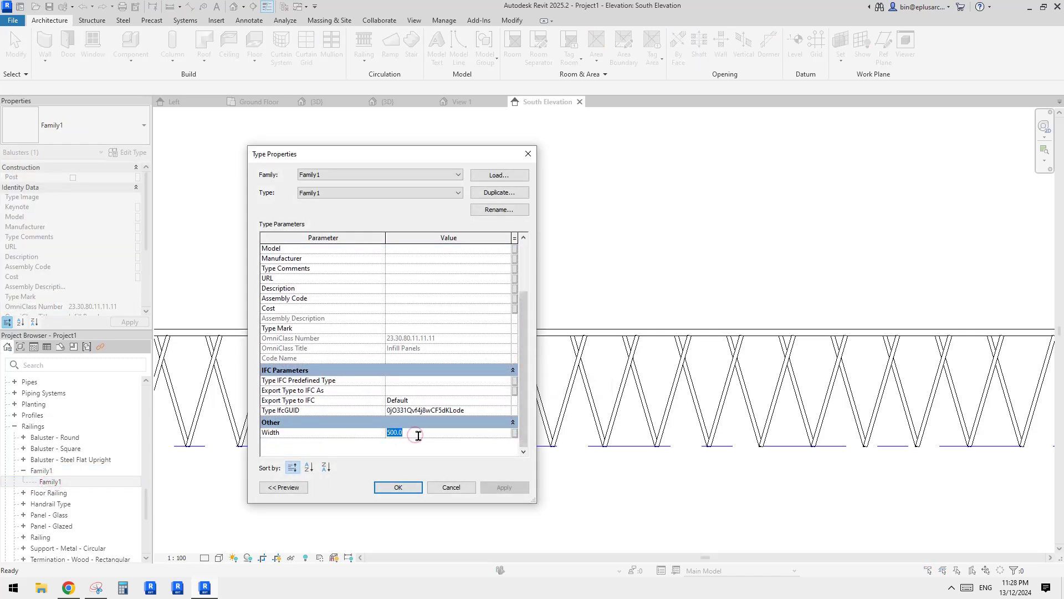
text(300)
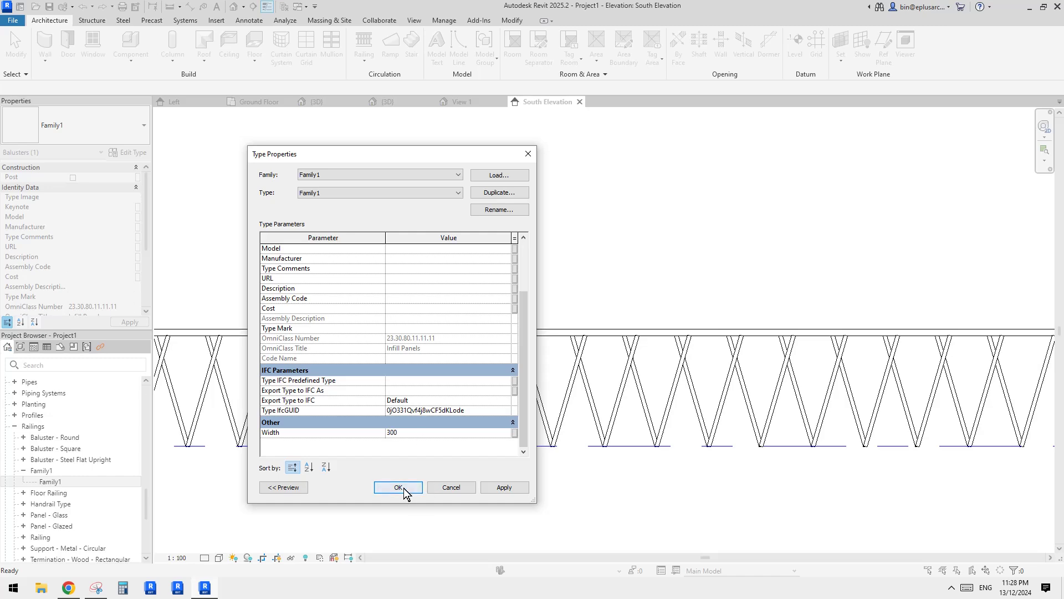
click(400, 487)
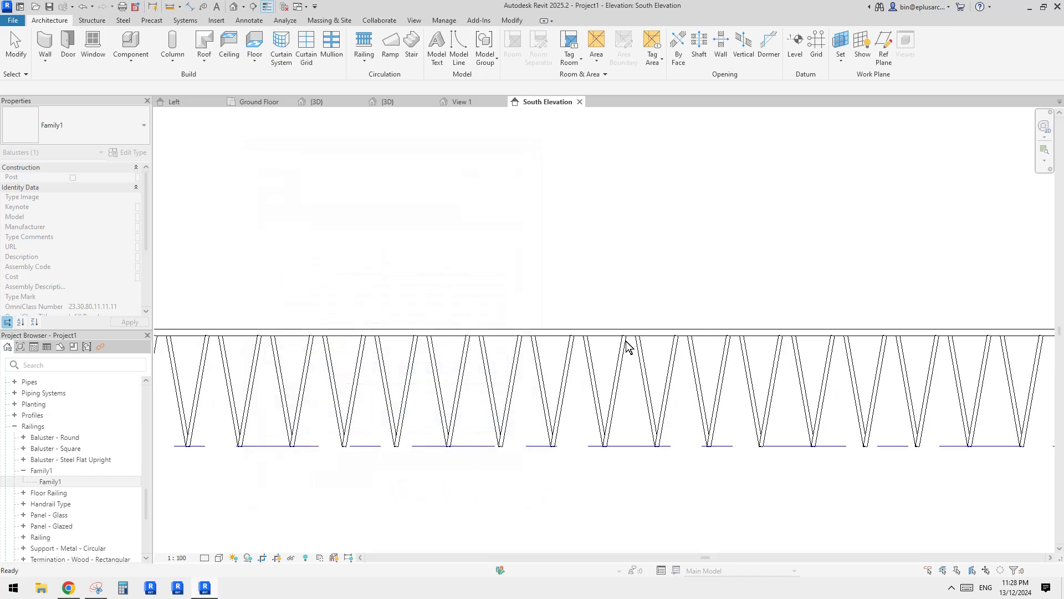
Step: Set the railing type's regular baluster distance from previous to 200, apply it, and accept the type properties
click(612, 400)
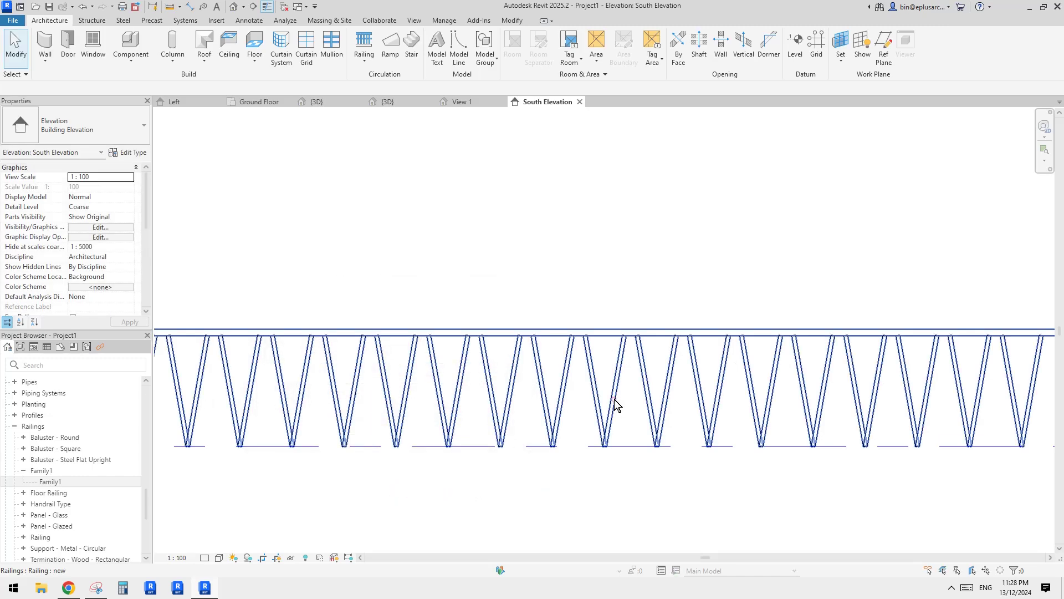
click(128, 152)
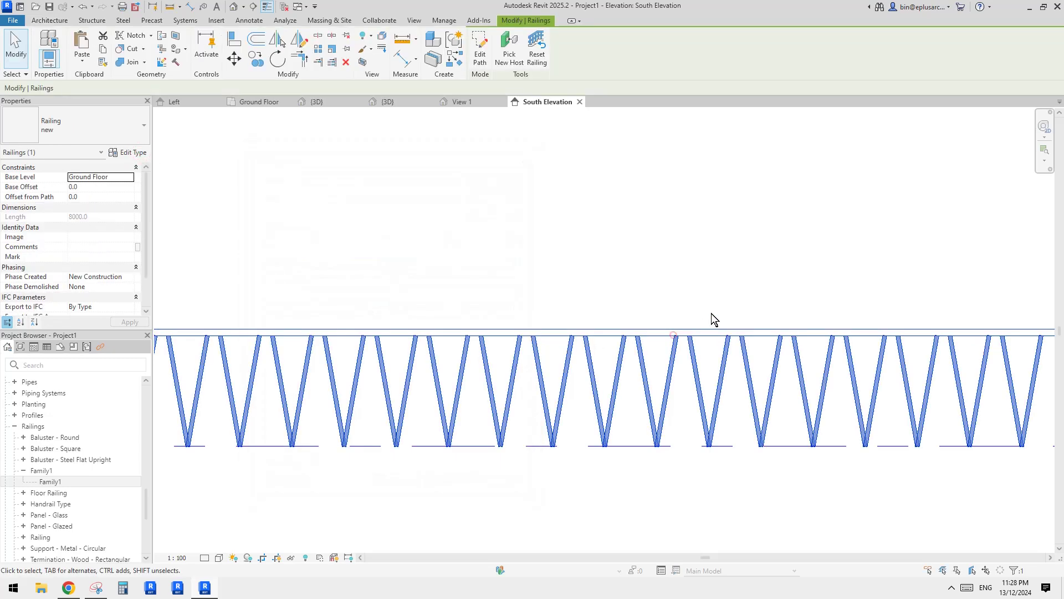
click(128, 152)
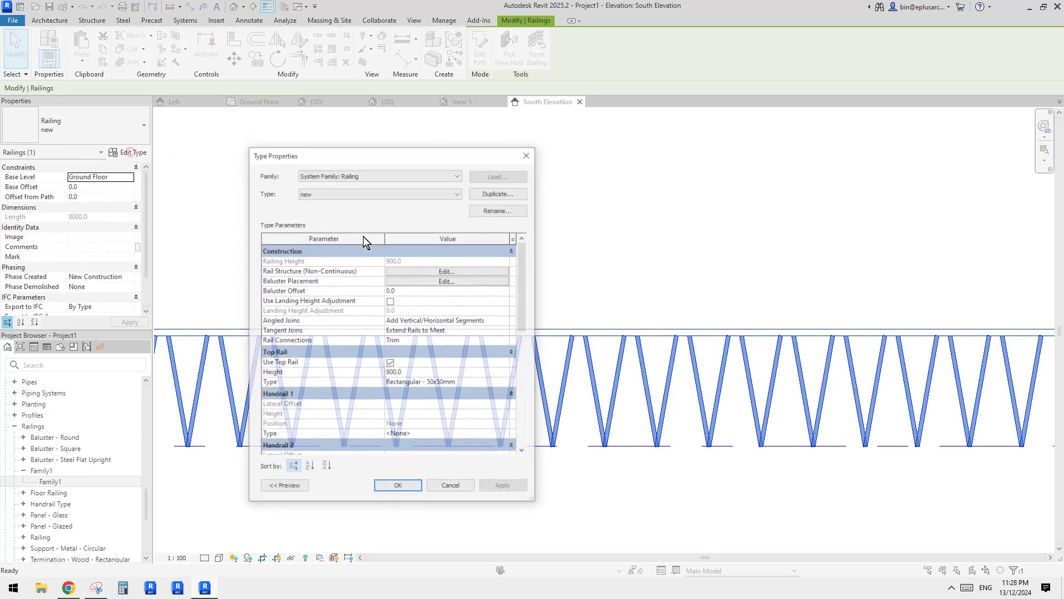
click(431, 282)
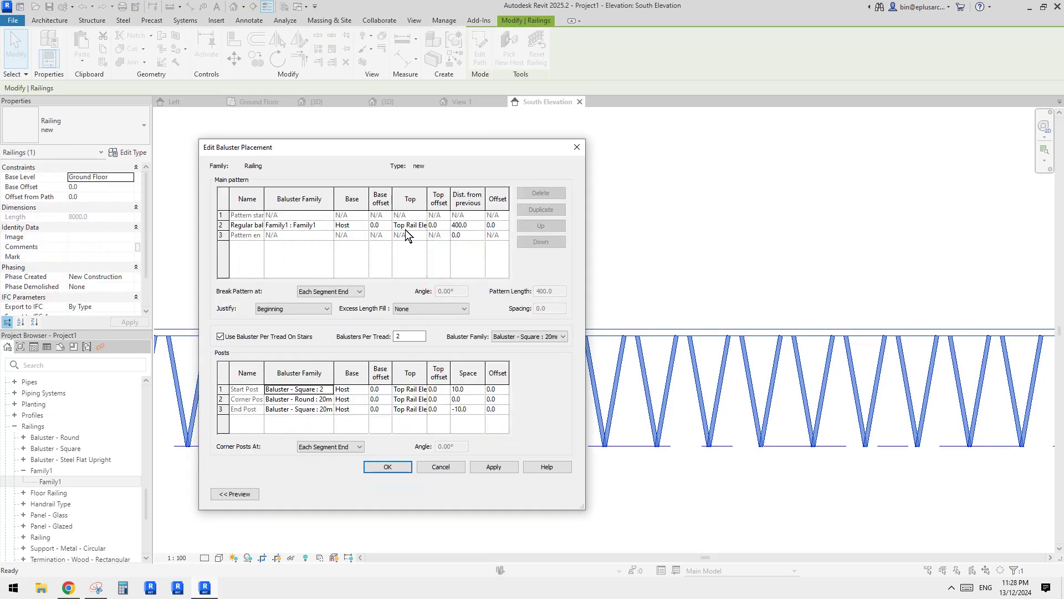
click(470, 226)
text(200)
click(390, 467)
click(513, 488)
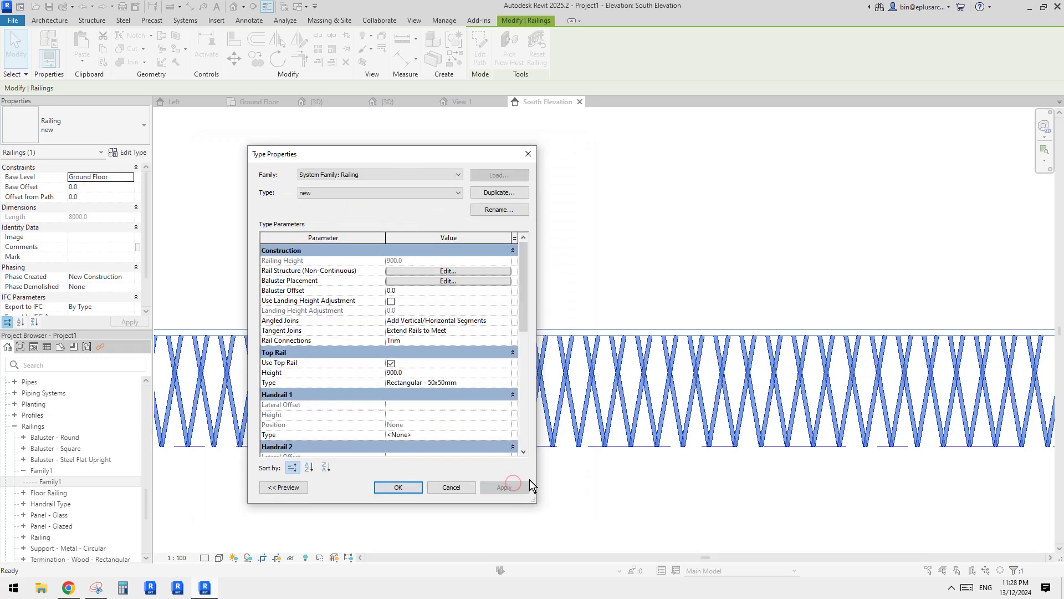
click(397, 487)
Step: Measure the gap between adjacent leg crossings with a temporary detail line, and examine the tighter pattern along the railing in elevation
scroll(621, 388, up, 4)
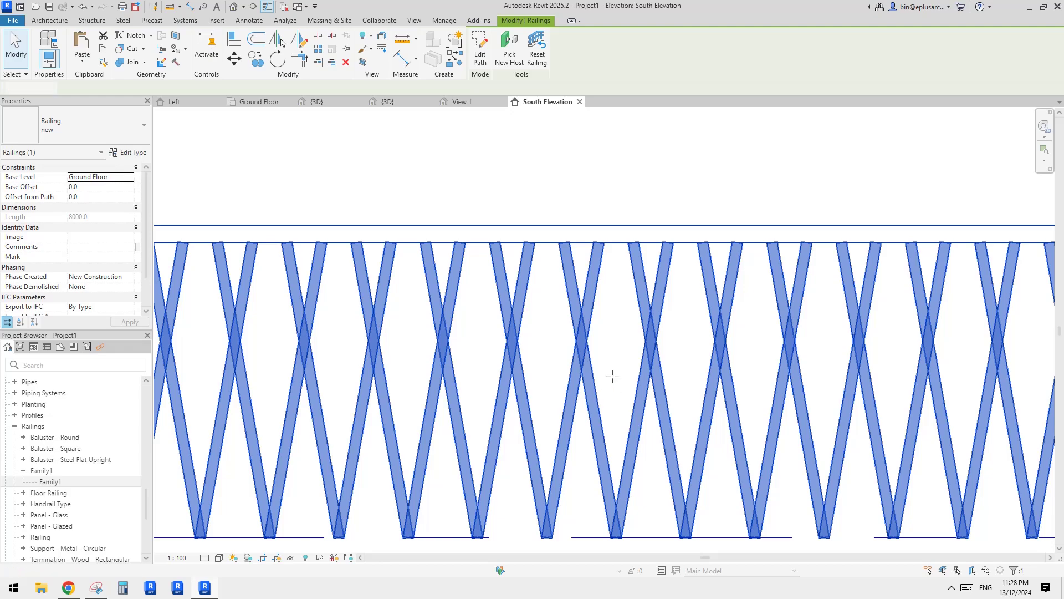
key(d)
key(l)
click(587, 339)
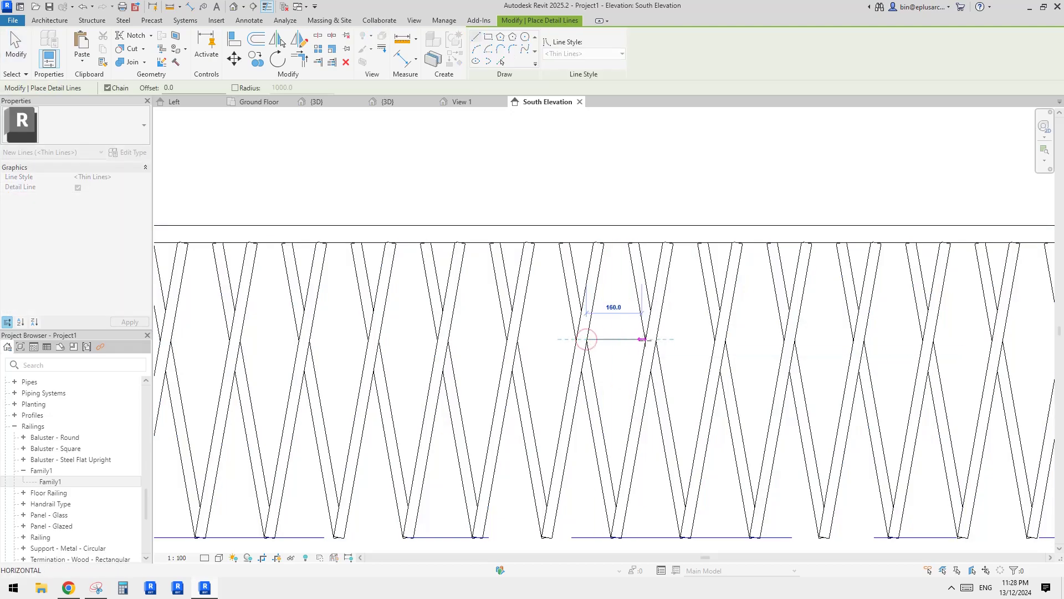
key(Escape)
key(Escape)
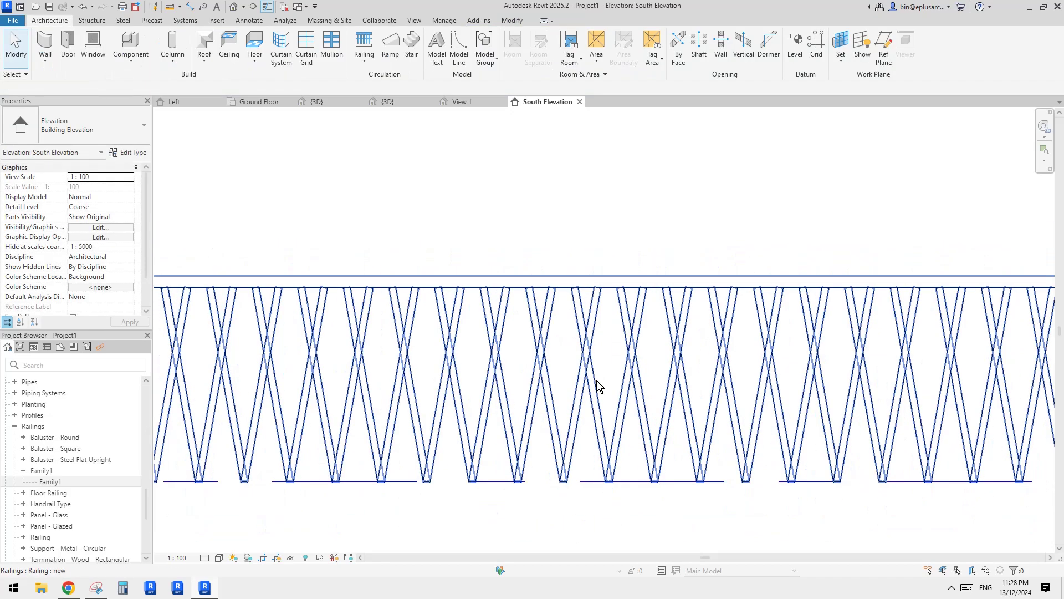
scroll(596, 380, down, 3)
scroll(589, 398, up, 2)
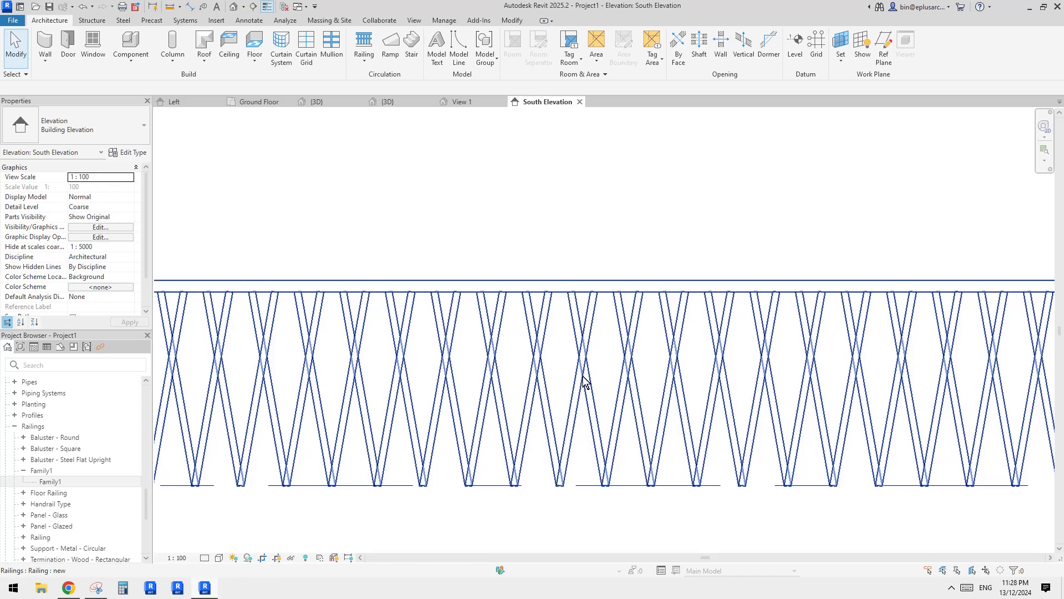
click(583, 377)
scroll(583, 397, down, 1)
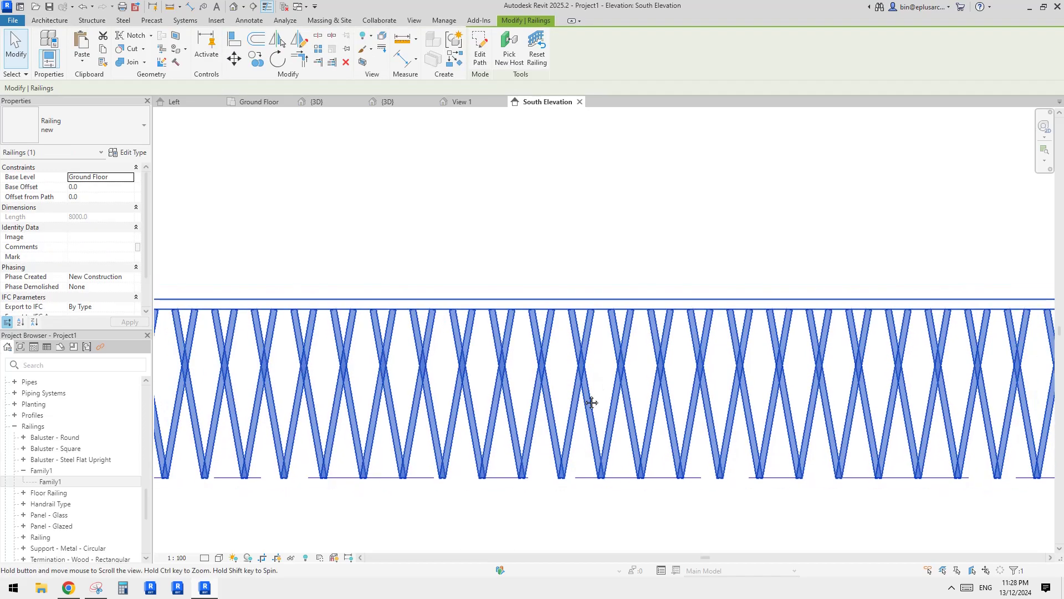
scroll(444, 388, up, 1)
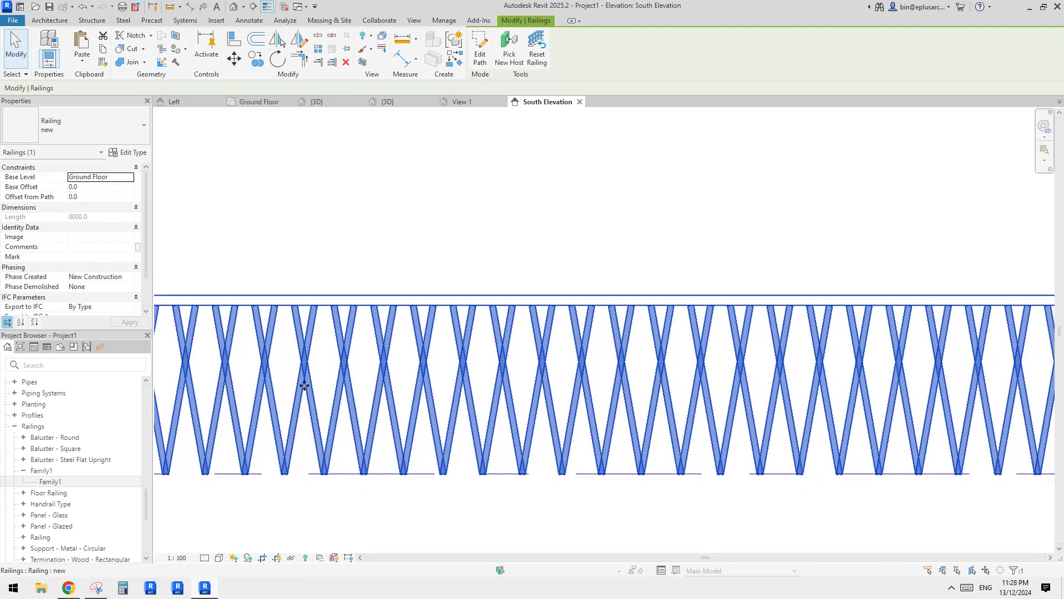
scroll(434, 387, down, 1)
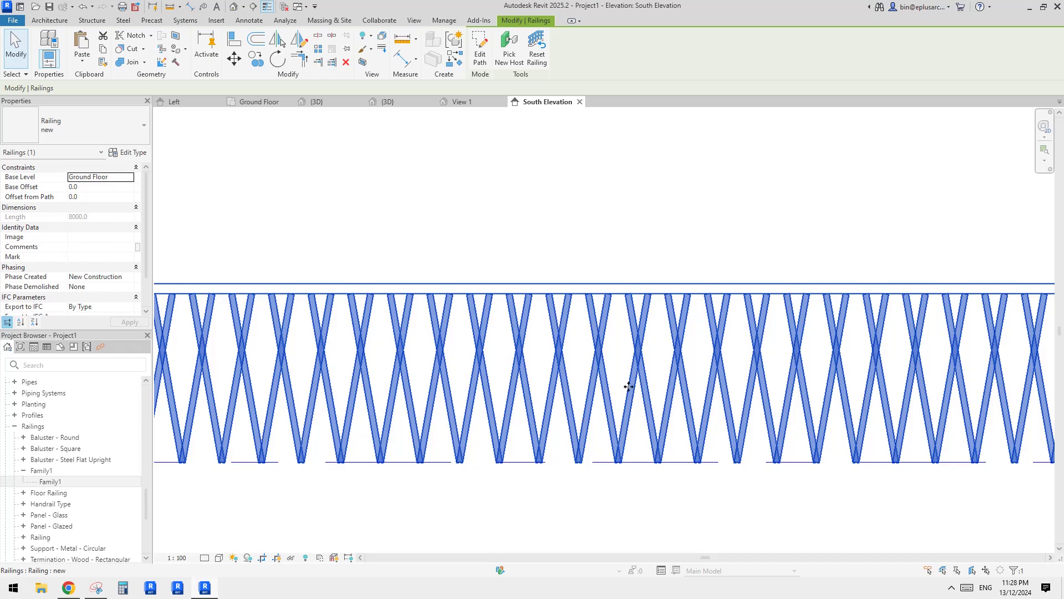
scroll(72, 490, down, 1)
Step: Set the Width of the Family1 baluster type to 240 and accept its type properties
click(76, 460)
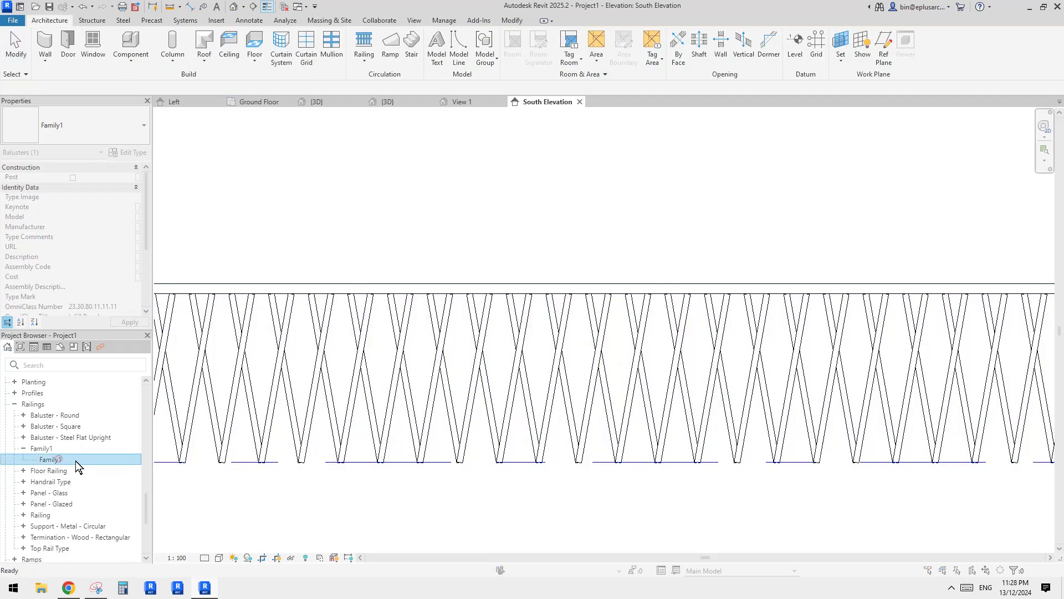
double_click(75, 461)
scroll(422, 411, down, 5)
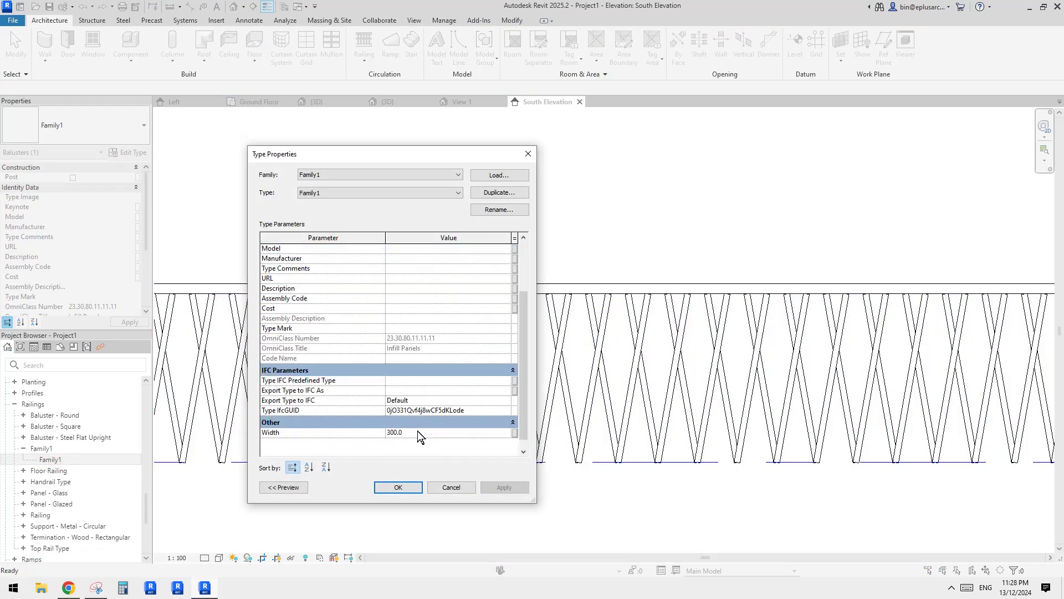
click(422, 432)
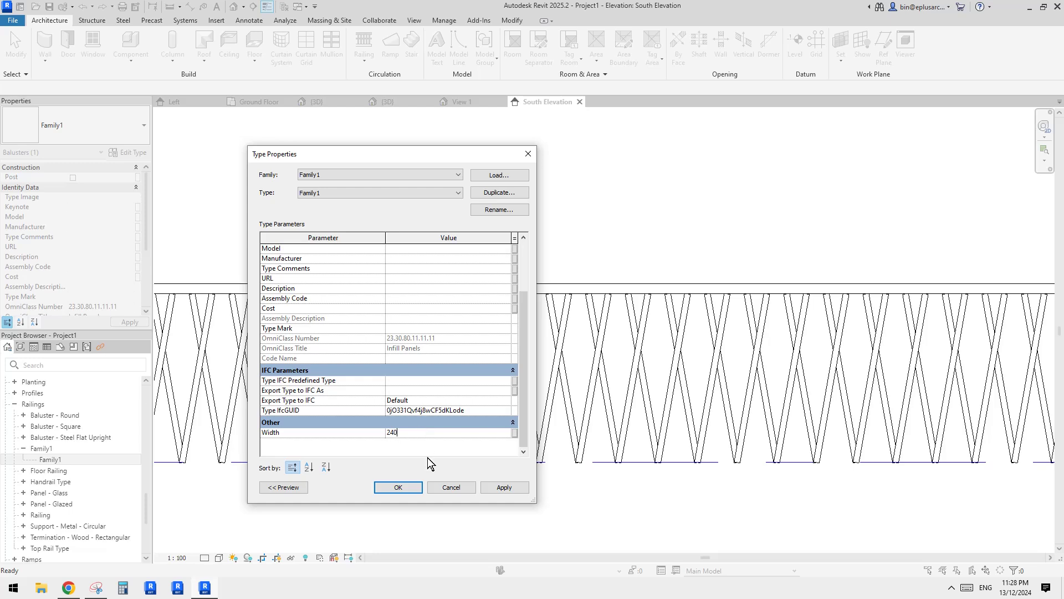
click(400, 486)
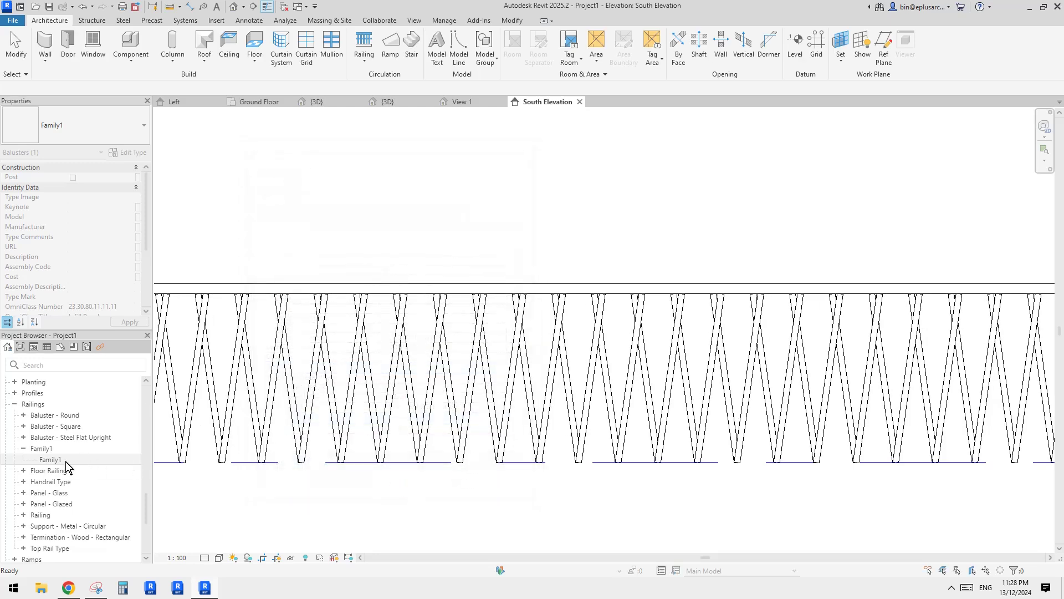
Step: Set the railing type's regular baluster distance from previous to 150, accept the type properties, and deselect the railing
click(210, 291)
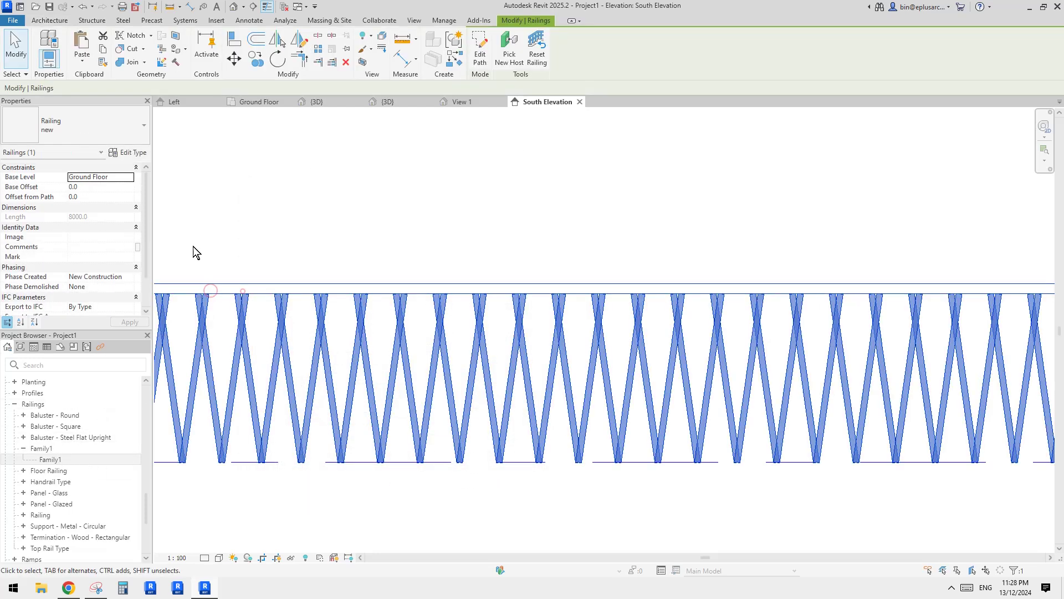
click(135, 152)
click(450, 279)
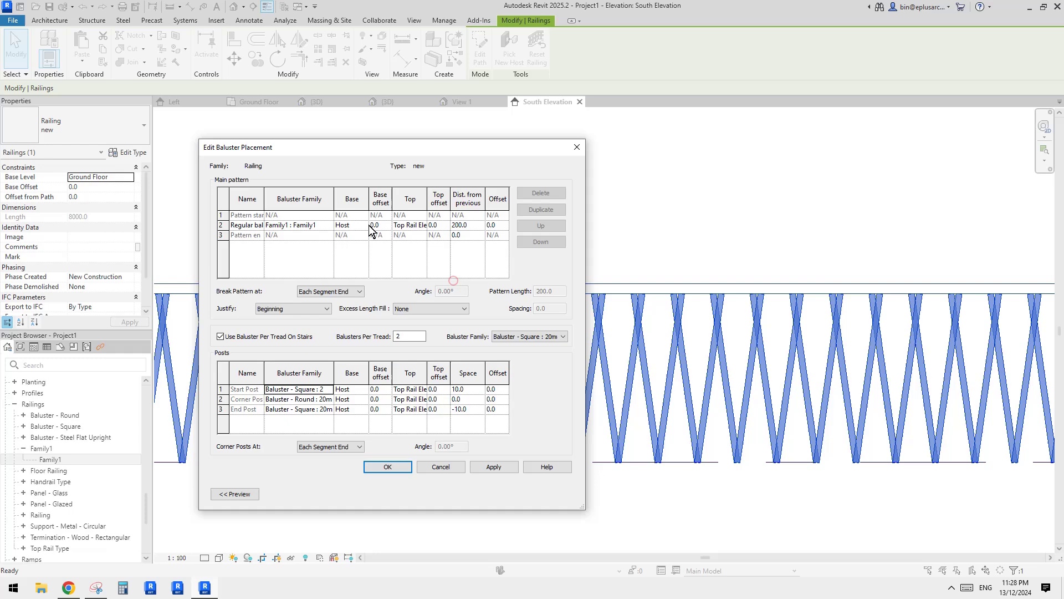
click(460, 225)
text(150)
click(411, 467)
click(403, 488)
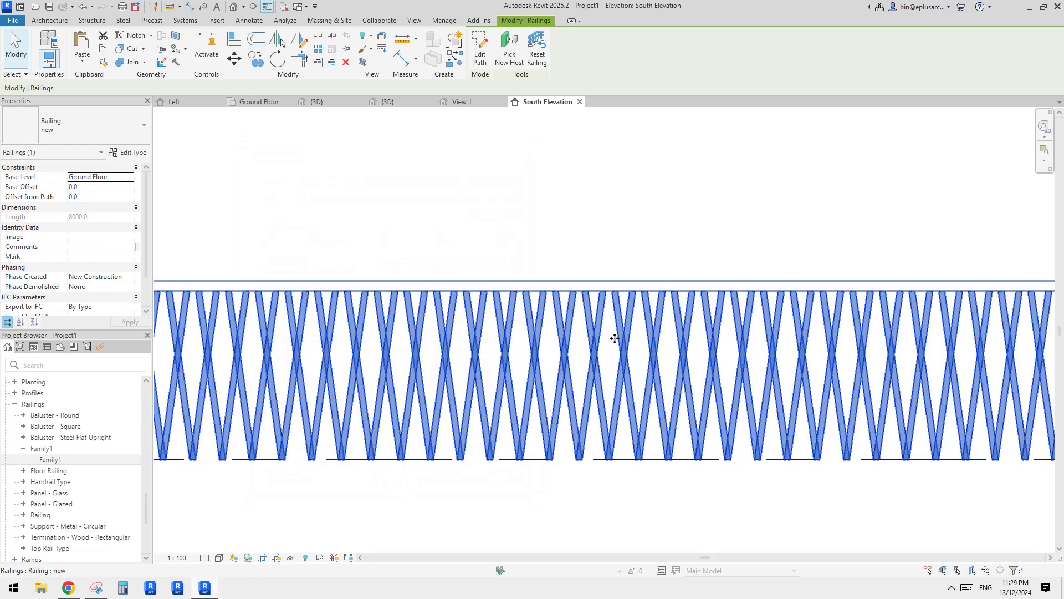
scroll(637, 377, down, 2)
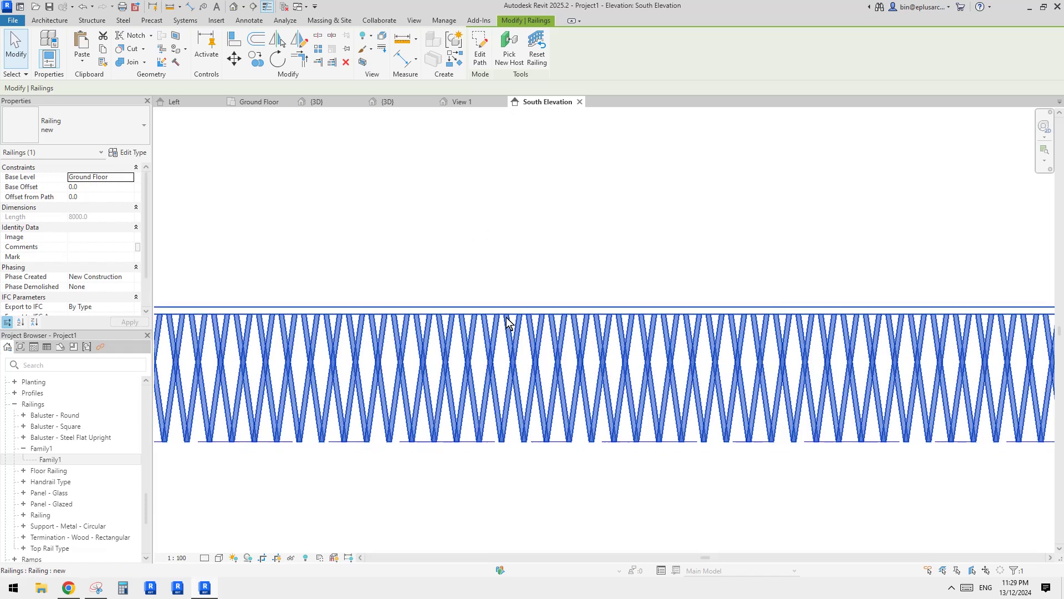
key(Escape)
middle_drag(663, 355, 665, 281)
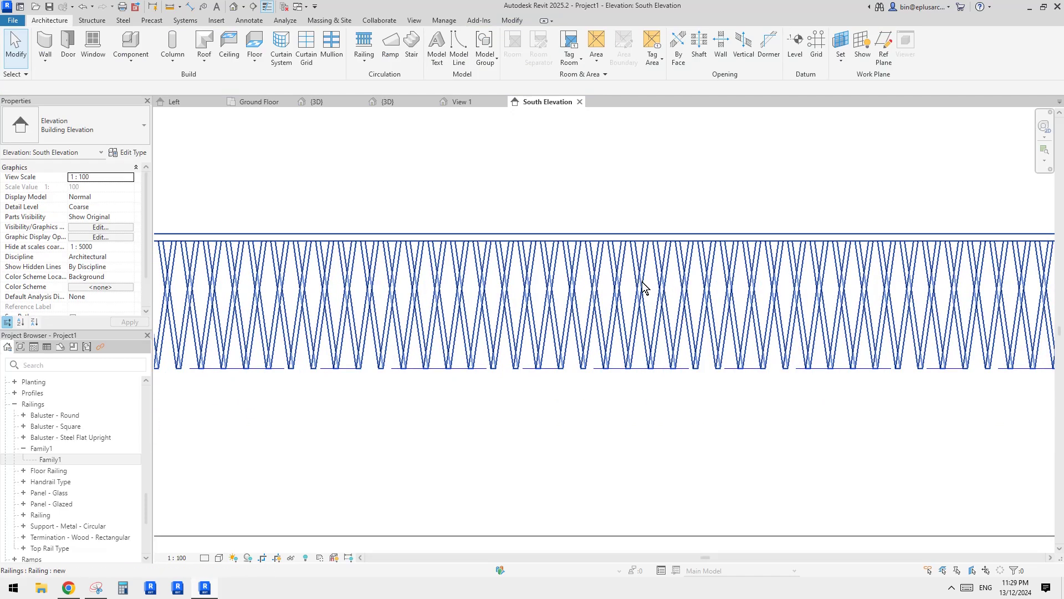
Step: Close the inactive views and select the shorter leg's sweep in the baluster family's Left elevation
click(284, 9)
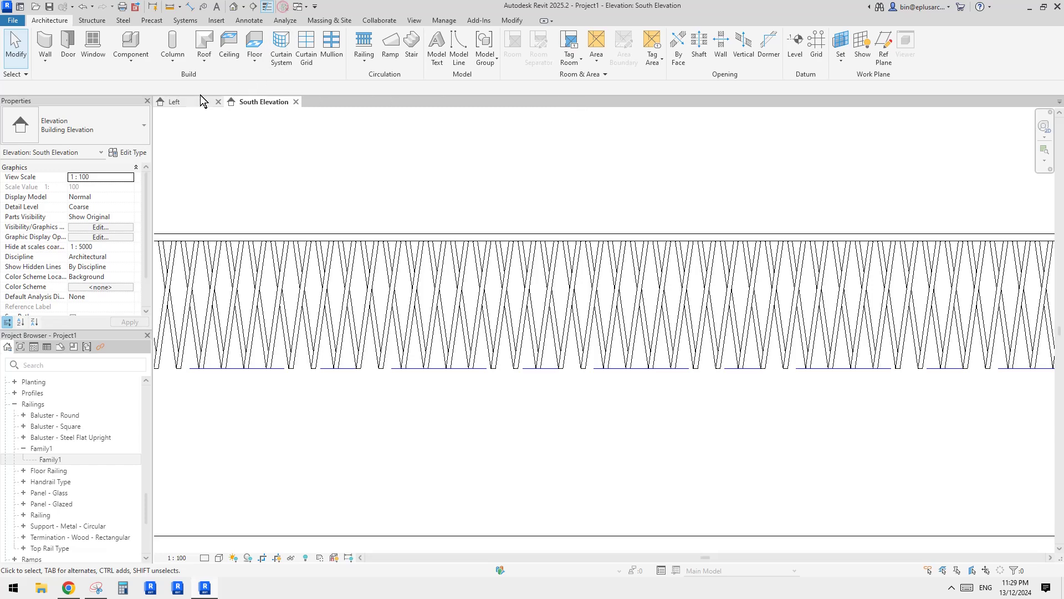
click(201, 95)
click(617, 307)
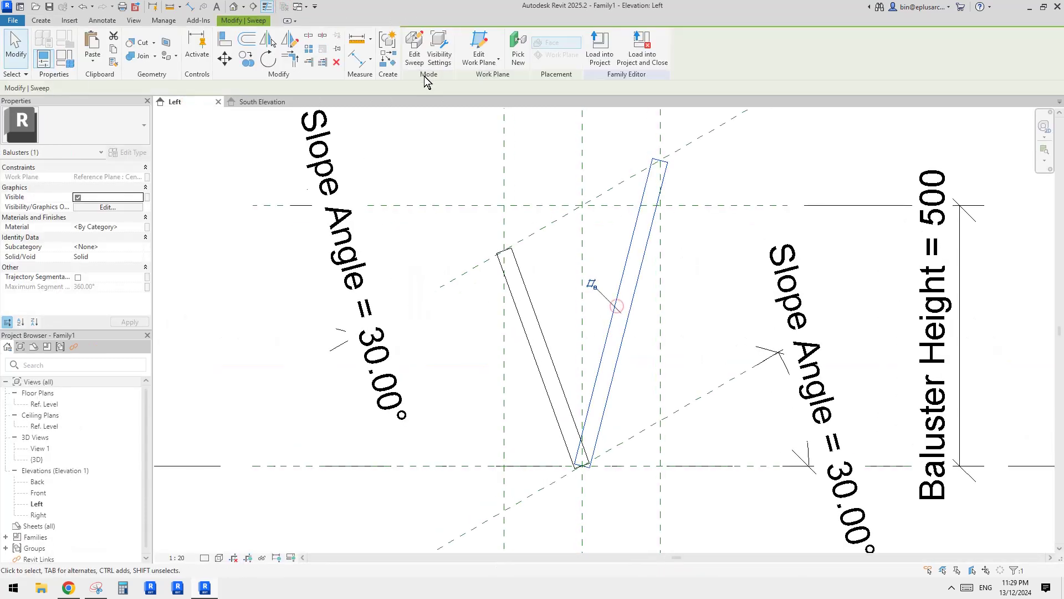
scroll(631, 321, down, 2)
key(Escape)
click(618, 394)
middle_drag(574, 346, 447, 231)
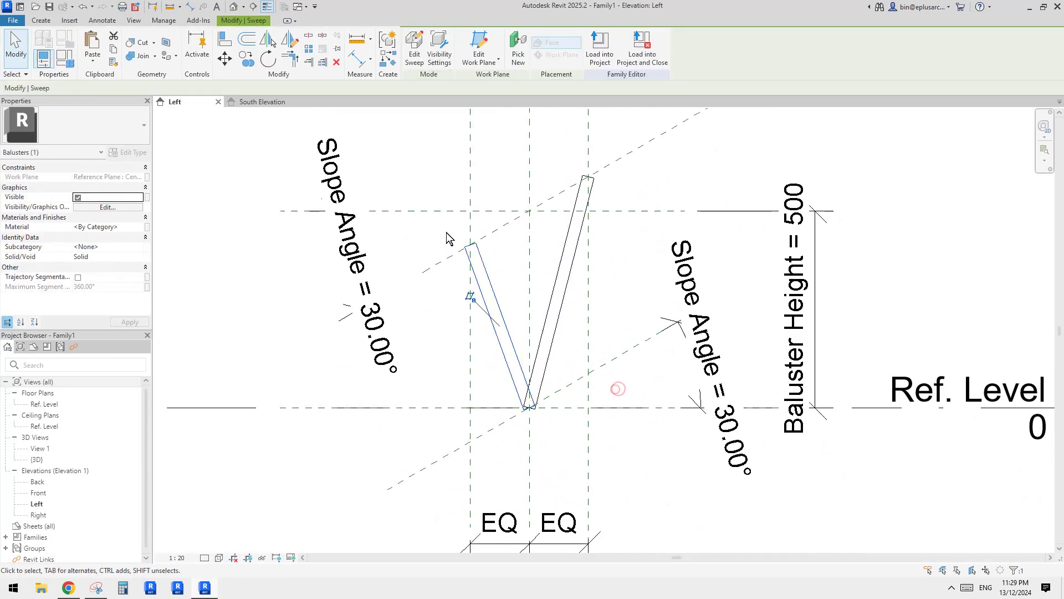
Step: Open the shorter leg's sweep profile for editing in the family's 3D view
click(241, 3)
shift+middle_drag(554, 222, 550, 365)
click(550, 364)
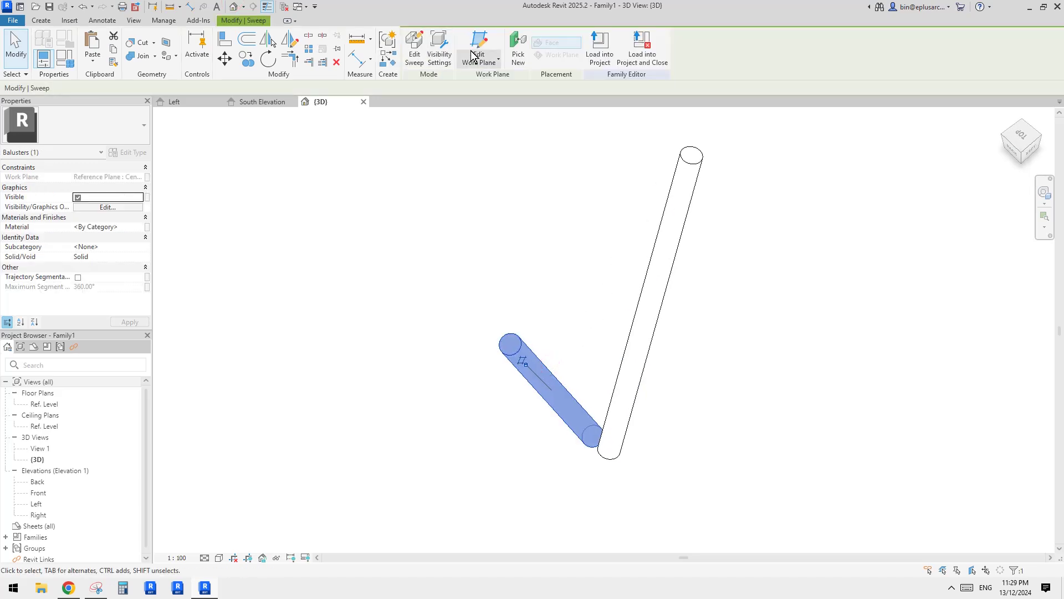
click(416, 50)
click(552, 391)
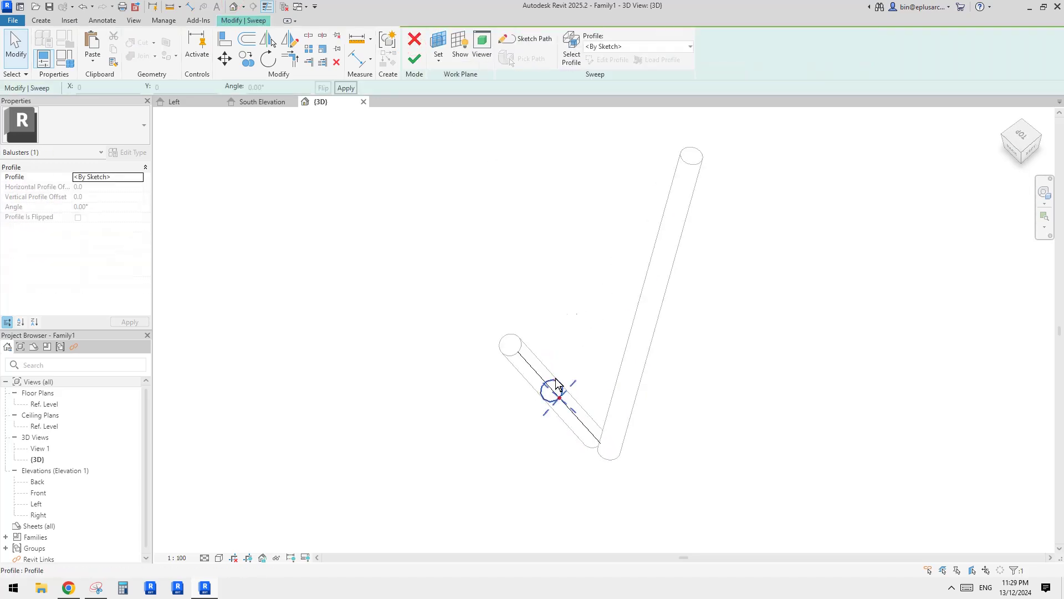
click(612, 63)
scroll(564, 358, up, 3)
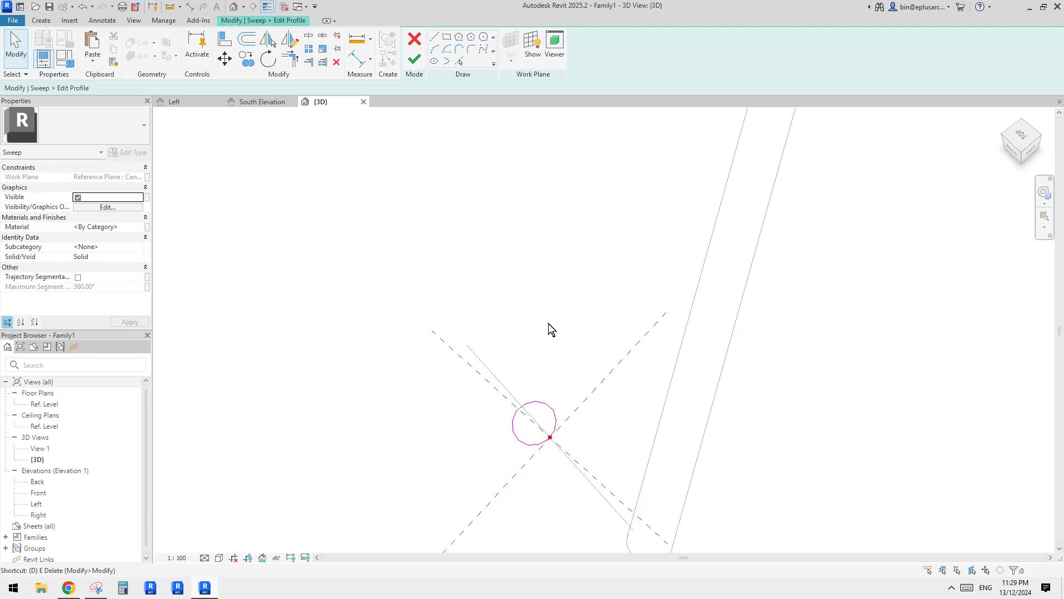
Step: Add a diameter dimension to the circular profile of the shorter leg
key(d)
key(i)
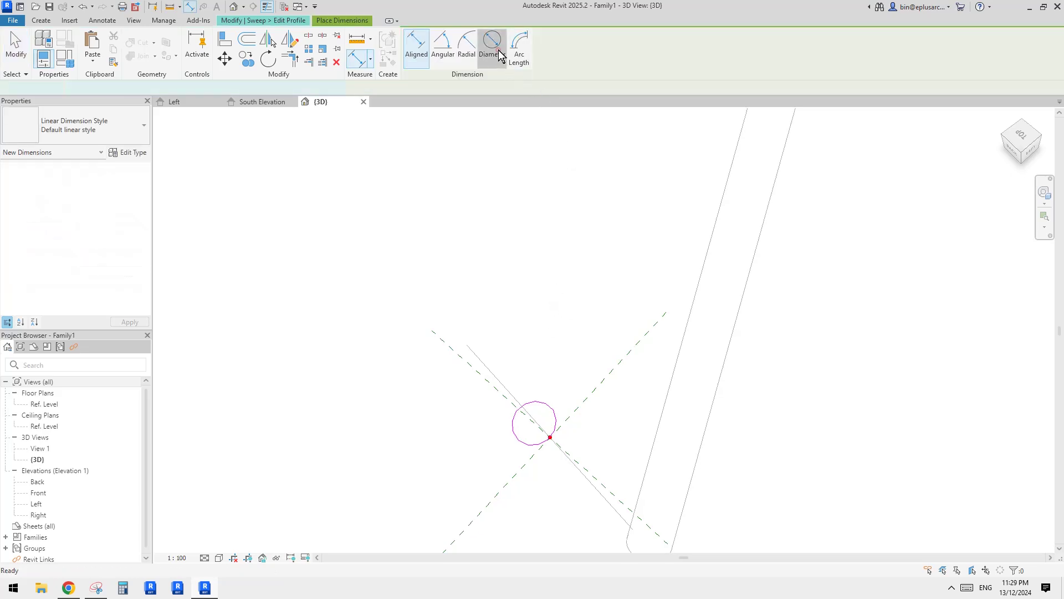
click(494, 47)
scroll(564, 371, down, 5)
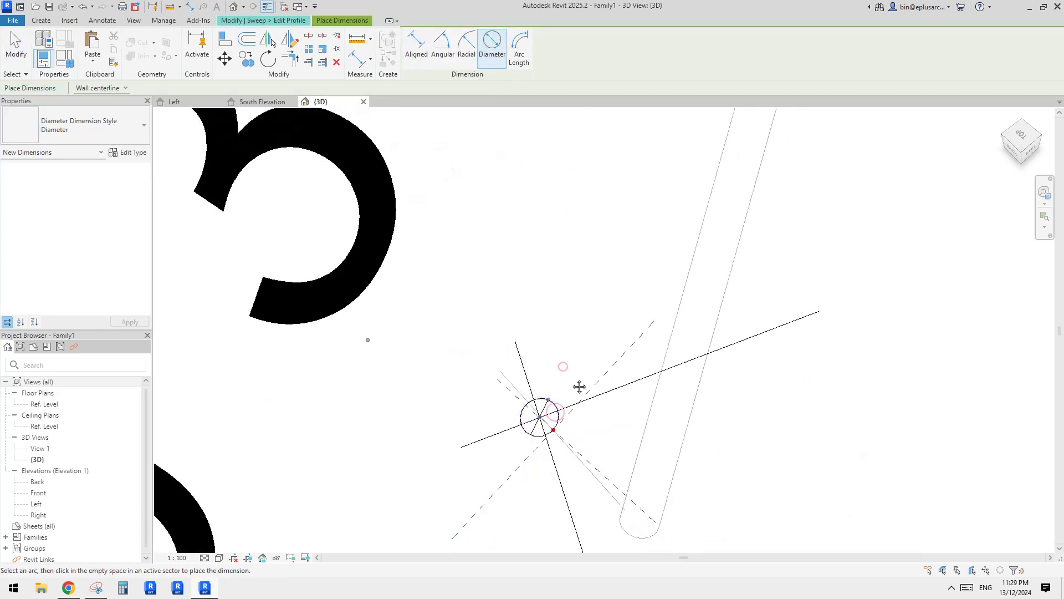
click(557, 396)
click(501, 376)
key(Escape)
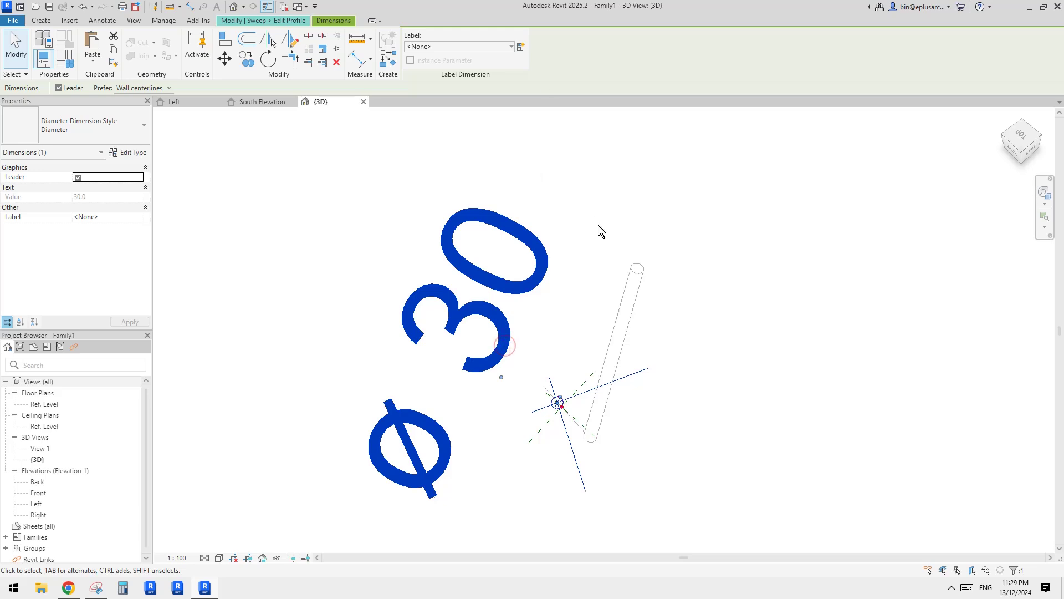
Step: Label the diameter dimension with a new type parameter named d, and finish the shorter leg's profile and sweep
click(521, 47)
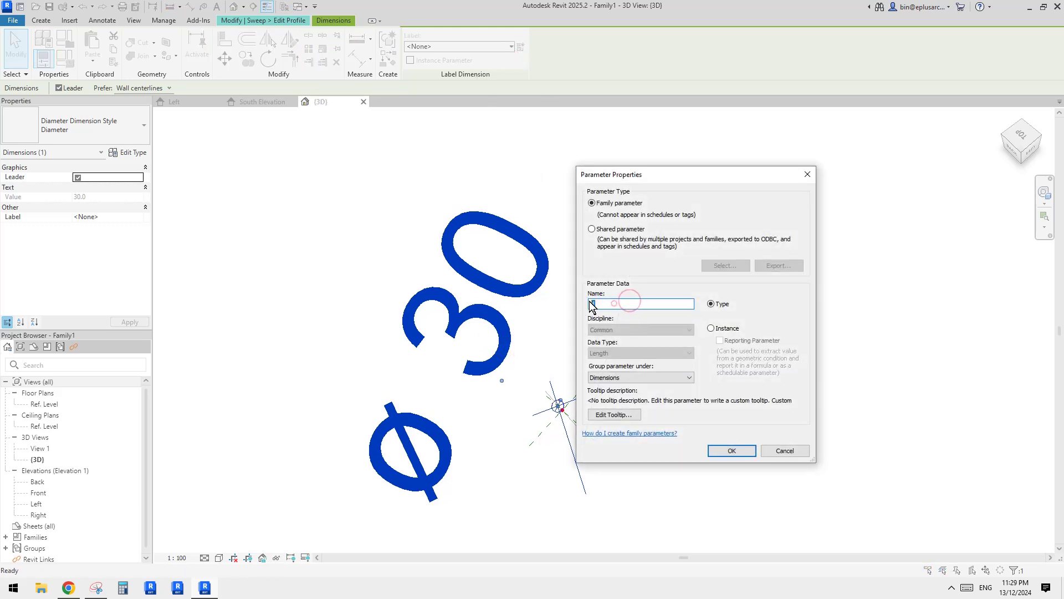
click(711, 328)
click(711, 304)
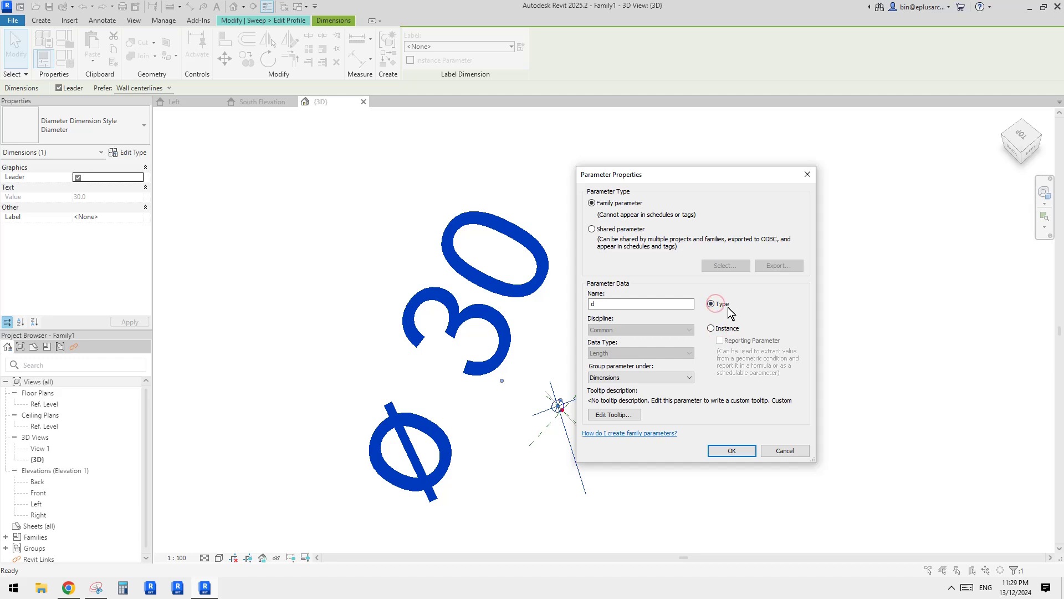
click(729, 452)
click(484, 354)
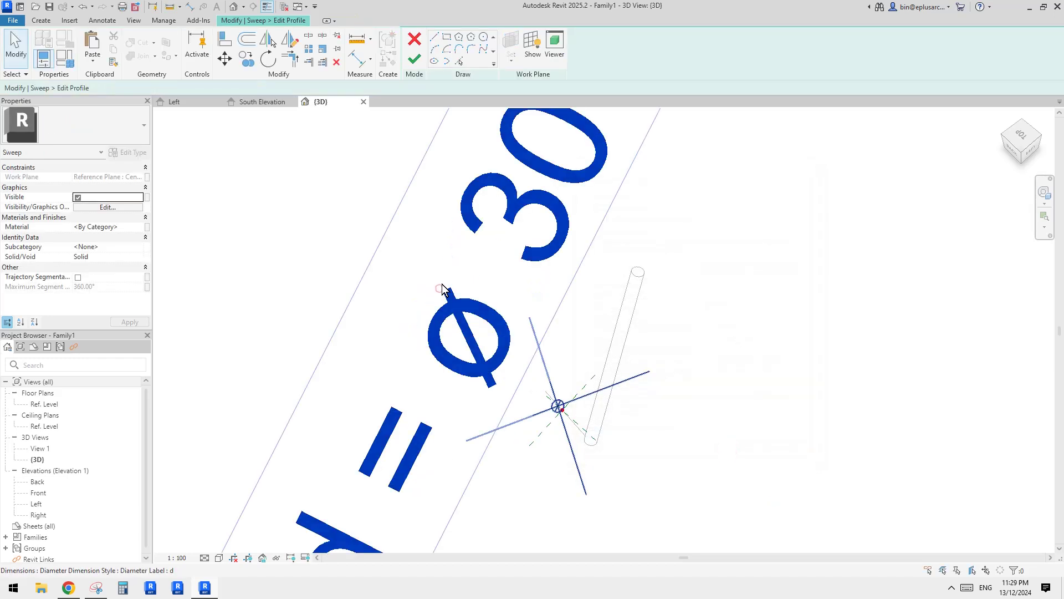
scroll(499, 300, down, 3)
click(414, 58)
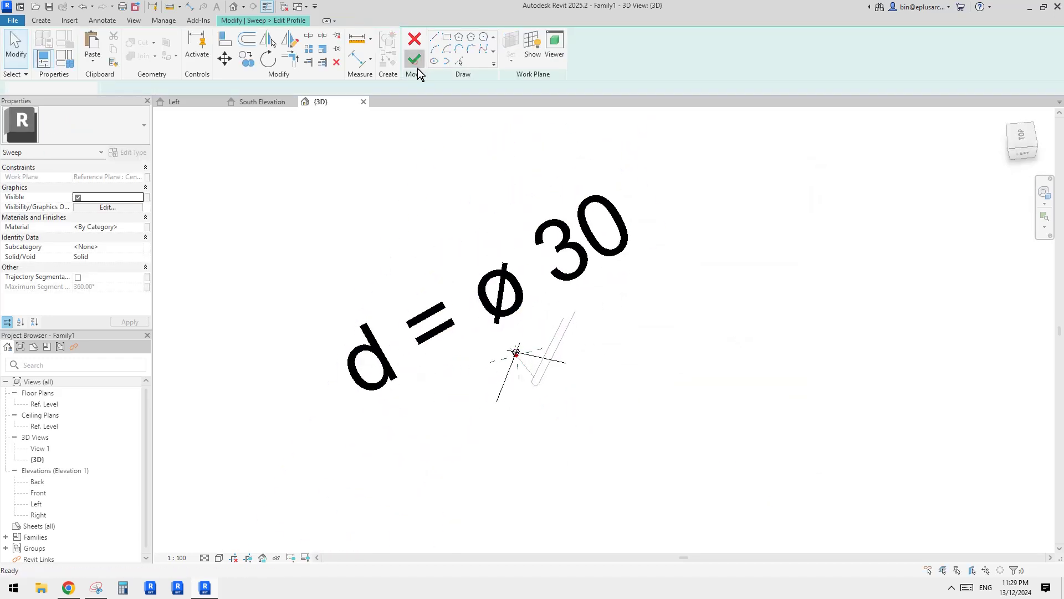
click(415, 60)
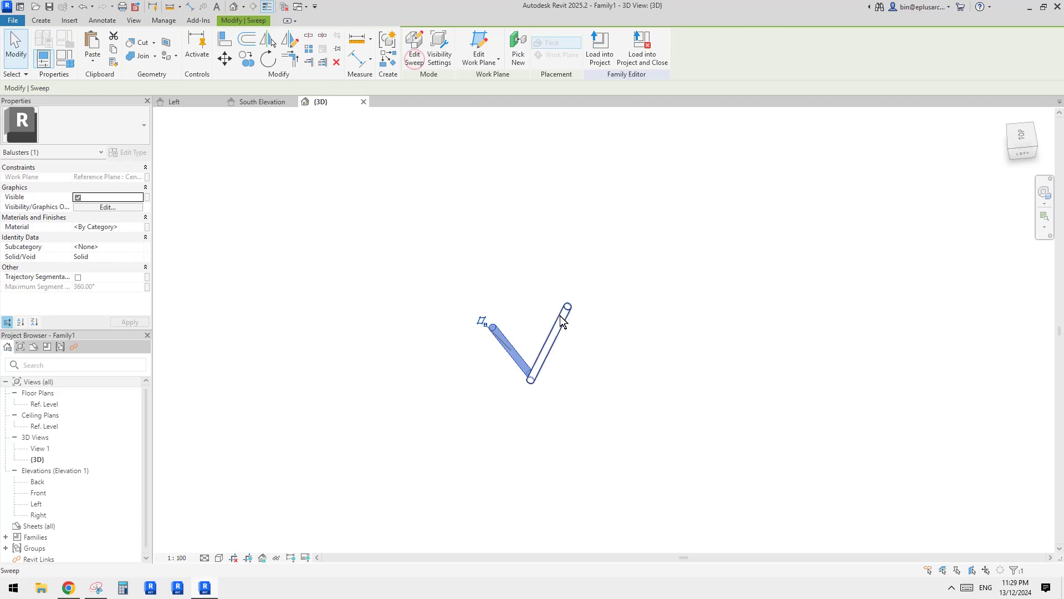
Step: Open the longer leg's sweep profile for editing and add a diameter dimension to its circle
click(414, 48)
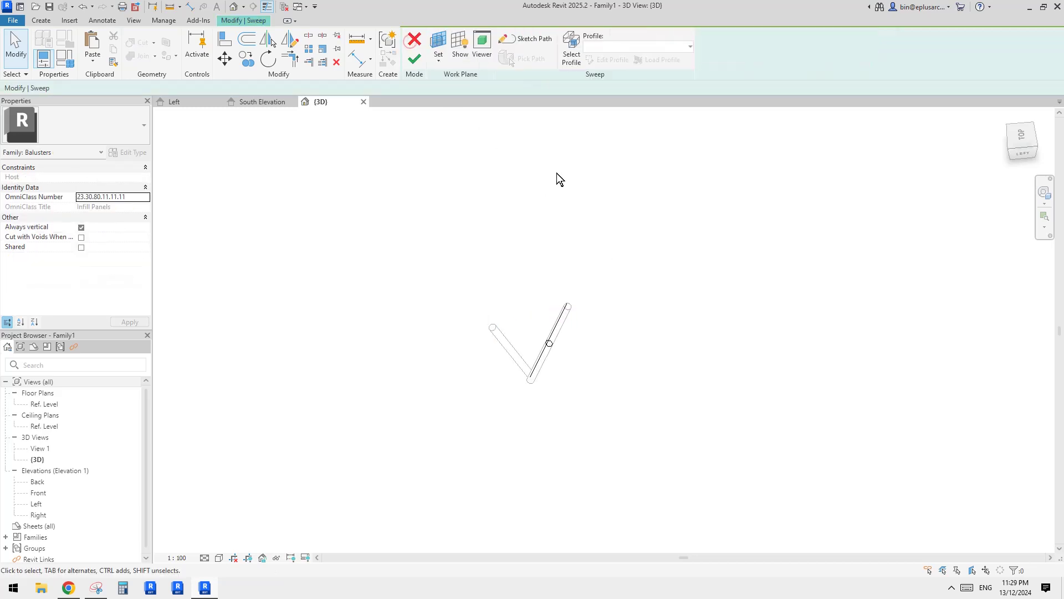
click(572, 56)
click(609, 60)
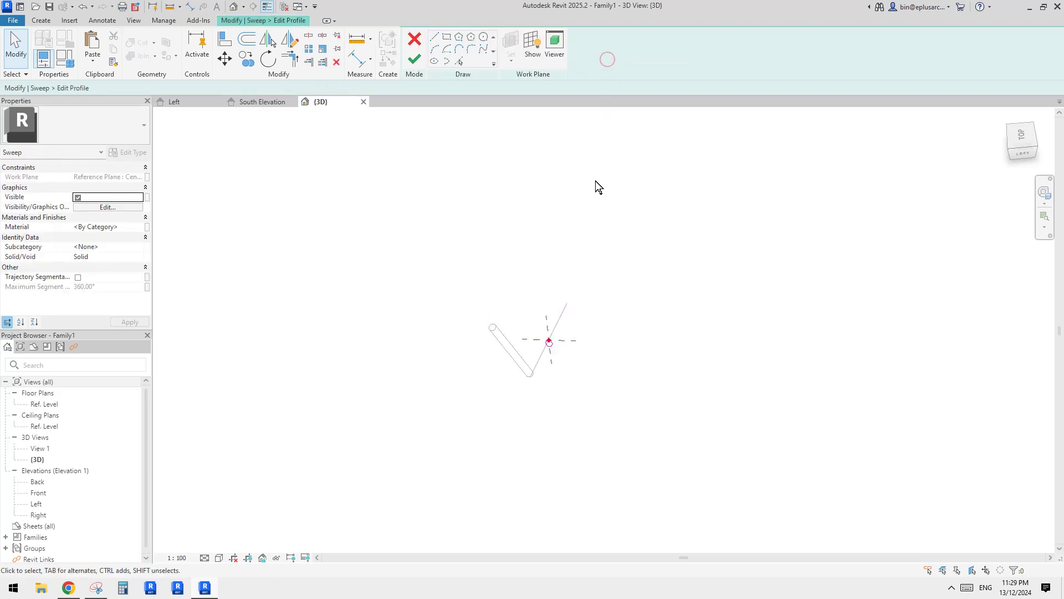
key(d)
key(i)
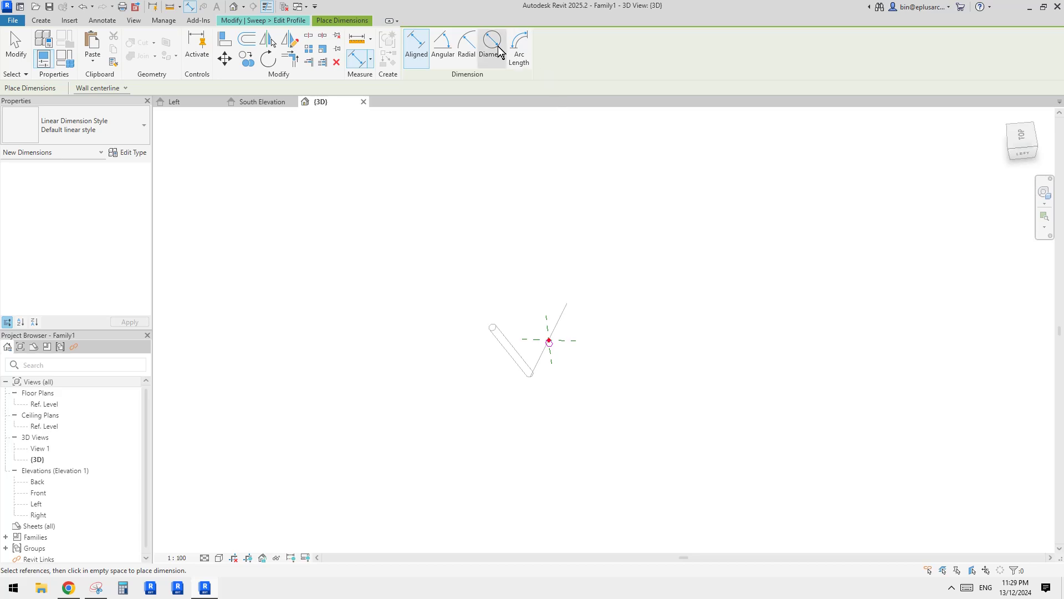
click(497, 48)
scroll(552, 332, up, 4)
click(542, 368)
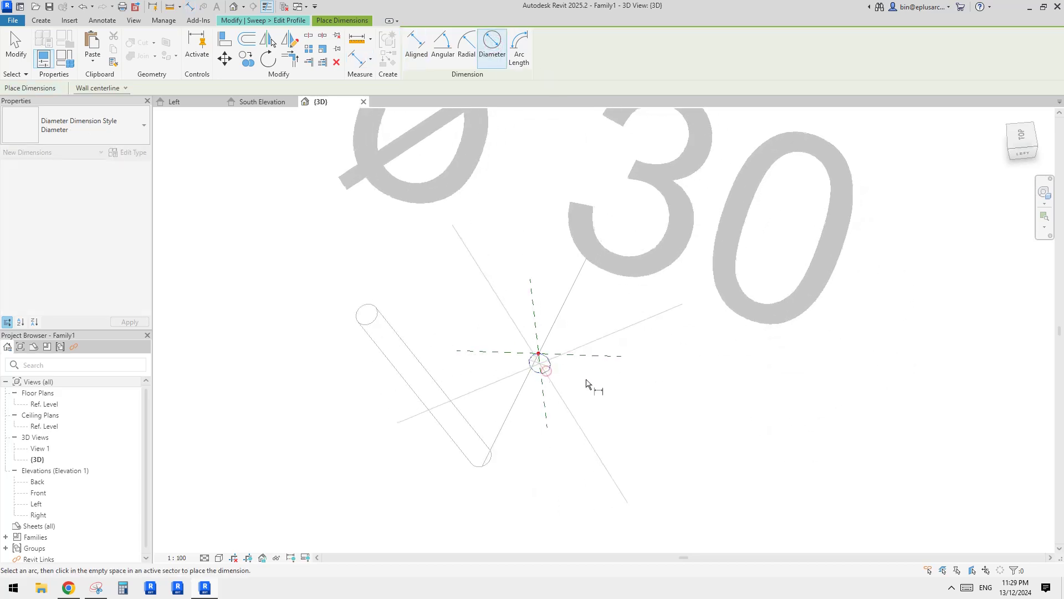
scroll(585, 378, down, 2)
click(627, 337)
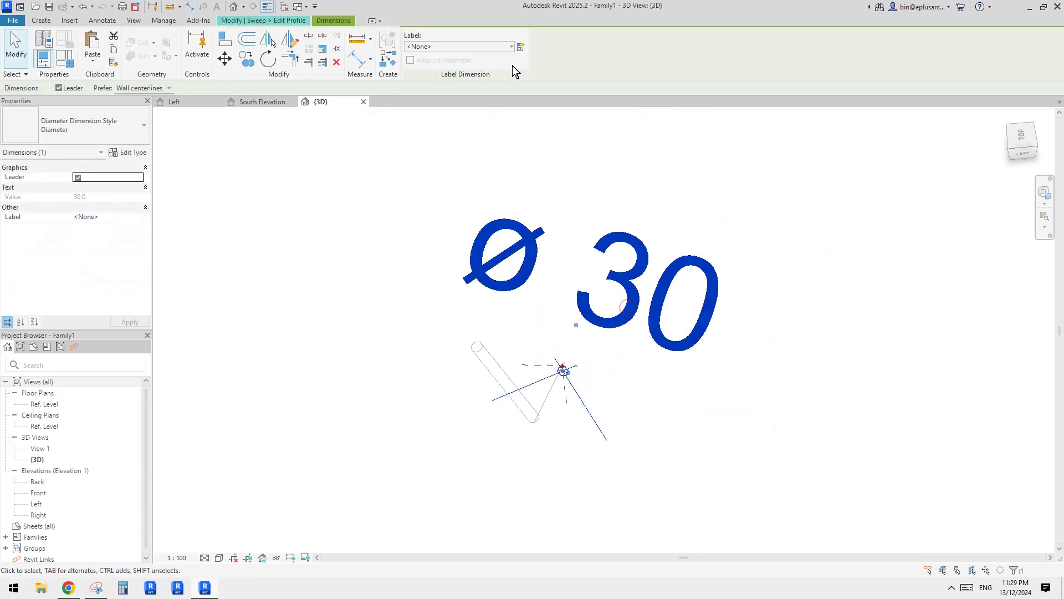
Step: Label the longer leg's diameter dimension with the existing parameter d, and finish its profile and sweep
click(511, 47)
click(416, 95)
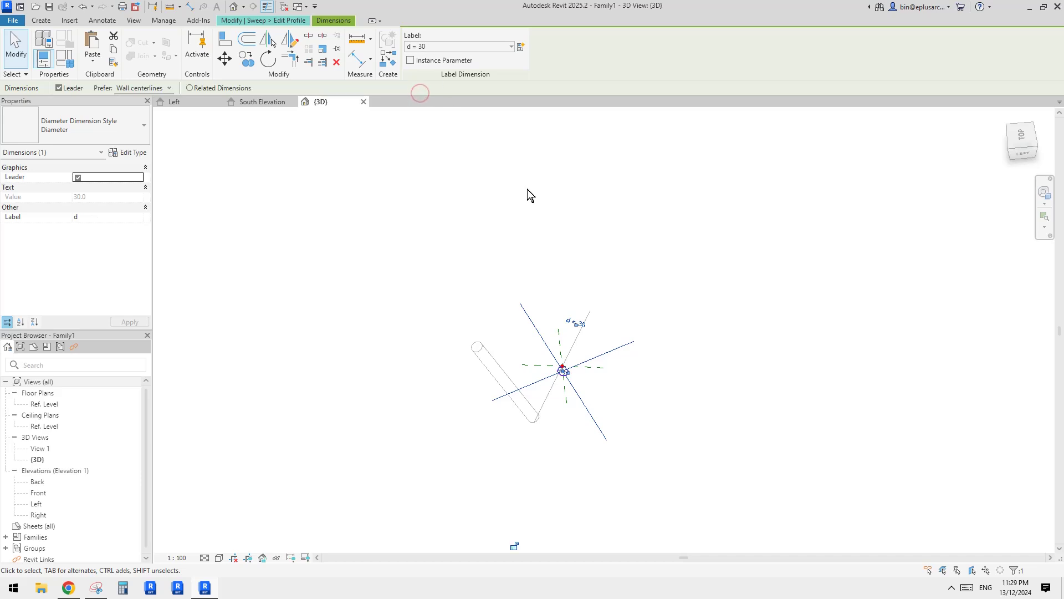
key(Escape)
key(Escape)
click(556, 194)
click(279, 202)
click(414, 59)
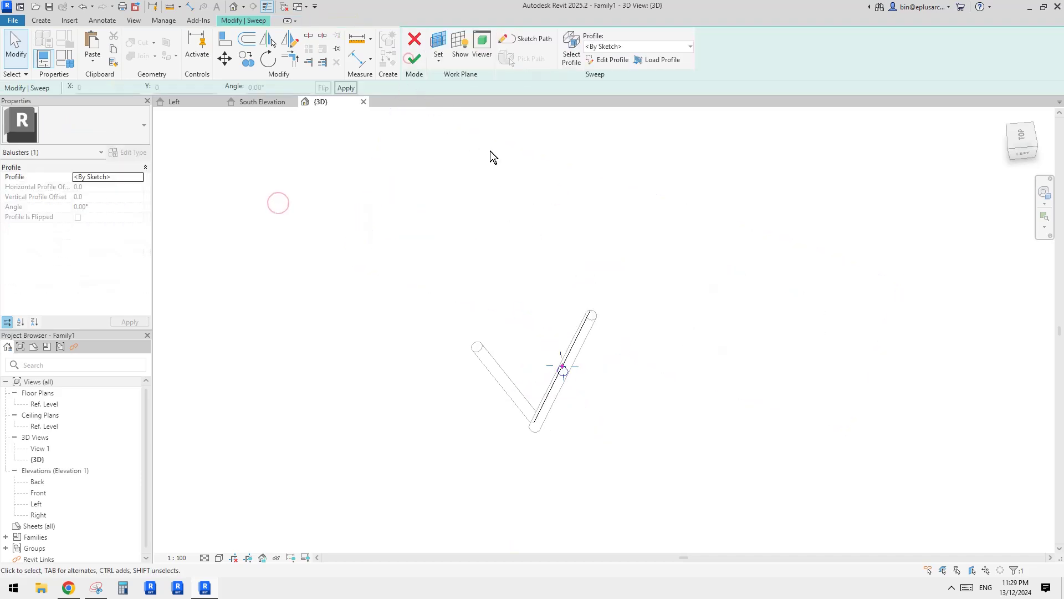
click(417, 60)
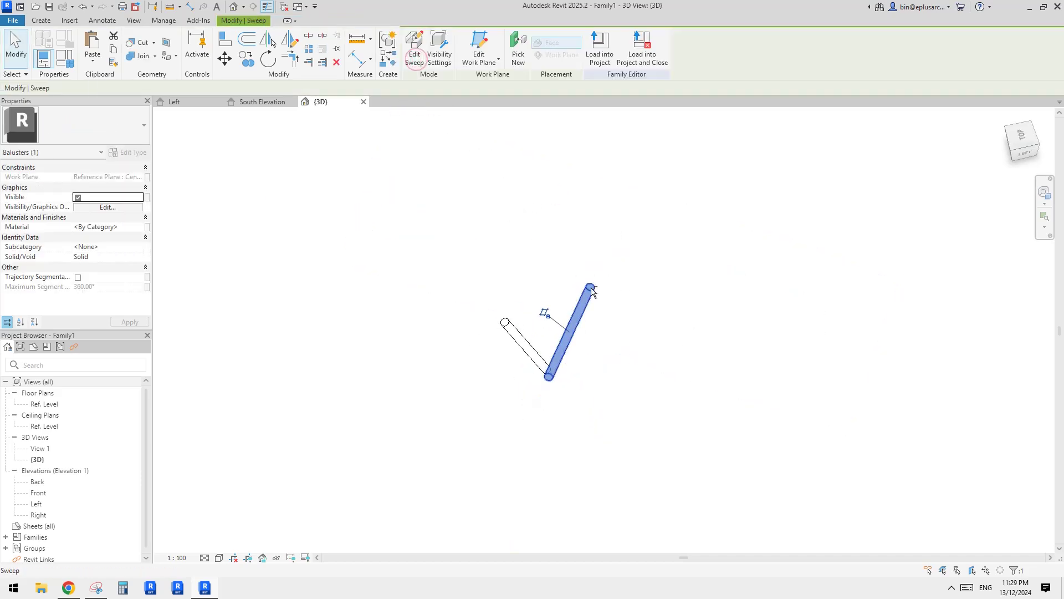
Step: Associate the material of both baluster legs with a new family type parameter named material
ctrl+click(521, 335)
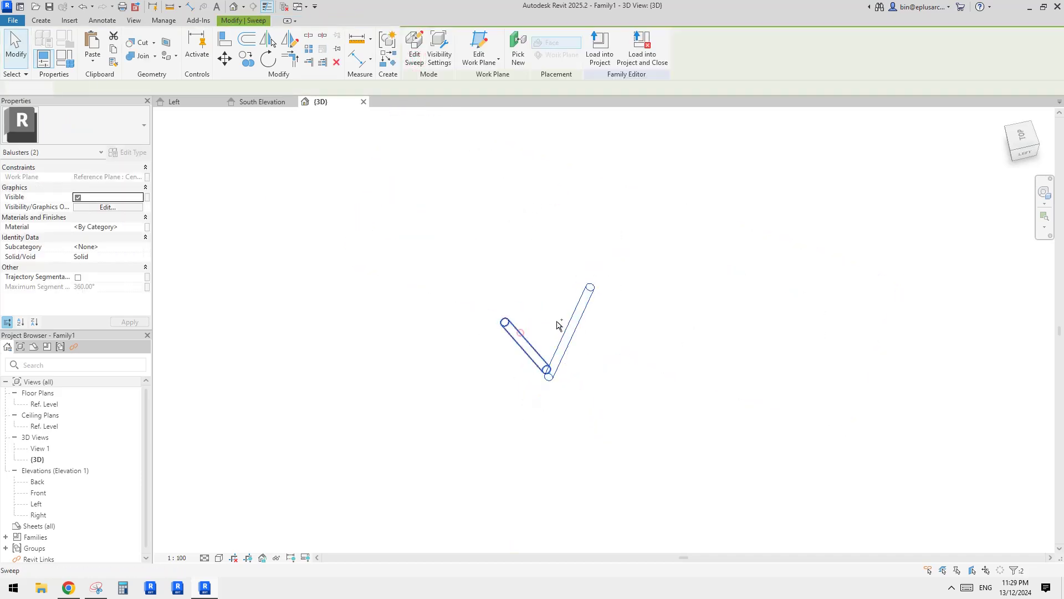
click(148, 227)
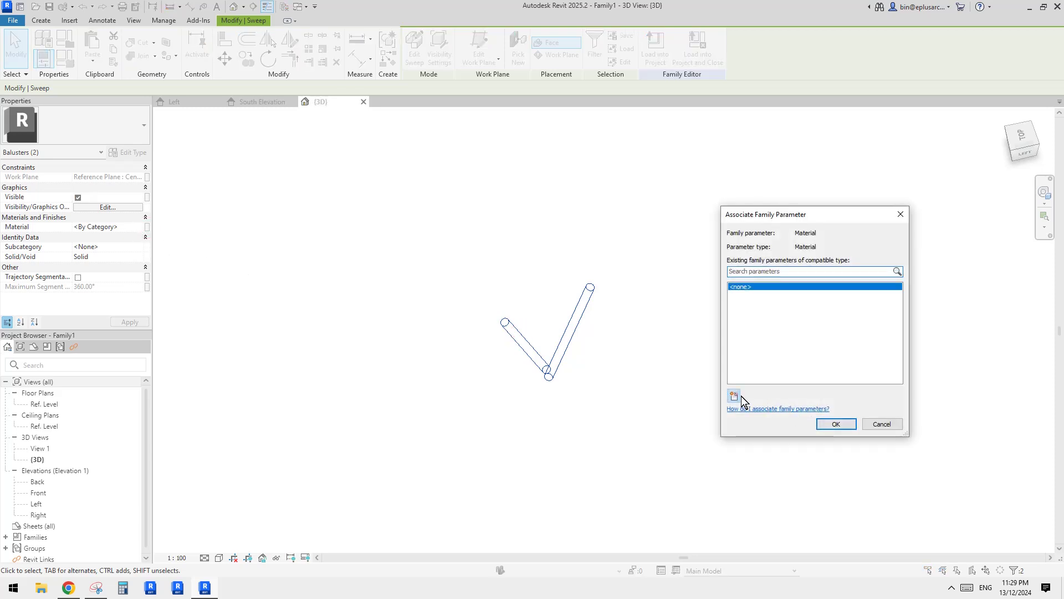
click(741, 396)
text(ma)
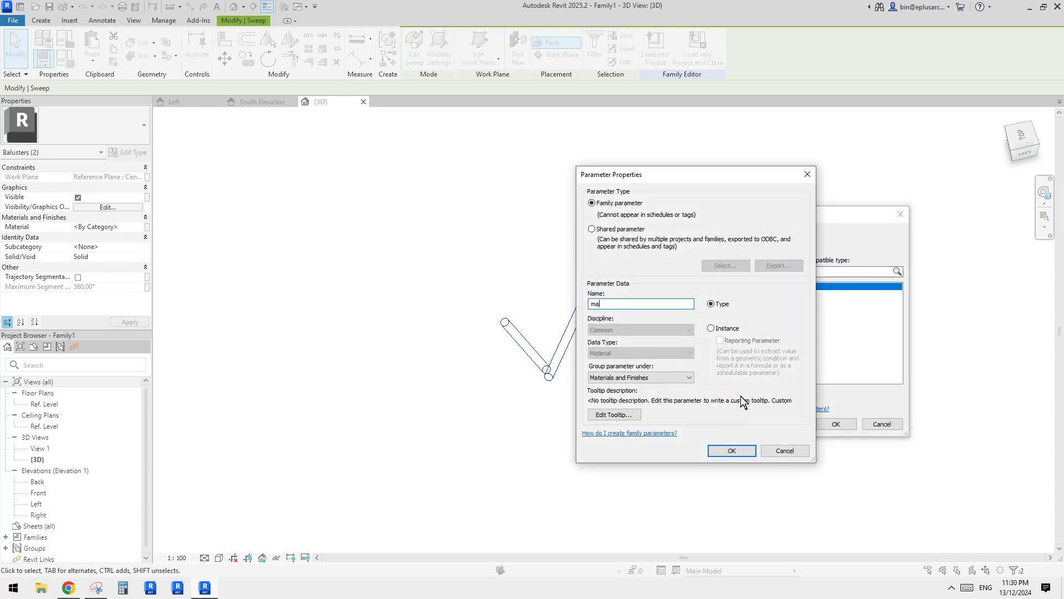
text(terial)
click(732, 450)
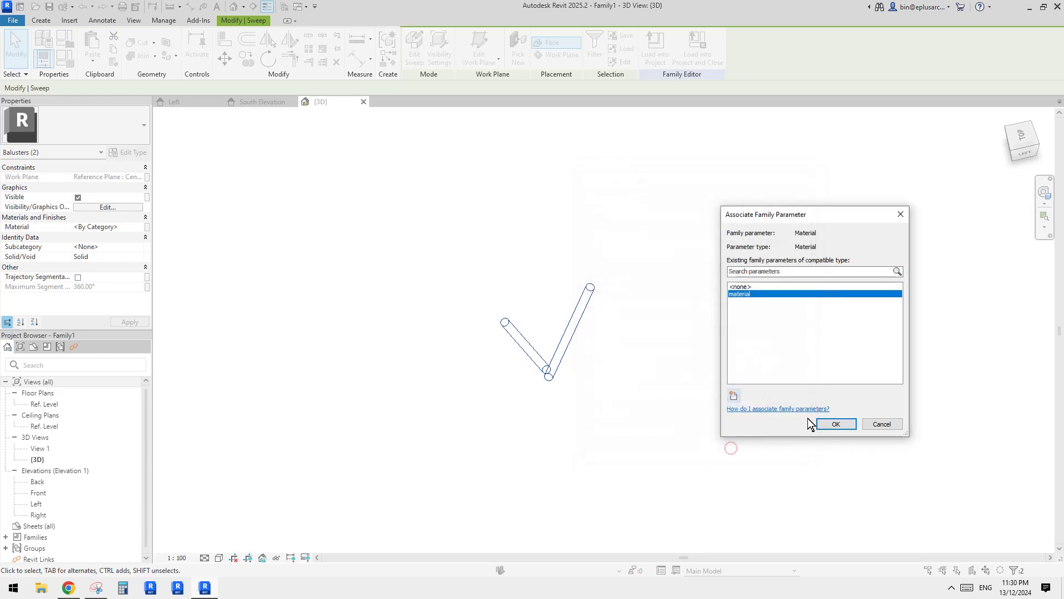
click(830, 422)
key(Escape)
Step: Load the updated baluster family into Project1
shift+middle_drag(632, 323, 587, 315)
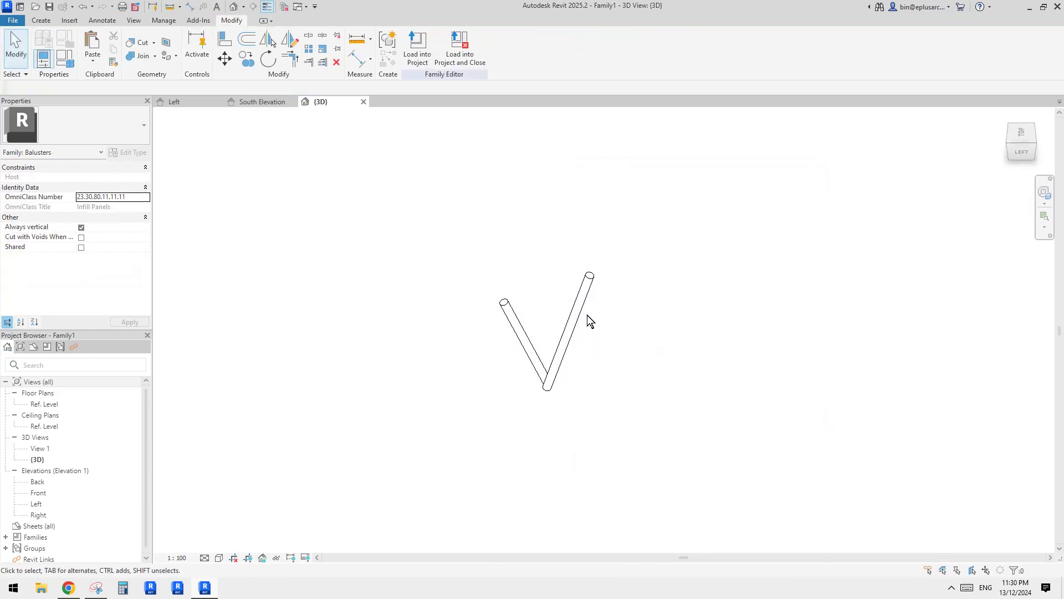
click(418, 49)
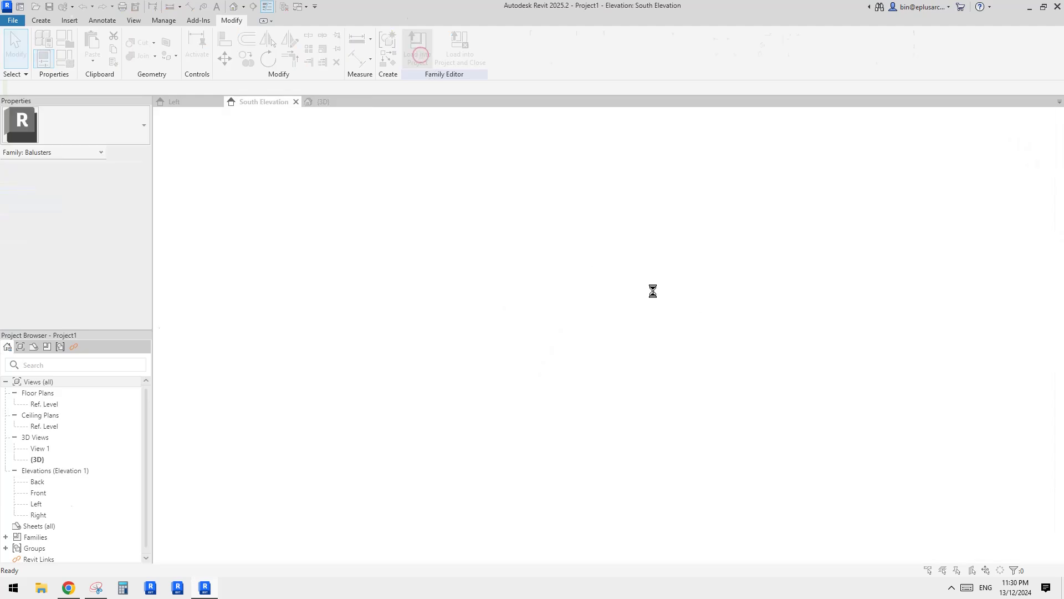
click(533, 261)
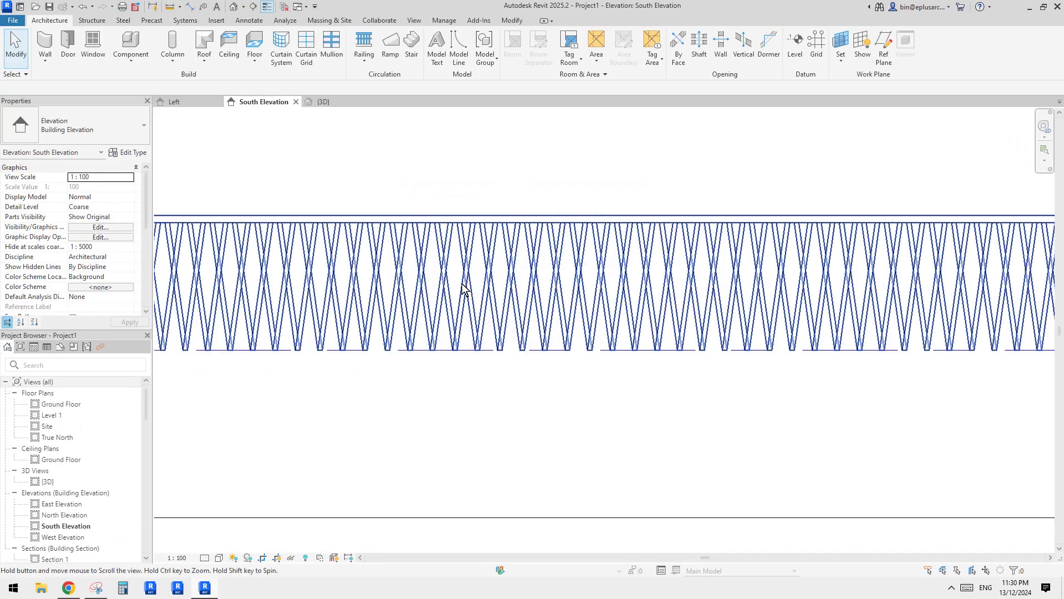
Step: Find the Family1 baluster type among the project's railing families and open its type properties
scroll(86, 490, down, 15)
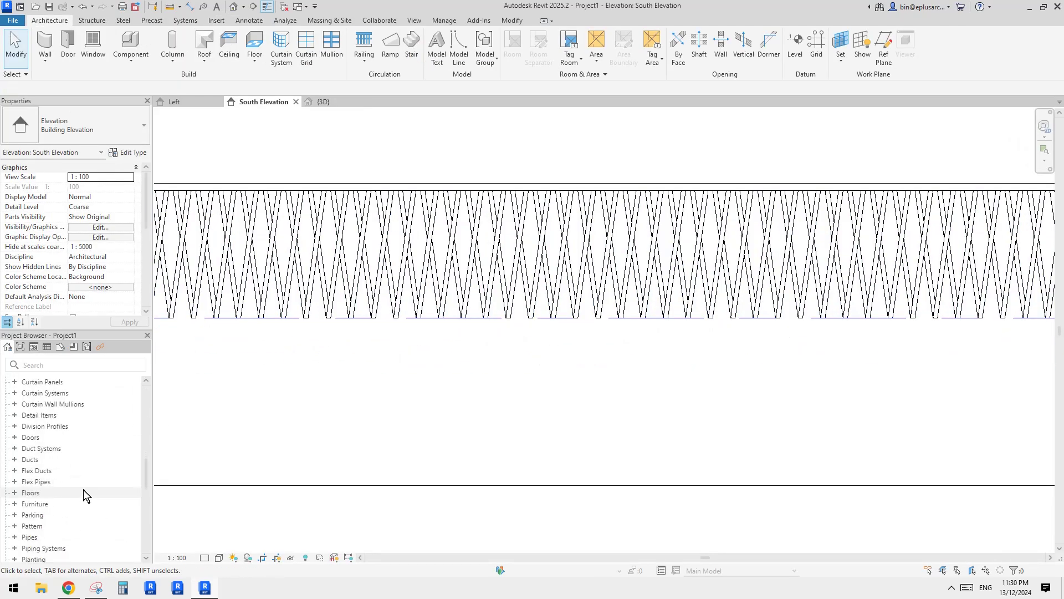
scroll(72, 509, down, 3)
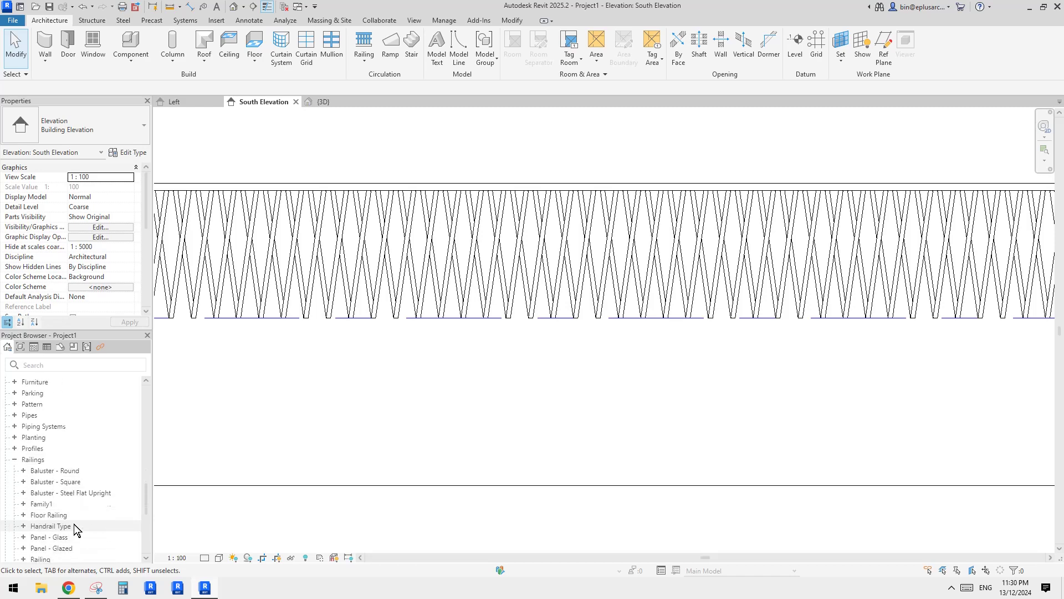
click(32, 492)
scroll(35, 493, down, 1)
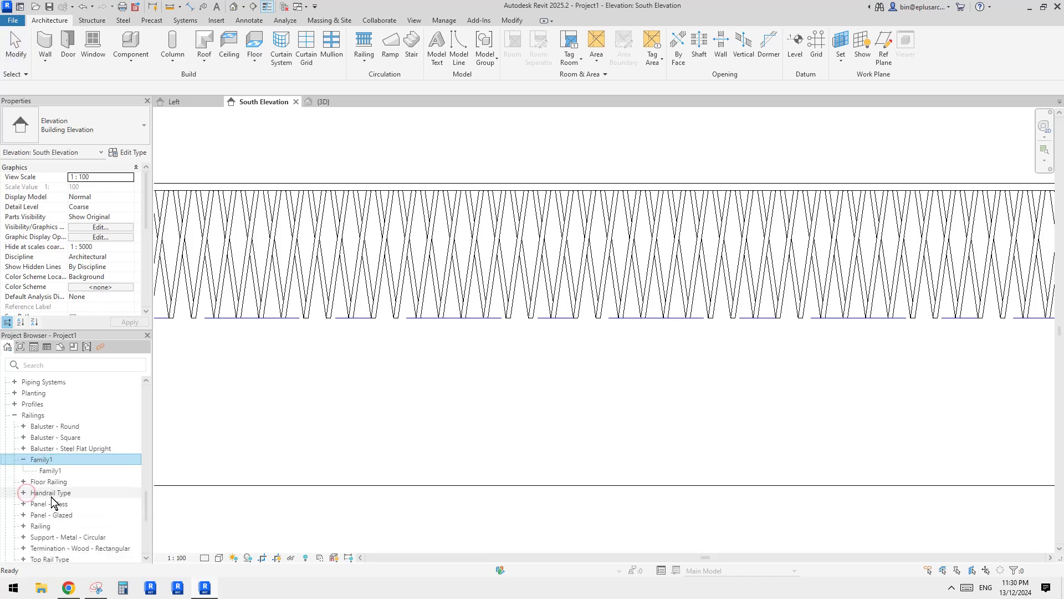
double_click(51, 471)
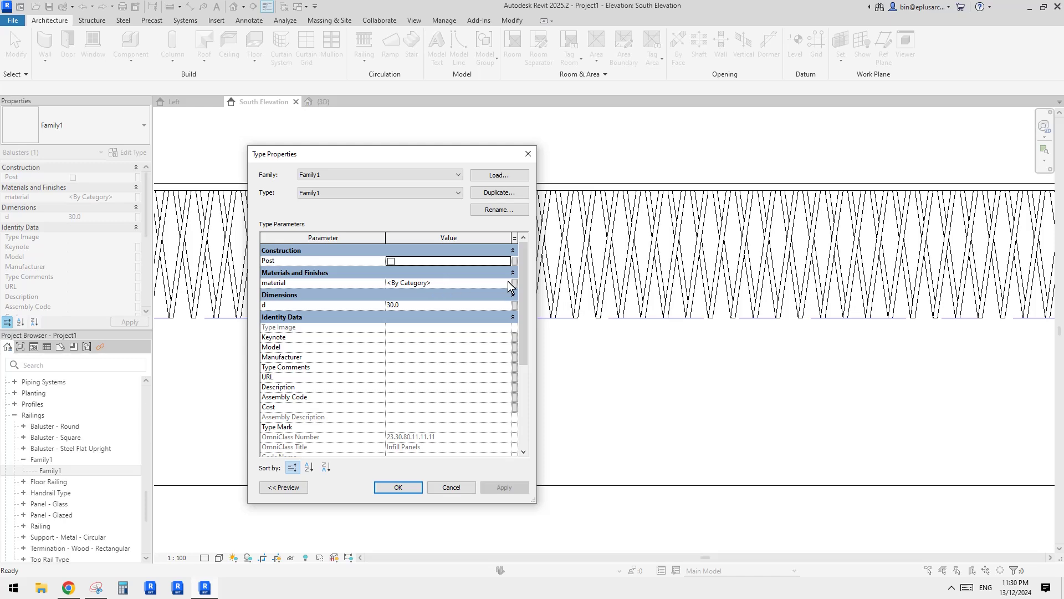
Step: Assign the Door - Handle material to the baluster type's material parameter
click(467, 279)
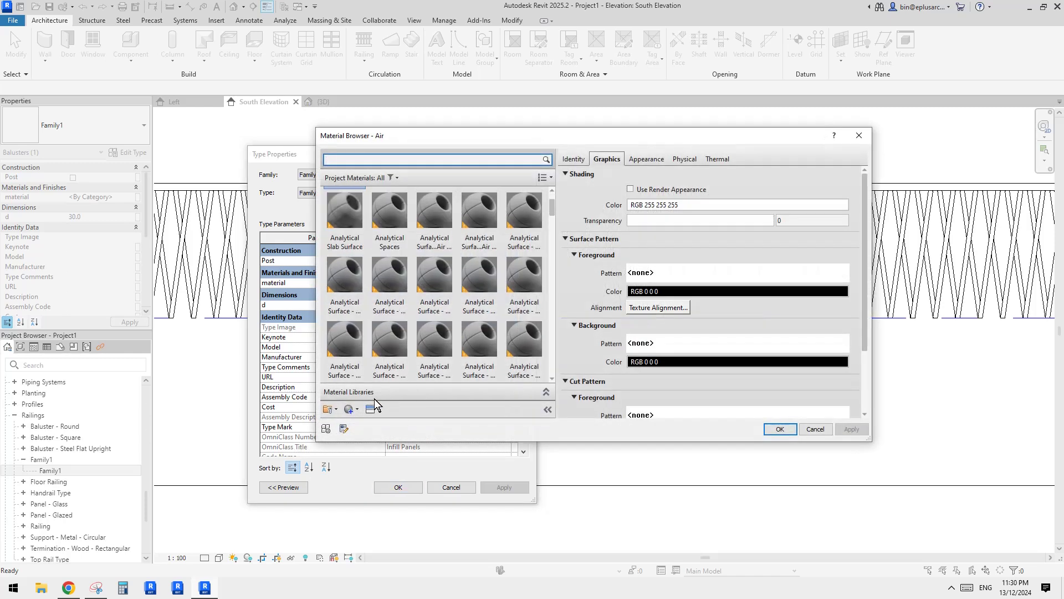
click(353, 409)
click(375, 375)
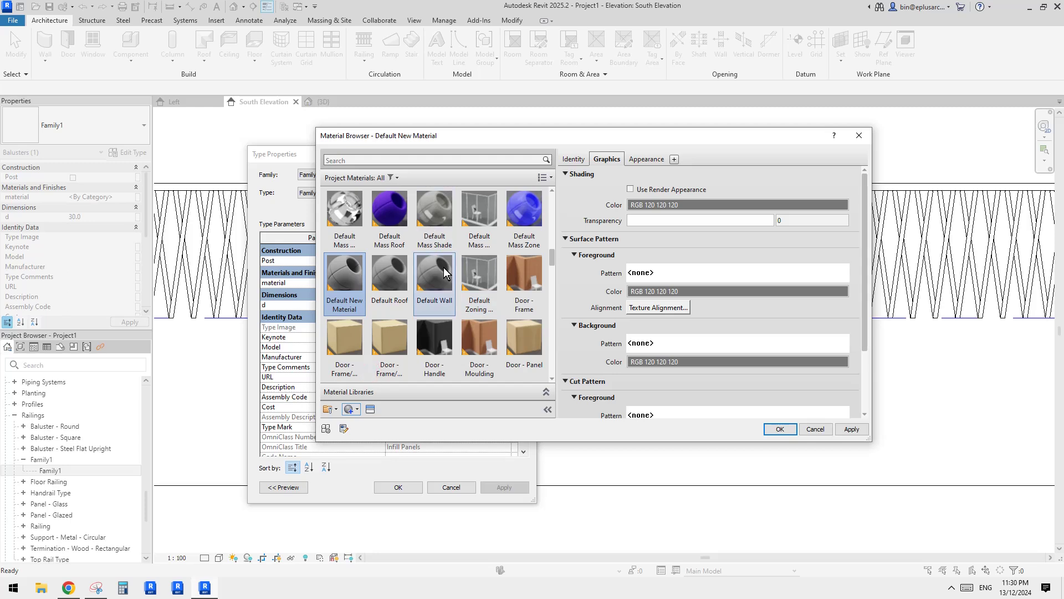
click(433, 343)
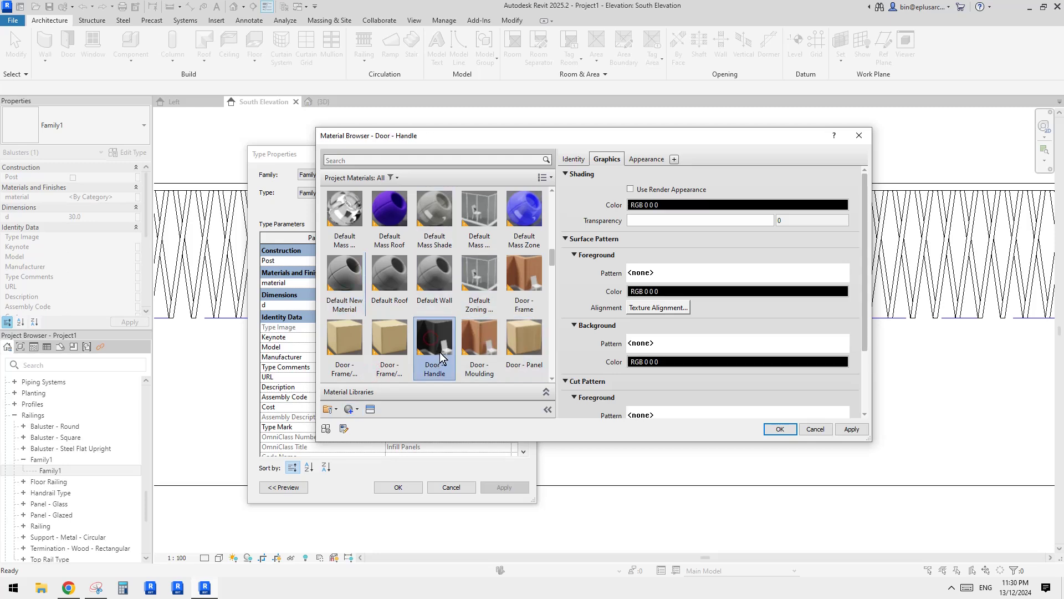
click(779, 429)
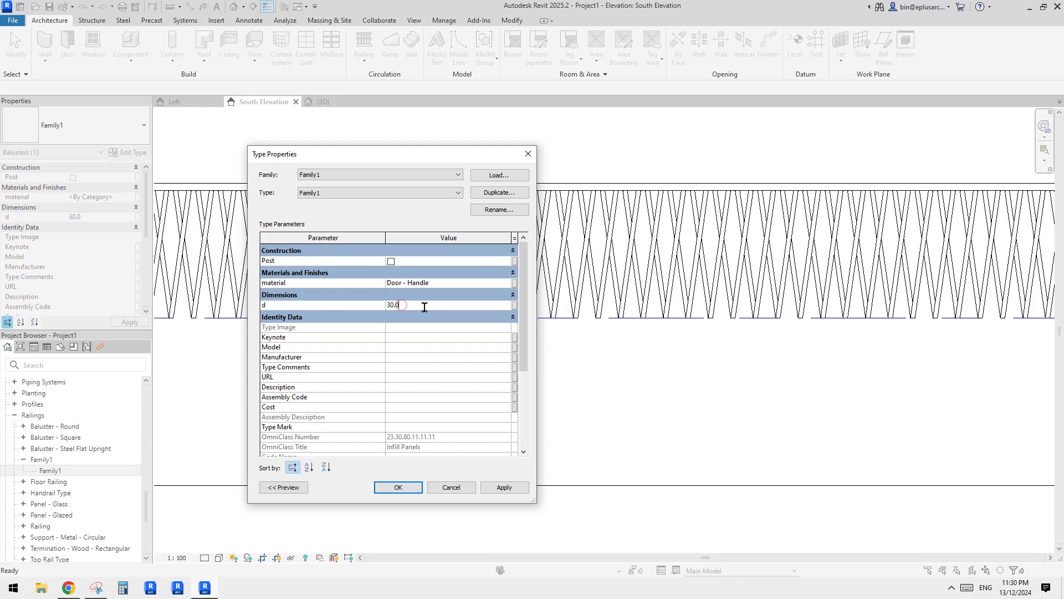
Step: Set the baluster type's diameter d to 15 and show the South Elevation with a shaded visual style
text(15)
key(Return)
click(415, 487)
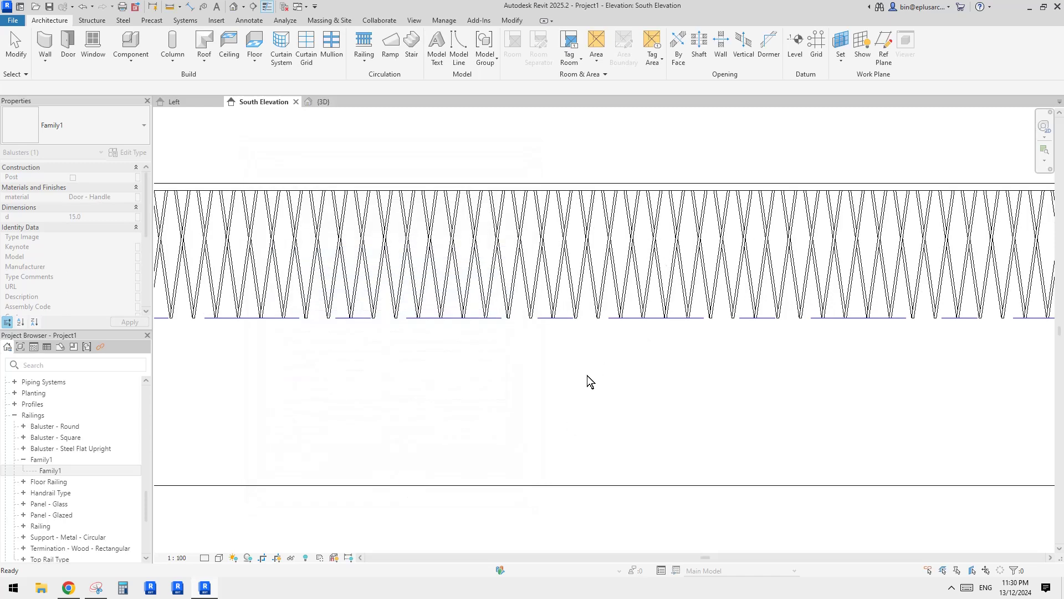
click(592, 350)
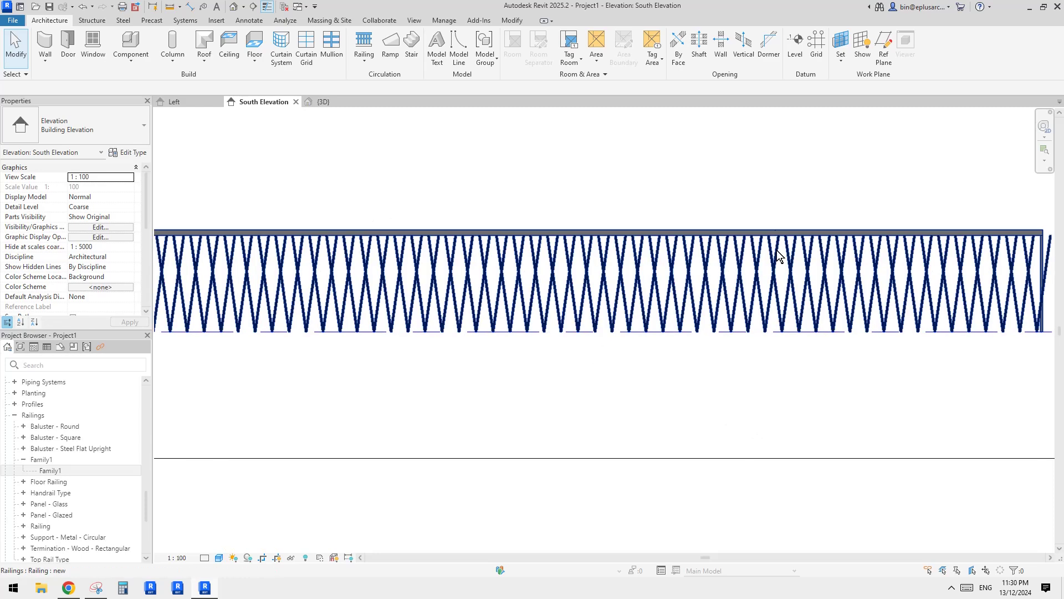
Step: Open the project's 3D view and examine the lower ends of the baluster legs and the type properties of Family1
click(233, 7)
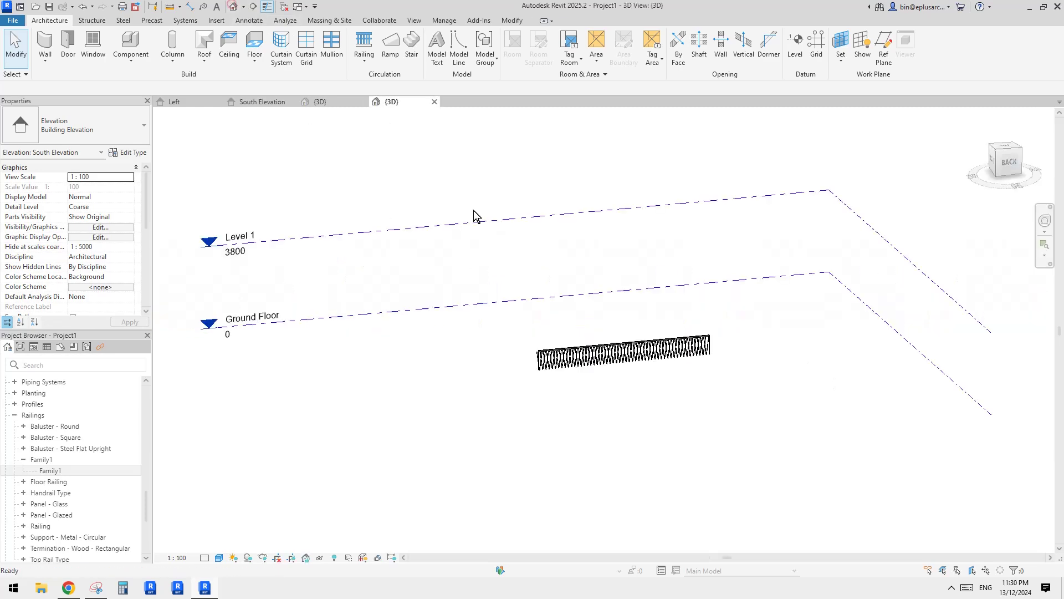
scroll(551, 350, up, 5)
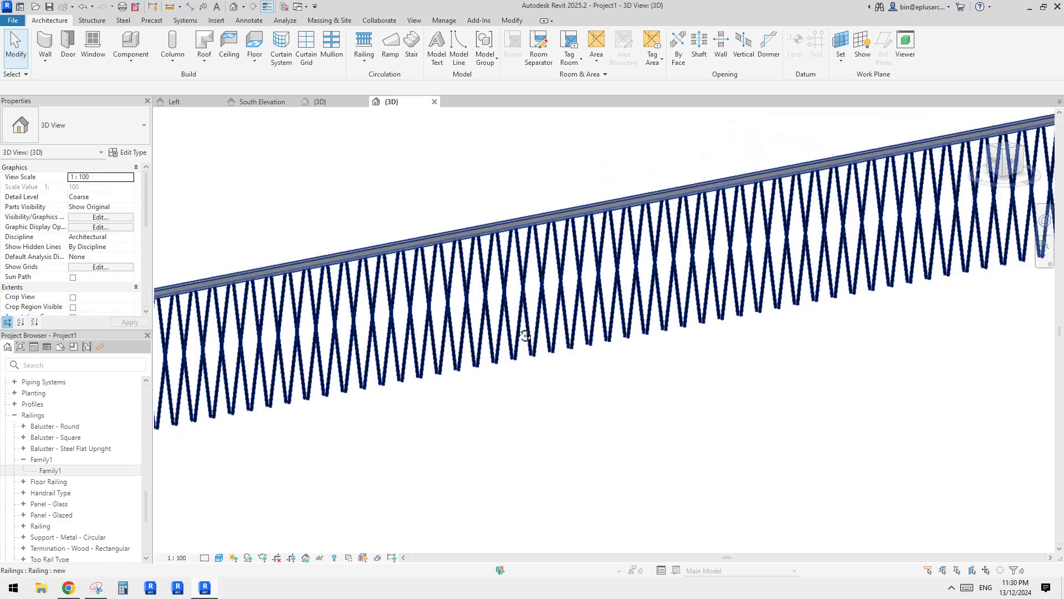
shift+middle_drag(551, 349, 651, 384)
scroll(541, 351, up, 6)
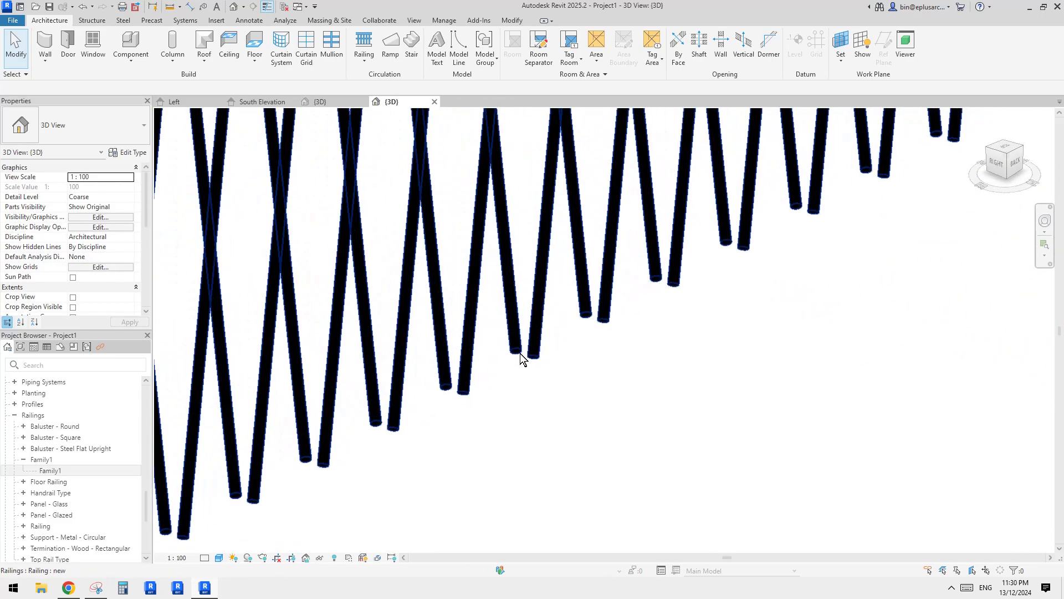
scroll(521, 353, up, 2)
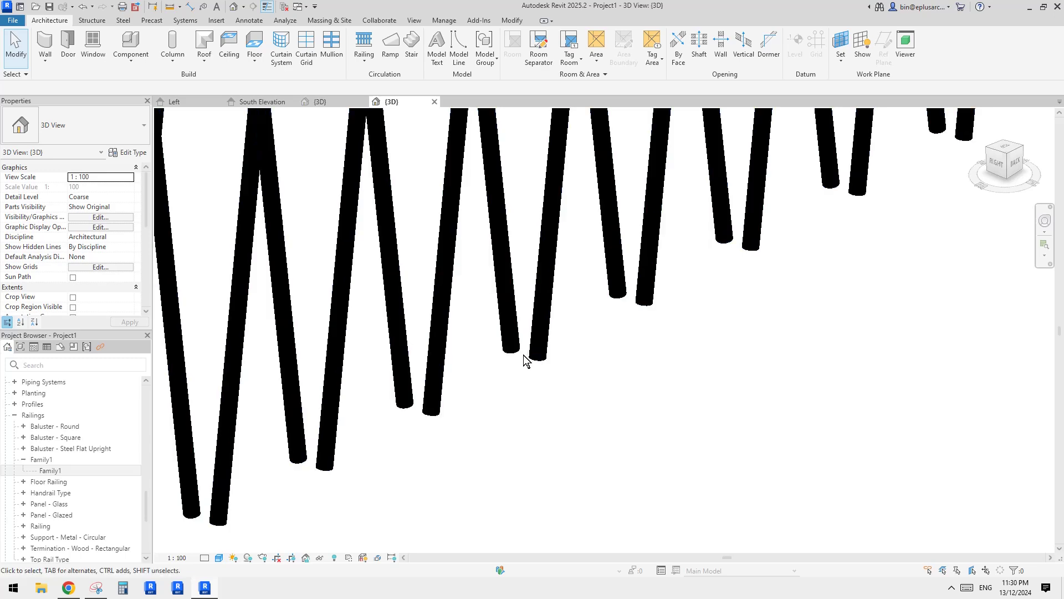
middle_drag(528, 353, 529, 349)
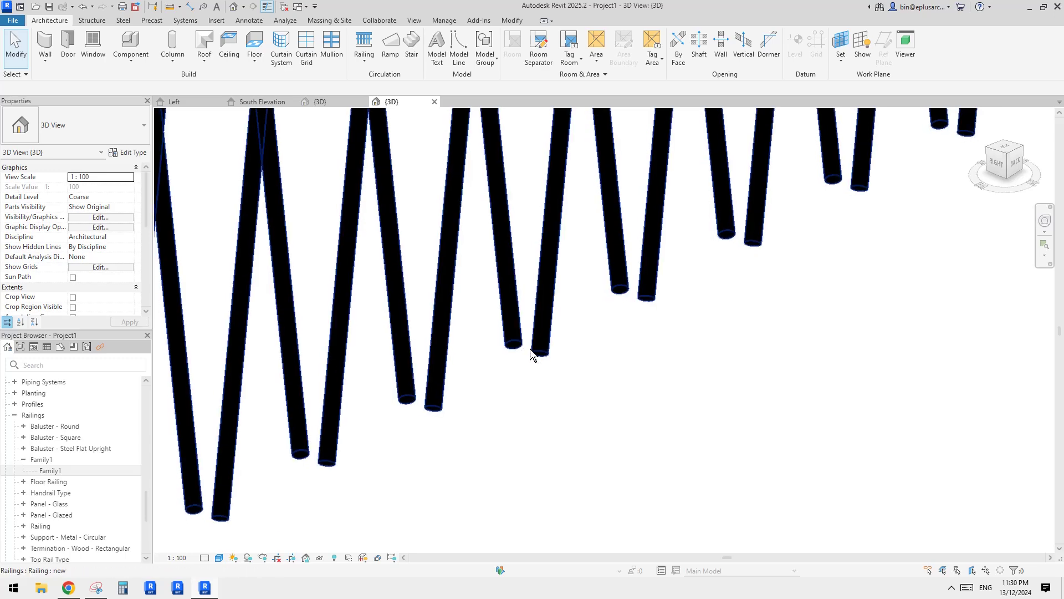
click(530, 353)
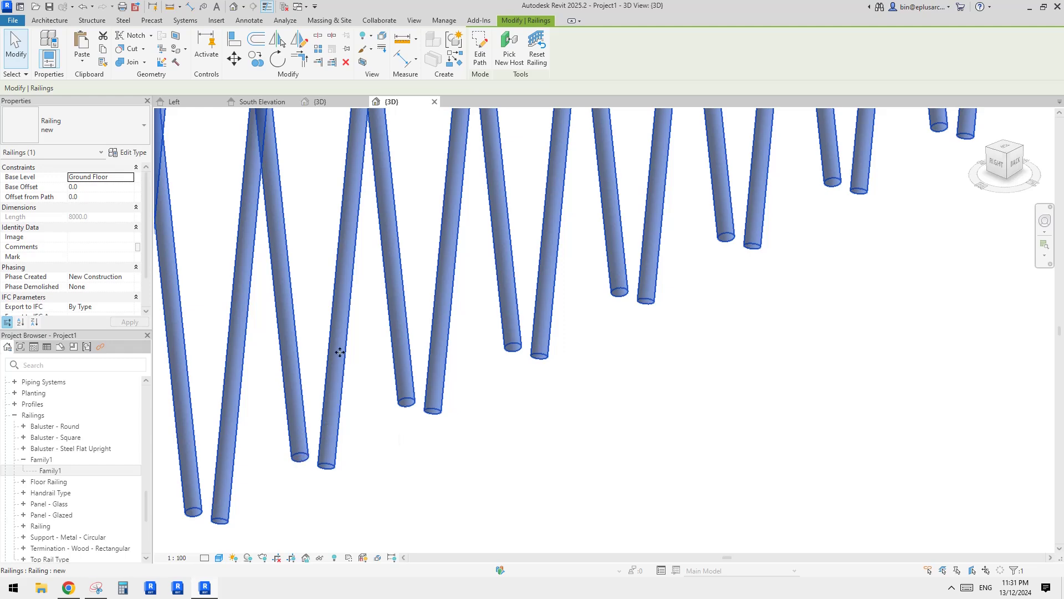
double_click(50, 470)
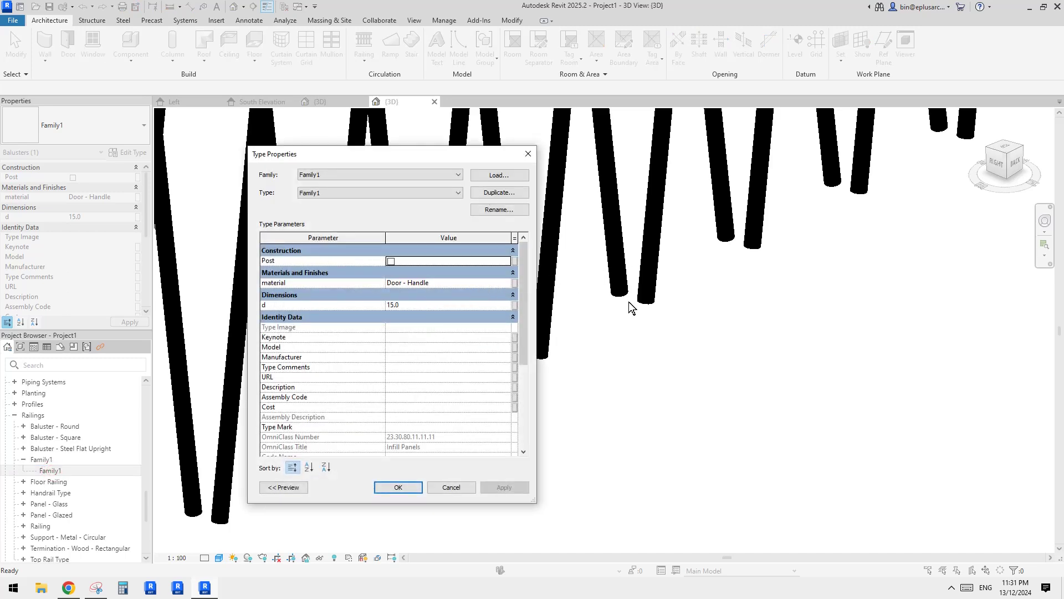
click(528, 155)
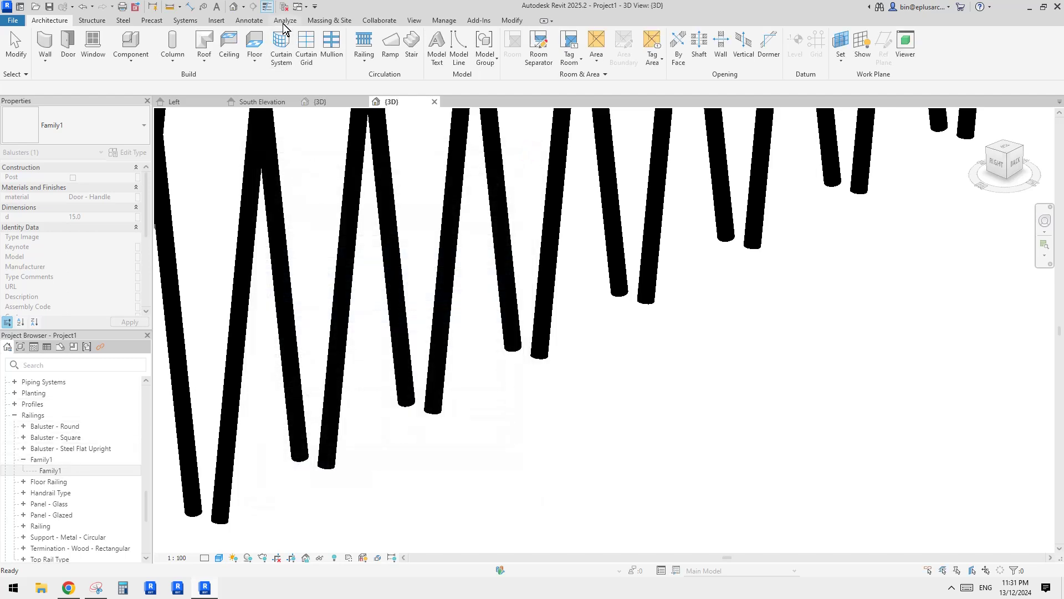
Step: Close the inactive views and open the baluster family's Ref. Level floor plan at the point where the legs meet
click(283, 6)
click(217, 101)
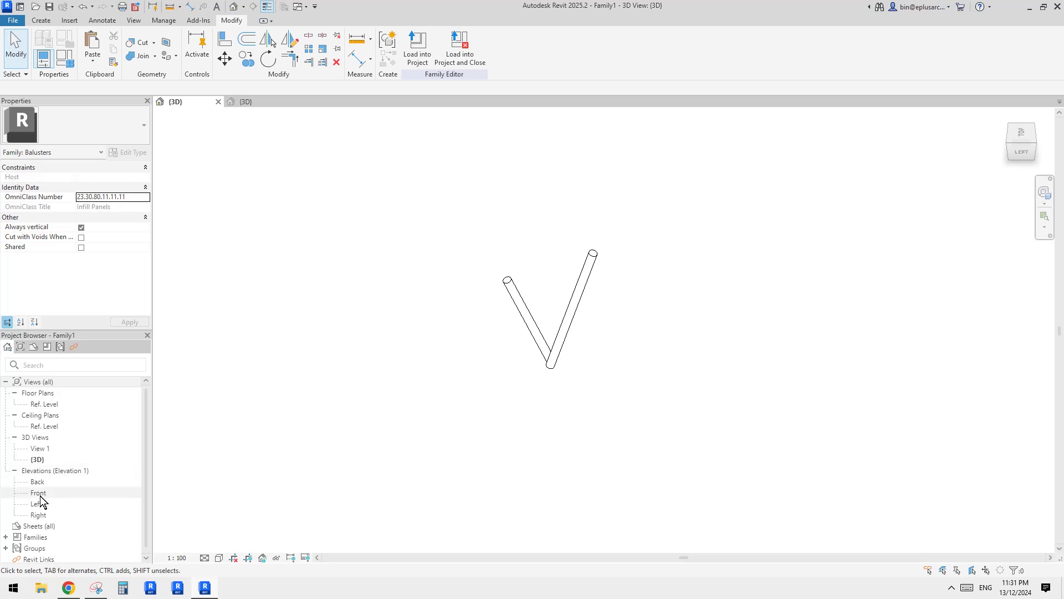
double_click(44, 404)
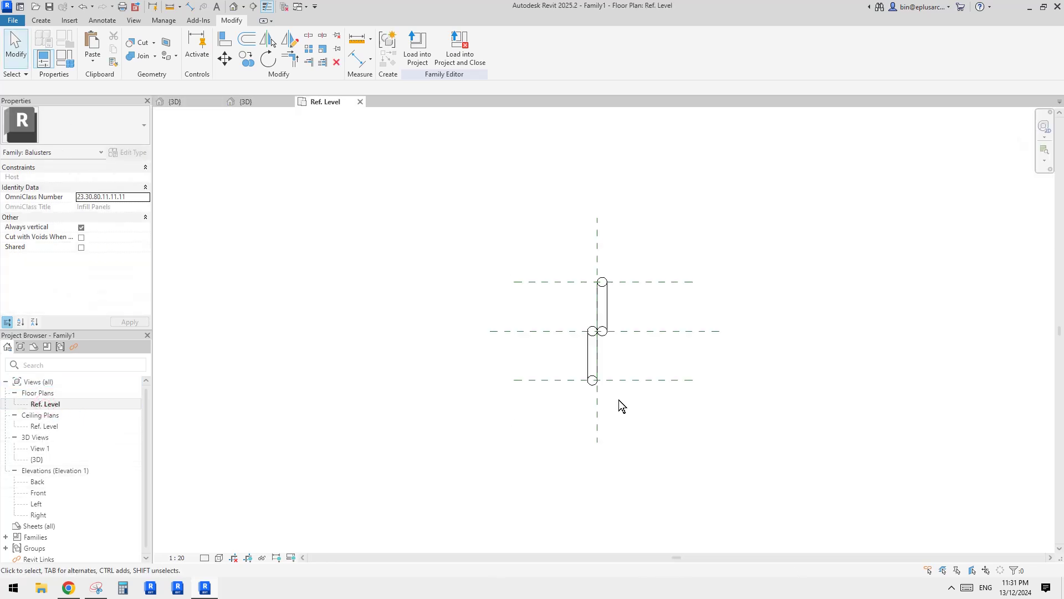
scroll(599, 344, up, 3)
click(638, 363)
middle_drag(640, 364, 626, 329)
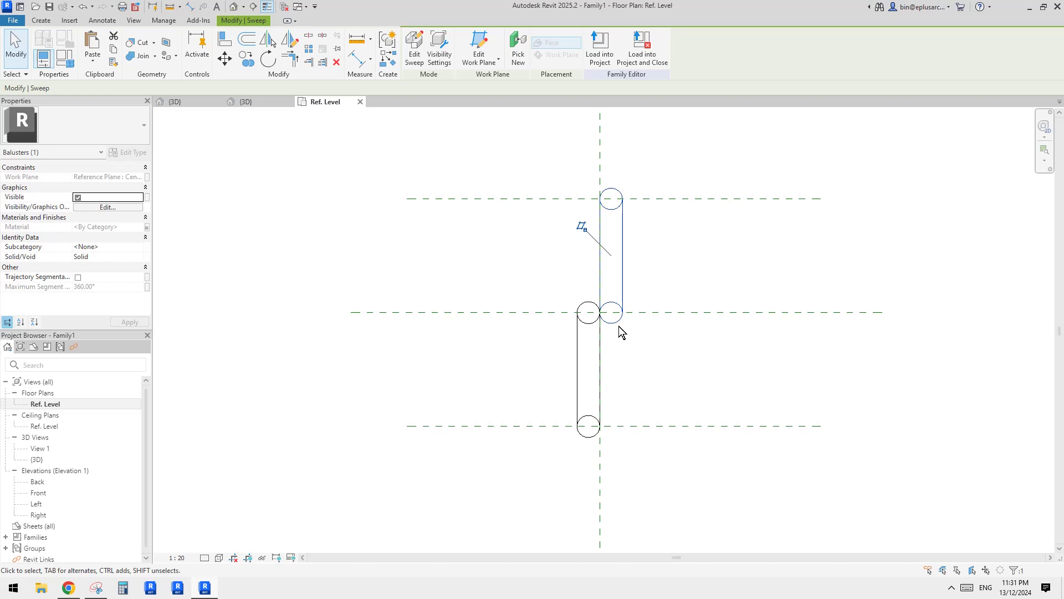
middle_drag(636, 316, 626, 326)
click(631, 322)
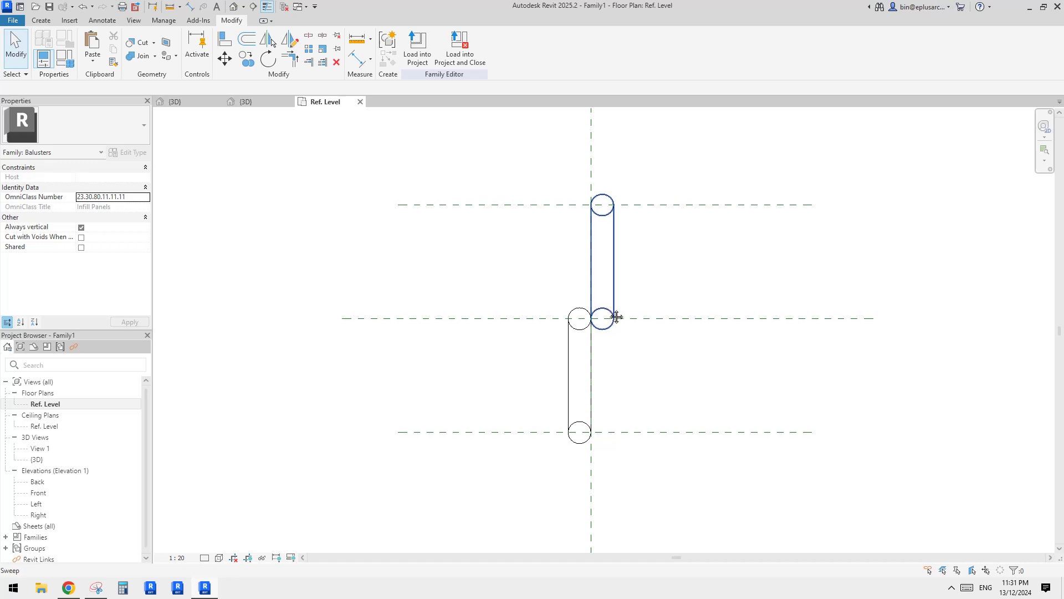
Step: Draw a vertical reference plane through the centre of the lower leg's circles and mirror it about the vertical centre plane
key(p)
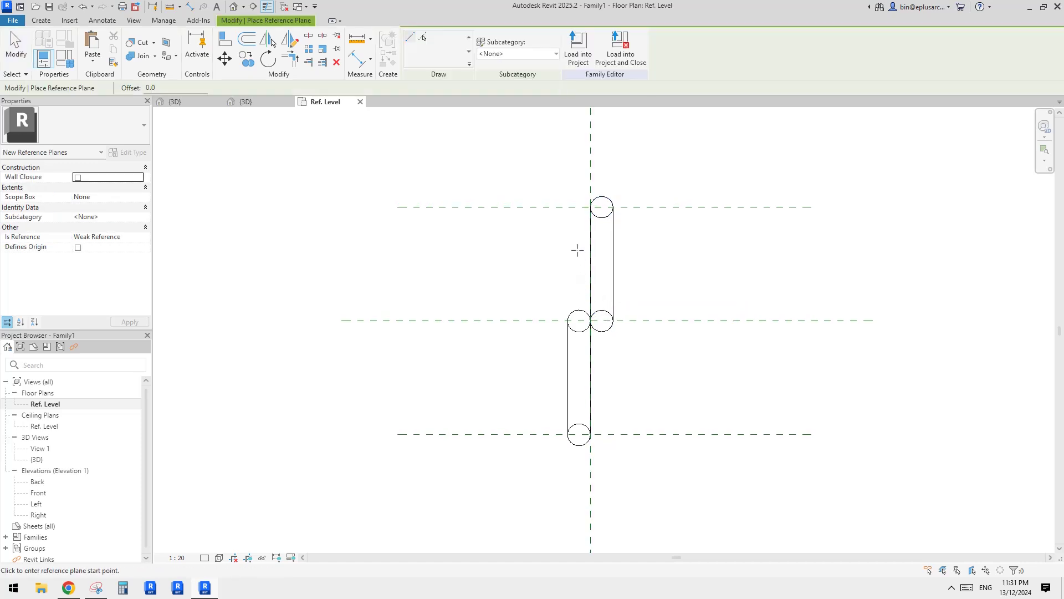
click(579, 186)
click(579, 502)
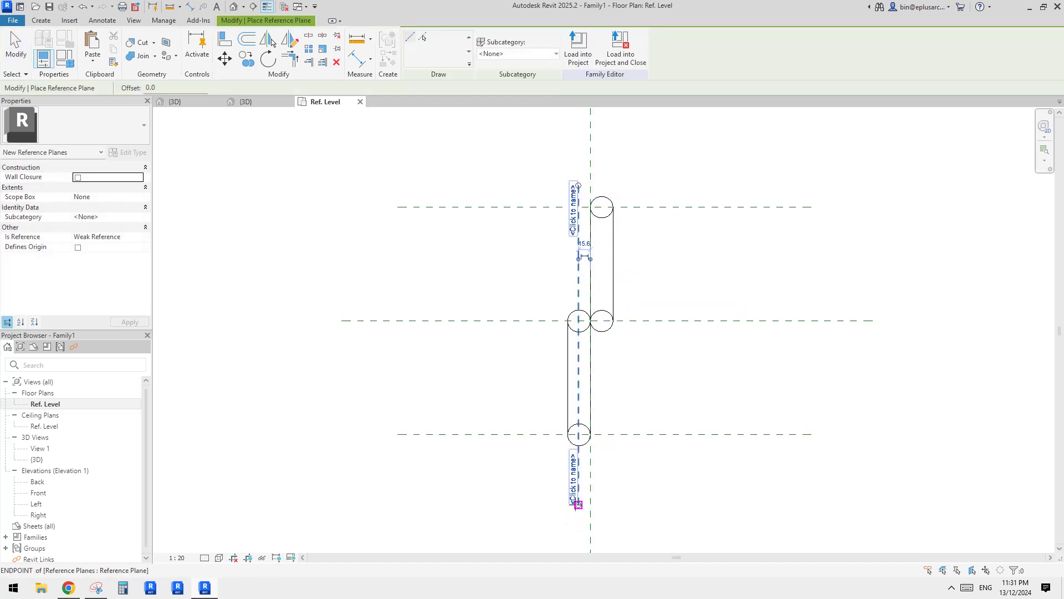
key(Escape)
click(579, 493)
key(m)
key(m)
click(590, 483)
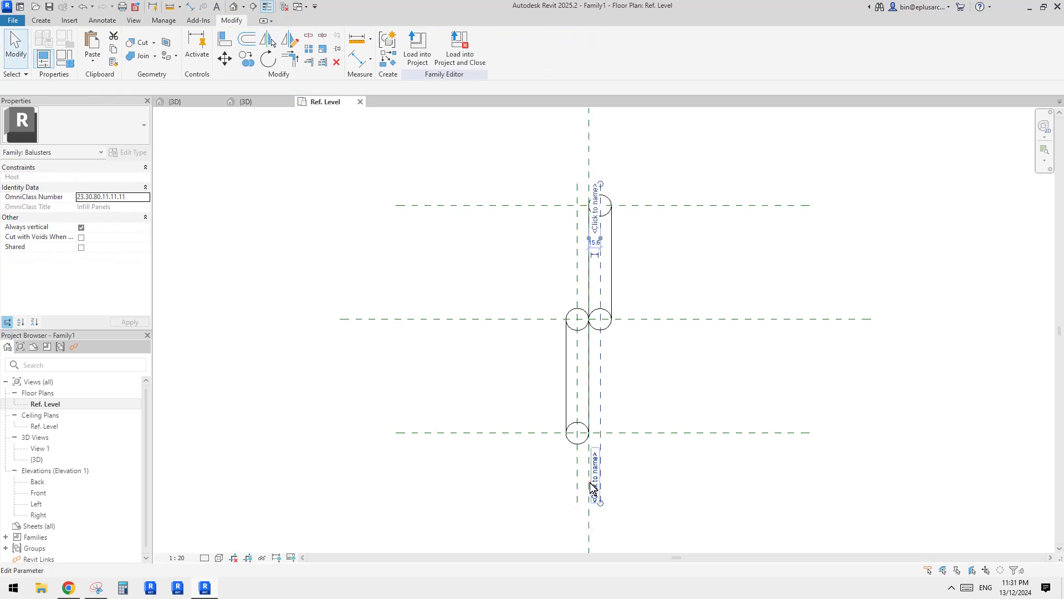
Step: Dimension the two new reference planes to the vertical centre plane and constrain the spacing to be equal
key(d)
key(i)
click(577, 466)
click(589, 465)
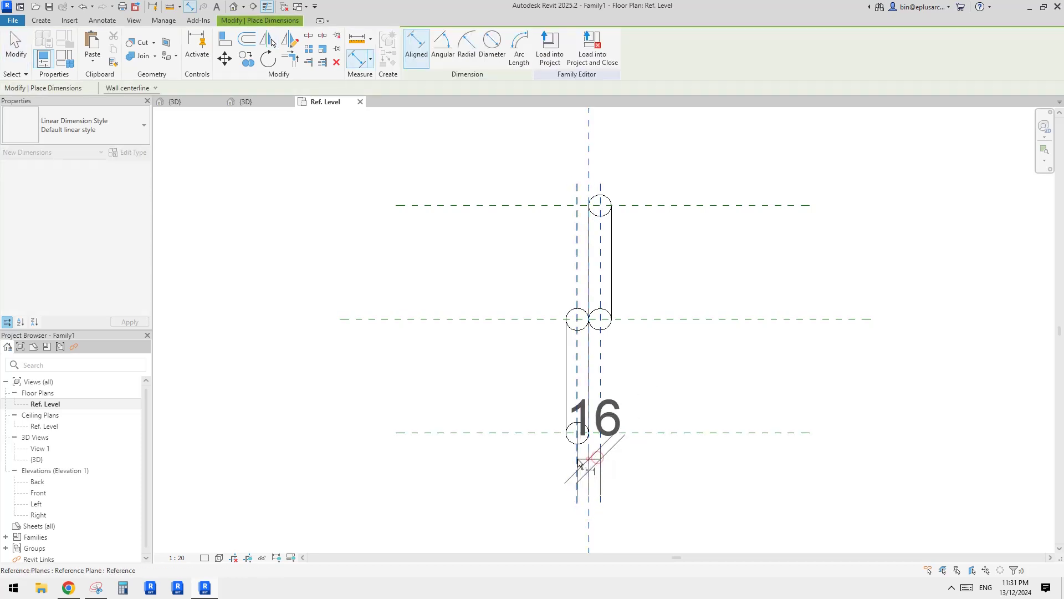
click(600, 465)
middle_drag(646, 526, 646, 413)
click(665, 417)
click(646, 352)
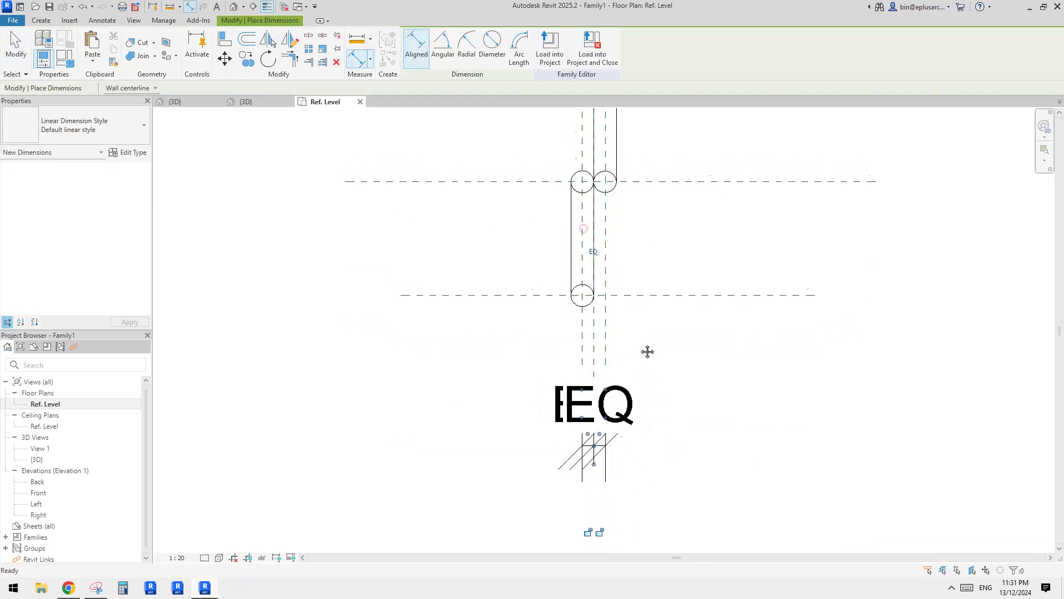
Step: Add an overall aligned dimension between the two outer vertical reference planes, below the equality dimension
click(609, 339)
click(586, 341)
click(681, 524)
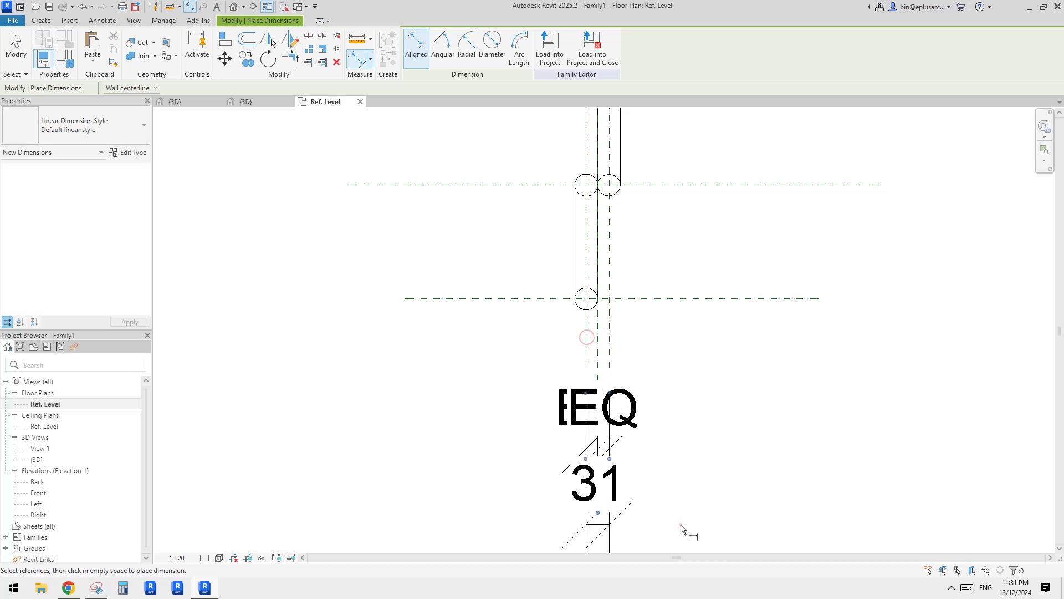
Step: Label the overall dimension between the two outer vertical reference planes with the parameter d
key(Escape)
click(612, 505)
scroll(612, 499, down, 2)
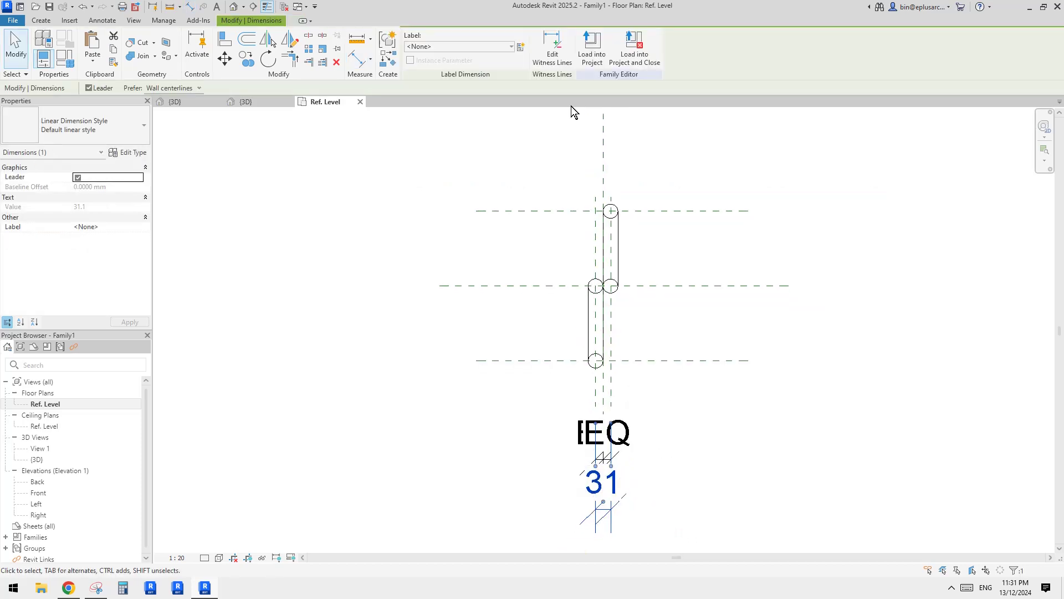
click(511, 46)
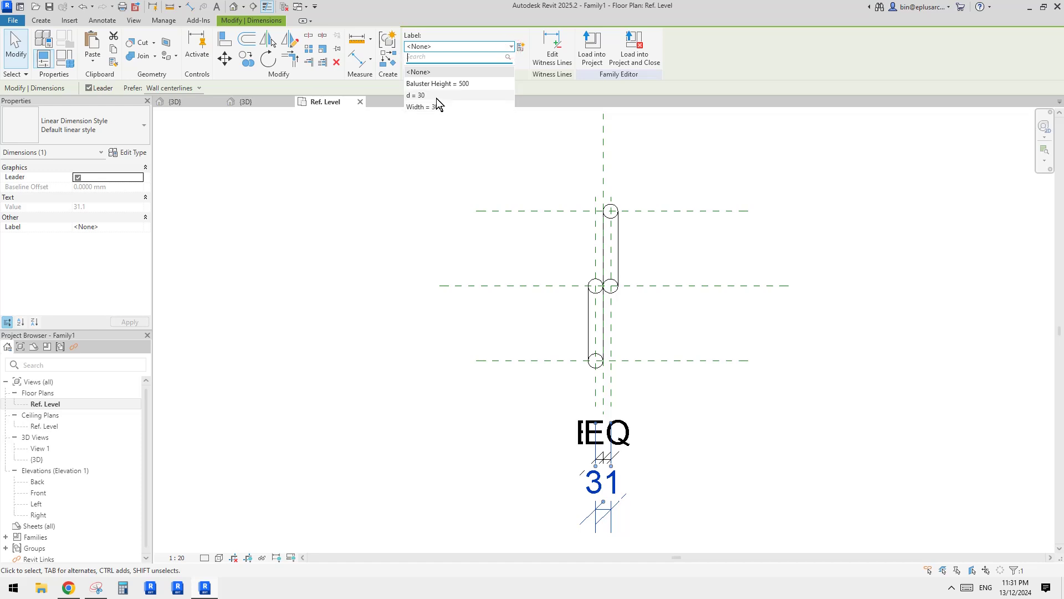
click(425, 95)
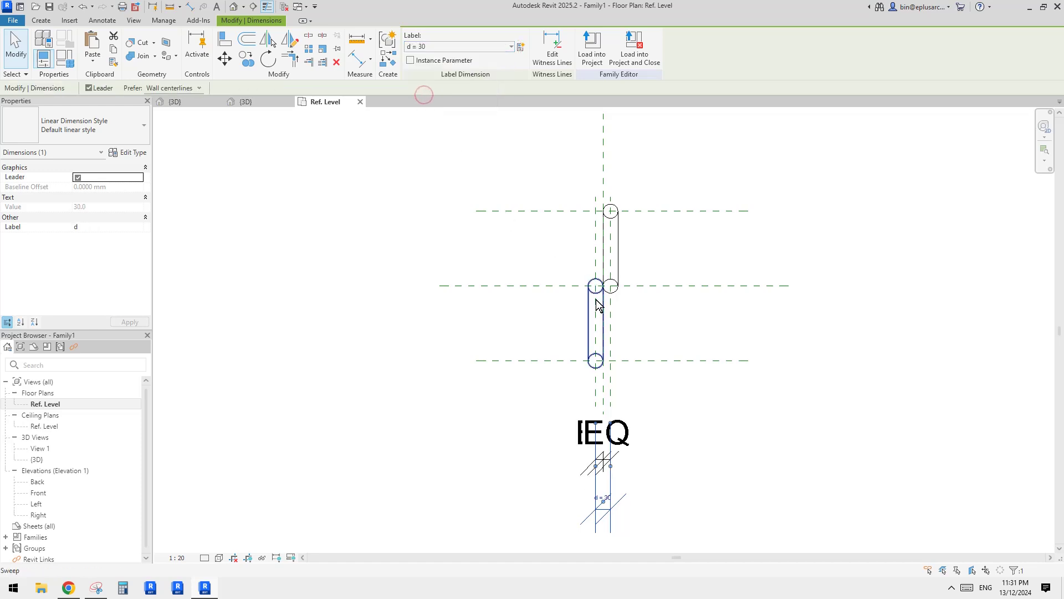
click(619, 301)
Step: Try to set the lower leg sweep's work plane to the vertical reference plane through its circles while editing the sweep, using the Left elevation
scroll(617, 321, up, 3)
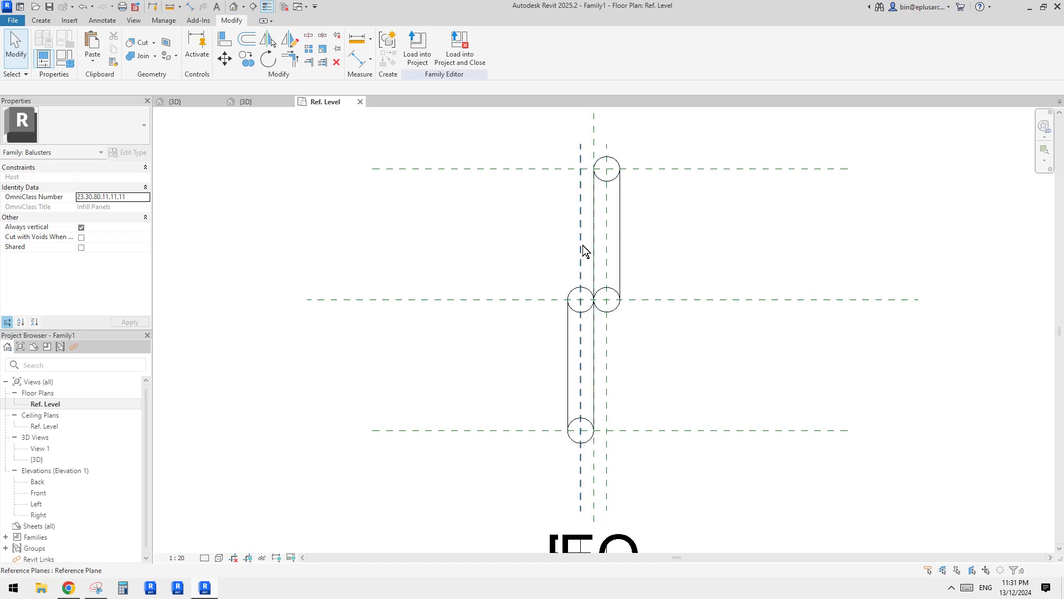
click(577, 291)
middle_drag(577, 291, 576, 280)
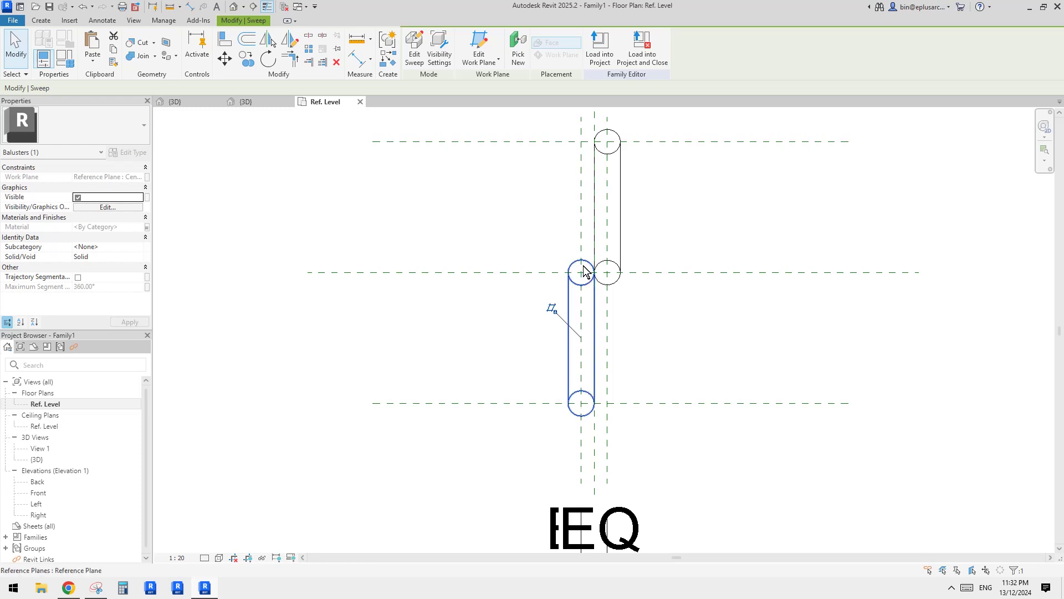
middle_drag(598, 297, 602, 302)
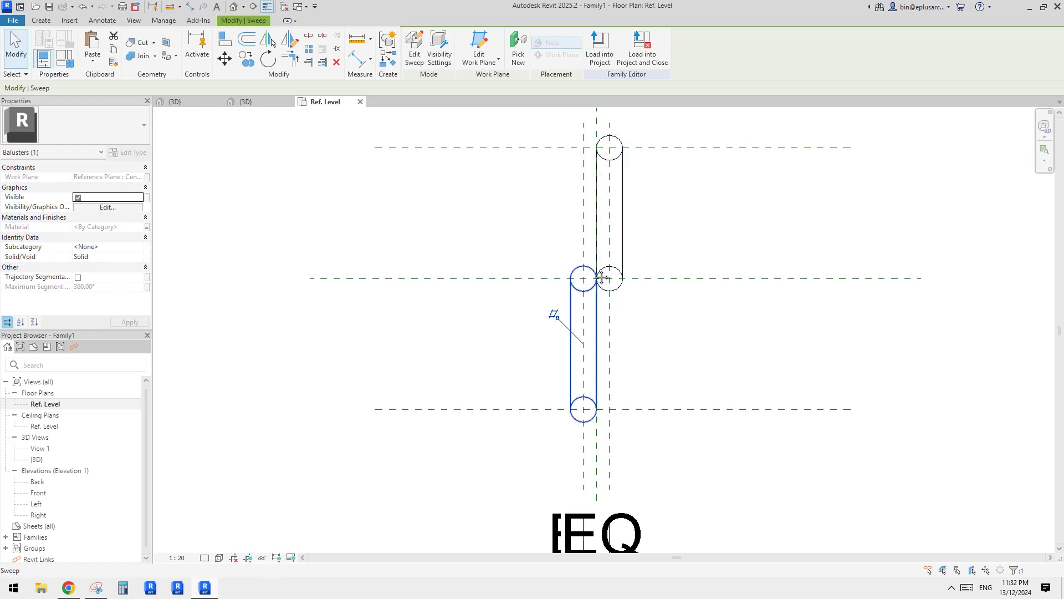
middle_drag(583, 205, 583, 206)
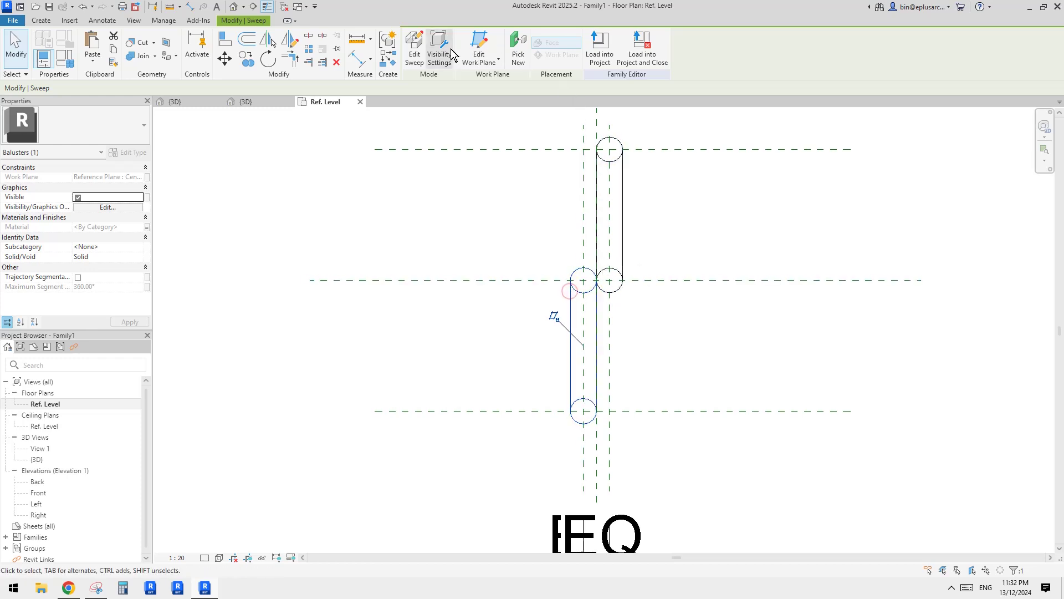
click(415, 50)
mouse_move(607, 315)
middle_down()
mouse_move(606, 288)
mouse_move(593, 299)
middle_up()
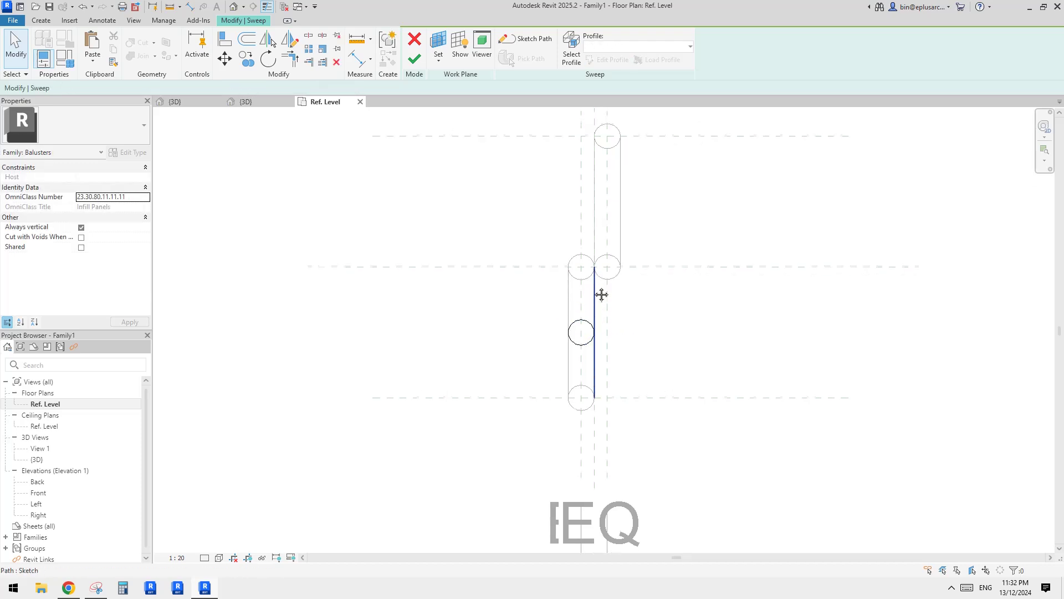
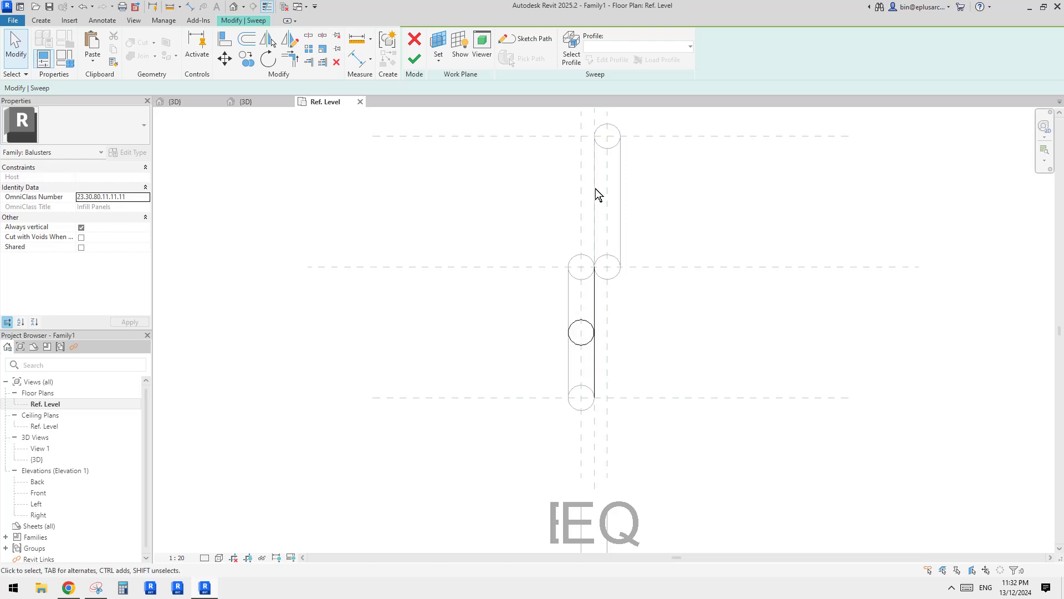
click(440, 41)
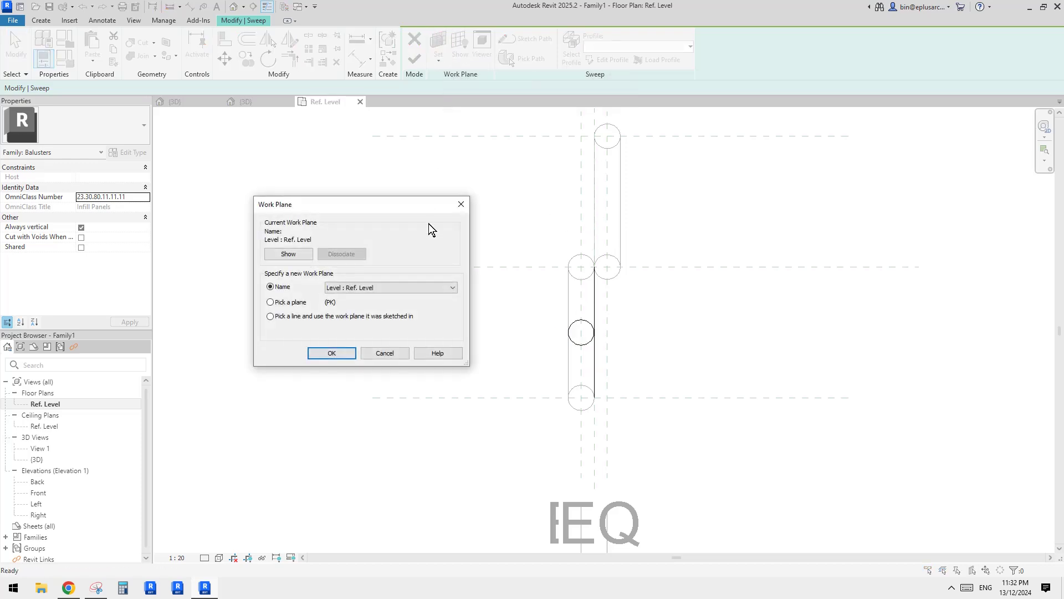
click(321, 352)
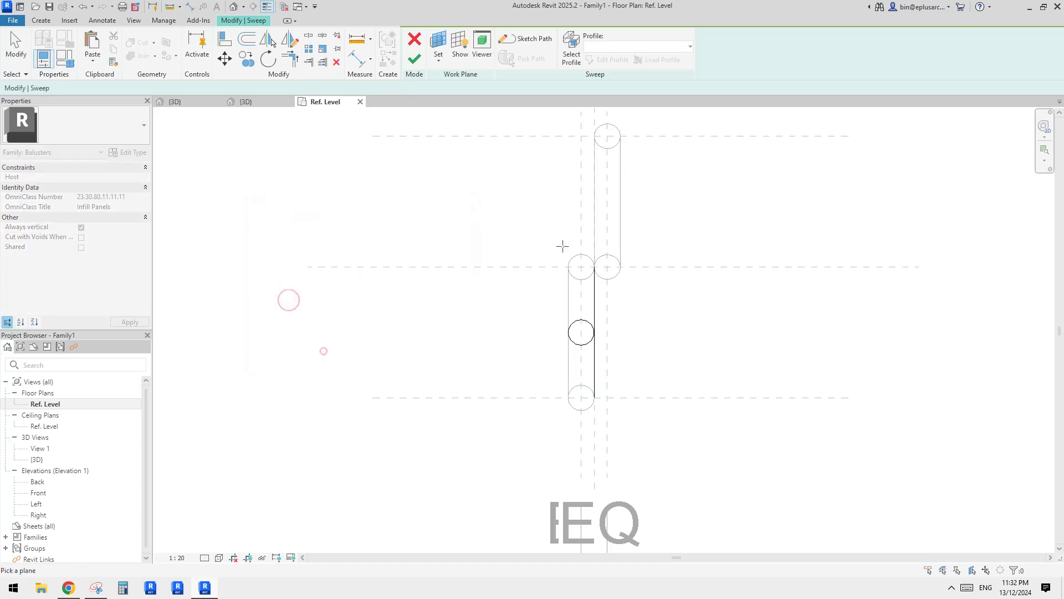
click(580, 225)
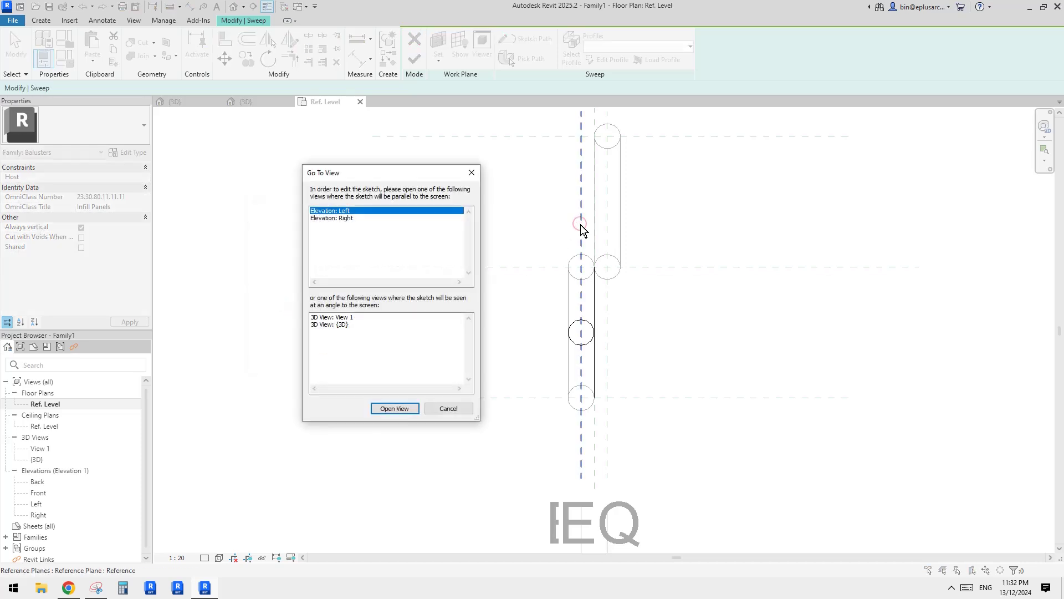
click(392, 409)
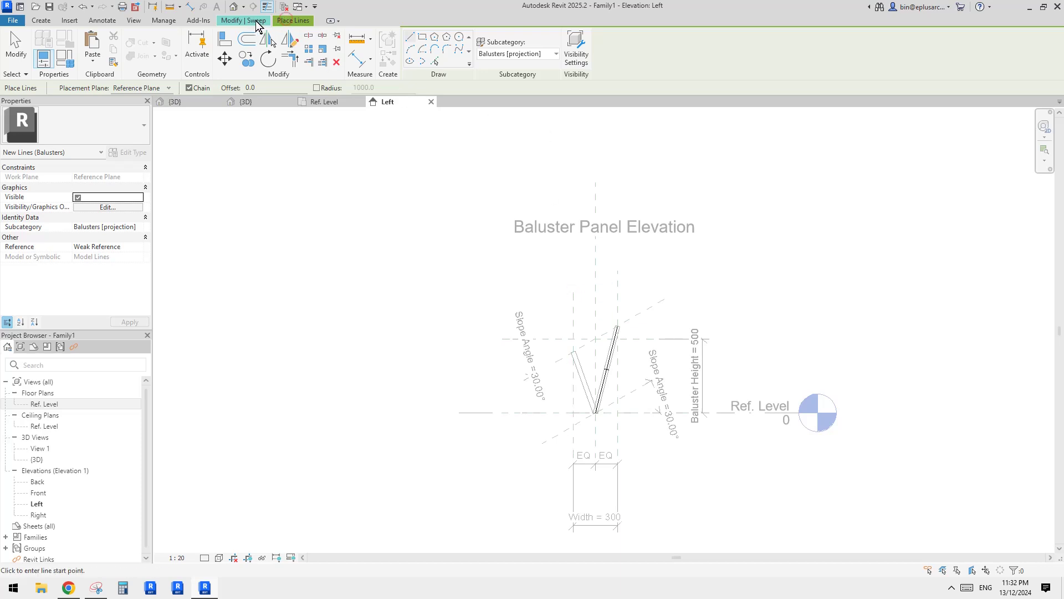
Step: Open the sweep's path sketch in the Left elevation and finish it without edits
click(257, 21)
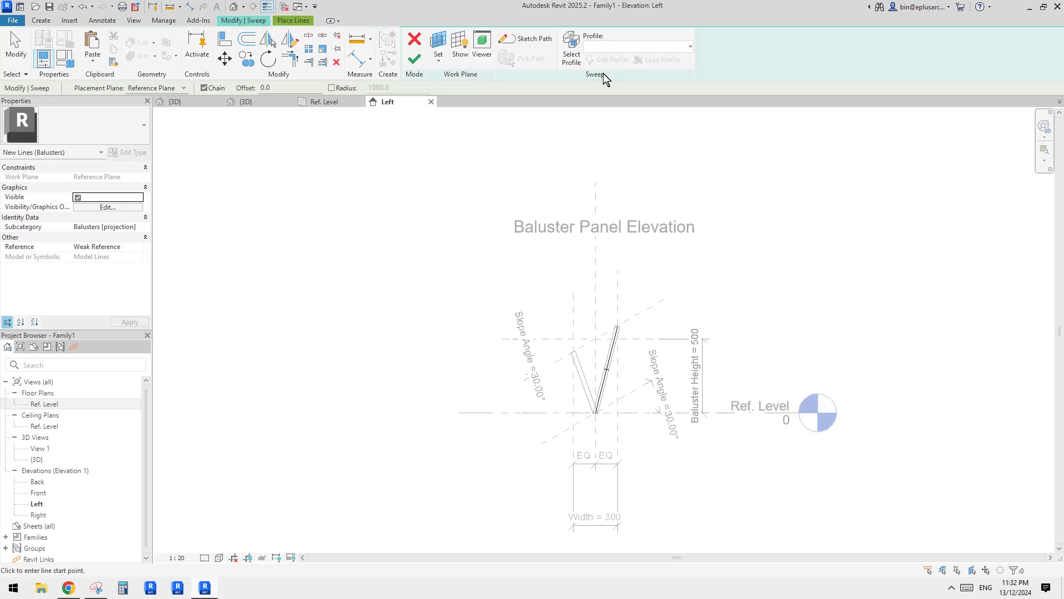
click(573, 59)
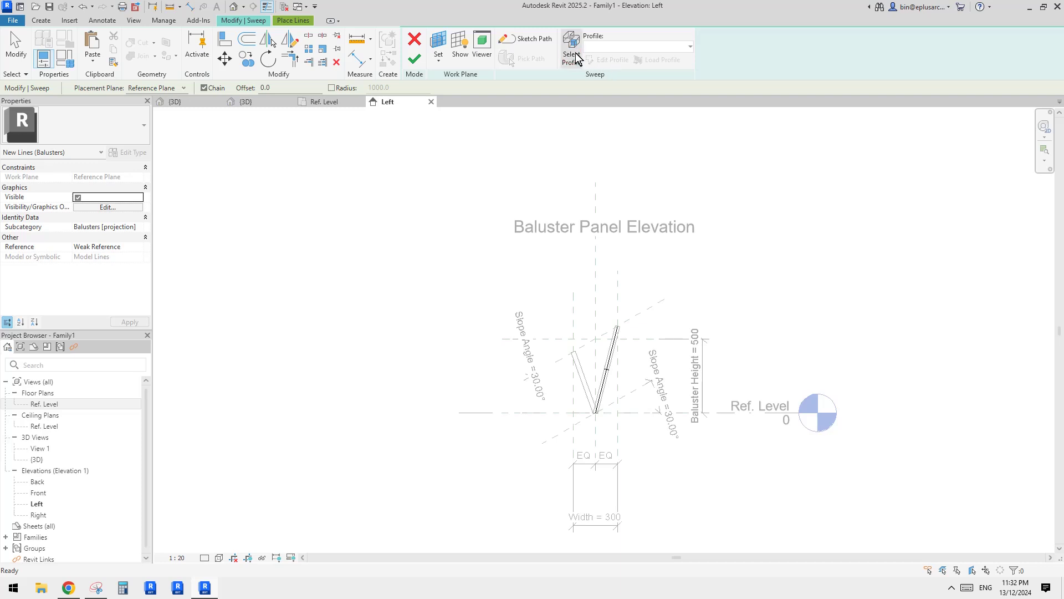
click(574, 66)
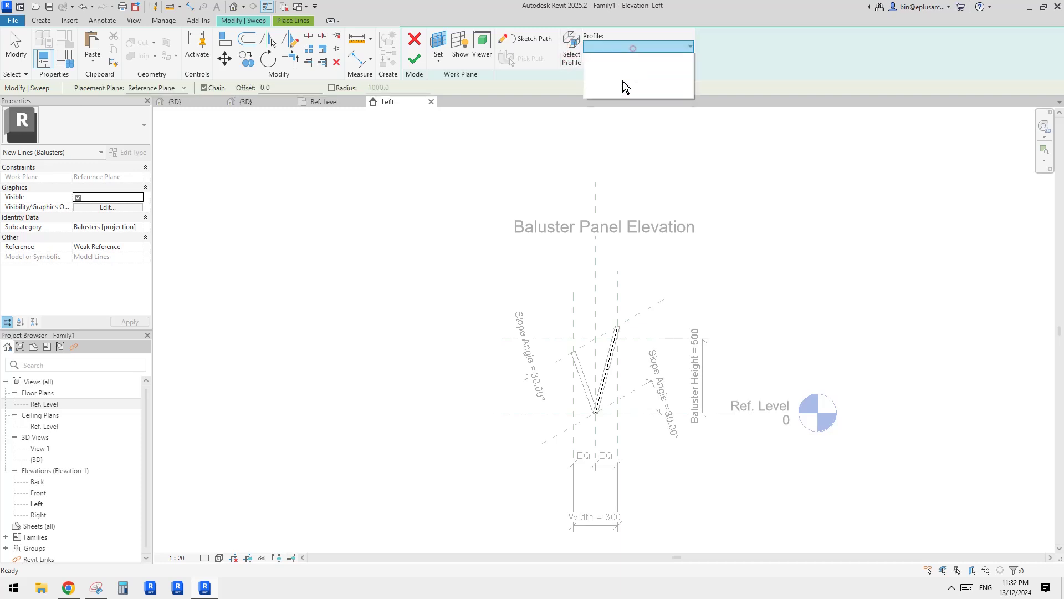
click(571, 62)
click(536, 42)
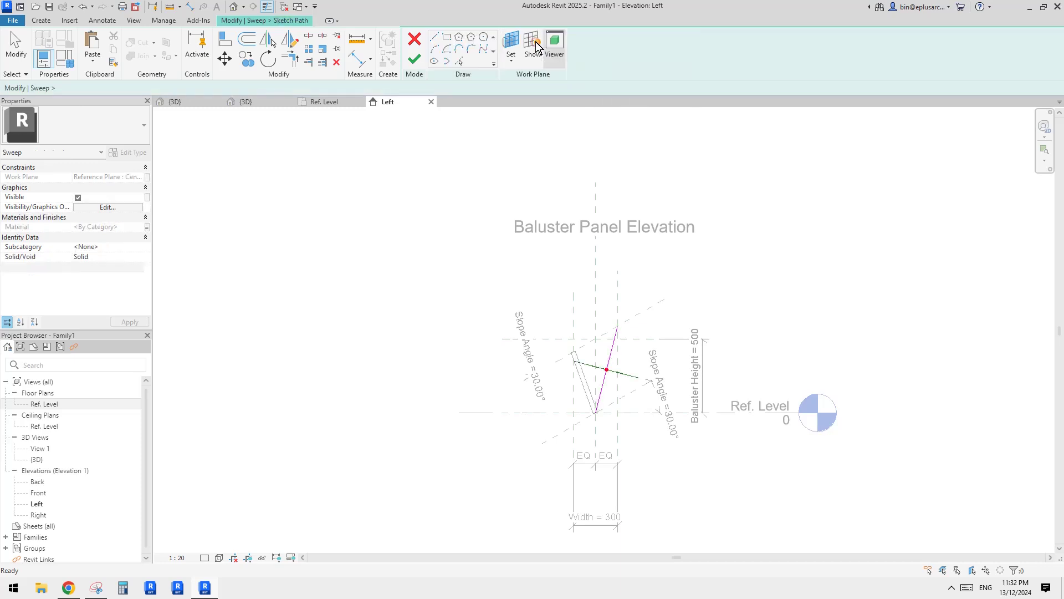
click(413, 60)
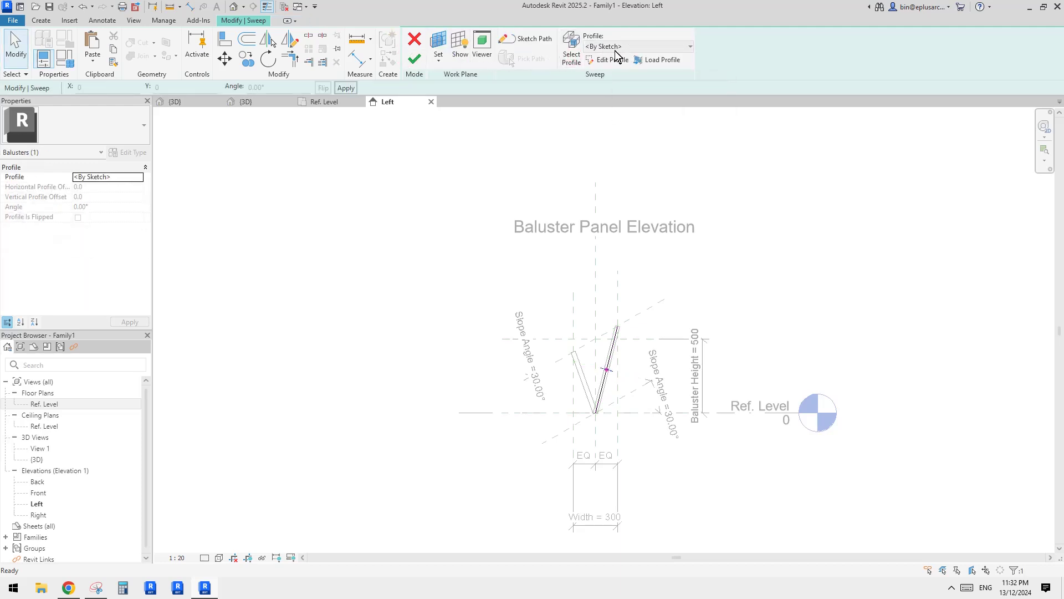
Step: Inspect the sweep's circular profile and its diameter dimension in the Ref. Level plan, and cancel the sweep edit
click(608, 61)
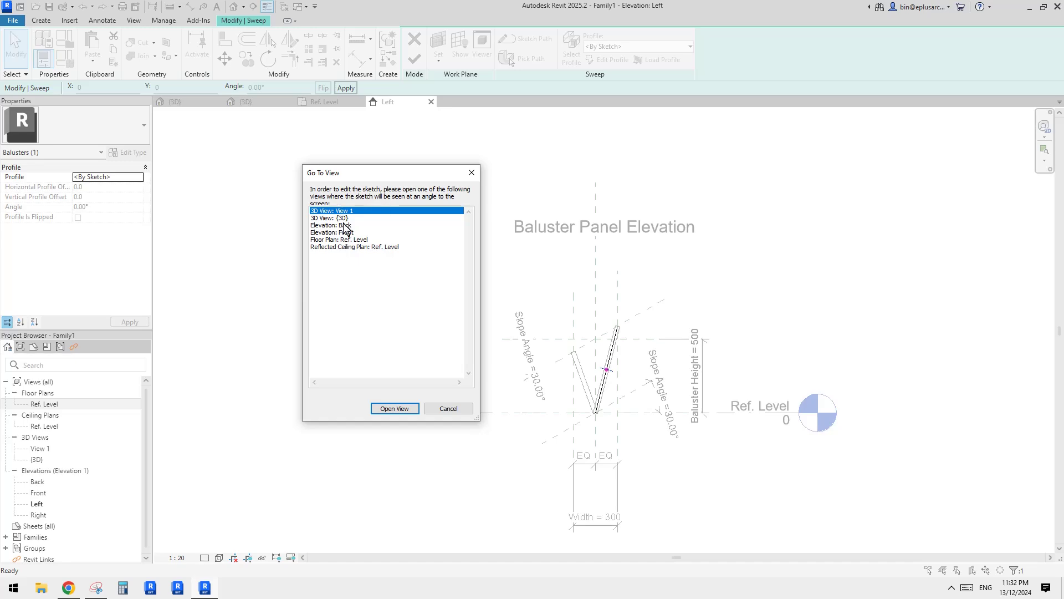
click(400, 409)
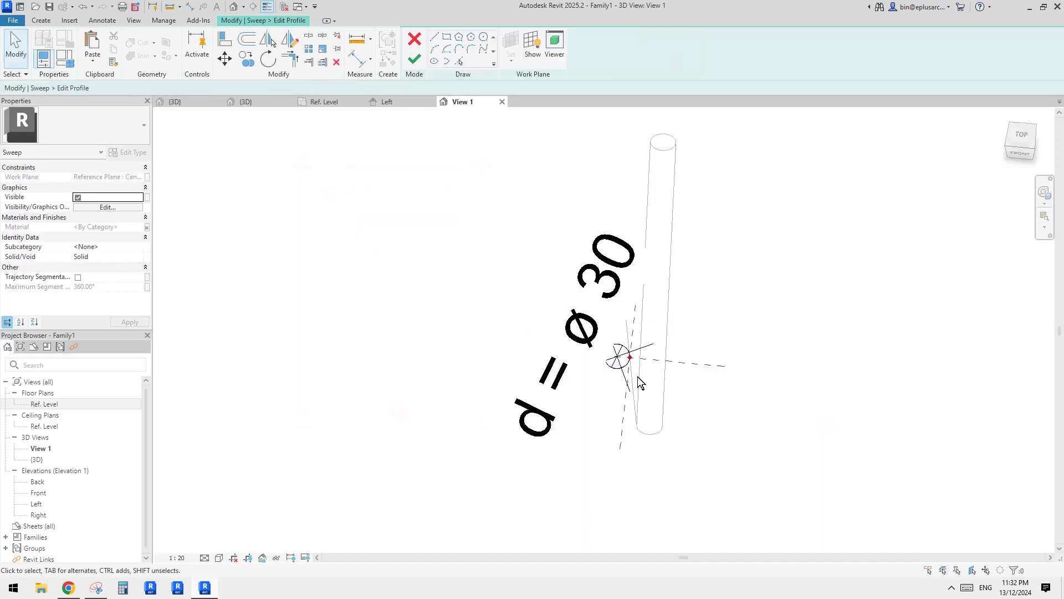
double_click(50, 405)
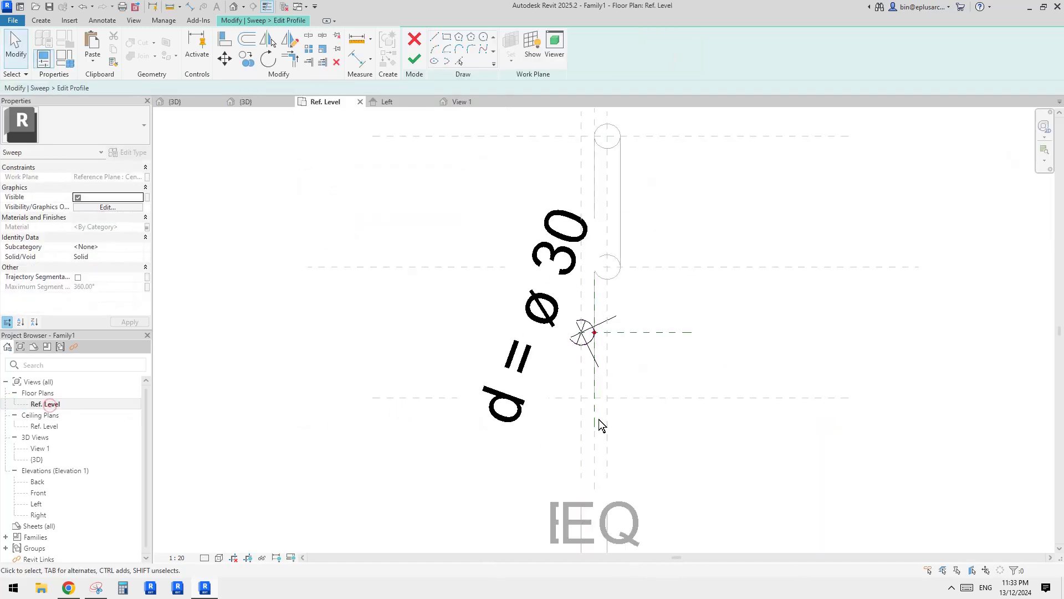
scroll(603, 367, up, 3)
scroll(604, 357, down, 1)
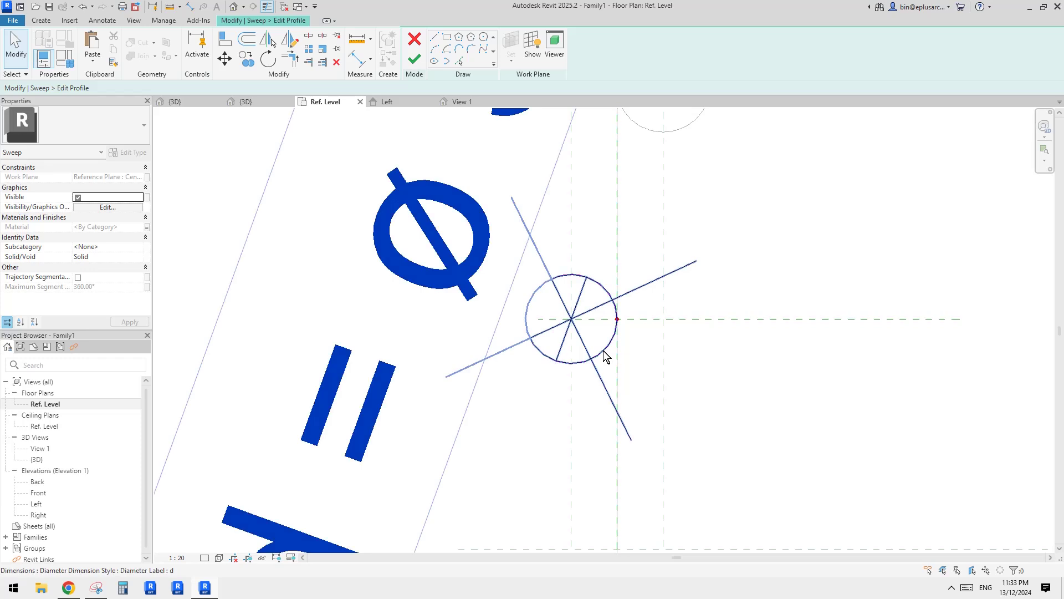
click(604, 356)
scroll(605, 356, down, 5)
key(Escape)
scroll(615, 359, down, 3)
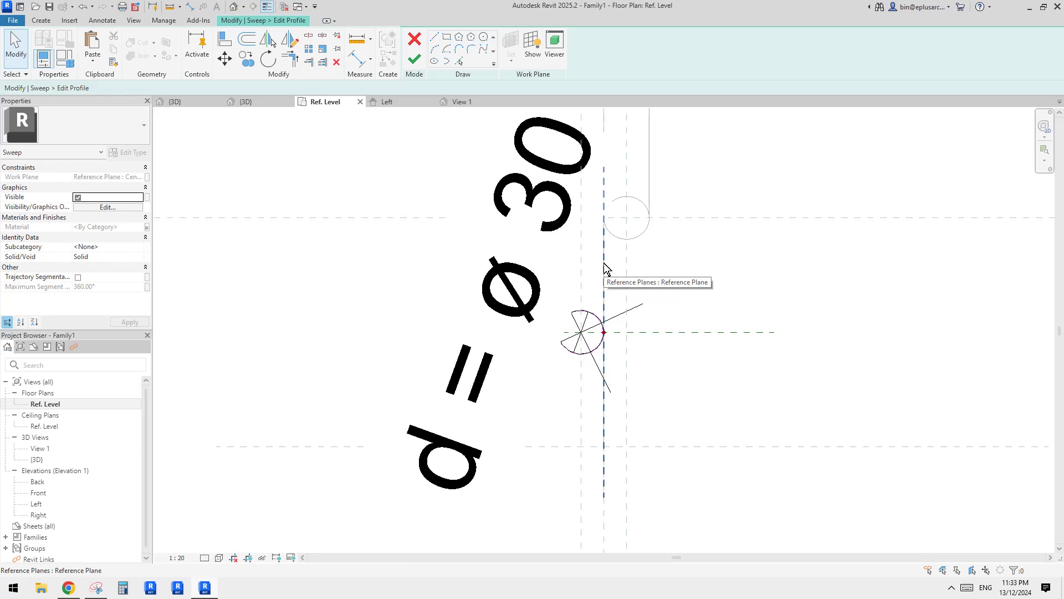
scroll(582, 248, down, 1)
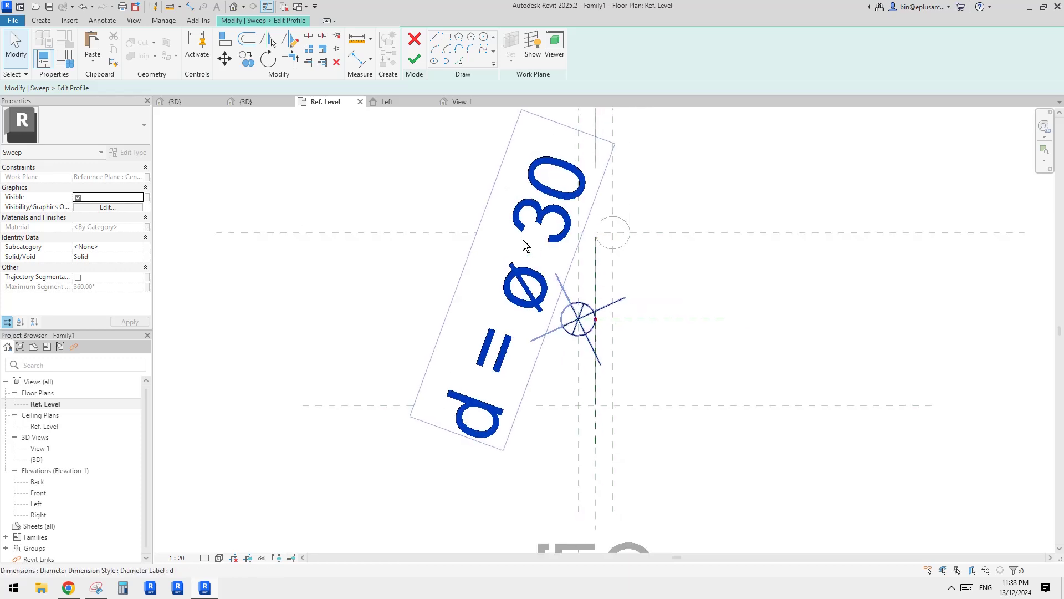
click(423, 58)
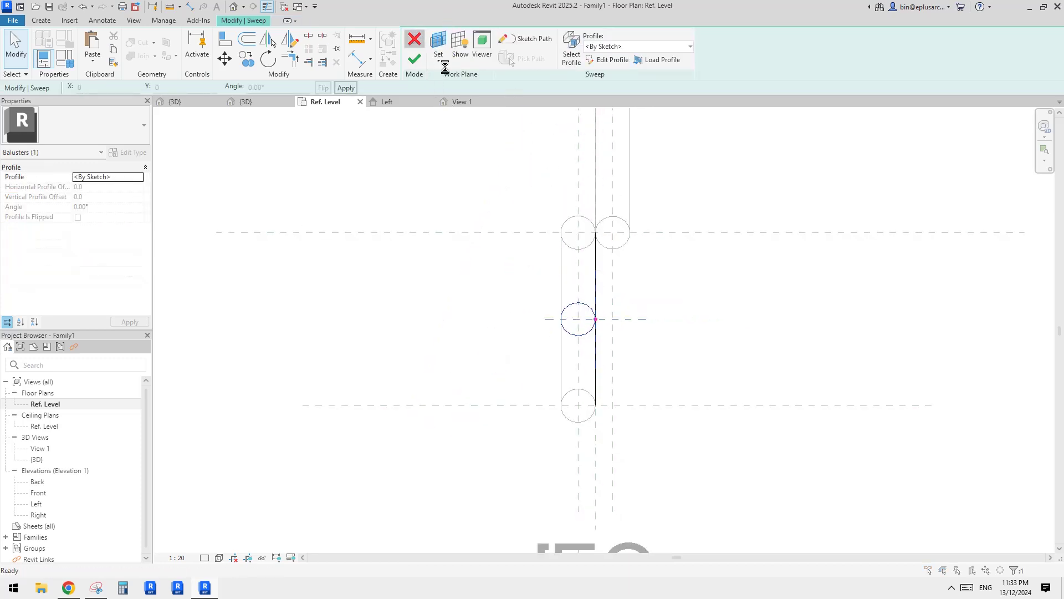
click(415, 38)
Step: Set the lower leg sweep's work plane to the vertical reference plane through the centres of its circles
click(552, 300)
scroll(615, 300, down, 1)
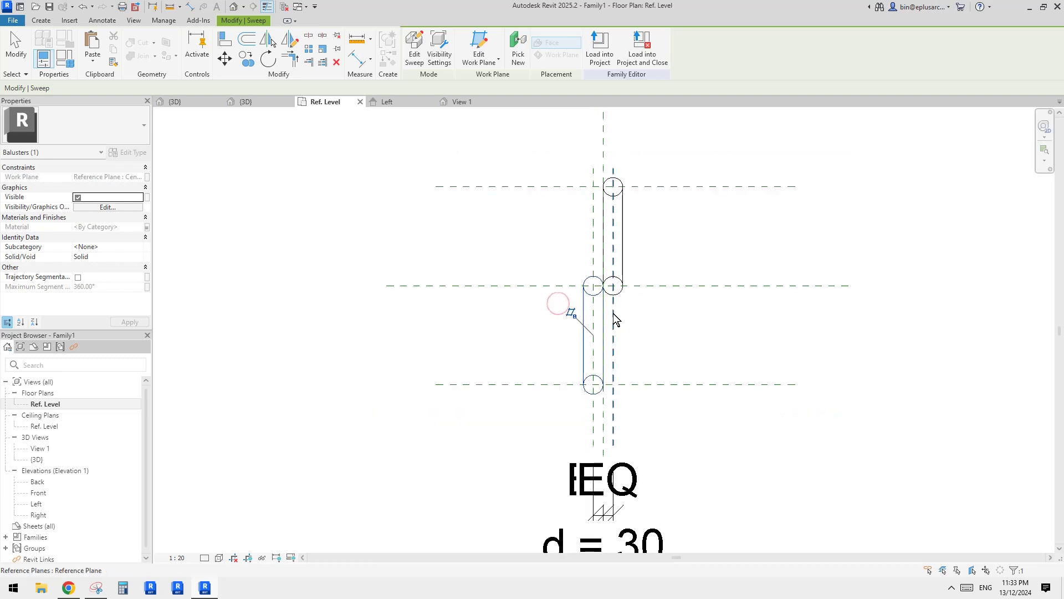
click(627, 301)
click(592, 313)
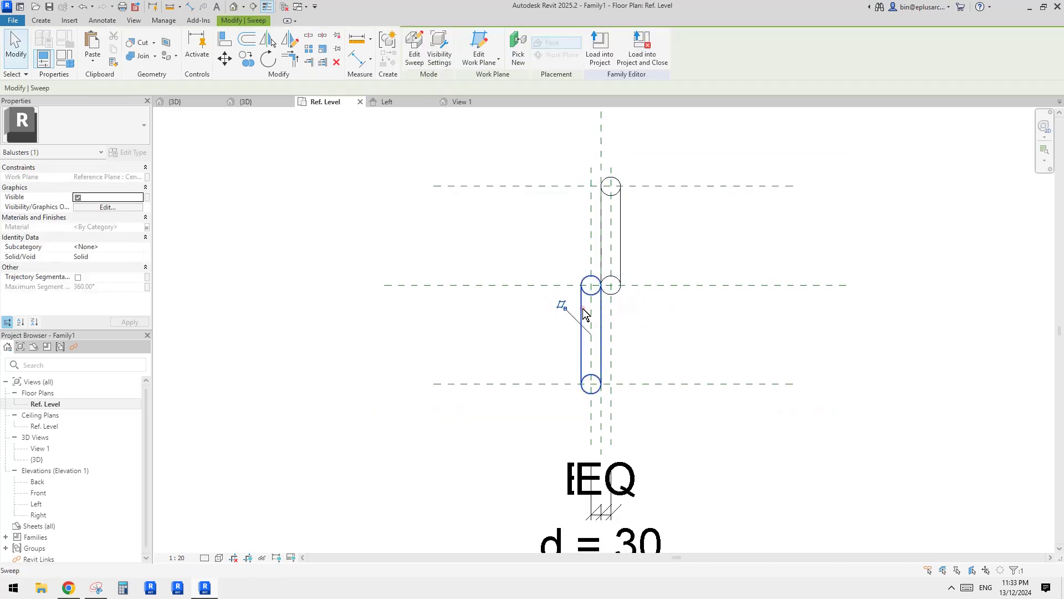
scroll(591, 310, up, 1)
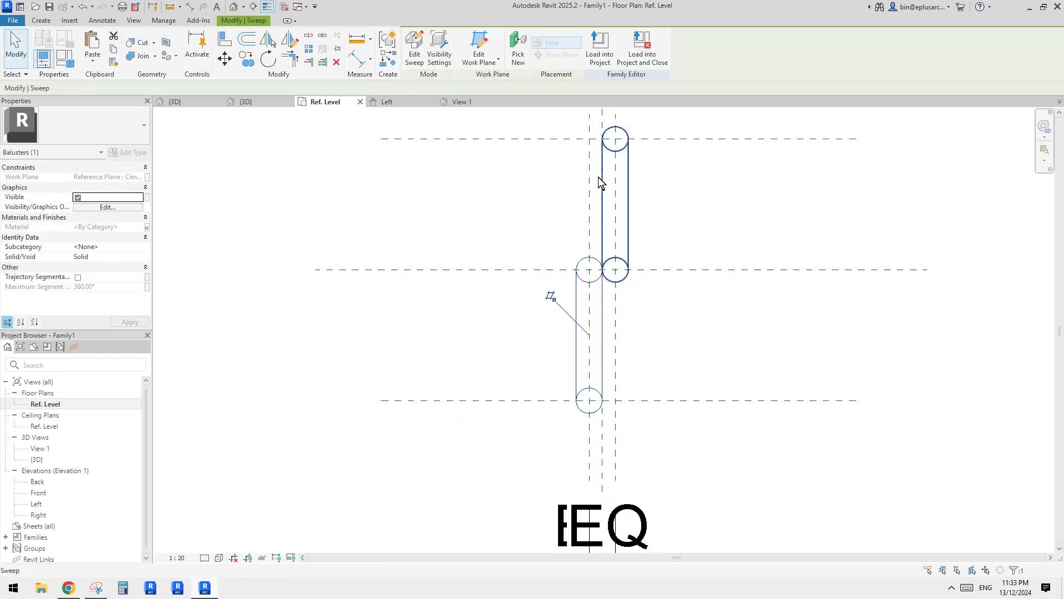
click(480, 45)
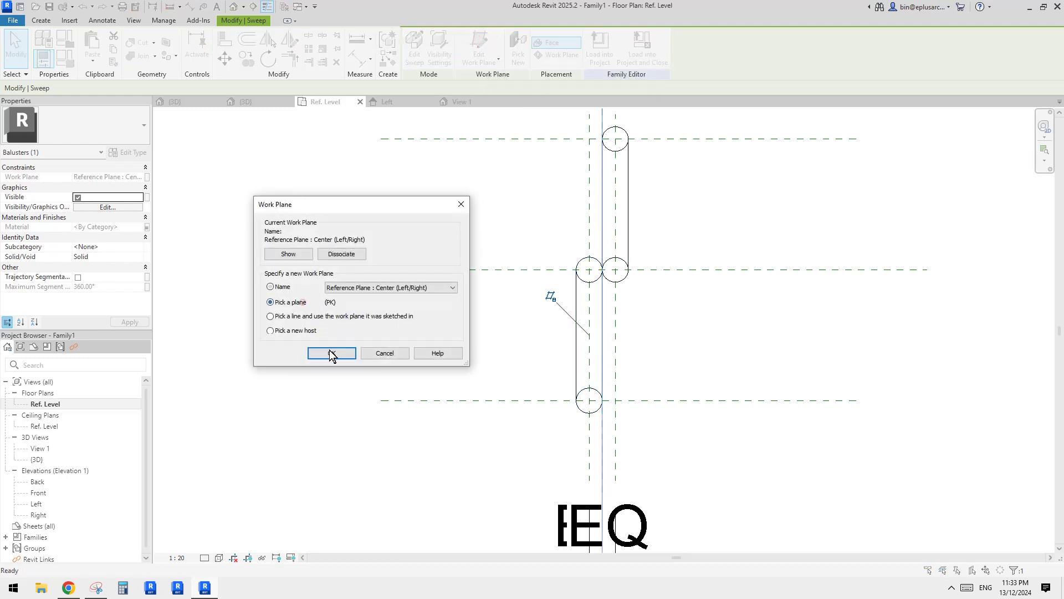
click(331, 354)
click(591, 236)
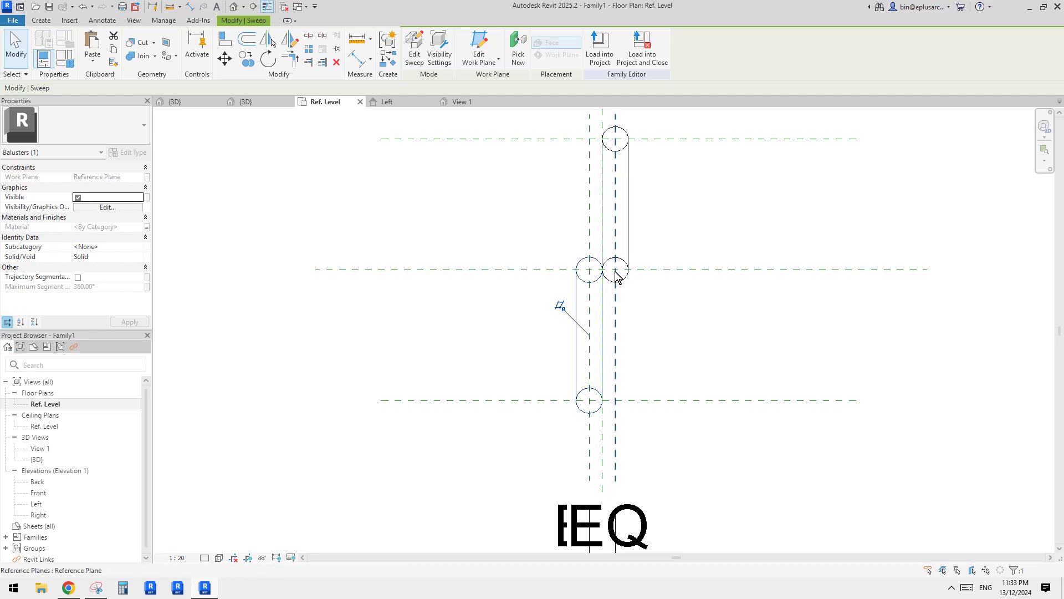
Step: Reopen the lower leg's sweep for editing and check its path and profile against the reference plane in plan
key(Escape)
click(577, 282)
click(420, 60)
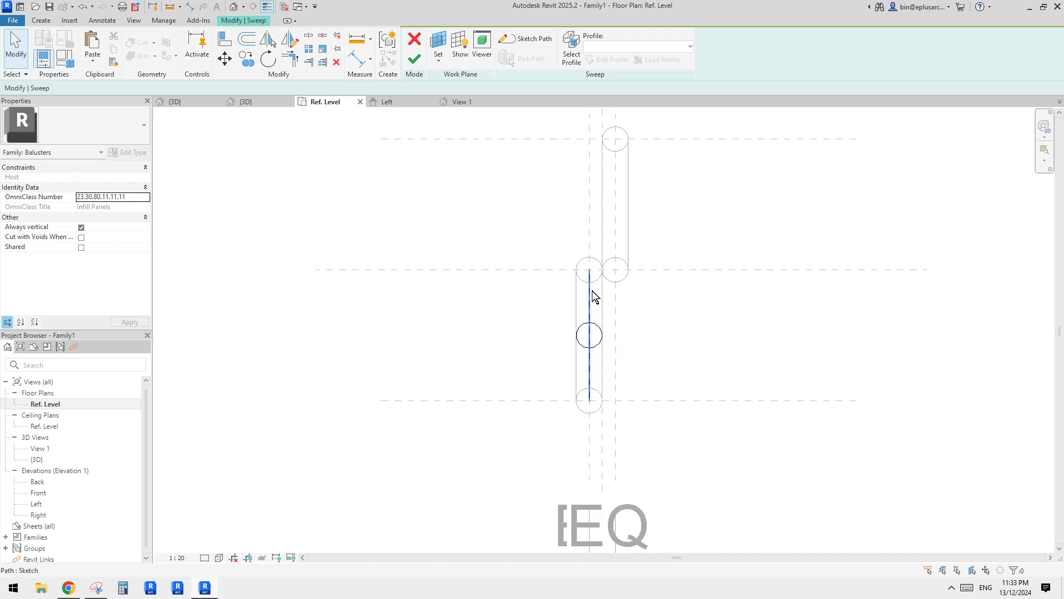
click(541, 41)
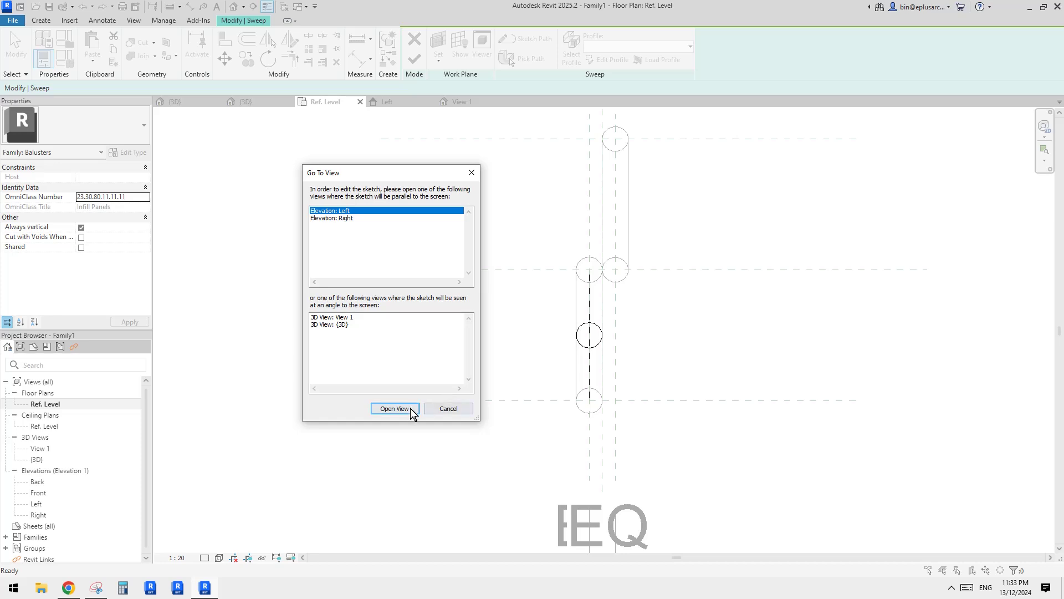
click(435, 408)
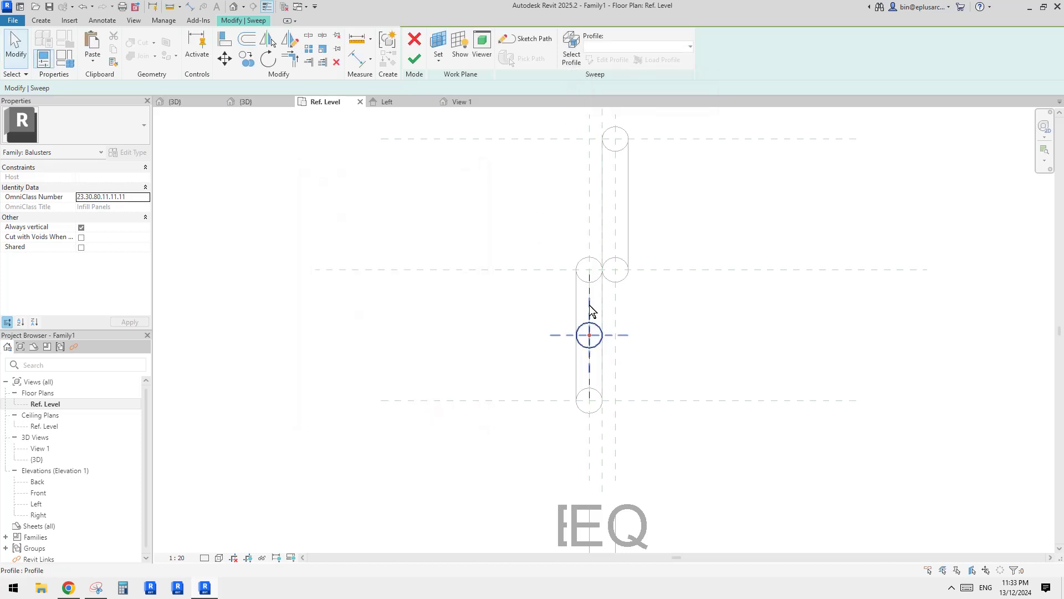
middle_drag(592, 311, 557, 302)
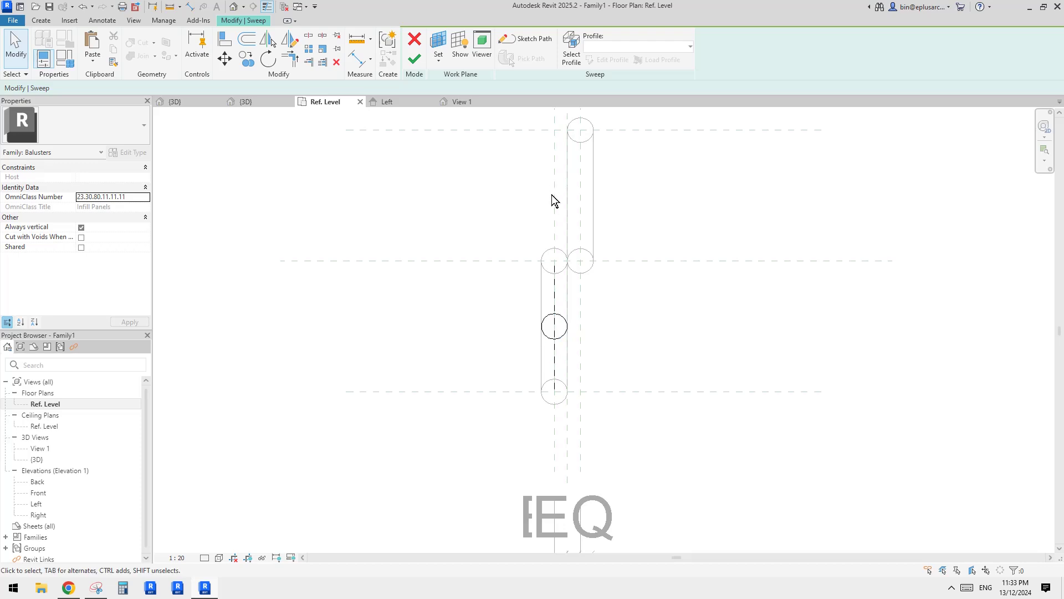
Step: Finish the lower sweep edit, and check the circular profile sketch and its diameter dimension
middle_drag(510, 170, 539, 201)
click(415, 59)
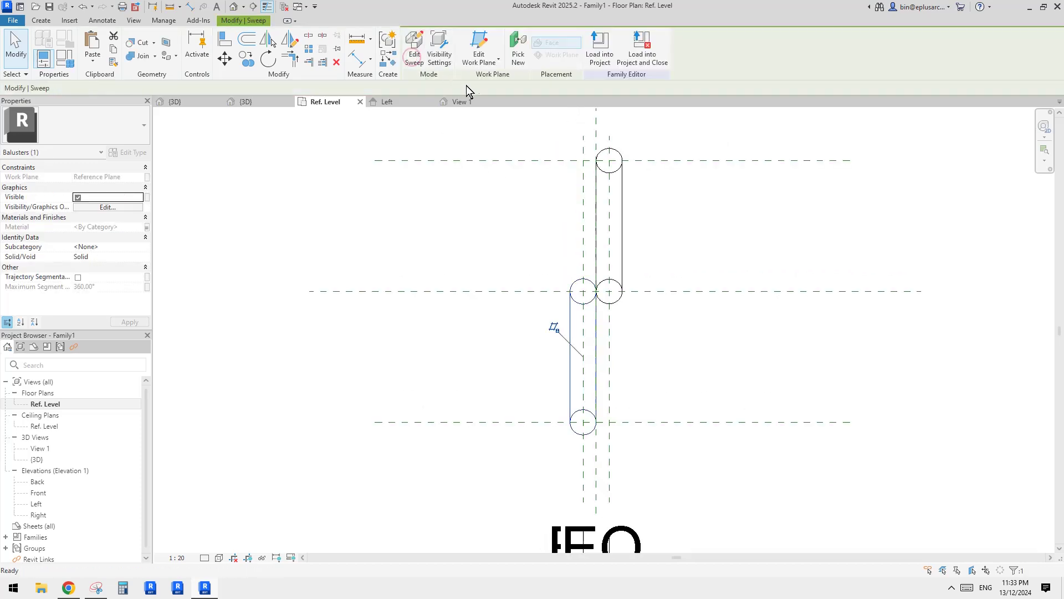
click(425, 54)
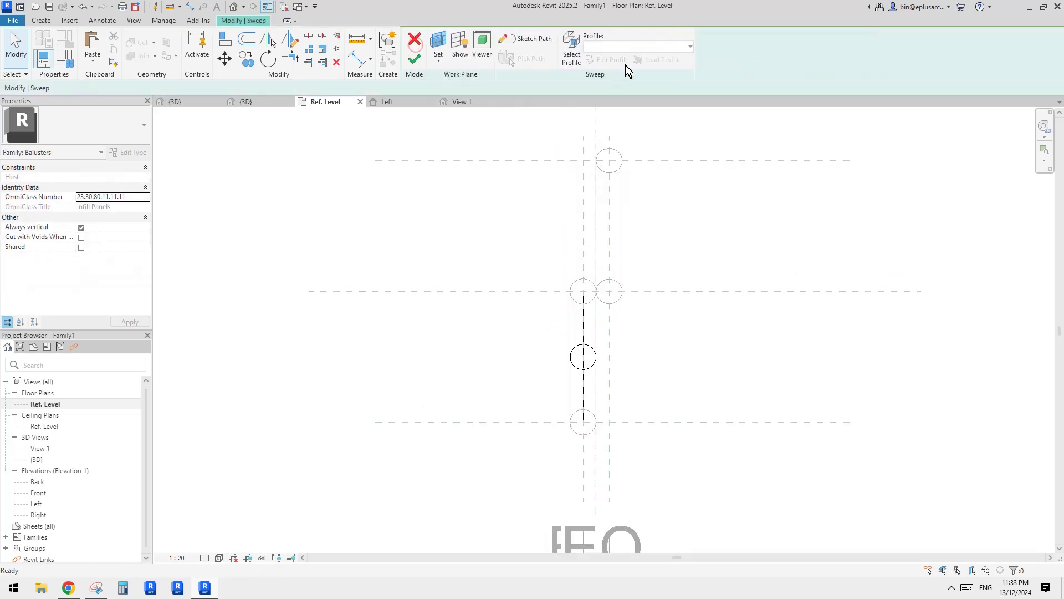
click(611, 60)
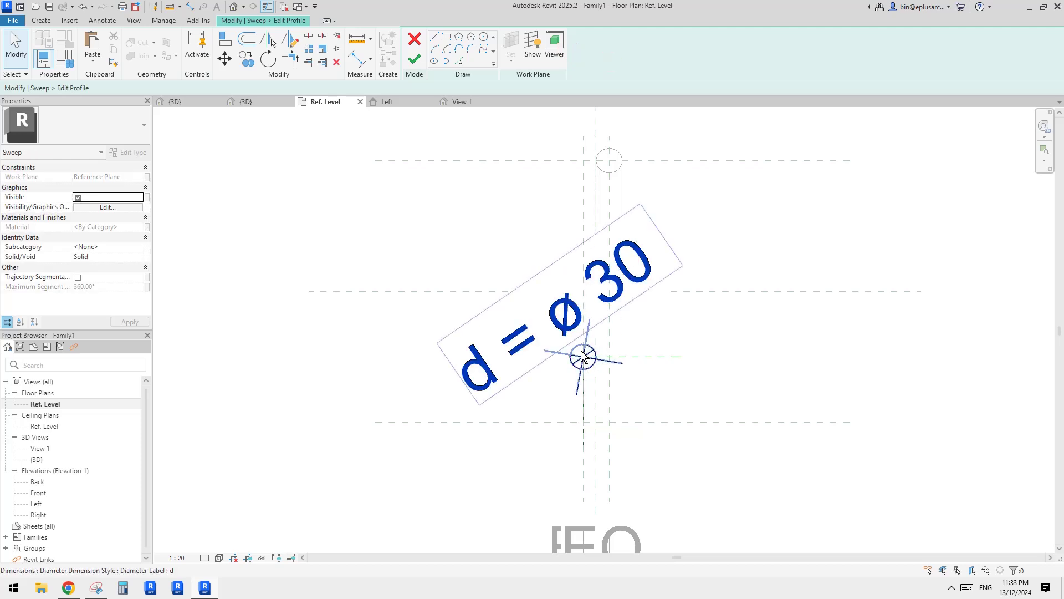
middle_drag(657, 375, 643, 373)
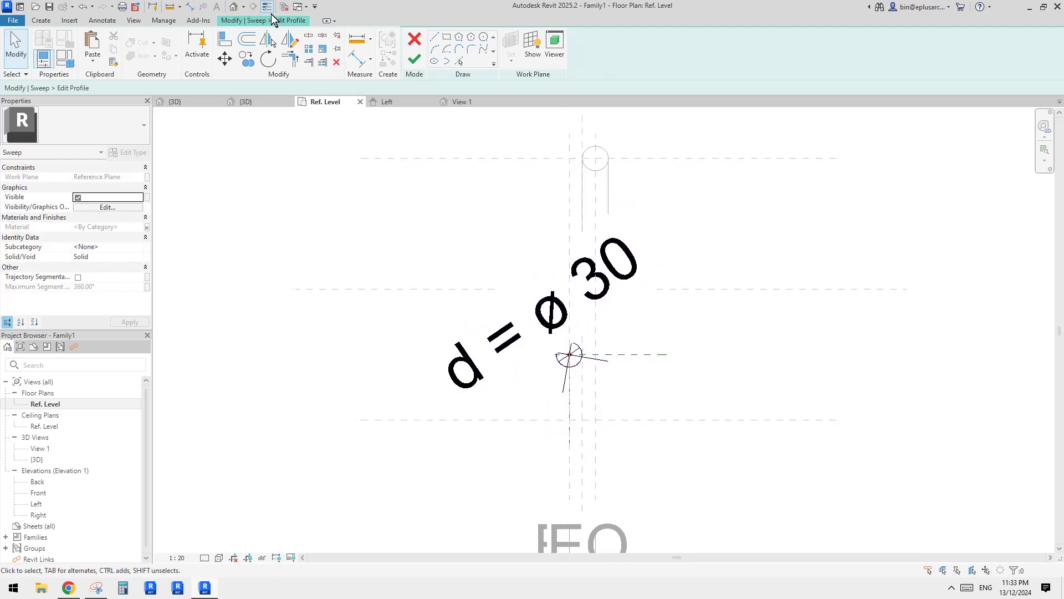
click(416, 58)
middle_drag(563, 218, 612, 224)
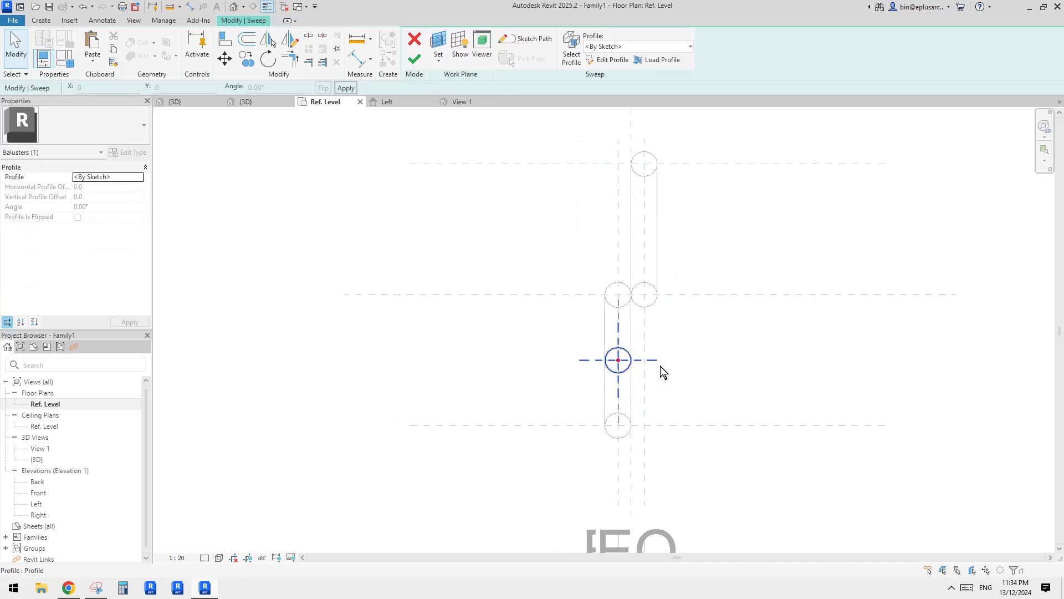
middle_drag(657, 345, 594, 273)
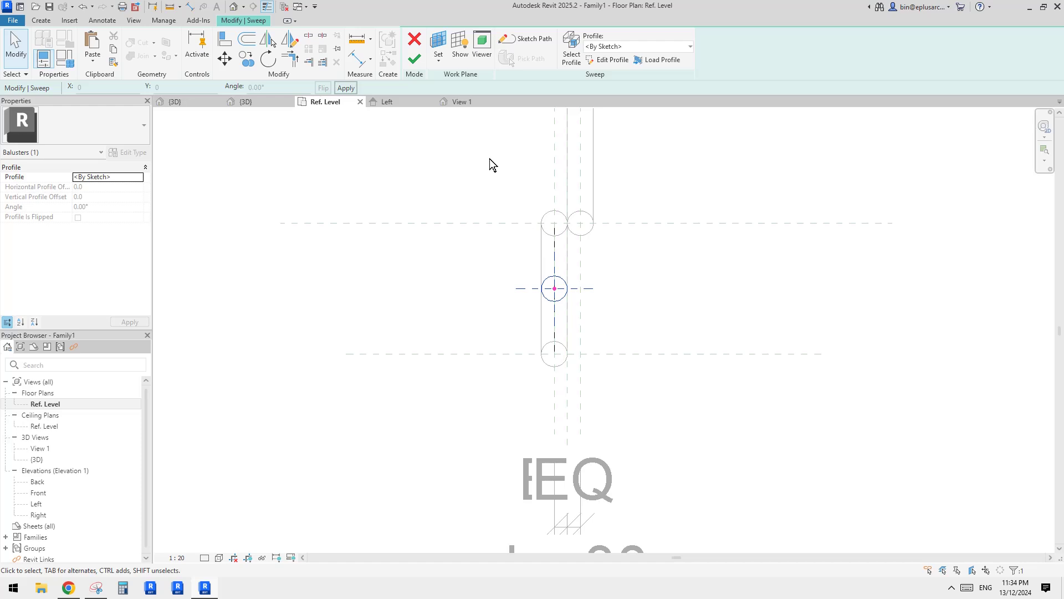
click(414, 58)
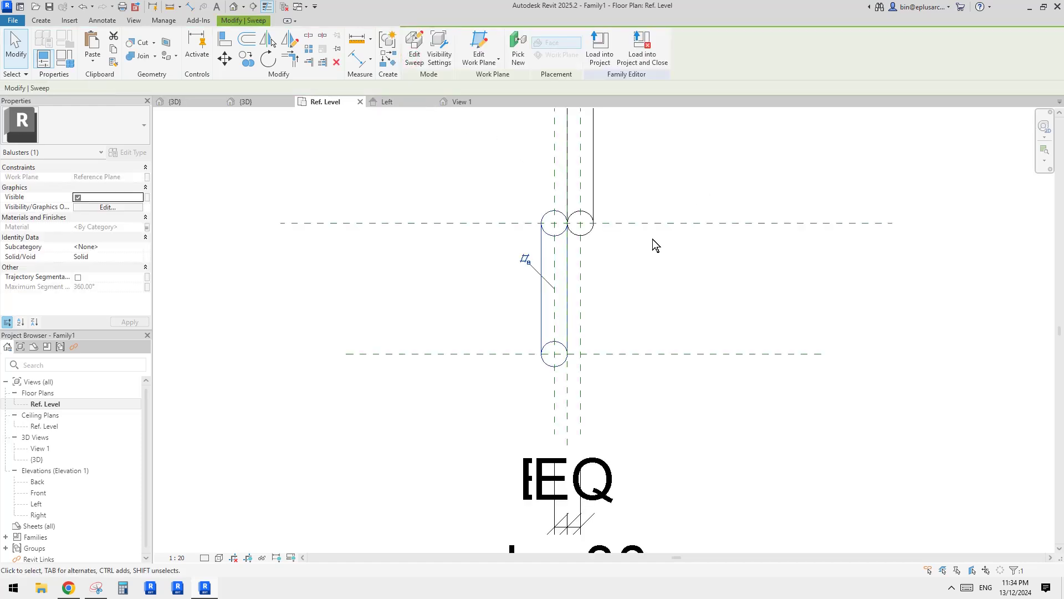
Step: Reassign the upper sweep's work plane to the parallel reference plane just right of the Center (Left/Right) plane
middle_drag(653, 244, 694, 258)
click(684, 304)
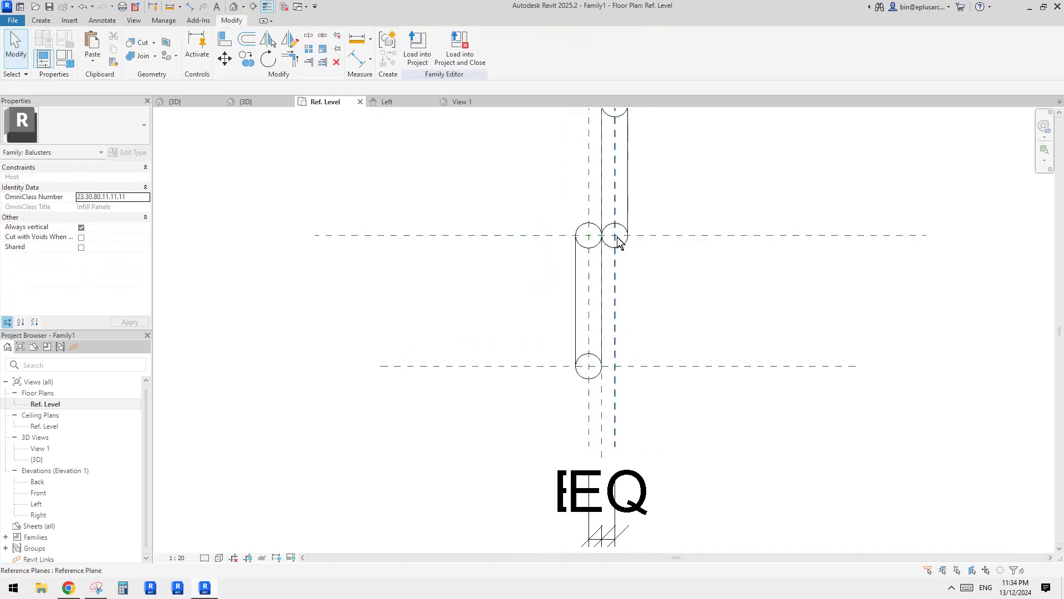
click(619, 242)
middle_drag(619, 242, 597, 346)
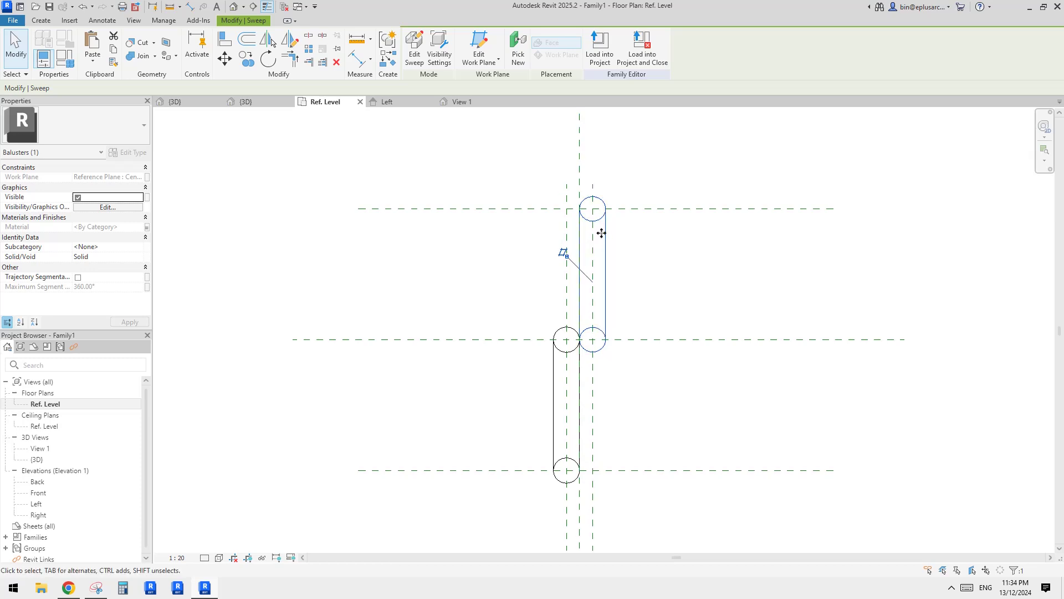
click(479, 47)
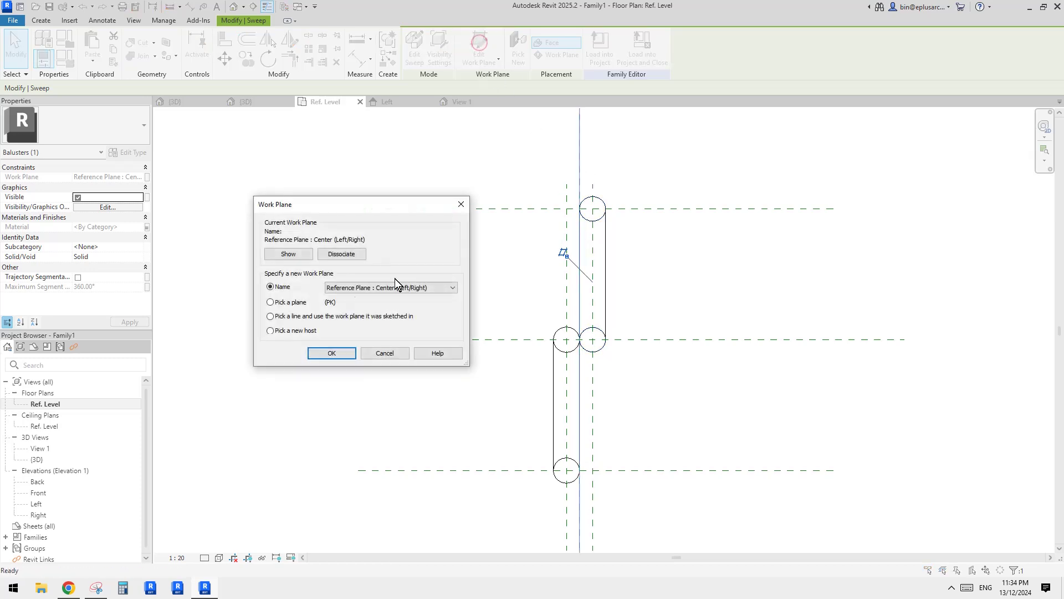
click(332, 354)
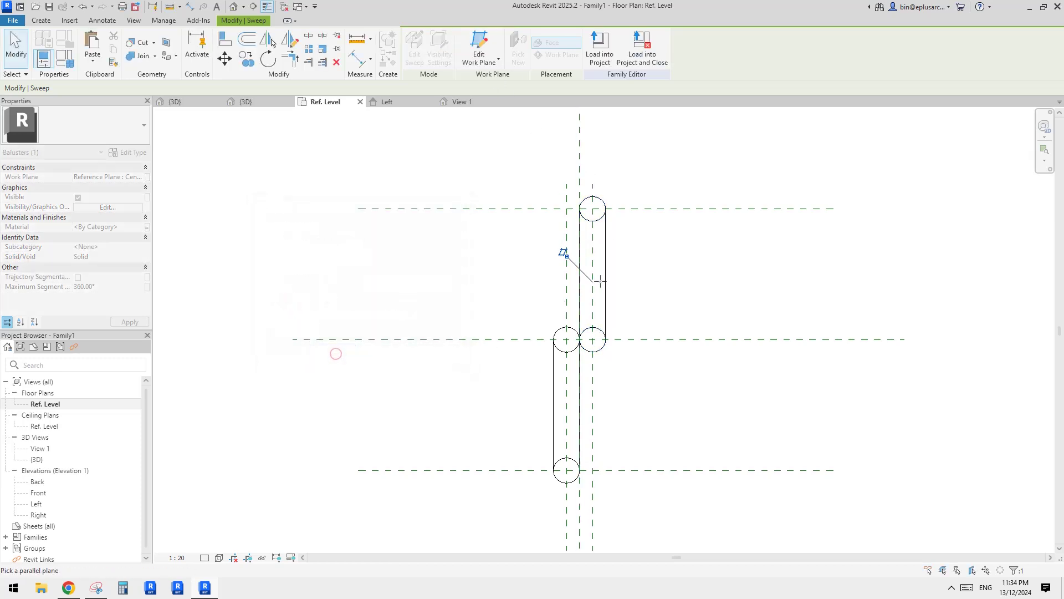
click(592, 419)
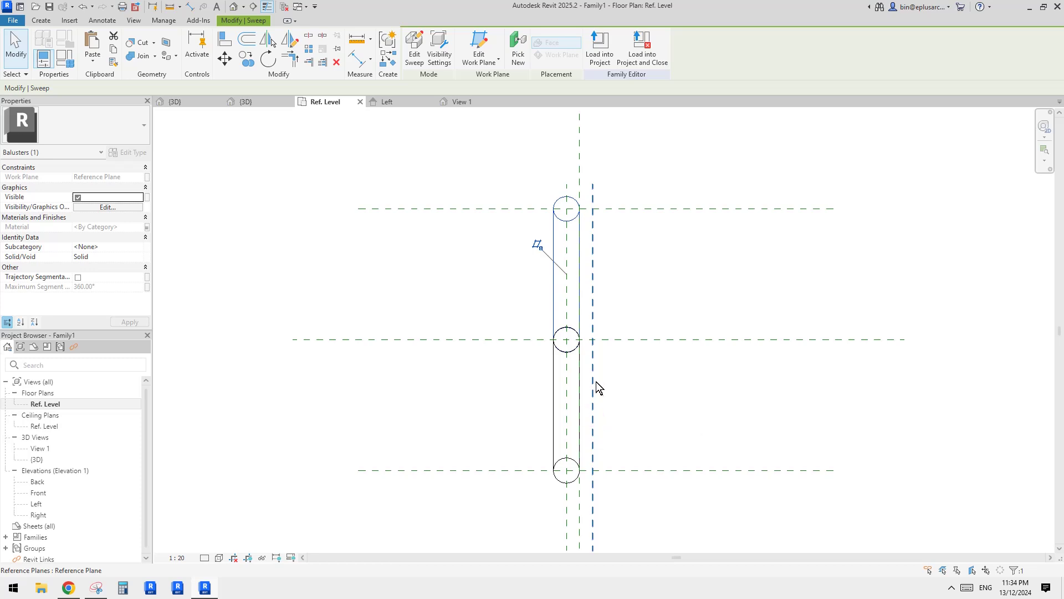
Step: Open the circular profile sketch of the upper sweep for editing
scroll(604, 336, down, 1)
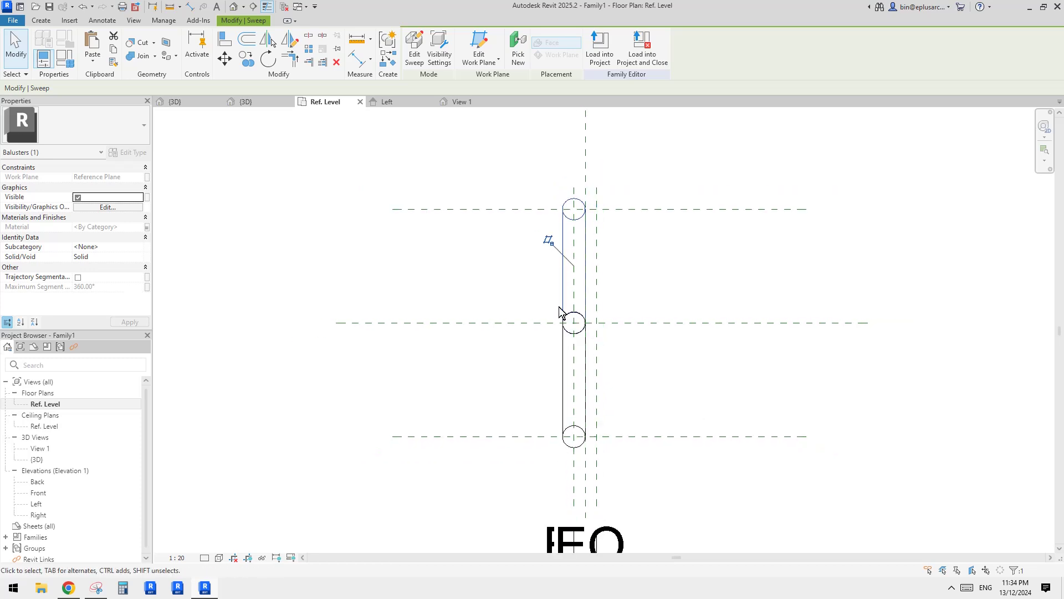
double_click(563, 220)
click(563, 221)
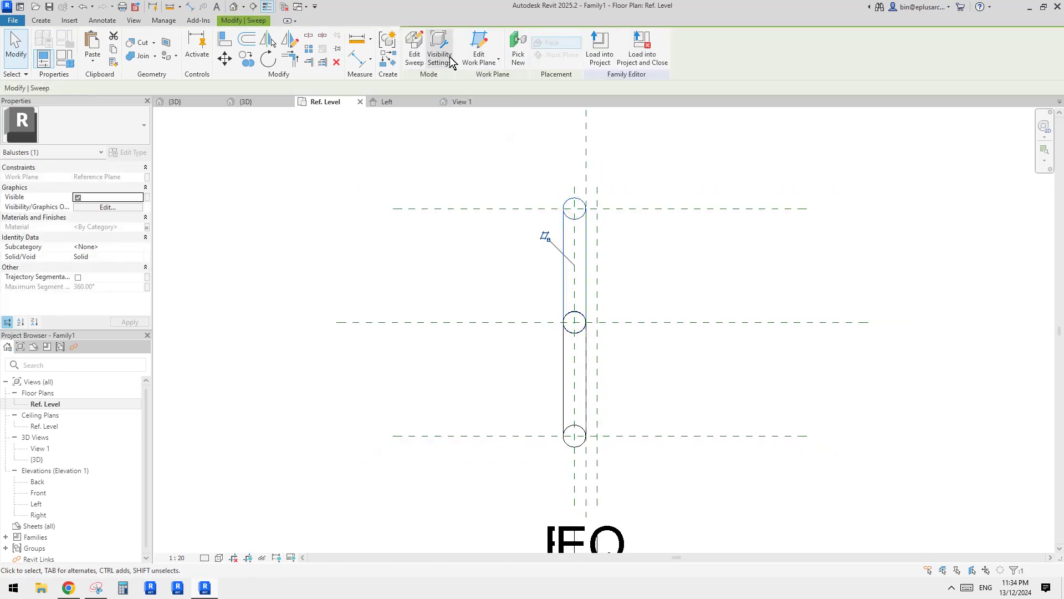
middle_drag(571, 240, 571, 257)
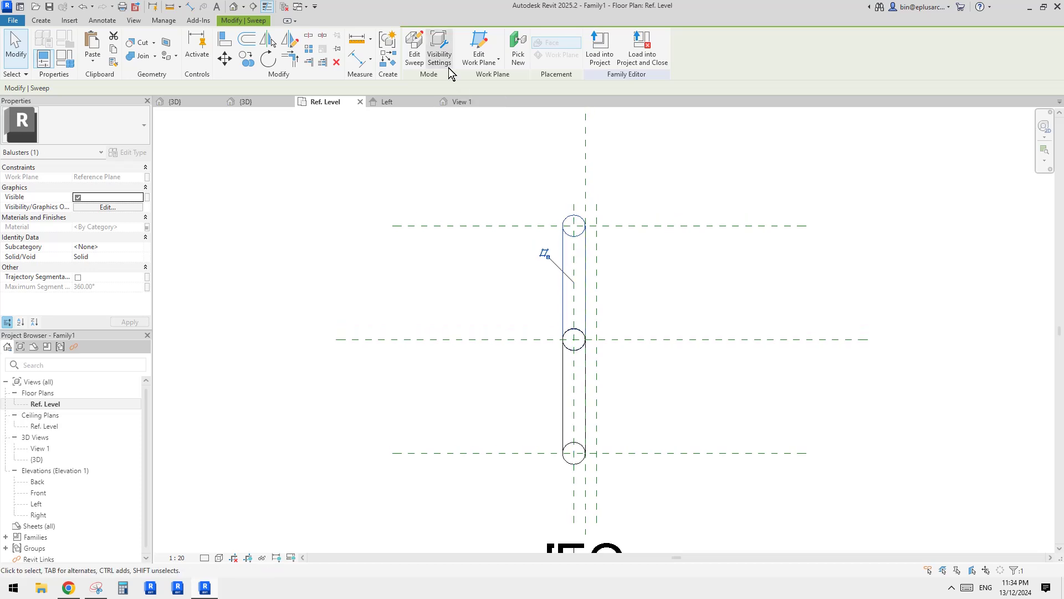
click(414, 47)
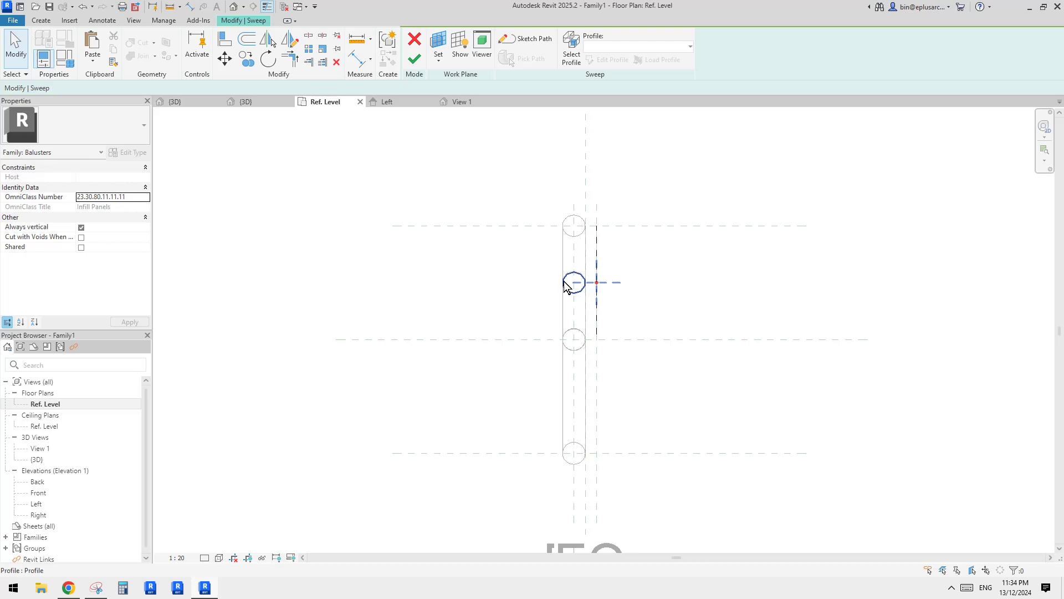
click(603, 291)
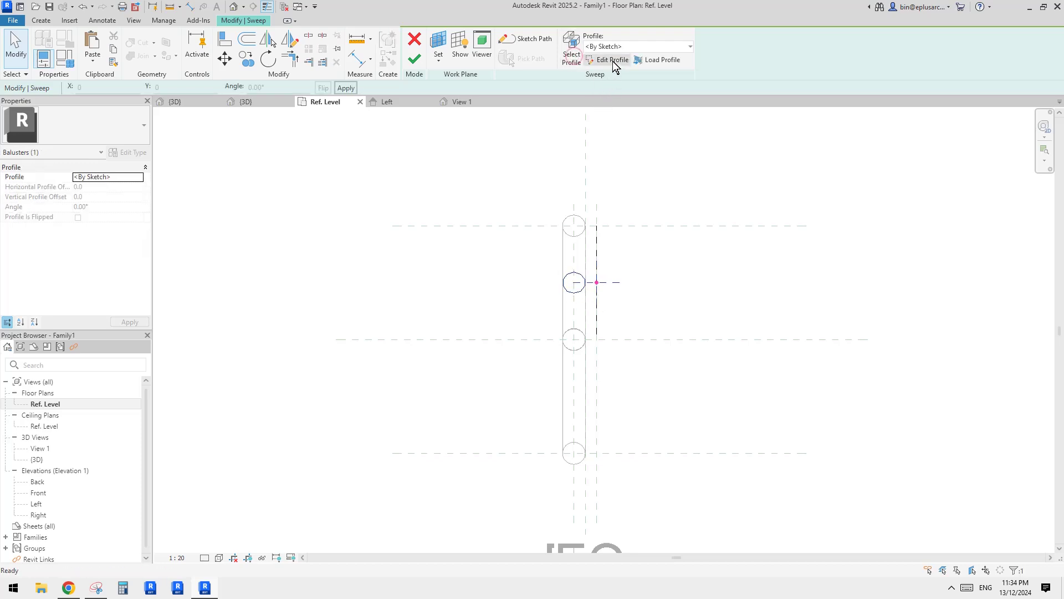
click(614, 61)
Step: Try to move the upper sweep's profile circle 30 mm right onto the path's reference plane
click(582, 291)
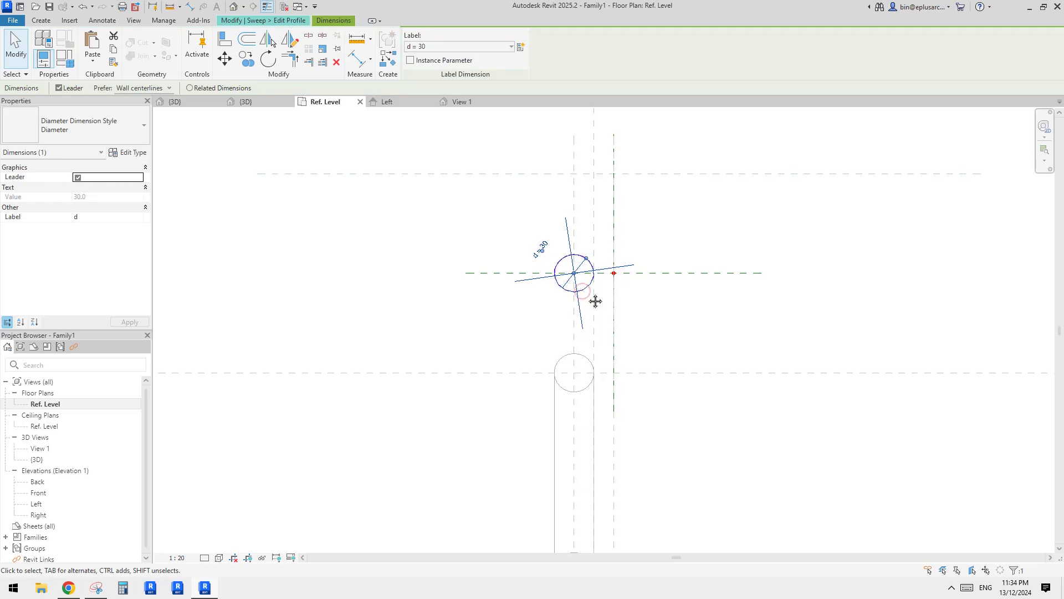
click(587, 294)
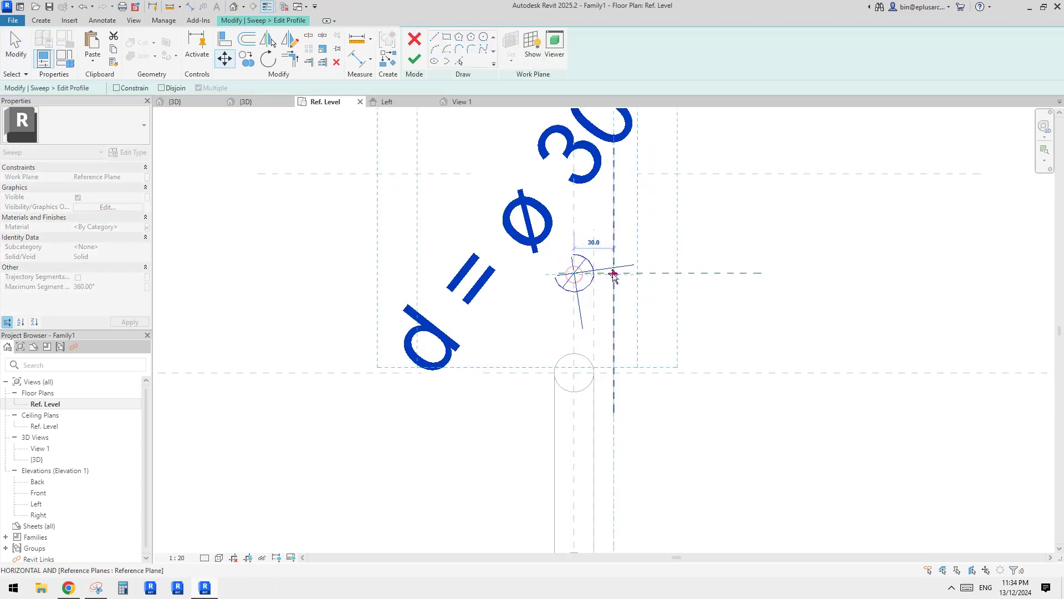
click(657, 273)
key(Escape)
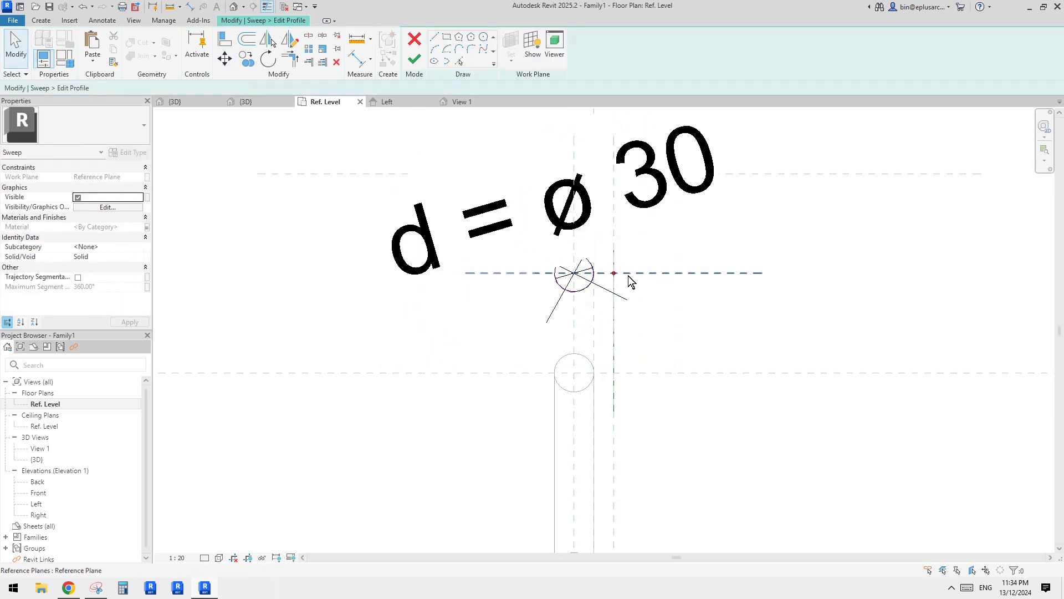
click(587, 290)
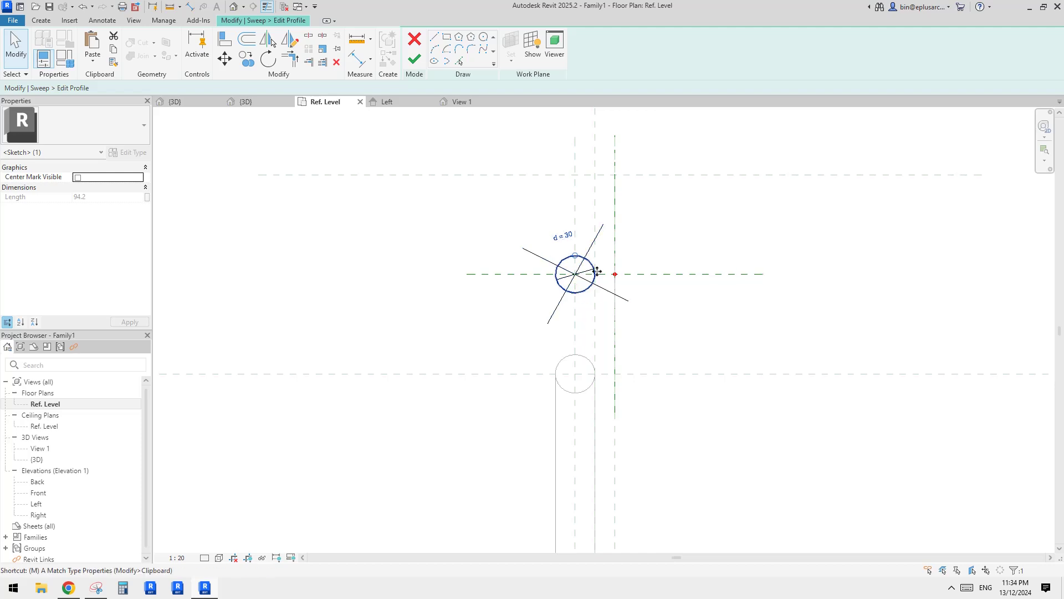
drag(597, 272, 622, 279)
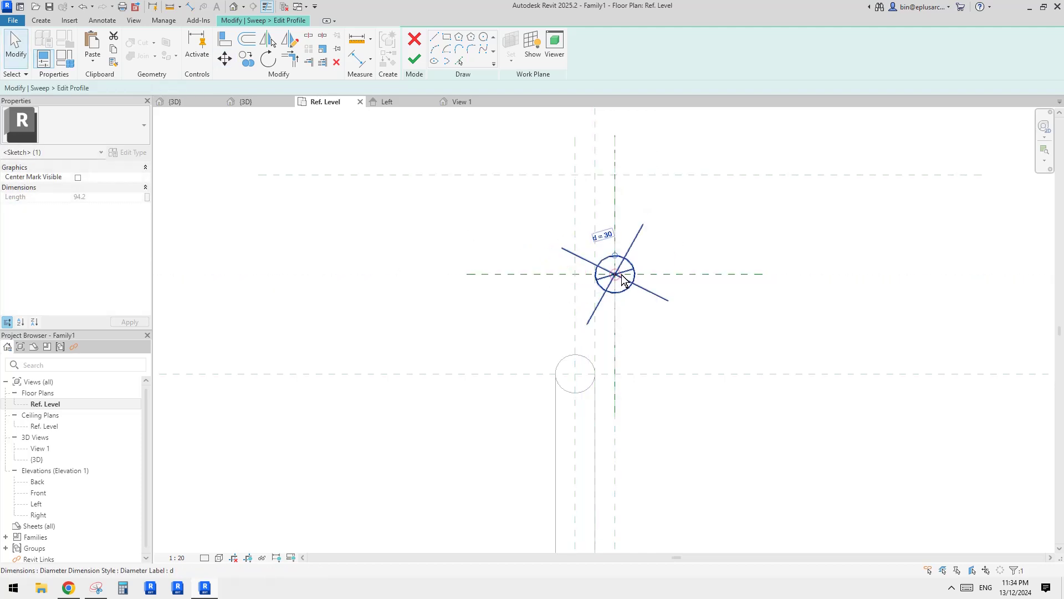
key(ctrl+z)
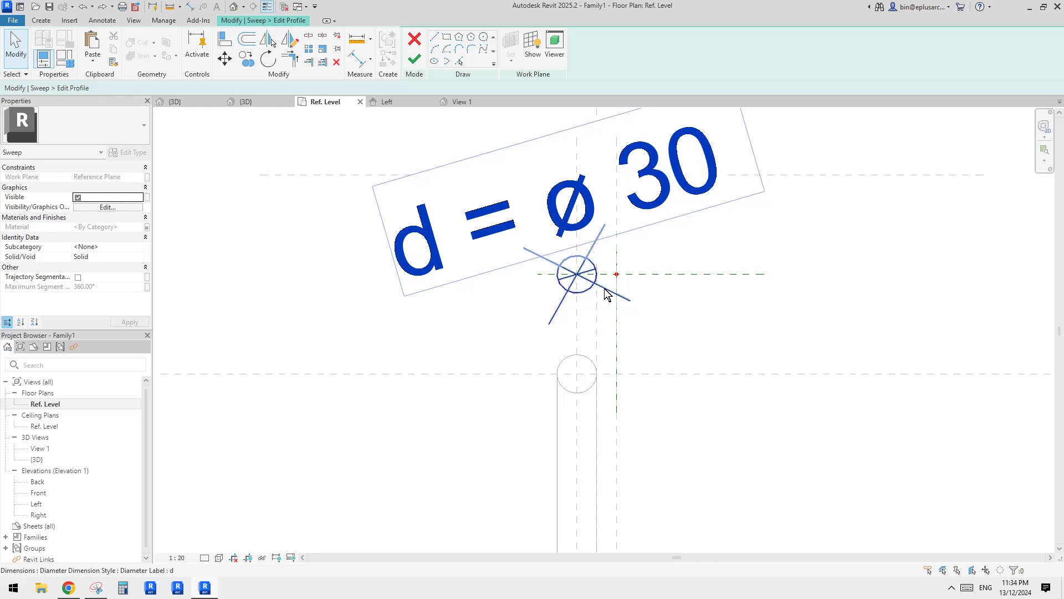
click(608, 294)
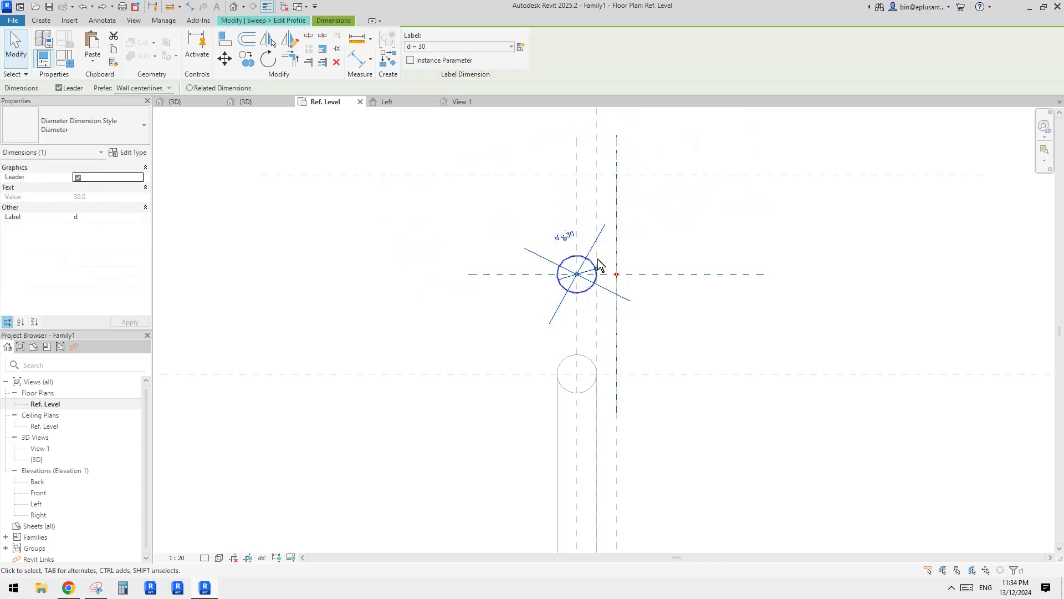
click(657, 302)
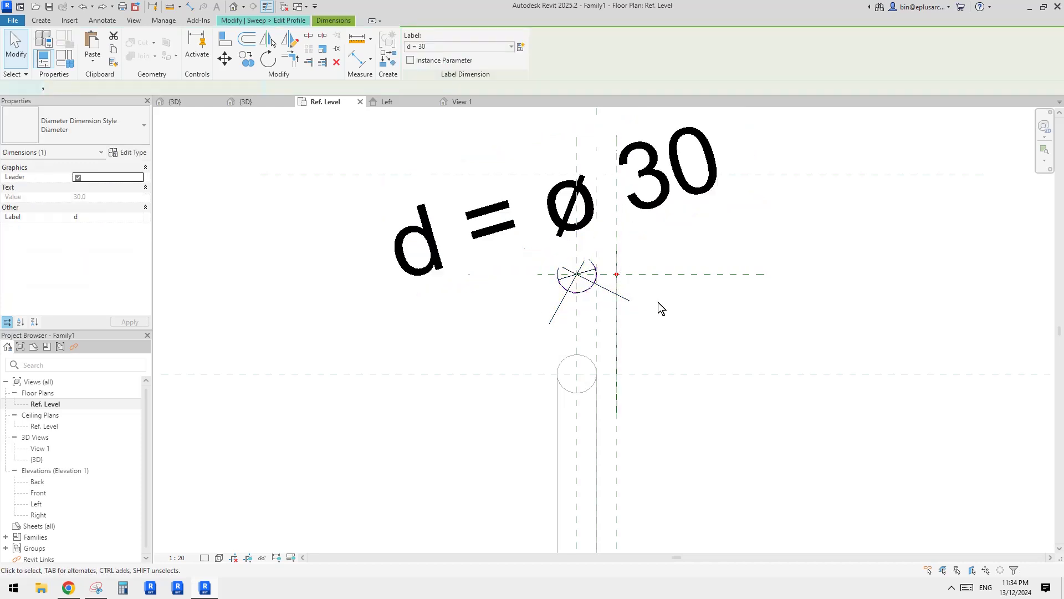
Step: Move the profile circle so its center sits on the sweep path at the right-hand reference plane, and finish the profile and sweep
click(579, 292)
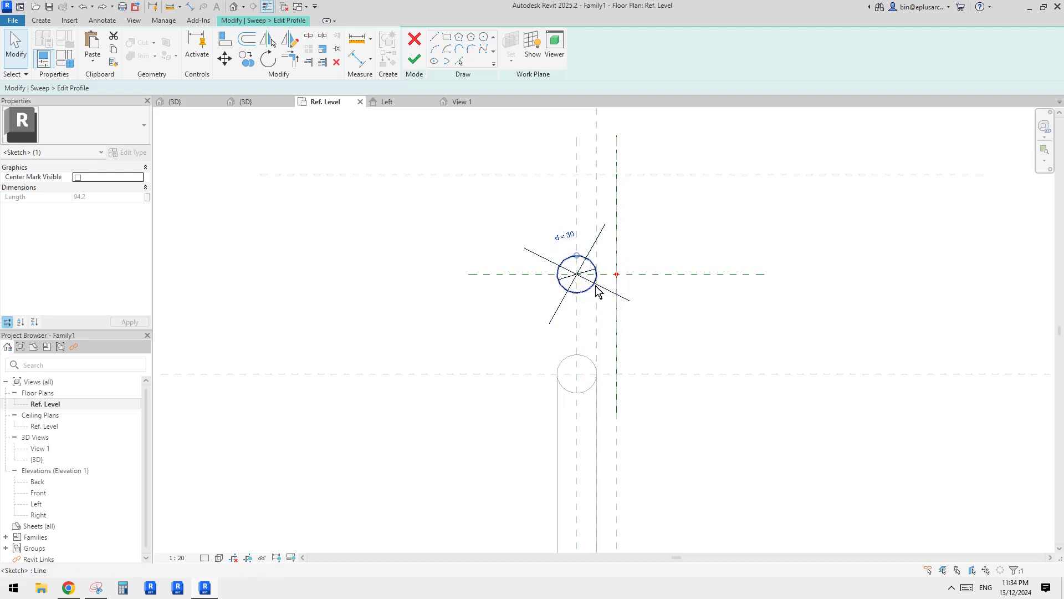
middle_drag(587, 290, 587, 293)
drag(587, 291, 626, 272)
scroll(625, 272, down, 3)
key(Escape)
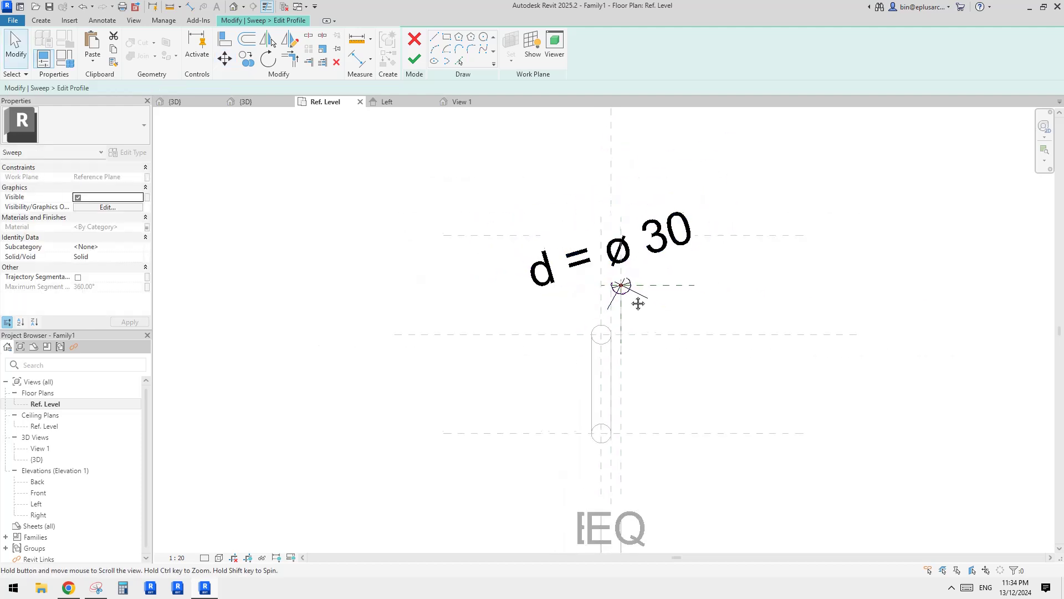
click(415, 59)
click(415, 59)
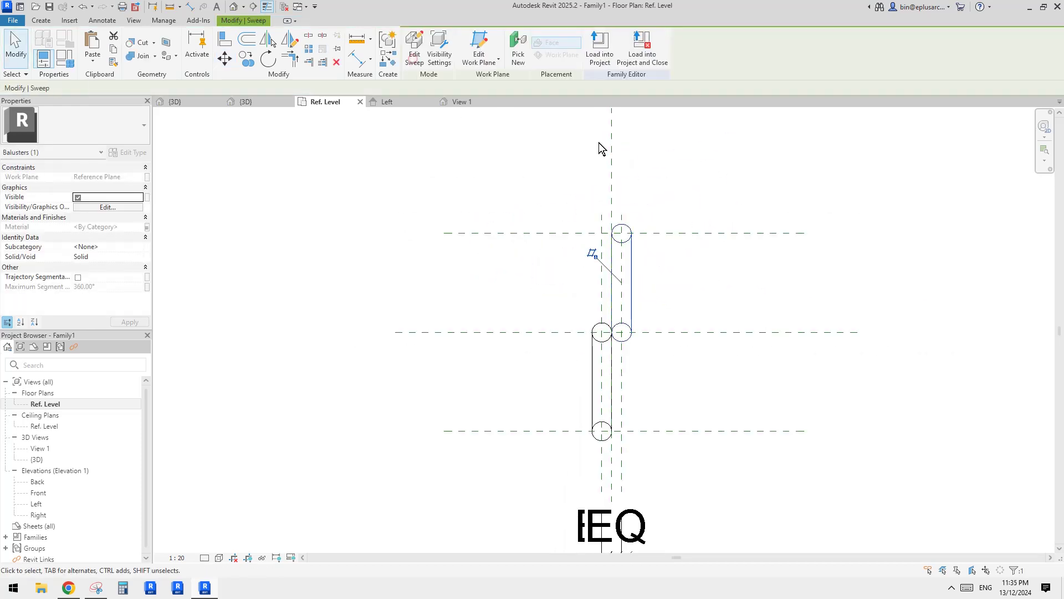
scroll(615, 188, down, 1)
click(487, 122)
middle_drag(487, 122, 507, 197)
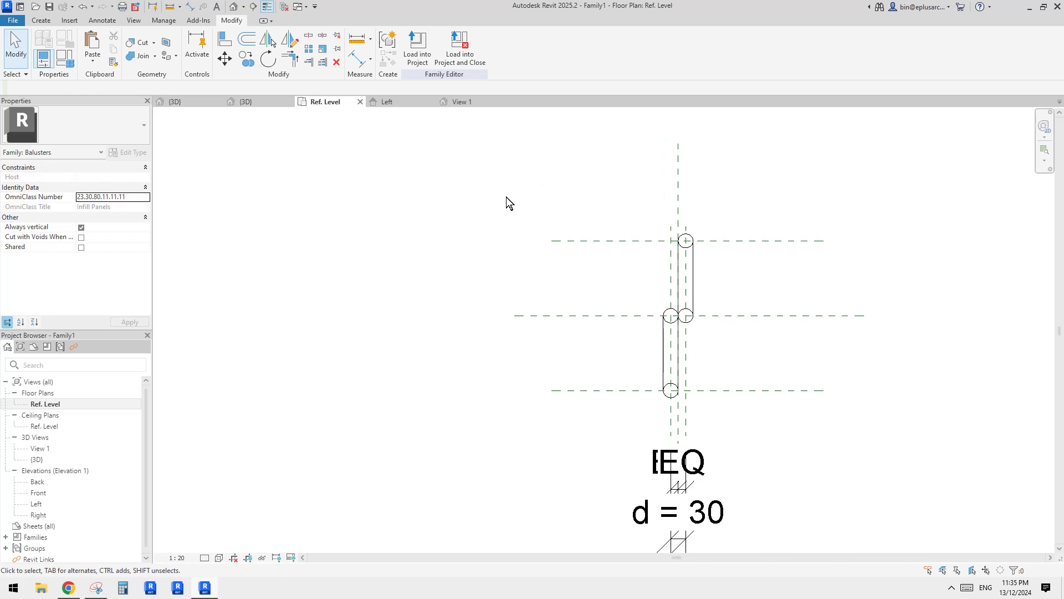
Step: Test the family's diameter parameter d at 20, and set it to 15
click(61, 57)
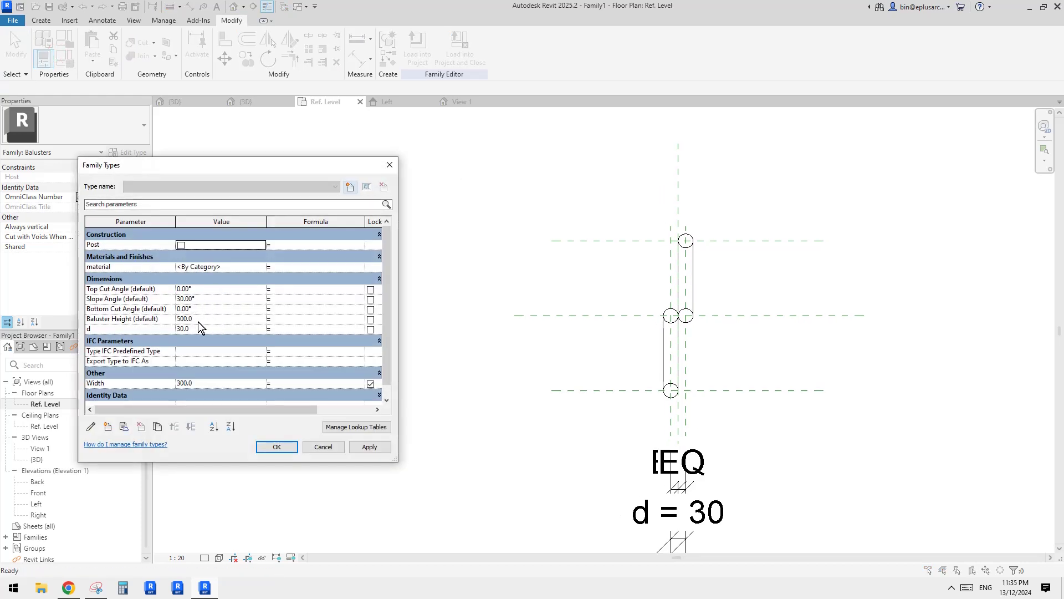
click(212, 331)
text(20)
click(368, 446)
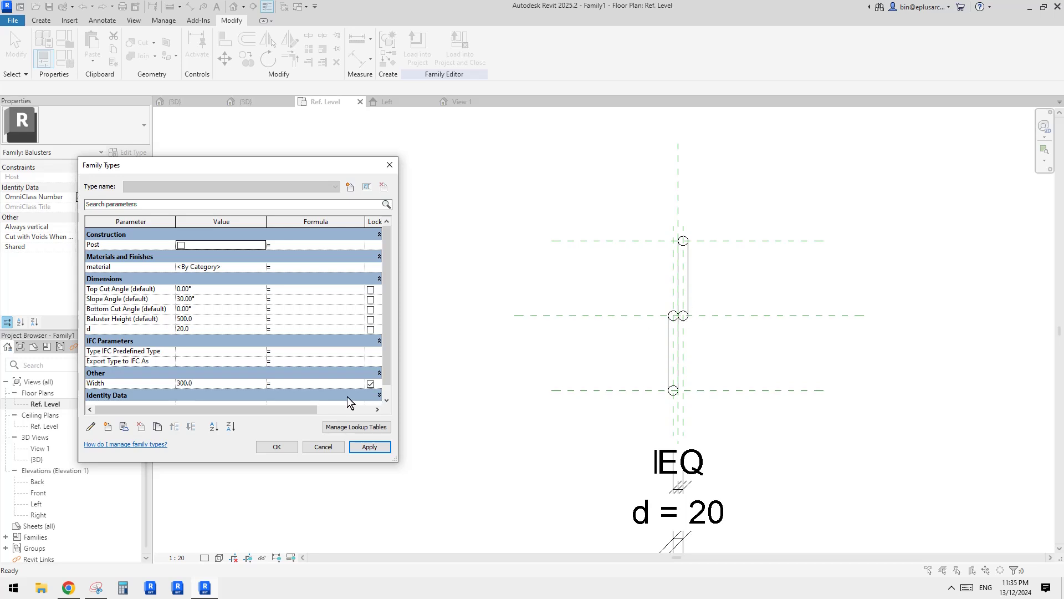
click(207, 331)
text(15)
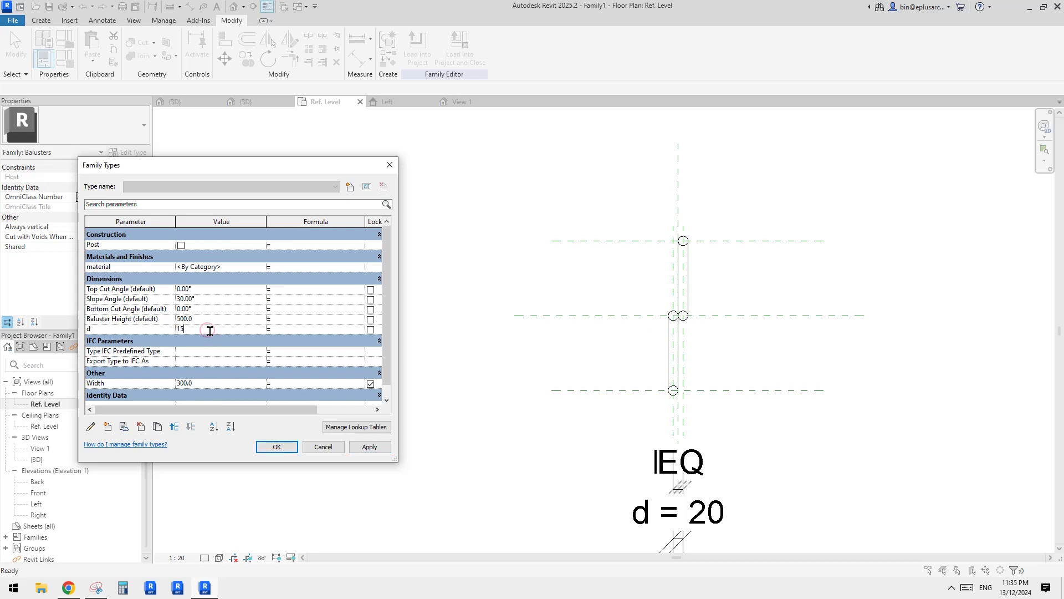
click(383, 453)
click(313, 448)
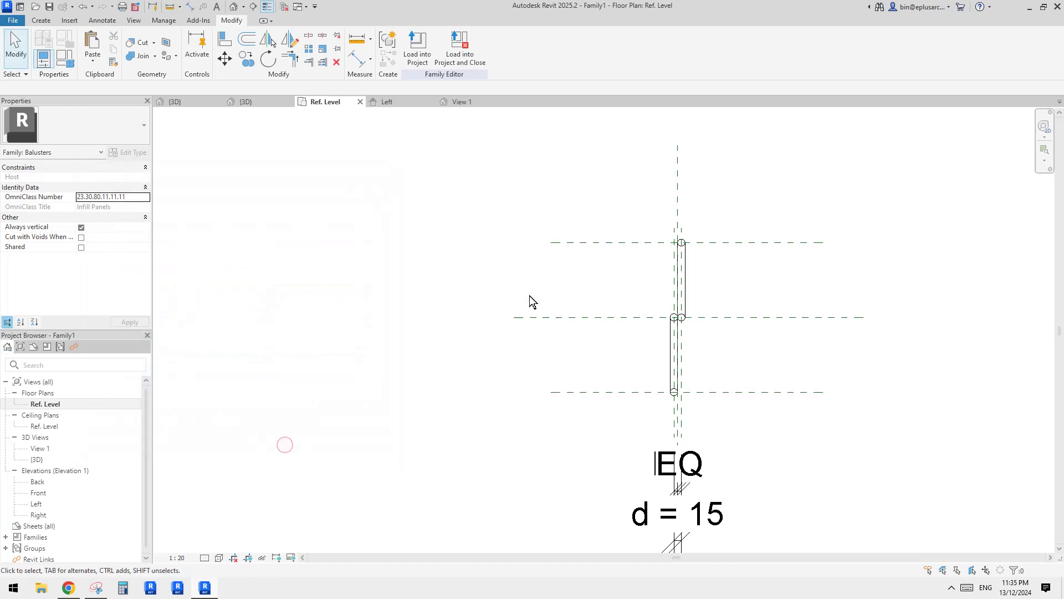
Step: Load the baluster family into the project, overwriting the existing version and its parameter values, and view the railing in 3D
click(424, 49)
click(548, 279)
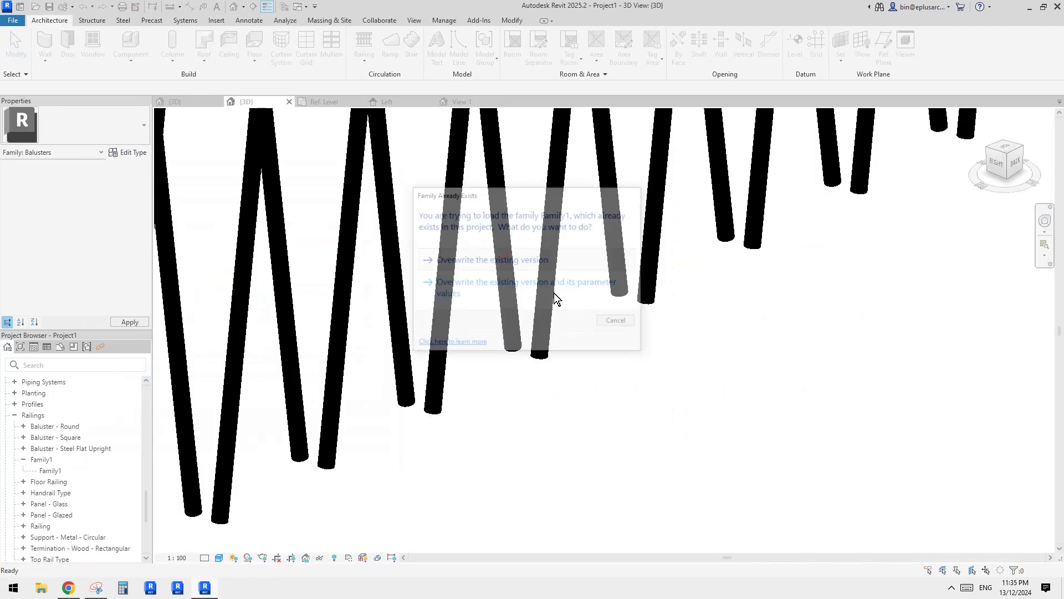
mouse_move(514, 344)
shift+middle_down()
mouse_move(628, 357)
mouse_move(533, 344)
shift+middle_up()
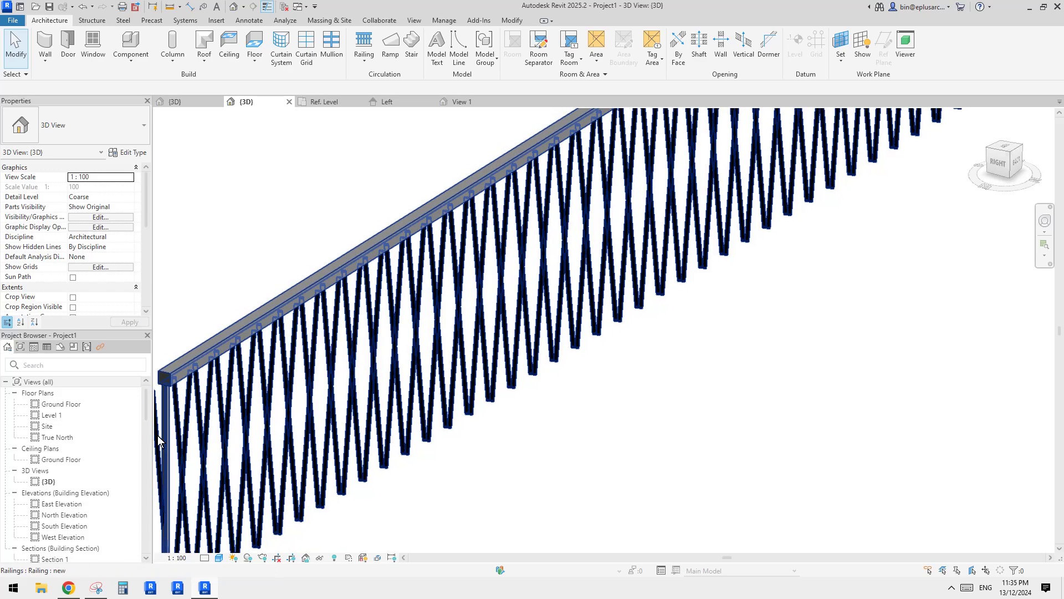
Step: Open the type properties of the project's Family1 baluster and apply a diameter d of 10
scroll(60, 508, down, 5)
scroll(59, 507, down, 10)
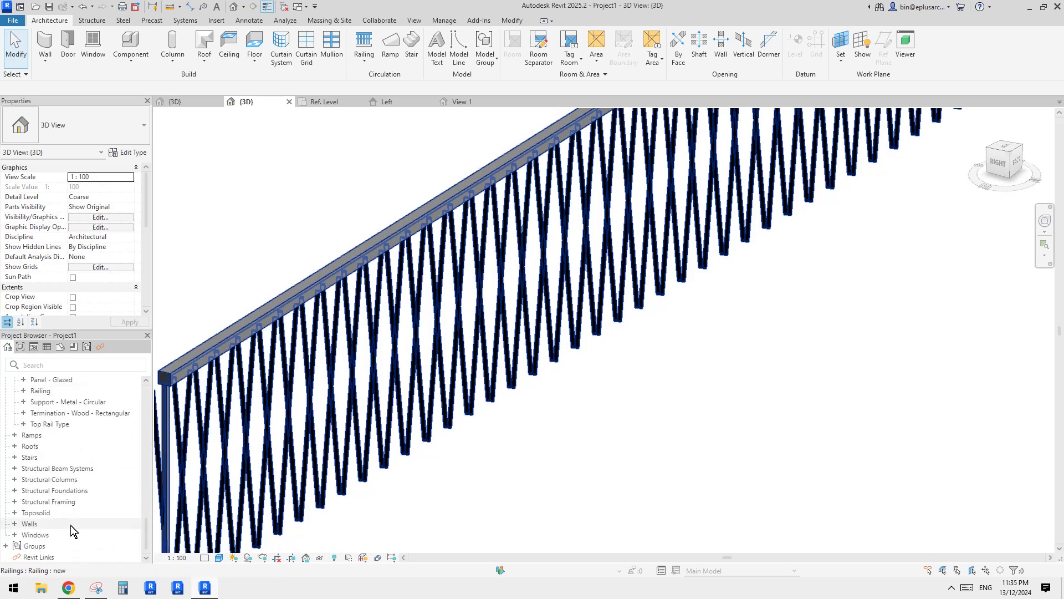
scroll(50, 467, up, 3)
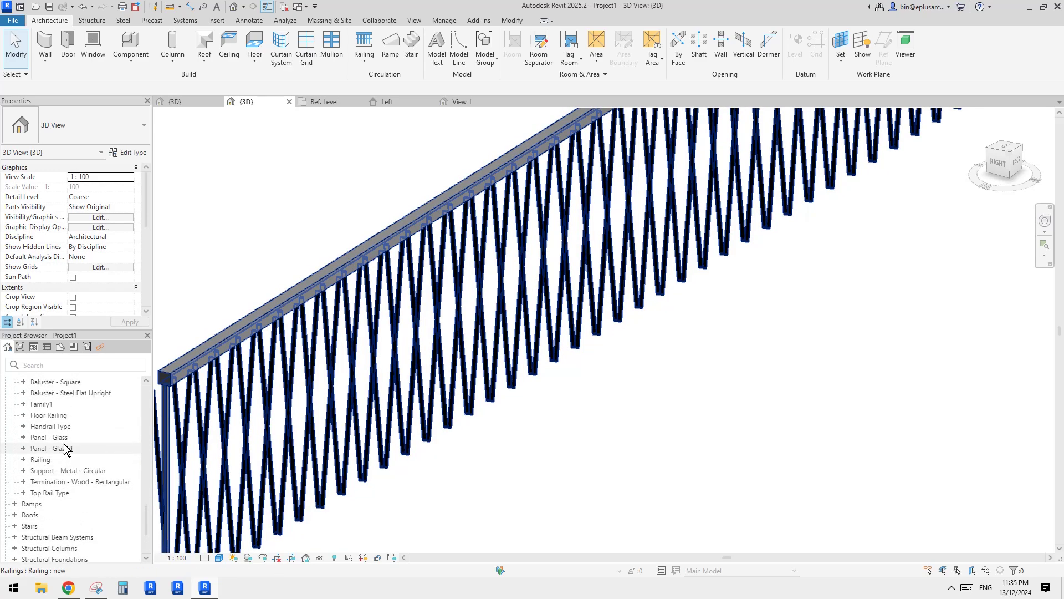
scroll(100, 452, up, 1)
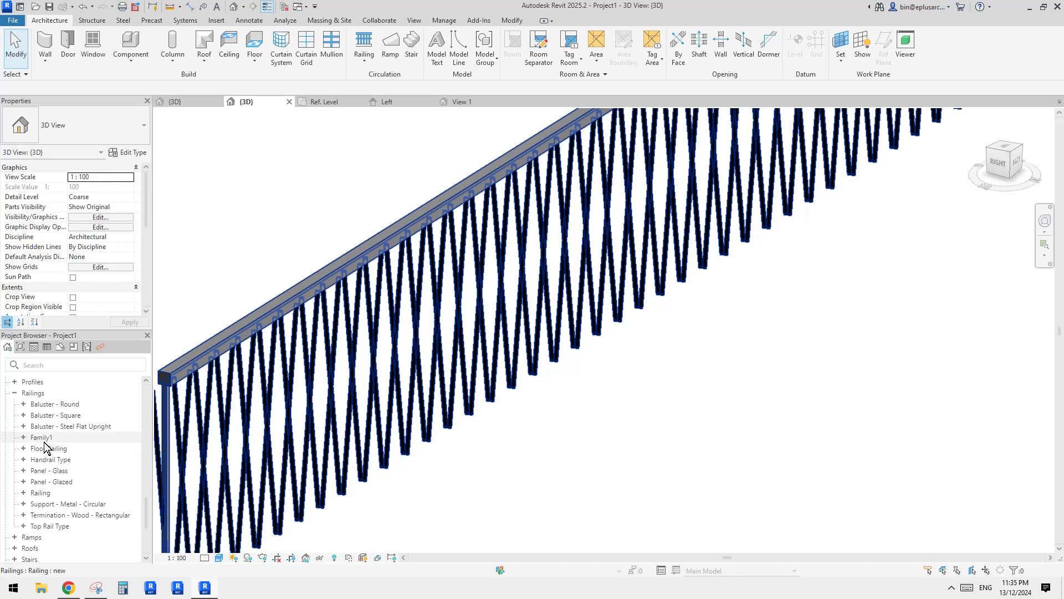
click(24, 437)
double_click(50, 448)
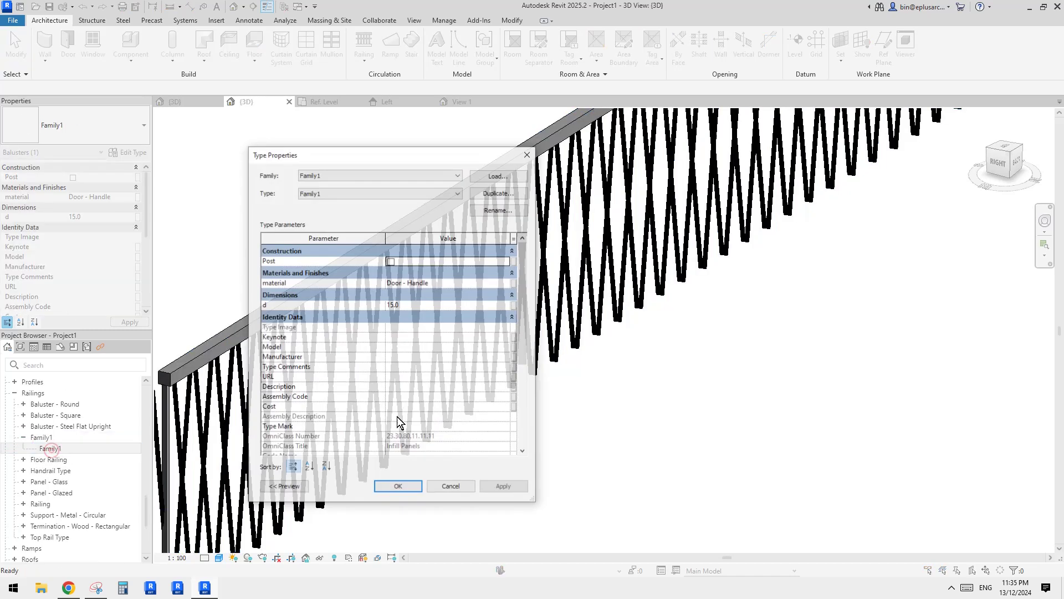
click(430, 307)
text(1)
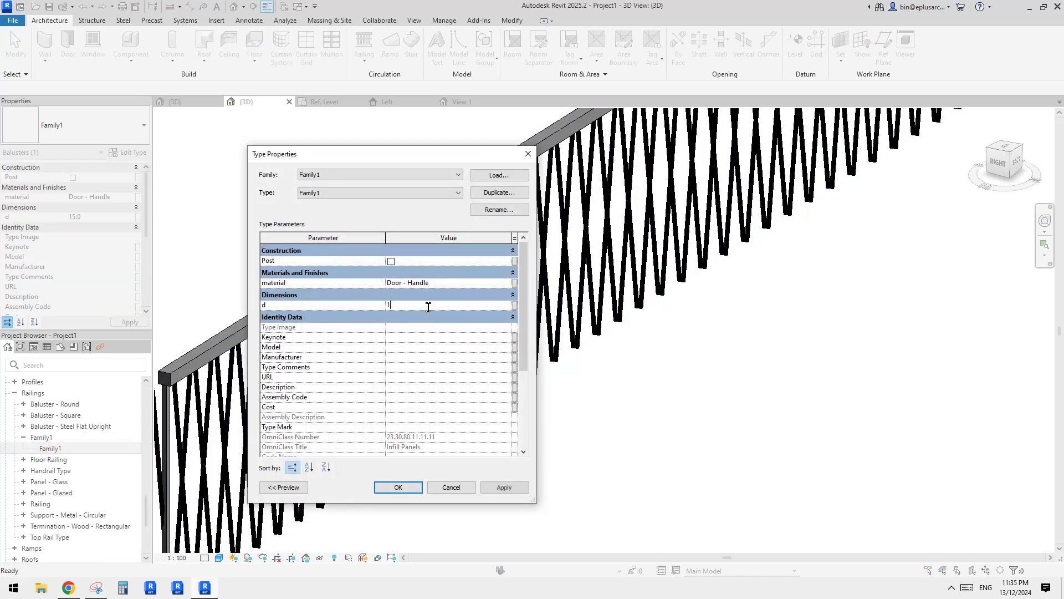
click(504, 487)
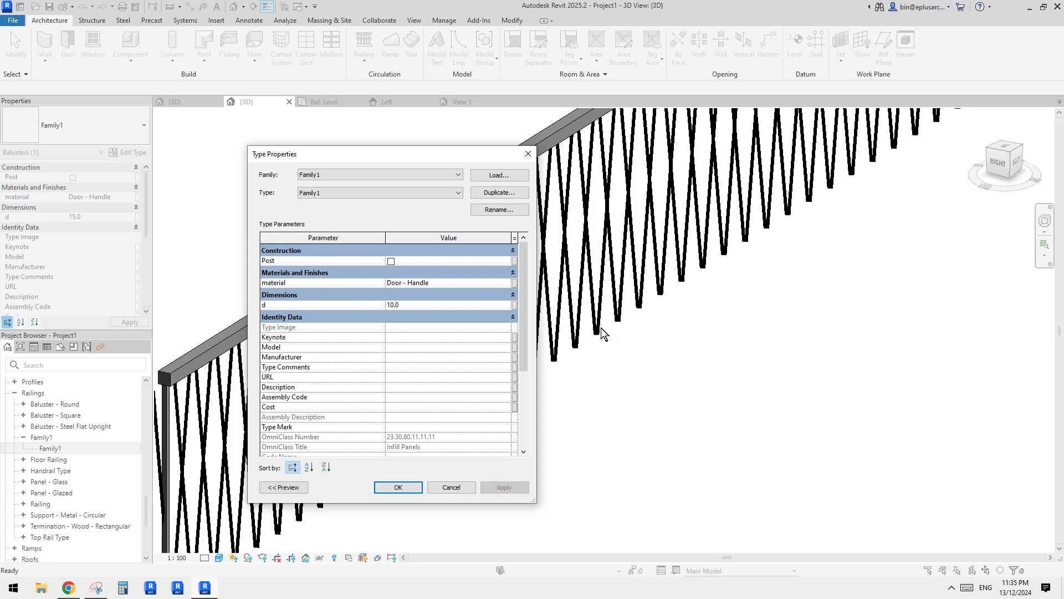
Step: Test the Family1 baluster's diameter d at 20, and set it to 15
text(20)
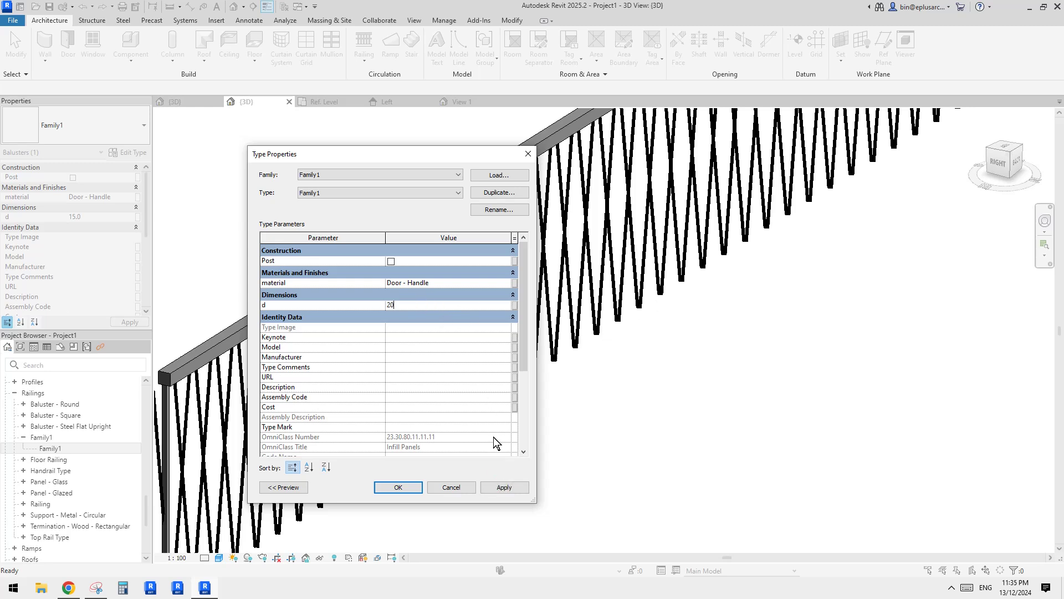
click(504, 487)
click(415, 305)
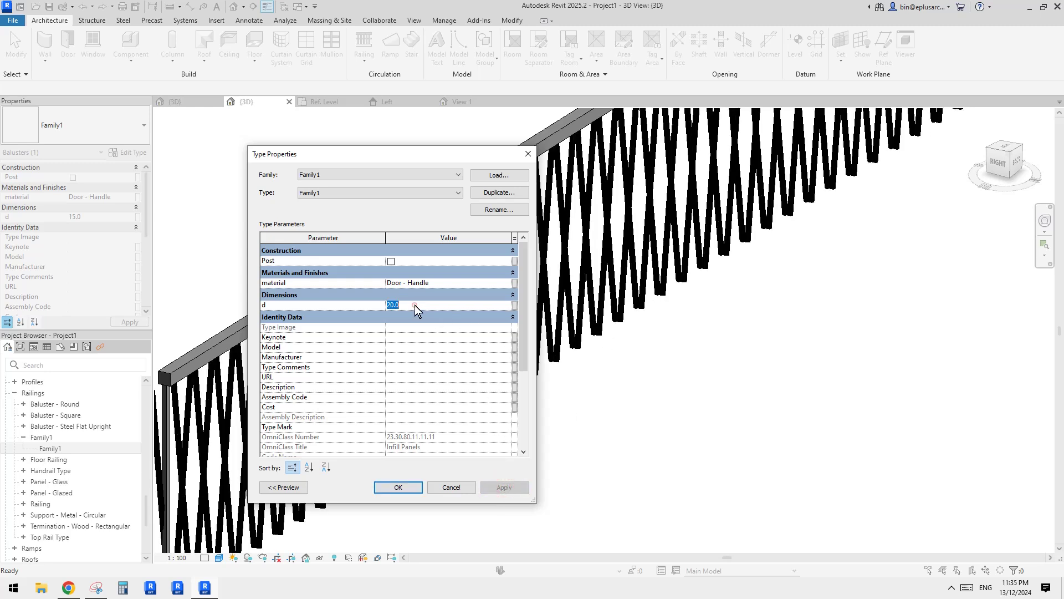
text(15)
click(508, 485)
click(398, 488)
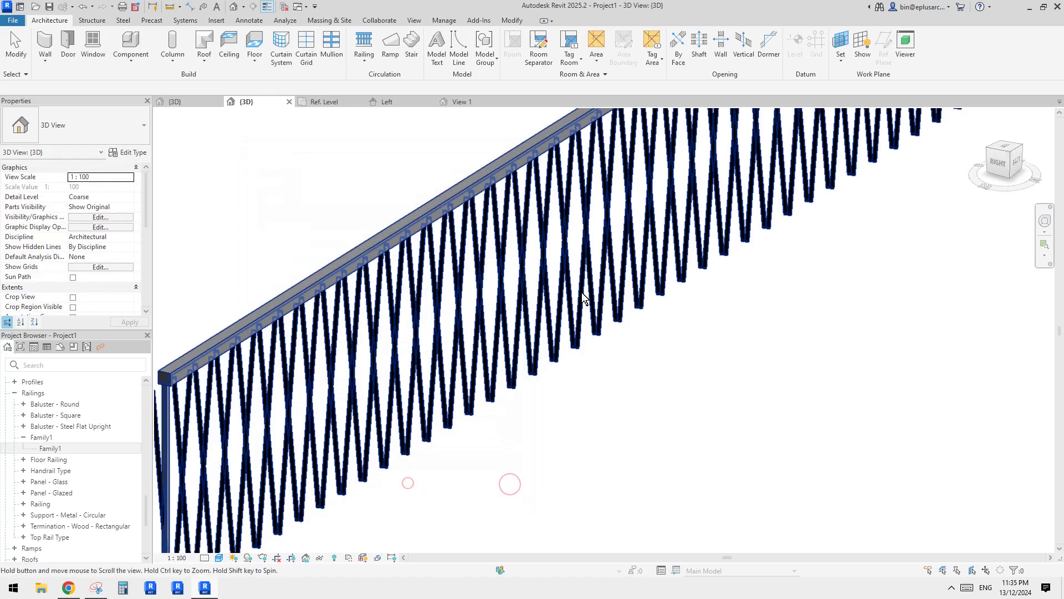
Step: Examine the railing from the back, compare it with the balustrade photo in Chrome, and return to Revit
shift+middle_drag(581, 292, 601, 335)
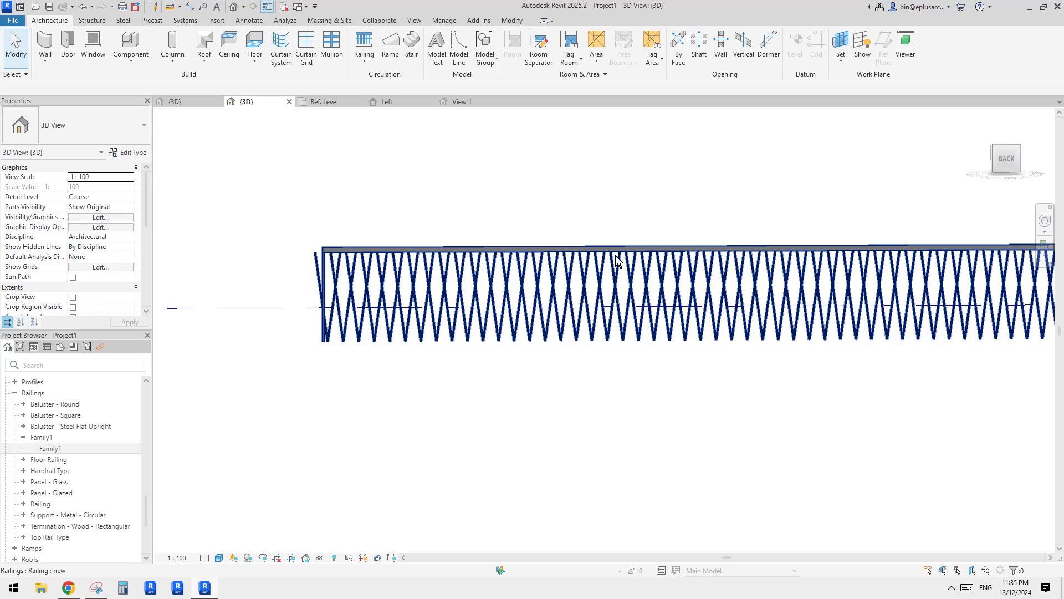
scroll(604, 264, up, 2)
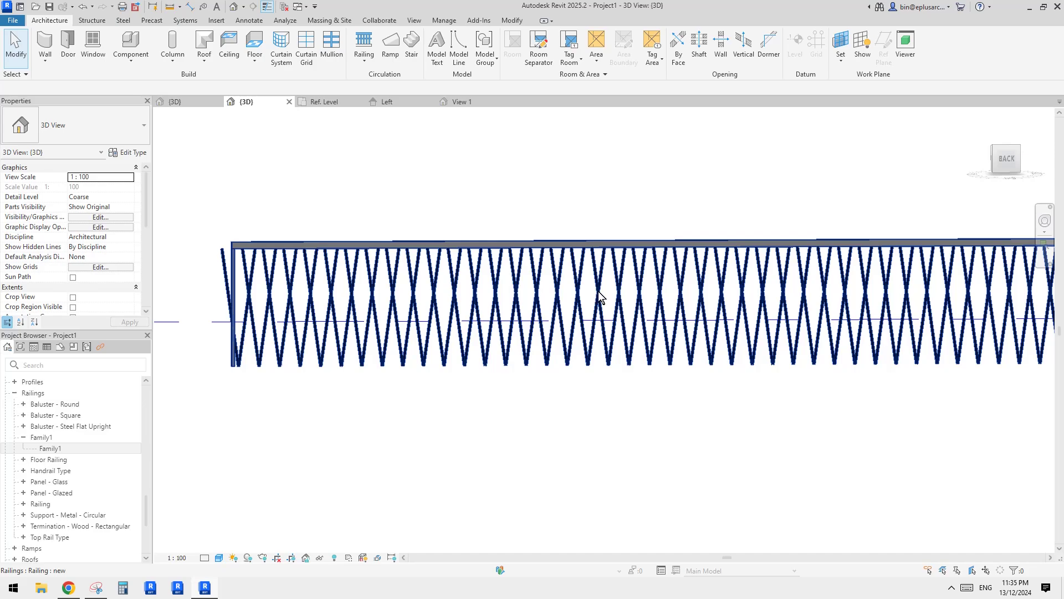
click(69, 588)
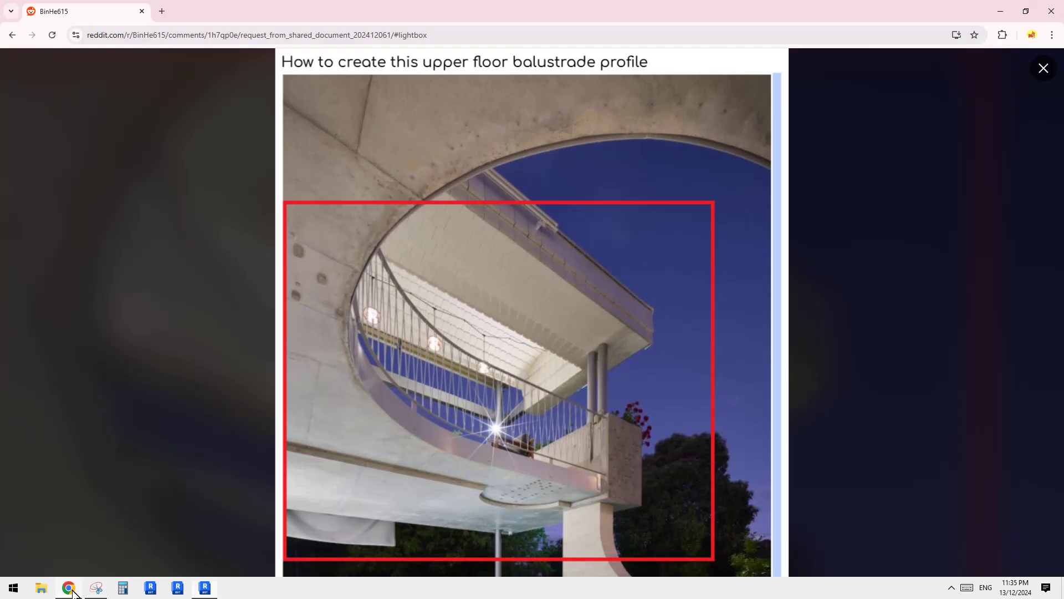
click(207, 592)
Step: Set the Family1 baluster type's Width to 200 and view the whole railing in 3D
double_click(46, 448)
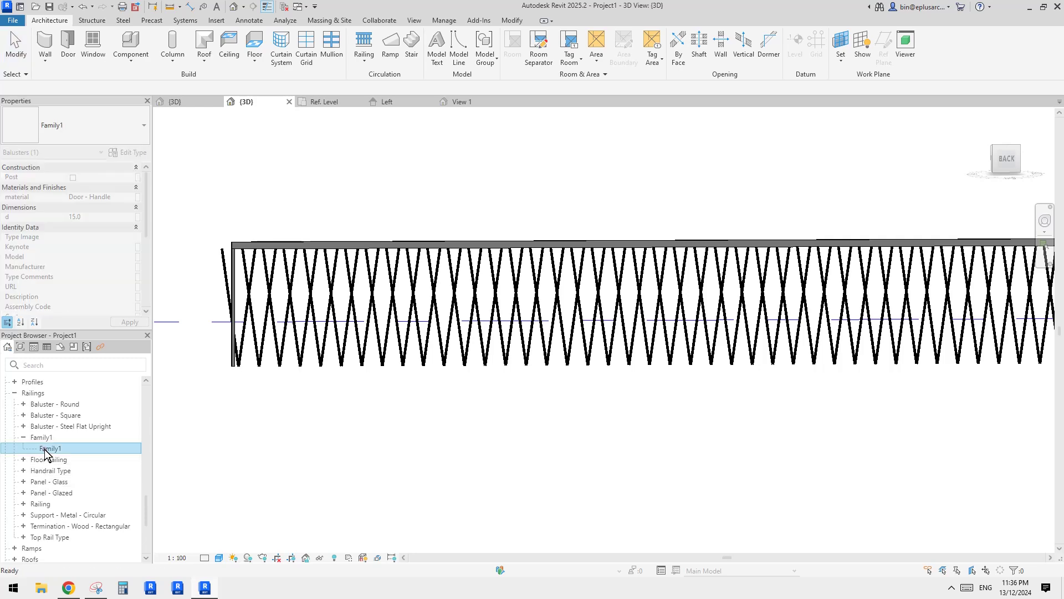
scroll(431, 405, down, 3)
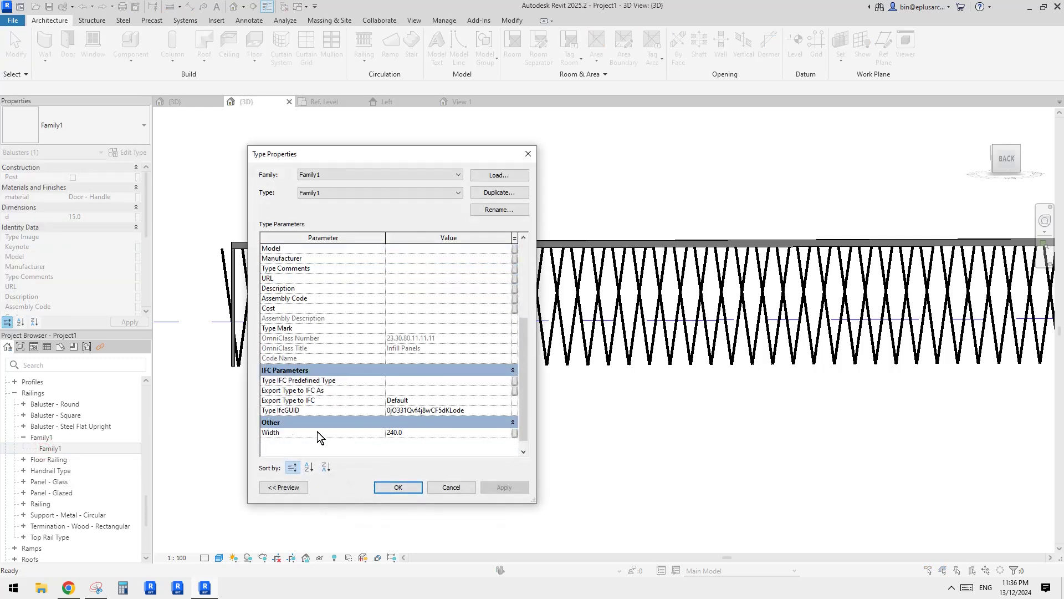
click(401, 432)
text(200)
click(504, 487)
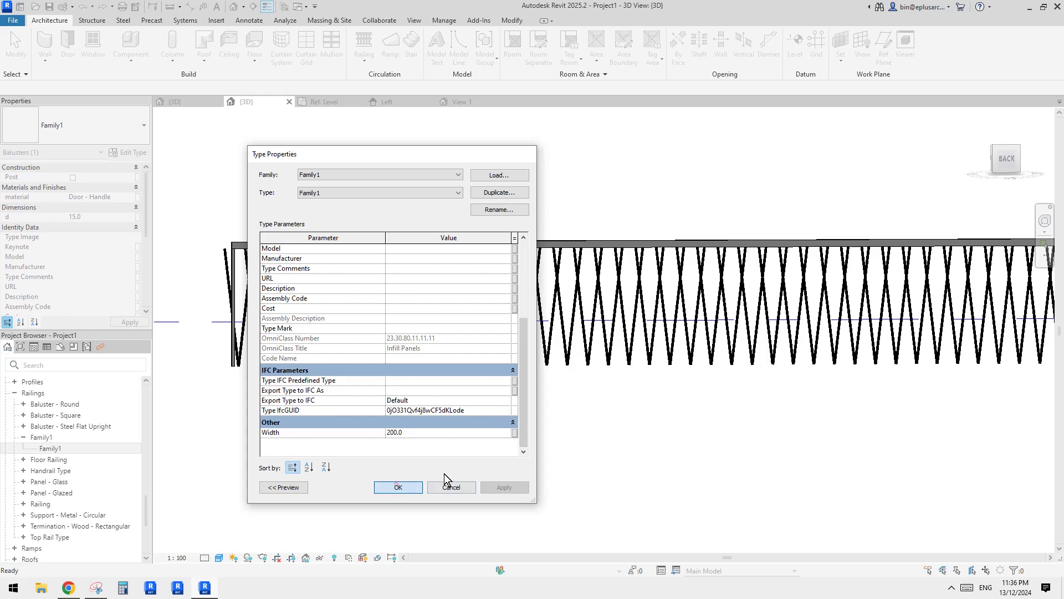
click(397, 486)
mouse_move(549, 375)
shift+middle_down()
mouse_move(625, 397)
mouse_move(543, 411)
mouse_move(555, 367)
mouse_move(546, 375)
shift+middle_up()
shift+middle_drag(626, 310, 577, 335)
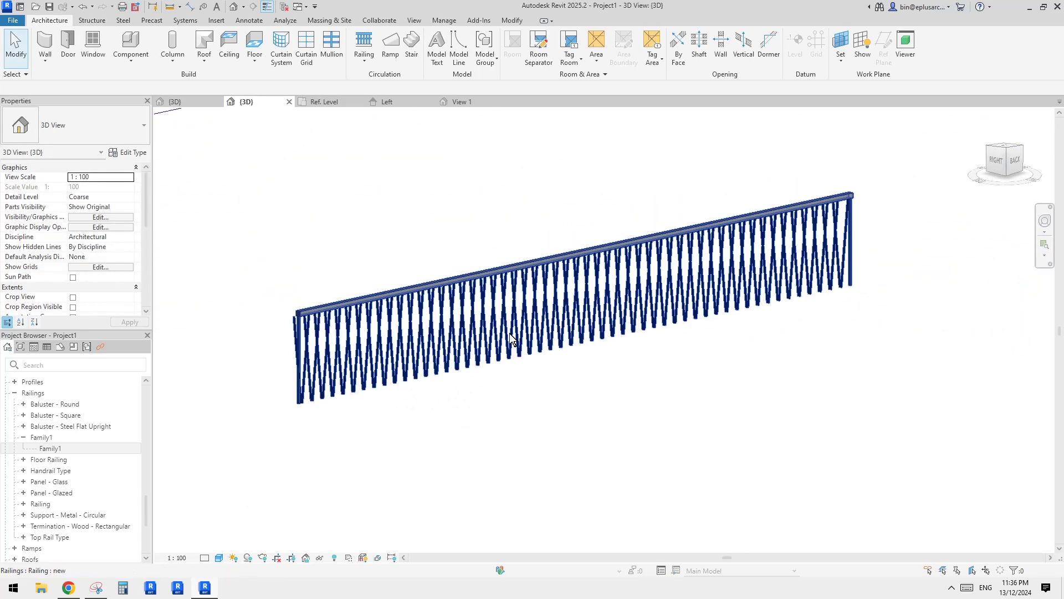
shift+middle_drag(510, 333, 615, 349)
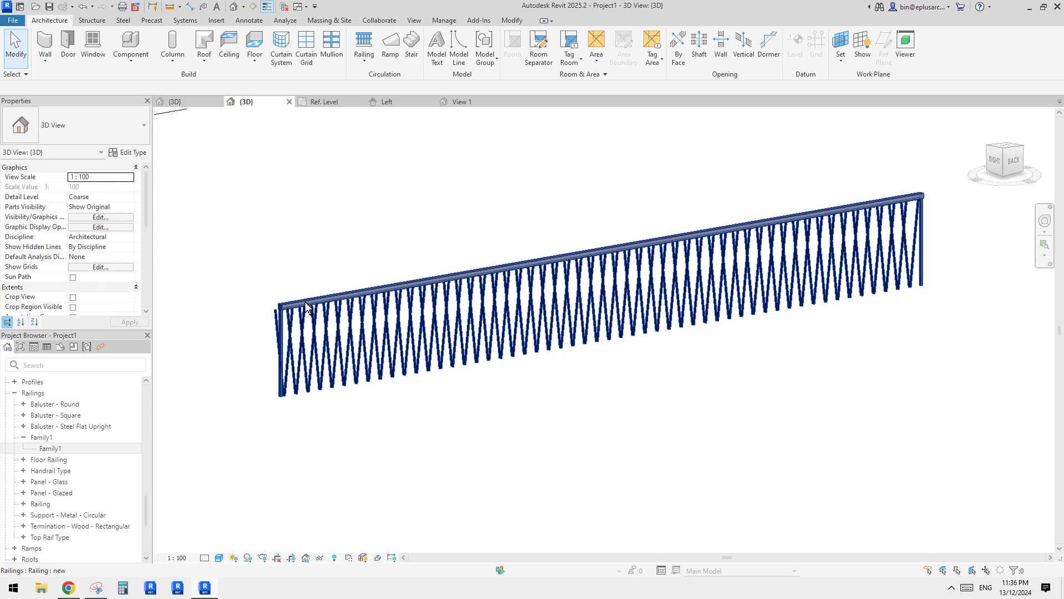
Step: Open the baluster placement settings of the railing type and set the start post's baluster family to None
click(388, 284)
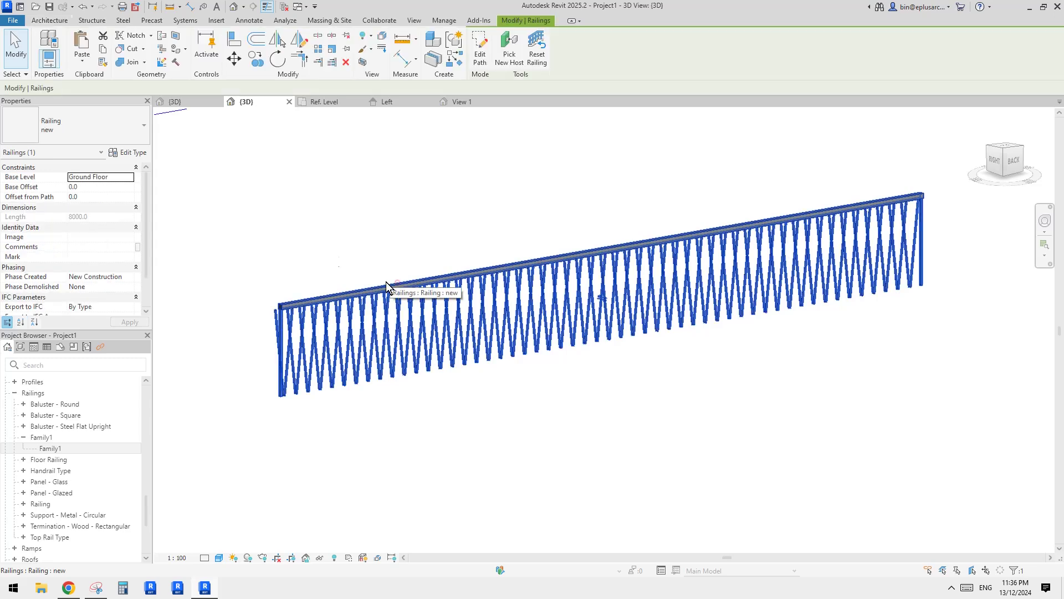
click(133, 152)
click(473, 281)
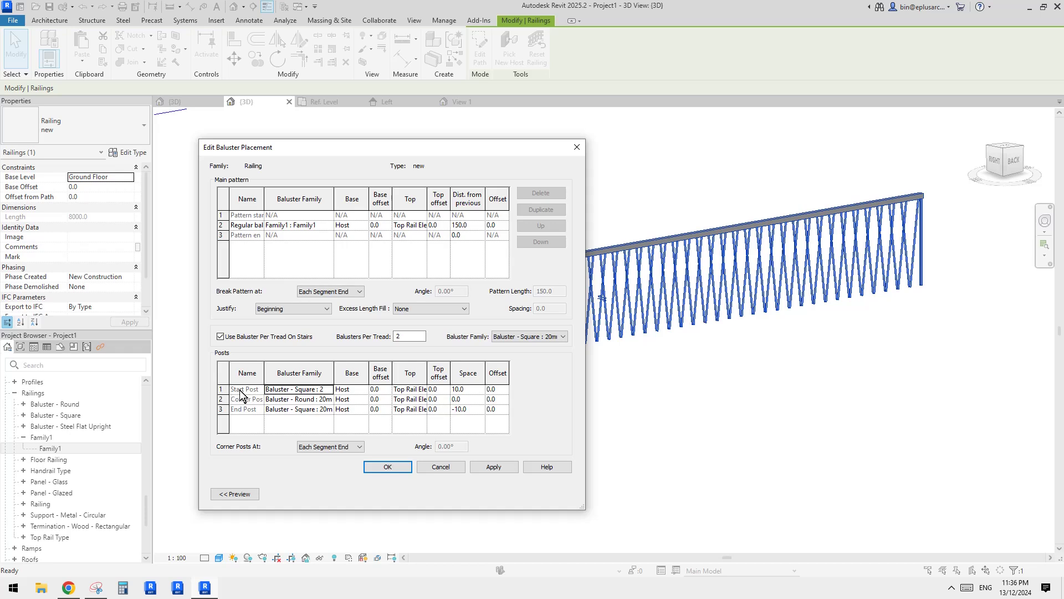
click(294, 390)
click(328, 390)
scroll(300, 421, up, 3)
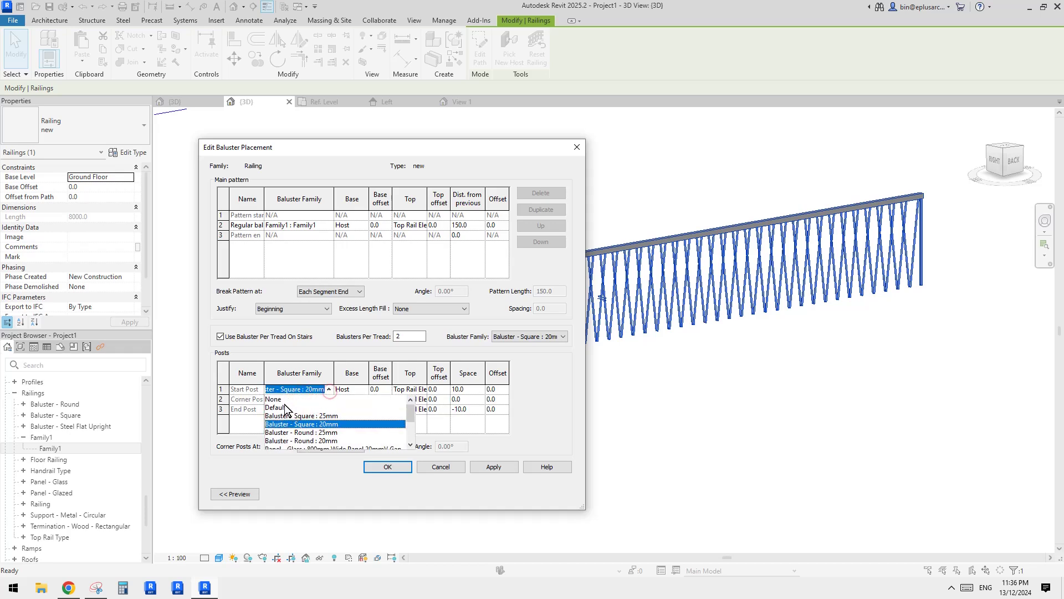
click(284, 420)
Step: Set the end post's baluster family to None, and finish editing the railing type
click(293, 409)
click(329, 409)
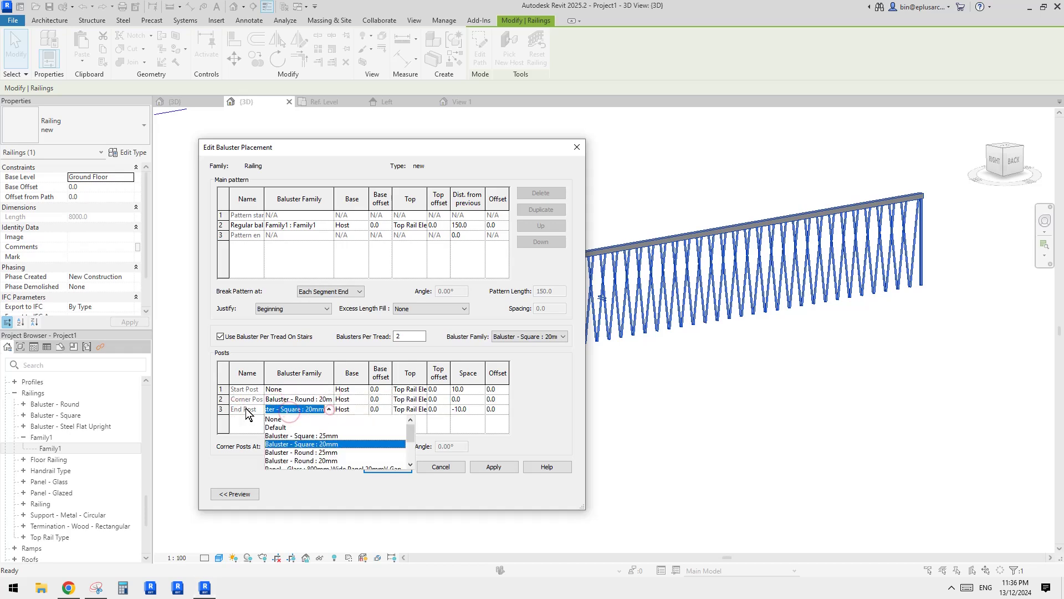
click(282, 427)
click(395, 467)
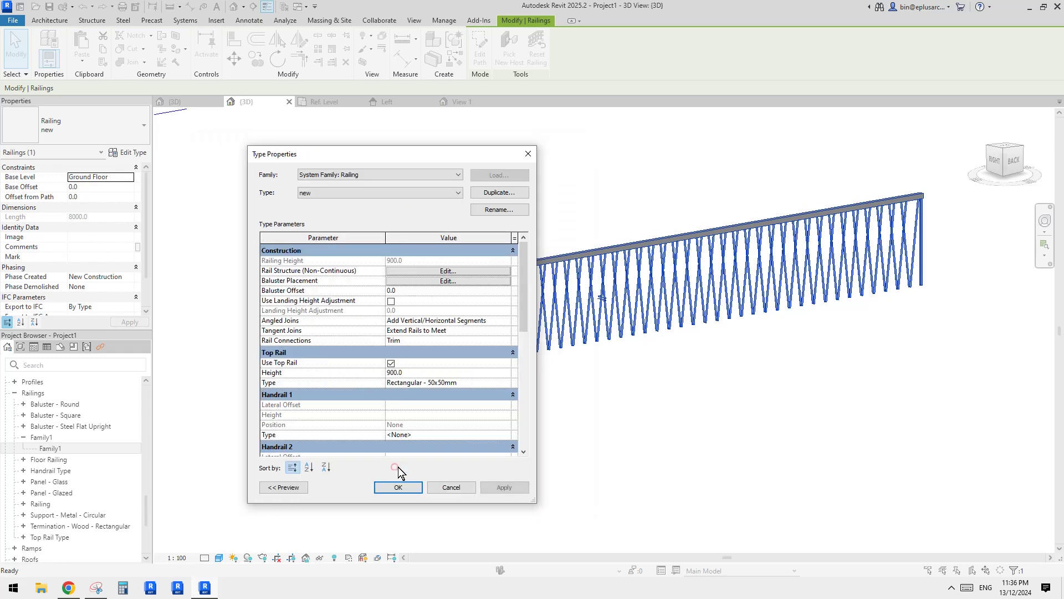
click(464, 487)
click(650, 418)
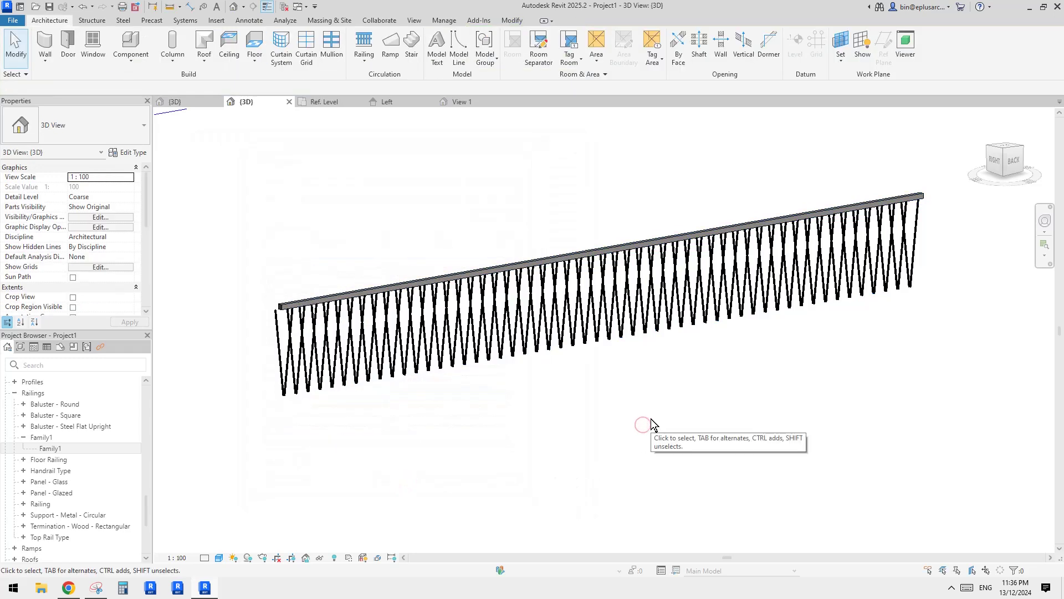
Step: Set the railing type's baluster pattern justification to Center and apply it
shift+middle_drag(651, 418, 563, 418)
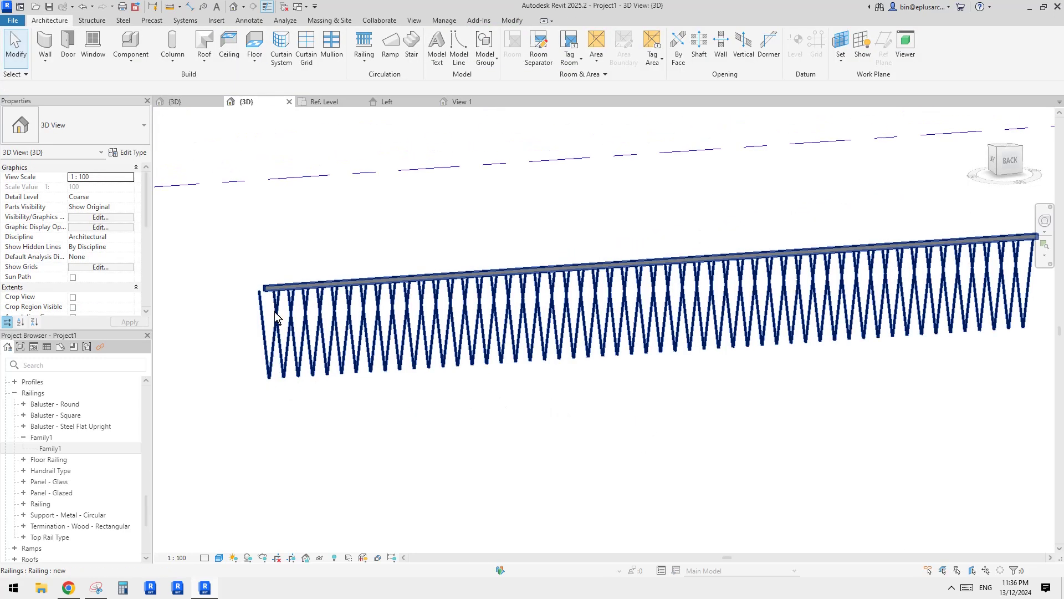
mouse_move(274, 312)
shift+middle_down()
mouse_move(261, 286)
mouse_move(415, 355)
mouse_move(843, 284)
mouse_move(259, 306)
shift+middle_up()
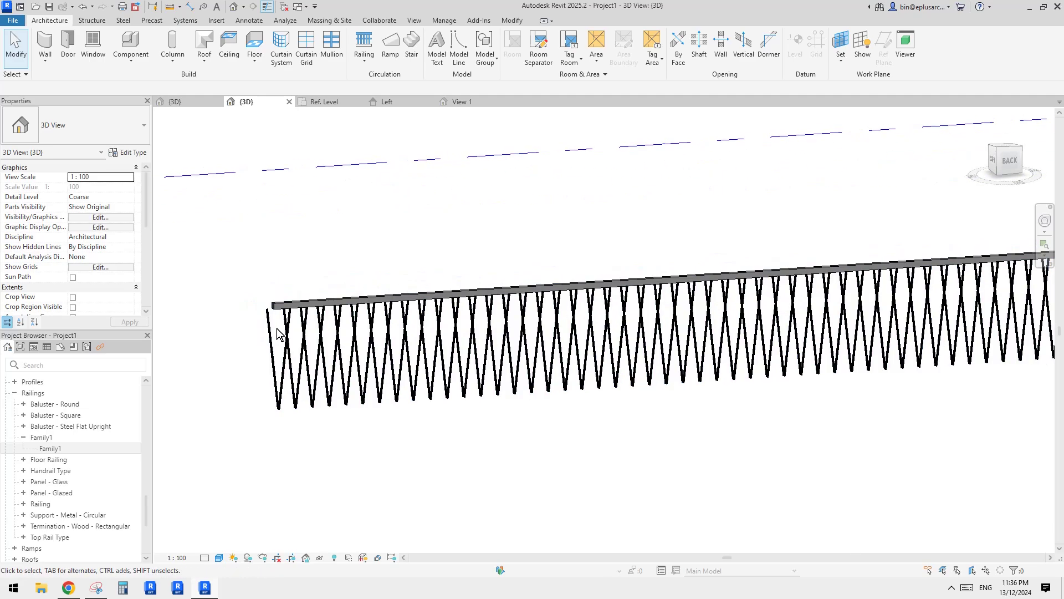
click(269, 302)
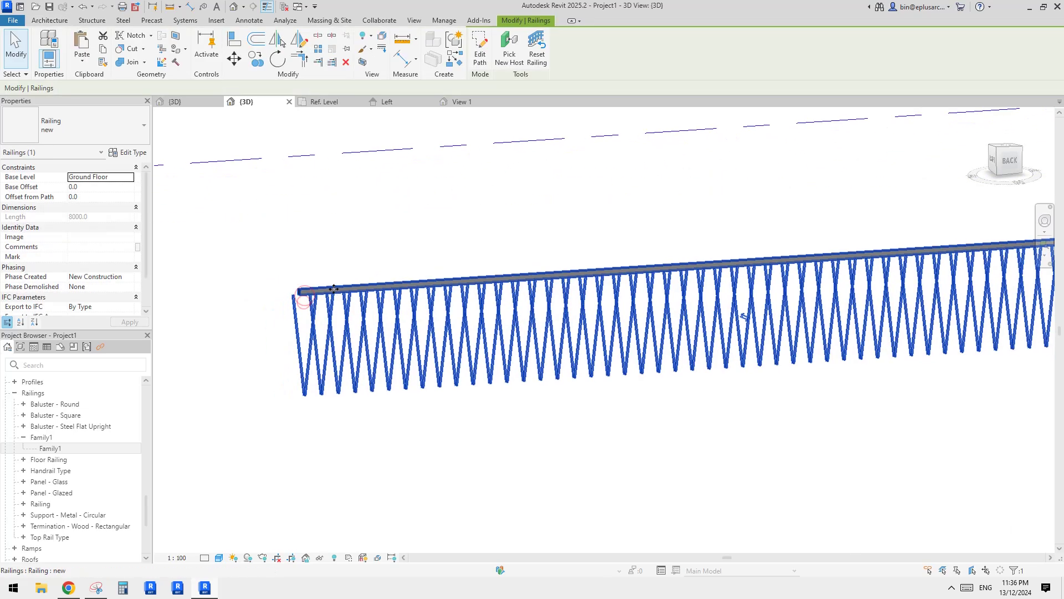
click(128, 152)
click(453, 283)
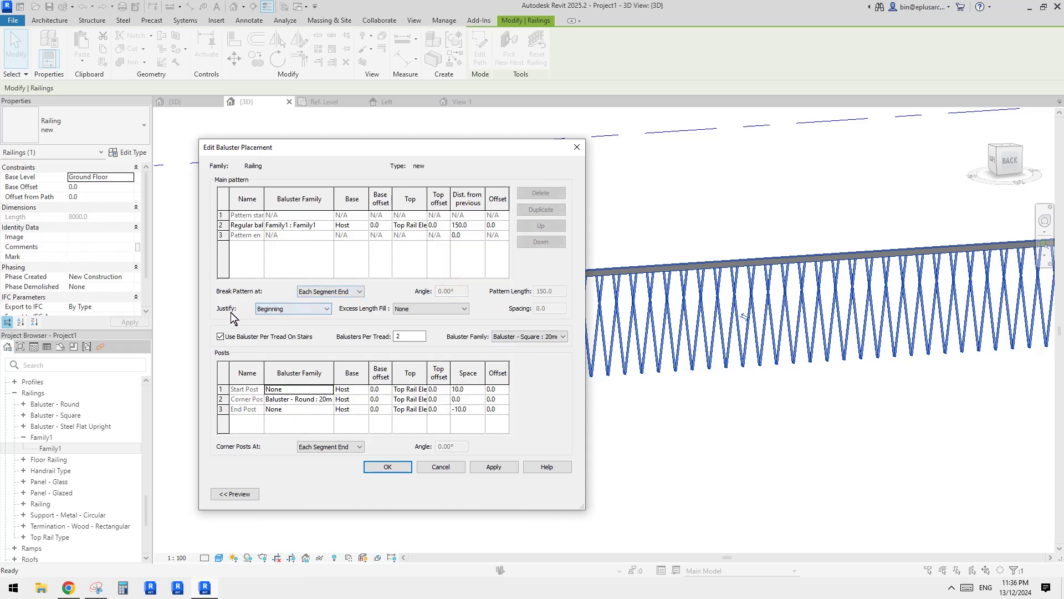
click(281, 313)
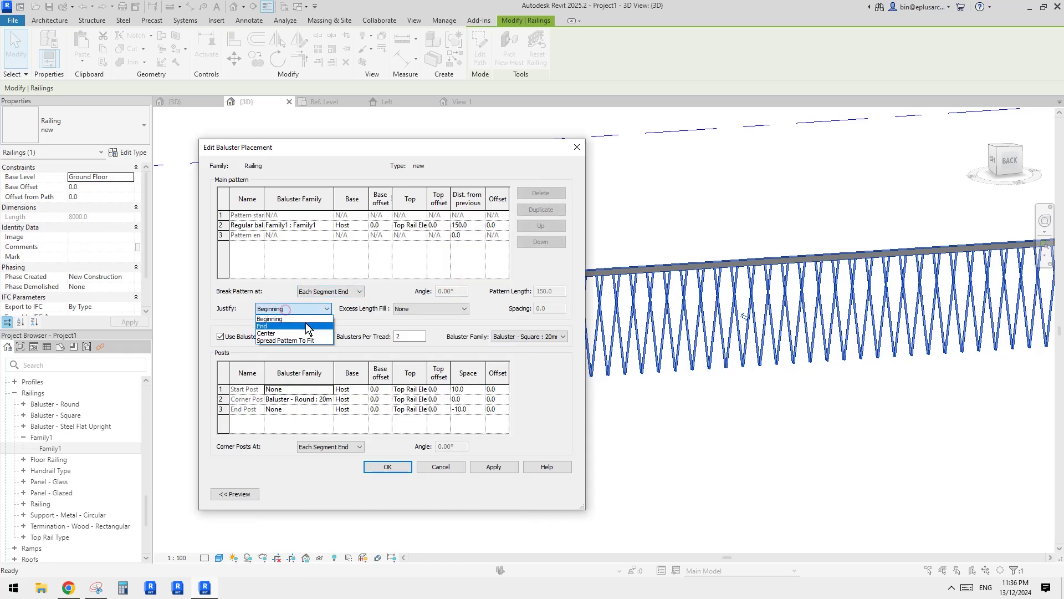
click(281, 333)
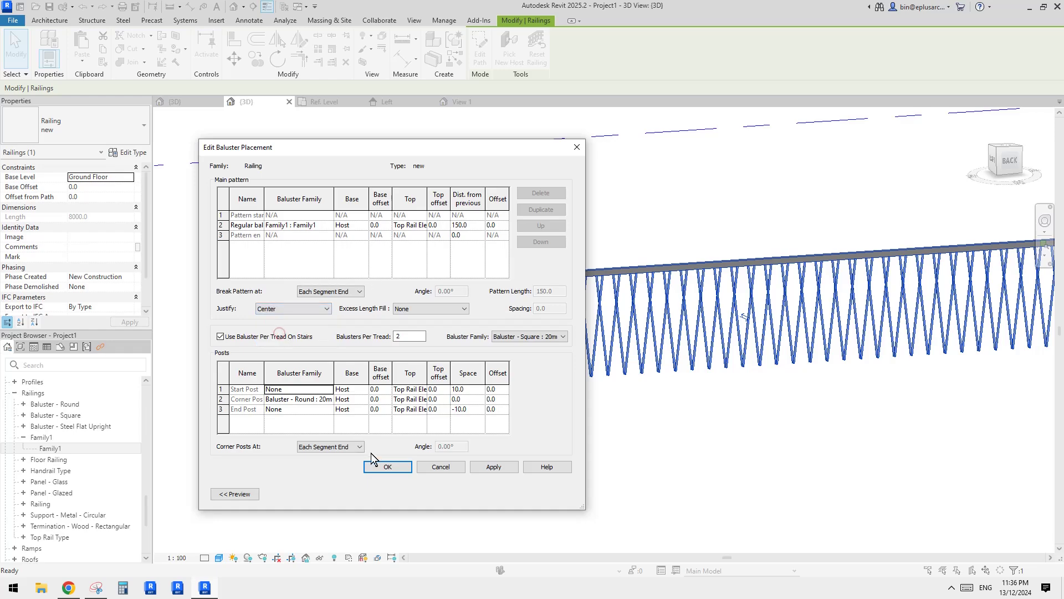
click(387, 466)
click(516, 486)
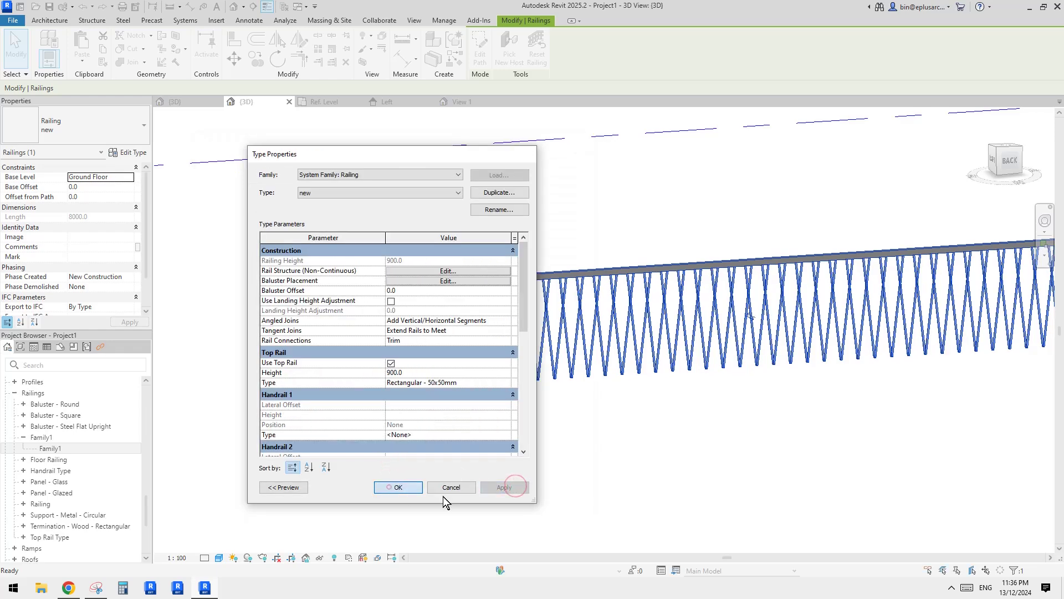
click(390, 487)
Step: Justify the railing's baluster pattern with Spread Pattern To Fit, and compare the railing with the reference balustrade photo in Chrome
middle_drag(659, 338, 455, 359)
click(128, 152)
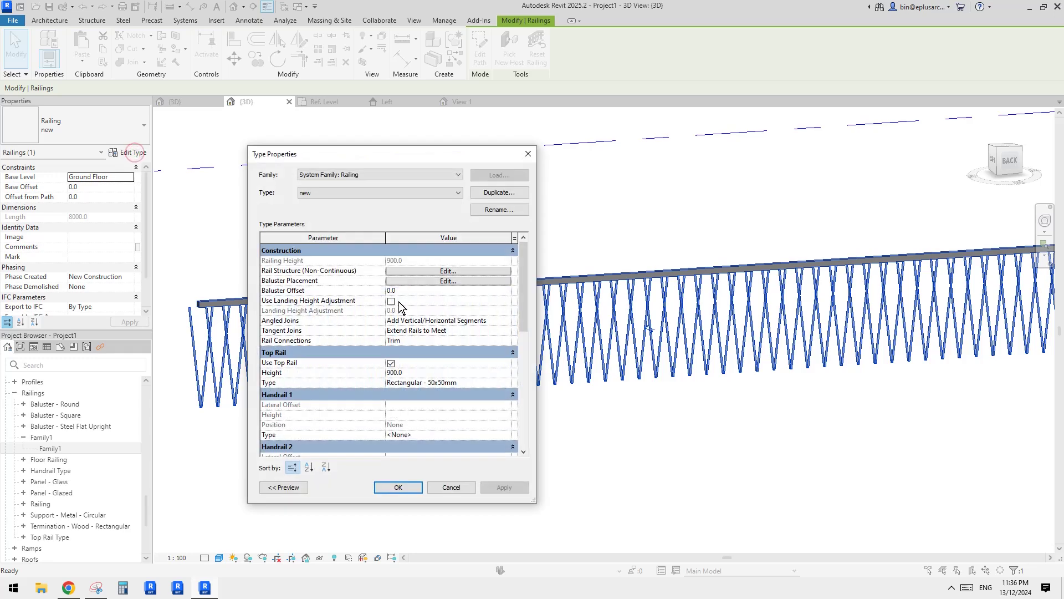
click(434, 281)
click(319, 310)
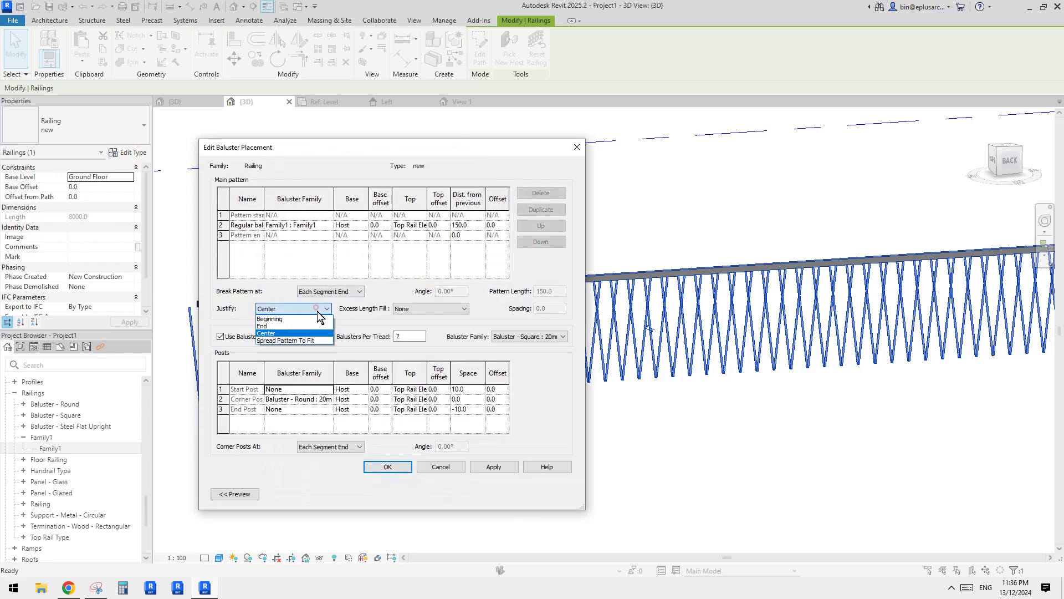
click(285, 339)
click(385, 467)
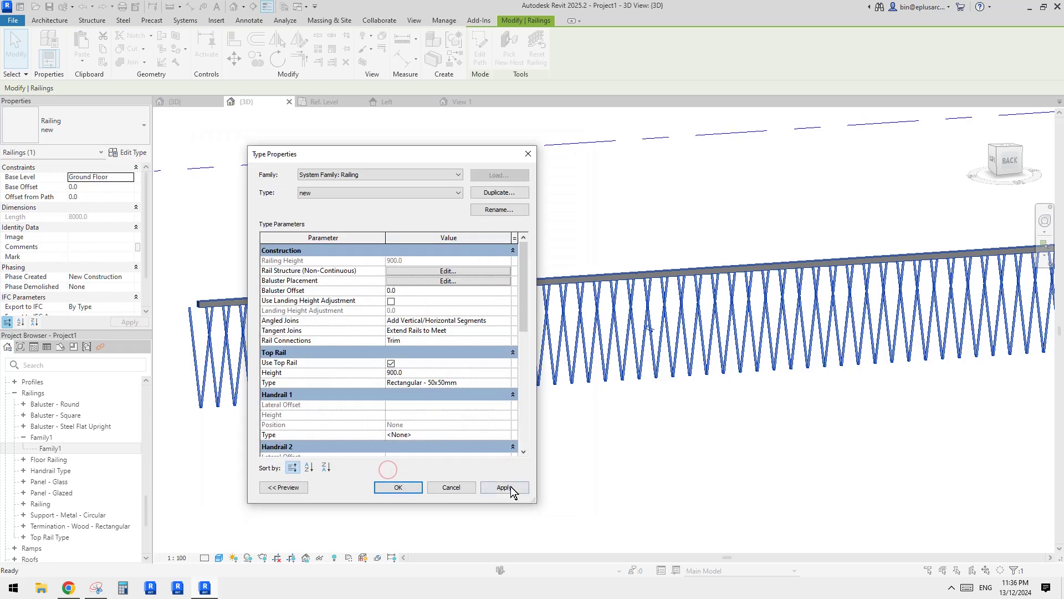
click(505, 487)
click(440, 487)
shift+middle_drag(465, 425, 438, 408)
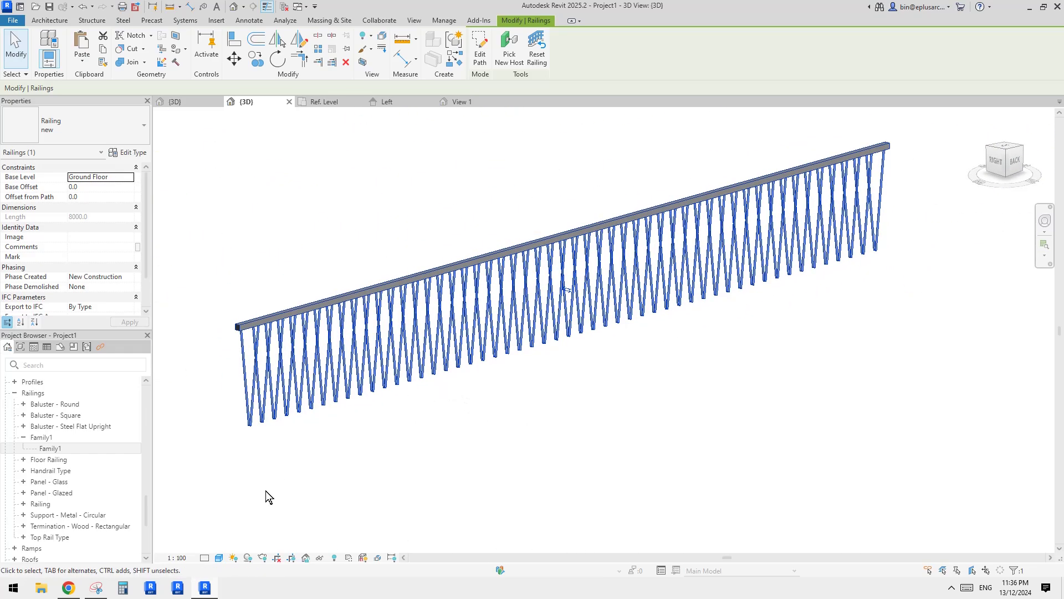
click(78, 583)
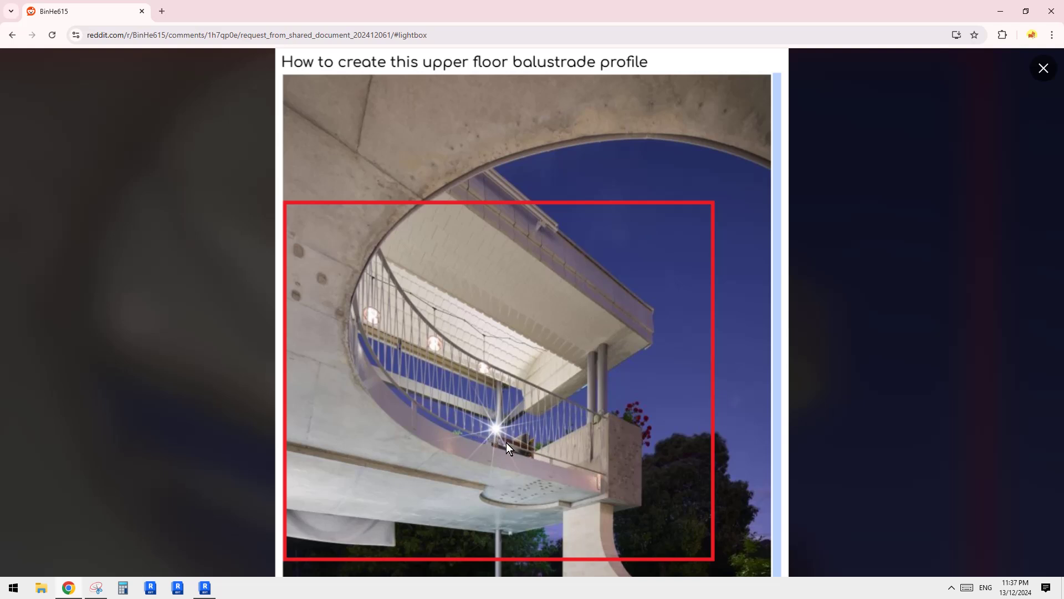
Step: Switch back to Revit and change the railing type's top rail to Circular - 40mm
click(209, 588)
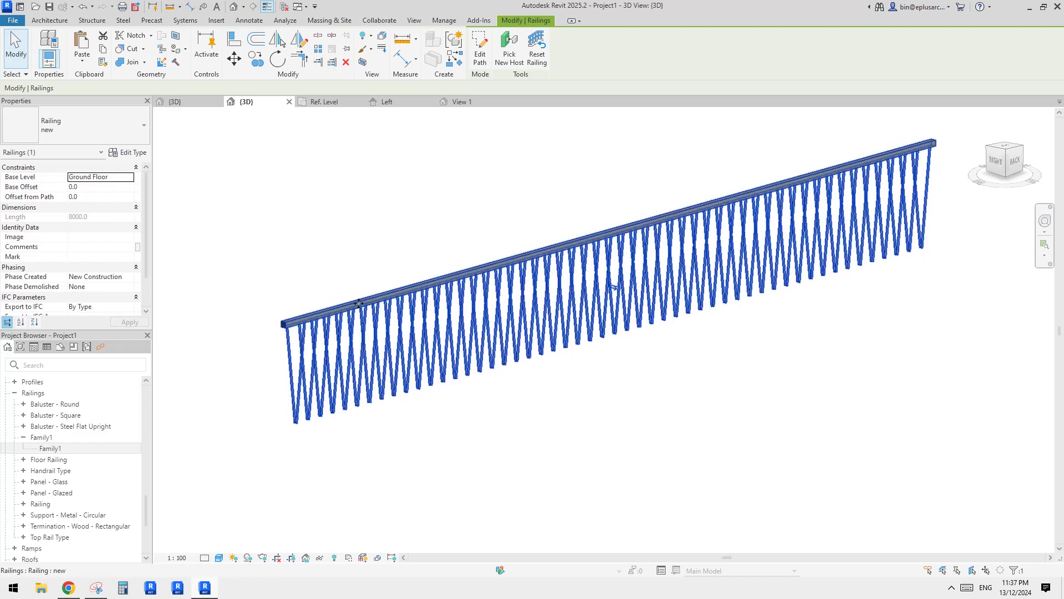
scroll(289, 341, up, 3)
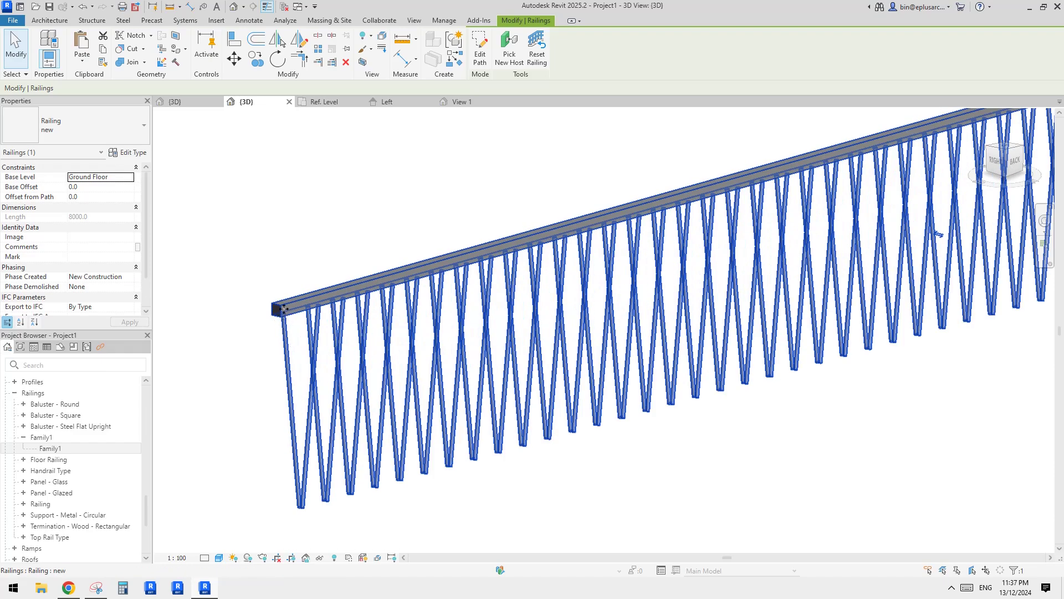
scroll(288, 308, down, 3)
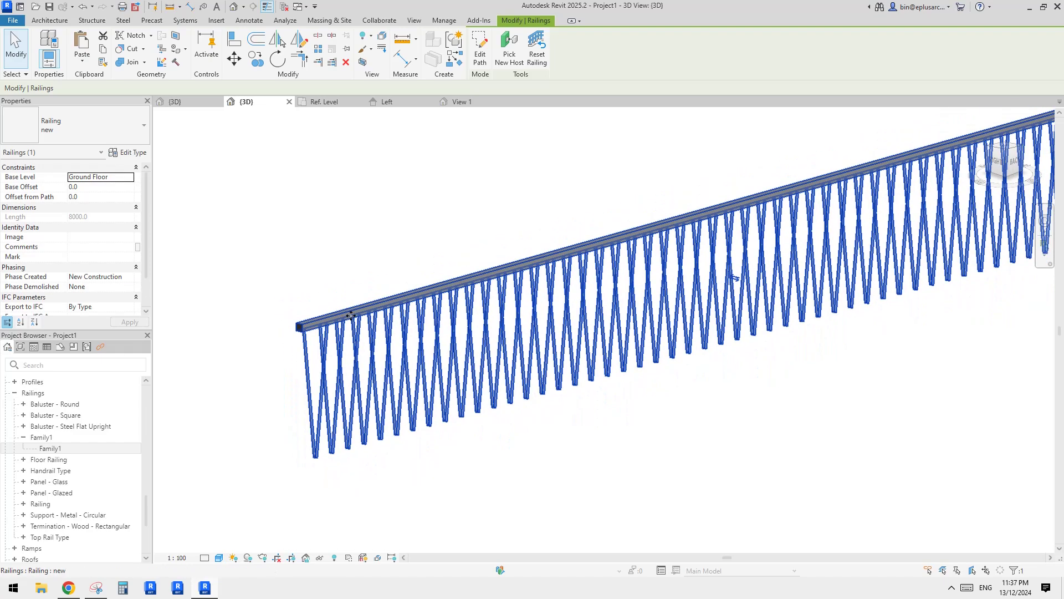
click(136, 153)
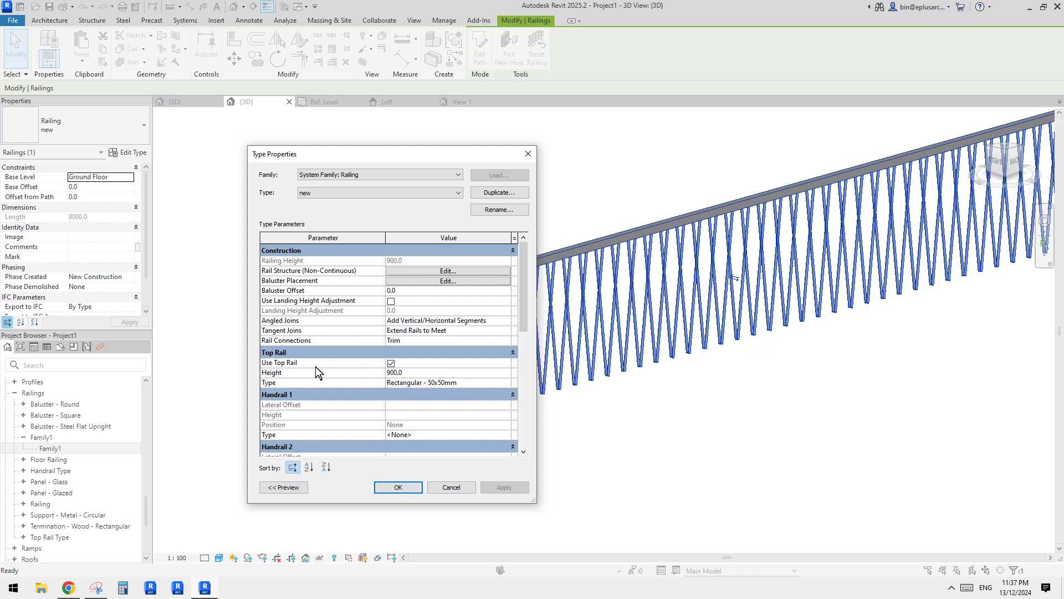
click(473, 384)
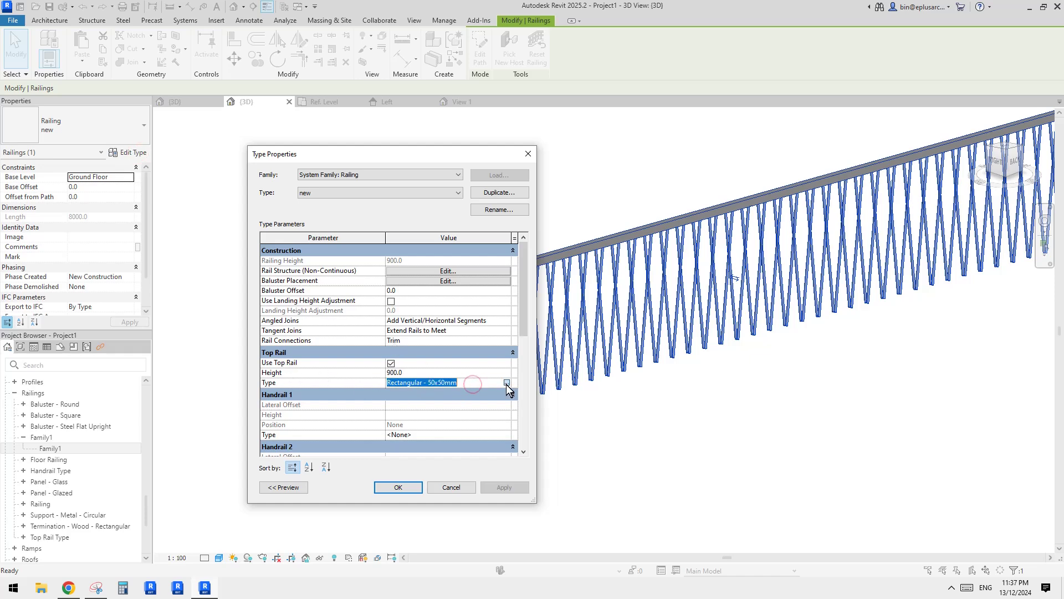
click(506, 382)
click(354, 192)
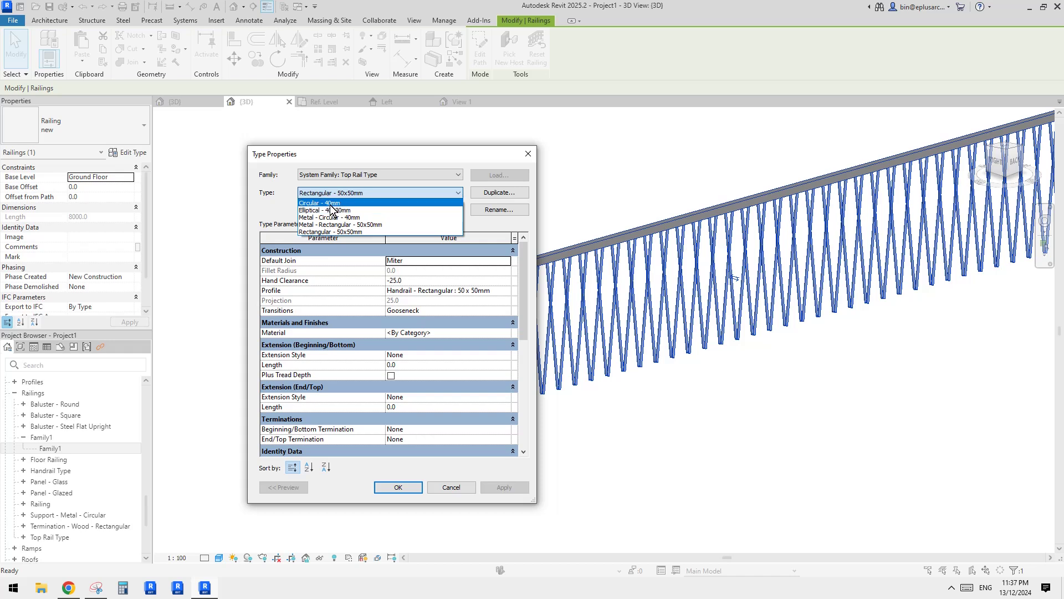
click(329, 204)
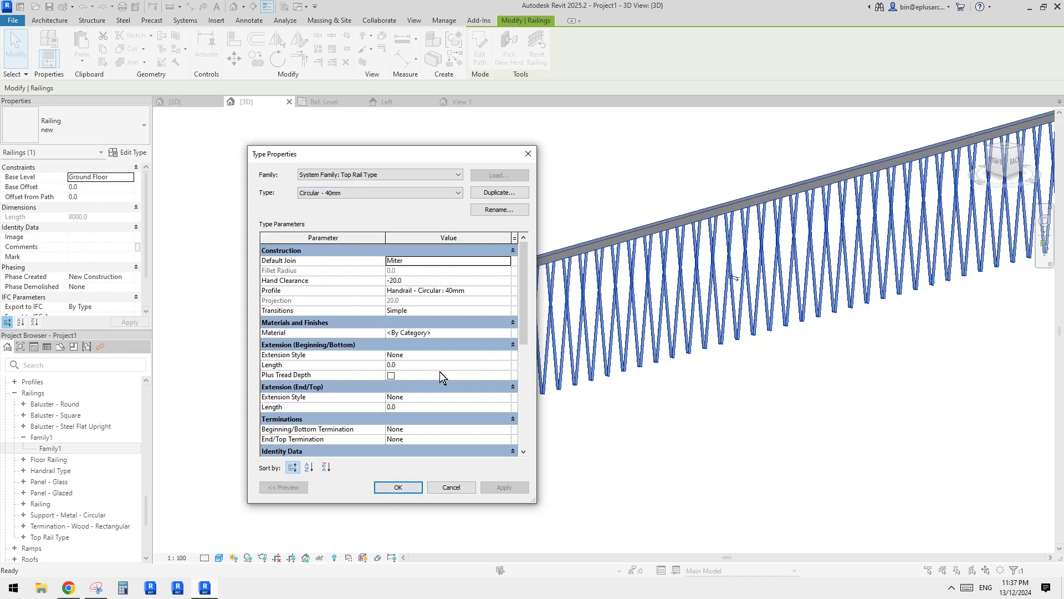
click(395, 487)
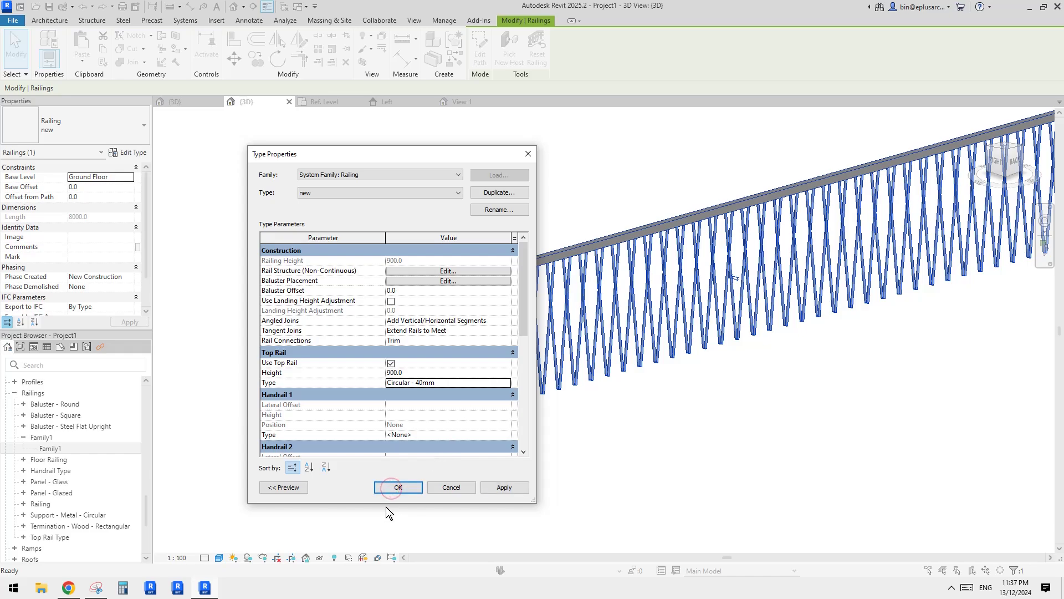
click(395, 487)
Step: Insert a new non-continuous rail in the railing type's rail structure with the Handrail - Circular : 30mm profile
shift+middle_drag(394, 496, 302, 358)
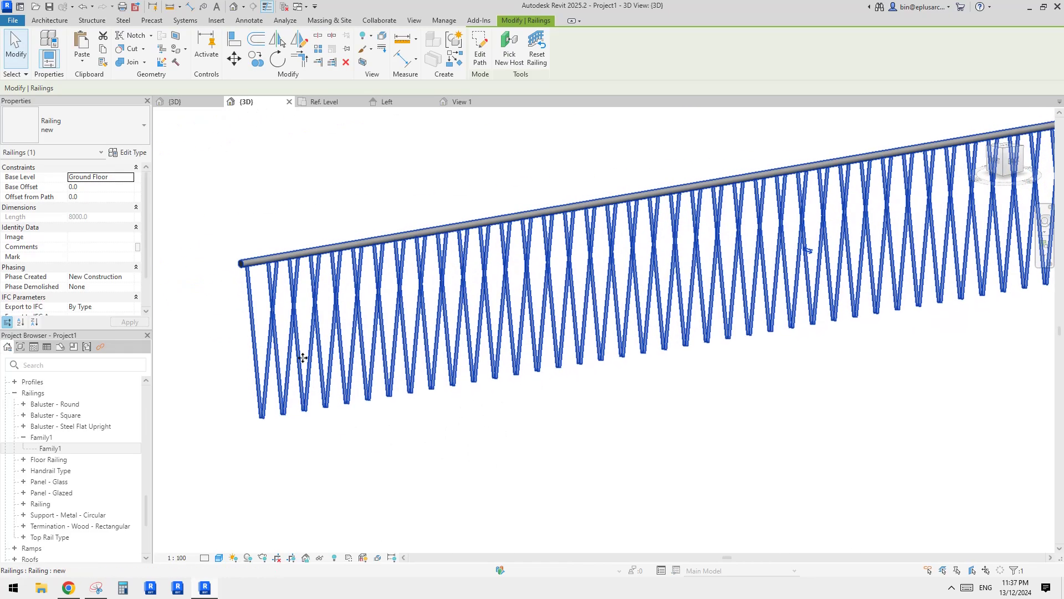
click(323, 406)
click(320, 405)
click(132, 153)
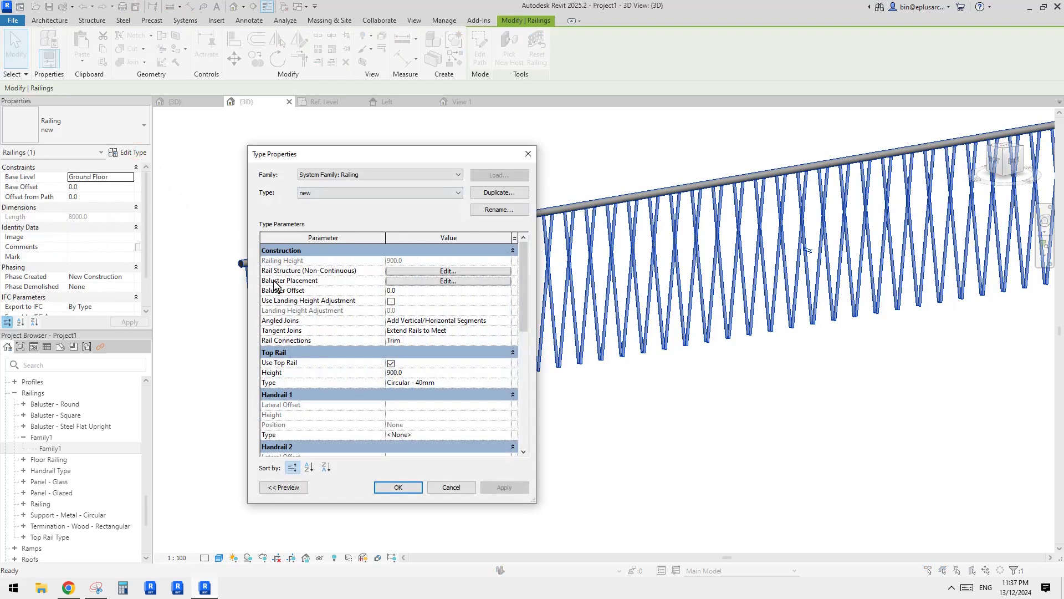
click(436, 269)
click(270, 343)
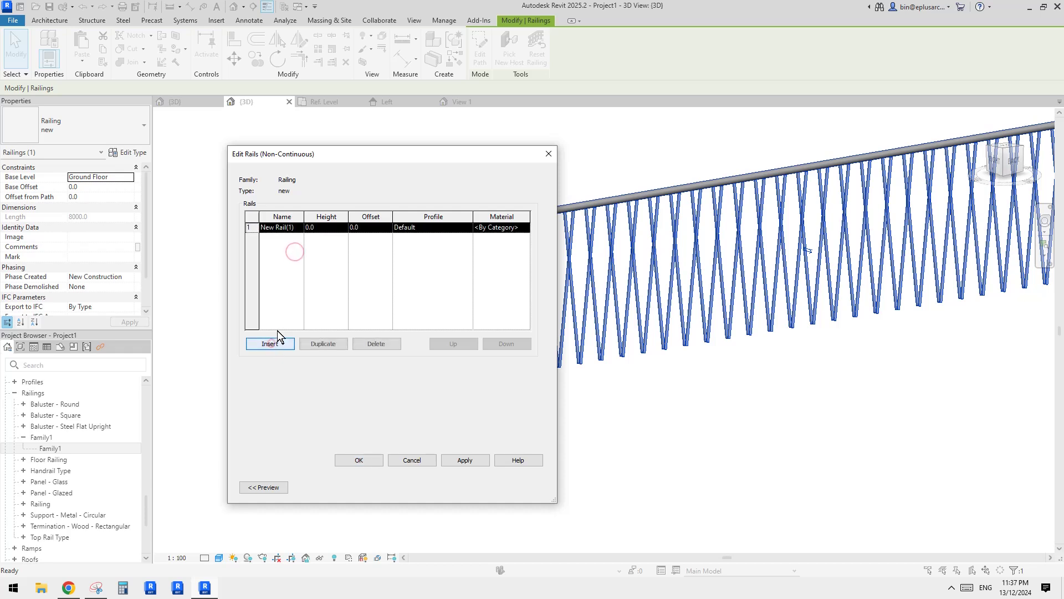
click(404, 228)
click(469, 227)
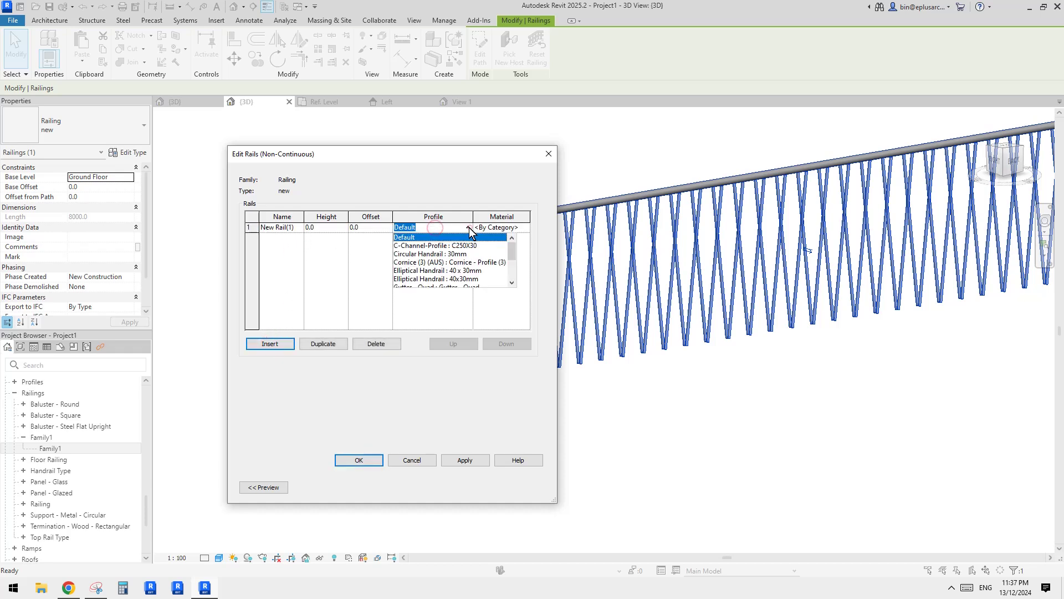
drag(514, 248, 511, 265)
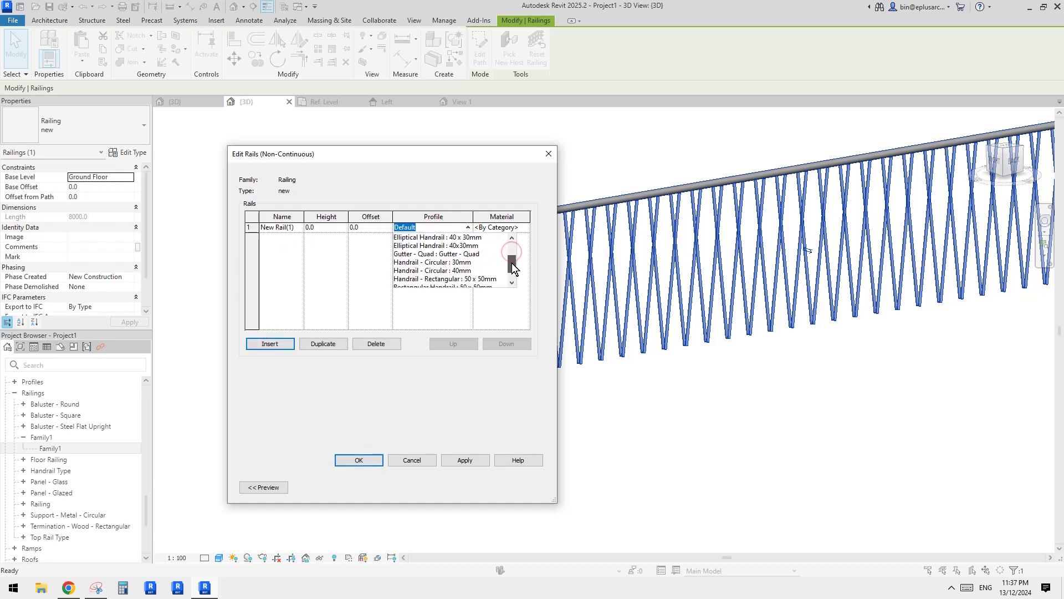
click(438, 262)
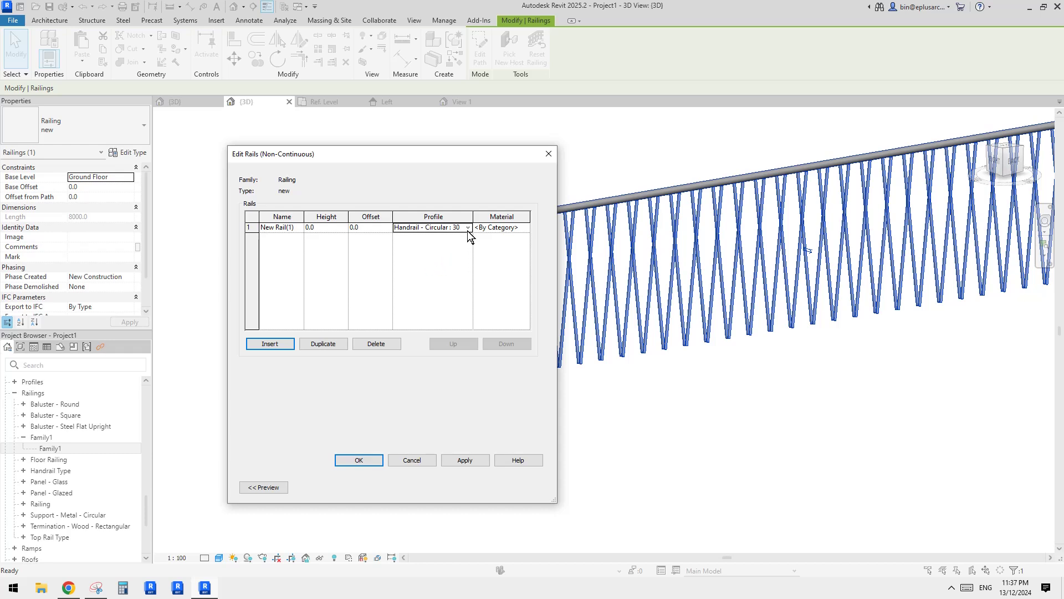
Step: Set the new rail's height to 100, apply the railing type changes, and deselect the railing
click(498, 228)
click(497, 227)
click(324, 229)
text(100.0)
click(355, 460)
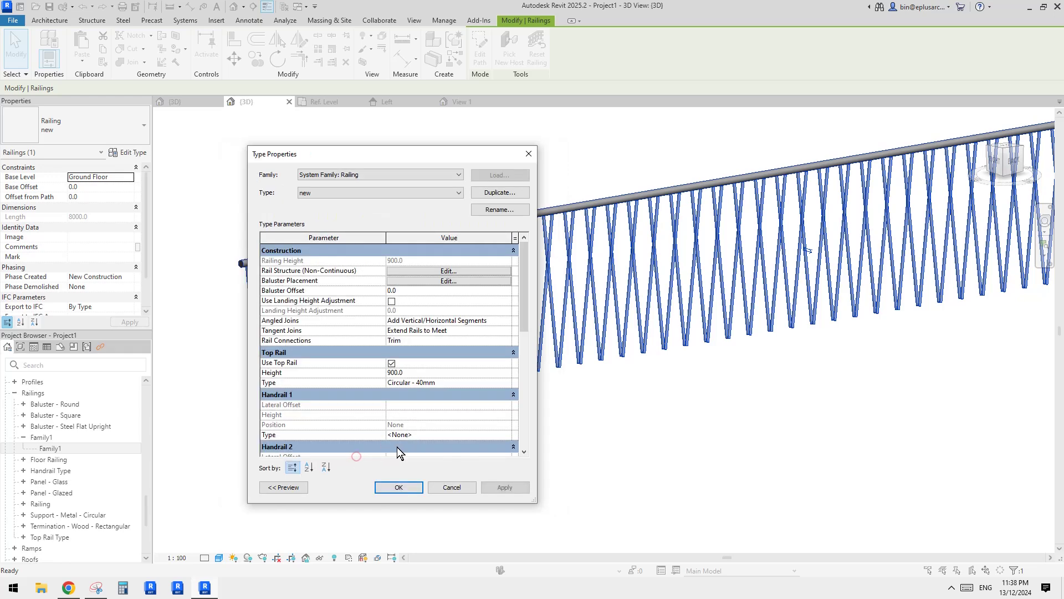
click(514, 488)
click(399, 488)
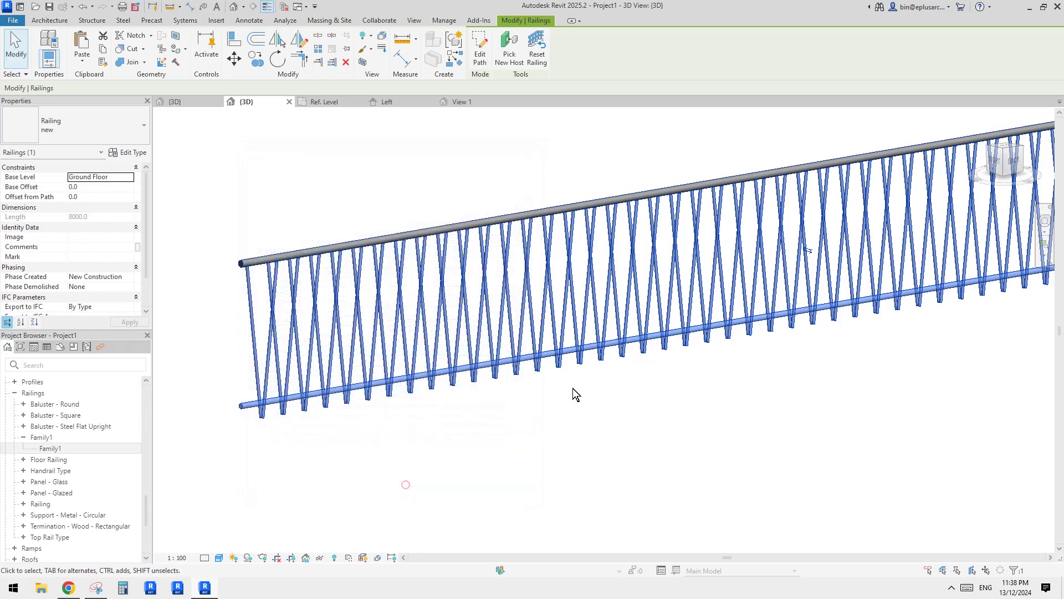
scroll(565, 387, down, 5)
click(411, 391)
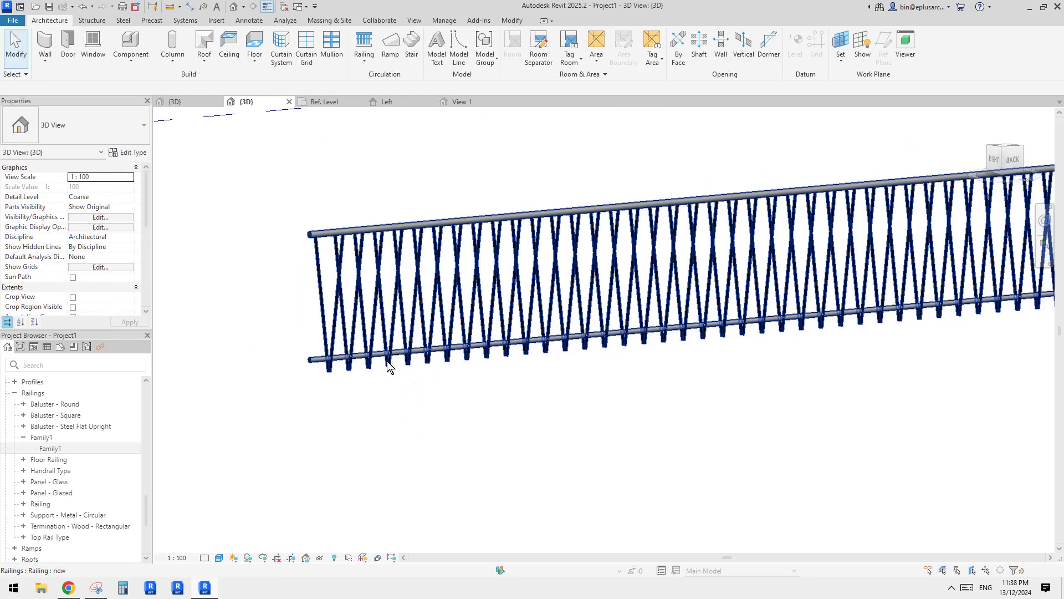
Step: In the railing type's baluster placement, set the regular baluster's base to New Rail(1) and apply the change
scroll(388, 366, up, 2)
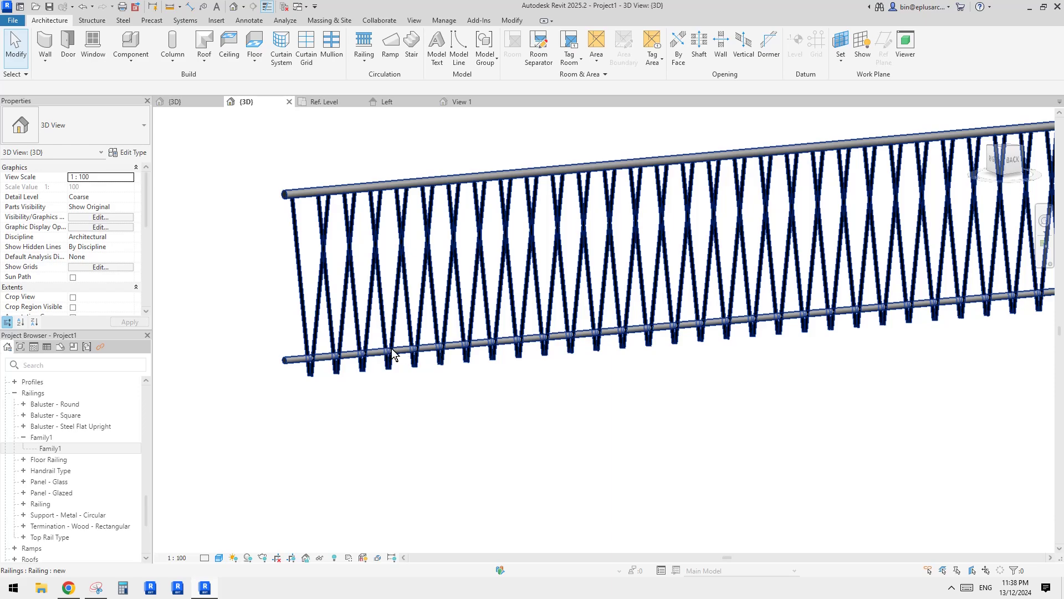
click(392, 351)
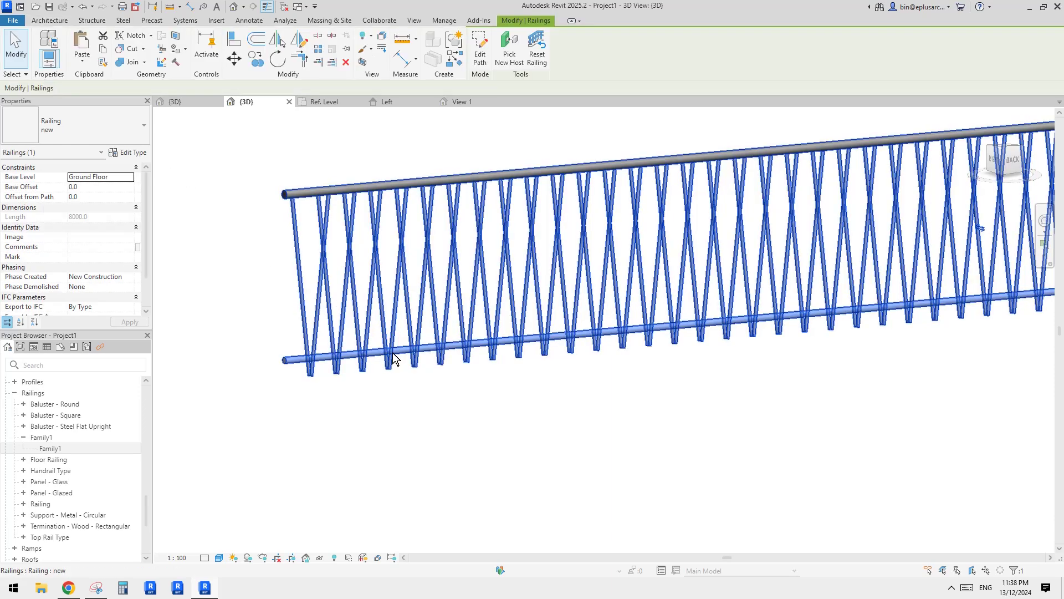
click(134, 153)
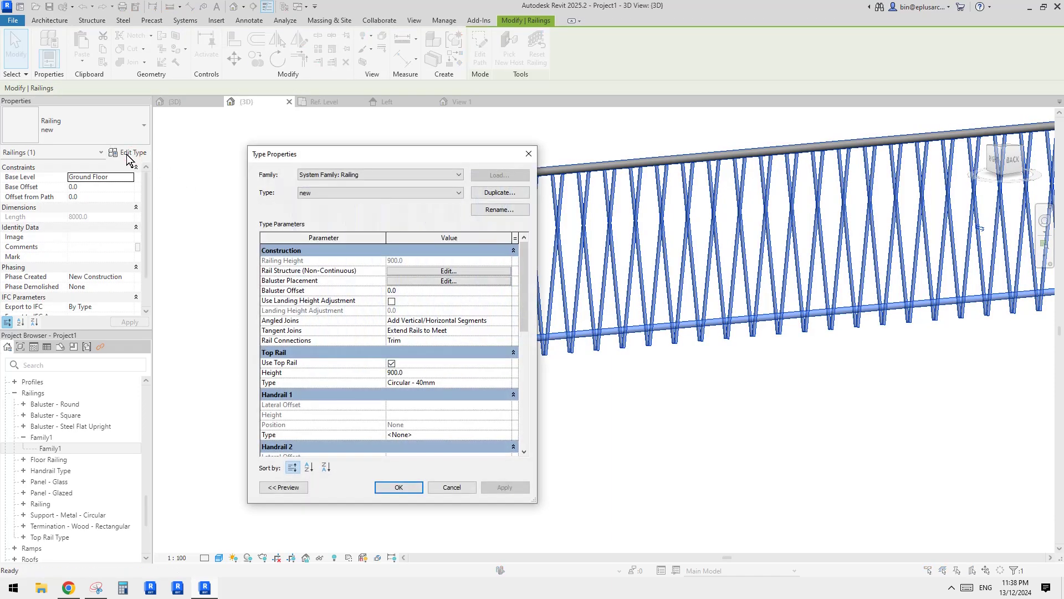
click(434, 281)
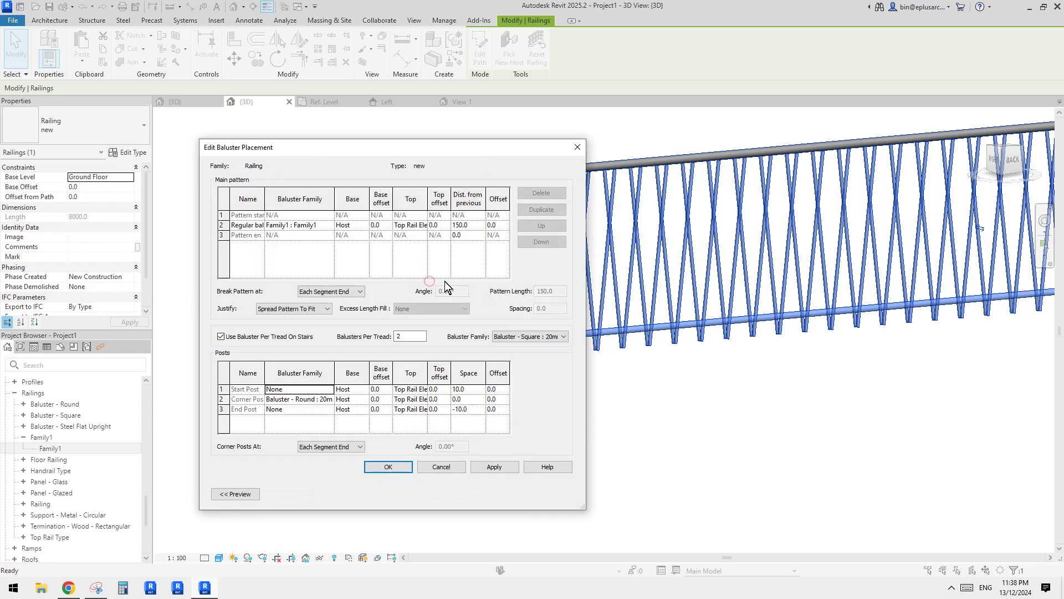
click(300, 227)
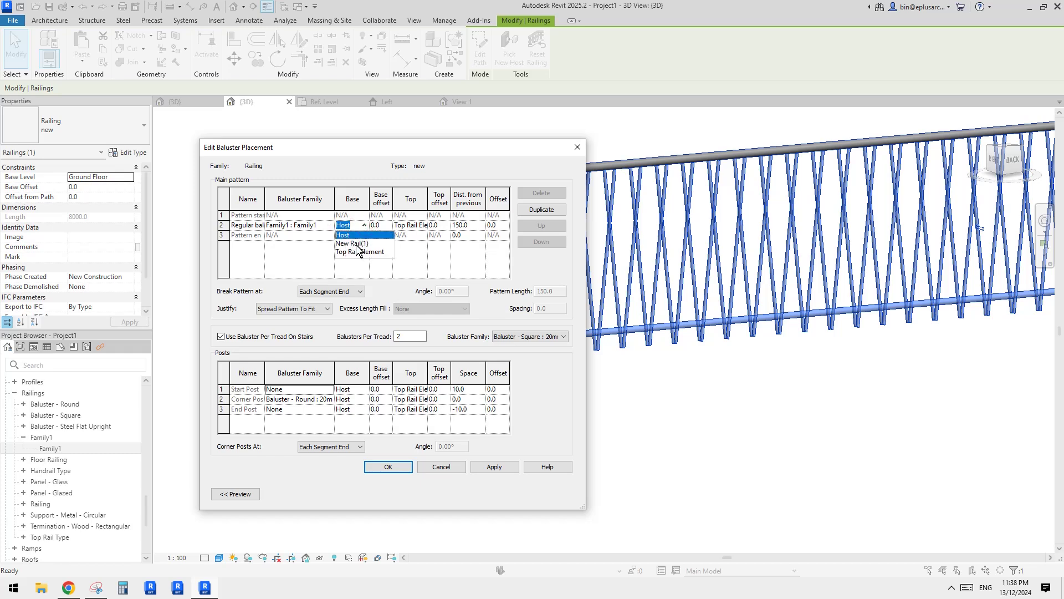
click(357, 244)
drag(371, 150, 432, 151)
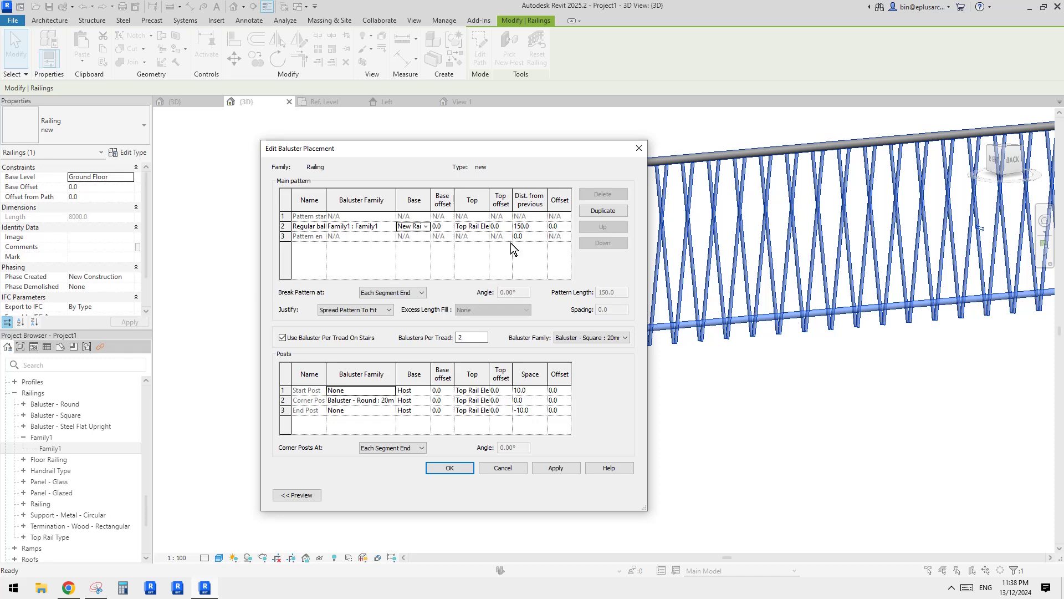
click(556, 468)
click(465, 469)
click(576, 489)
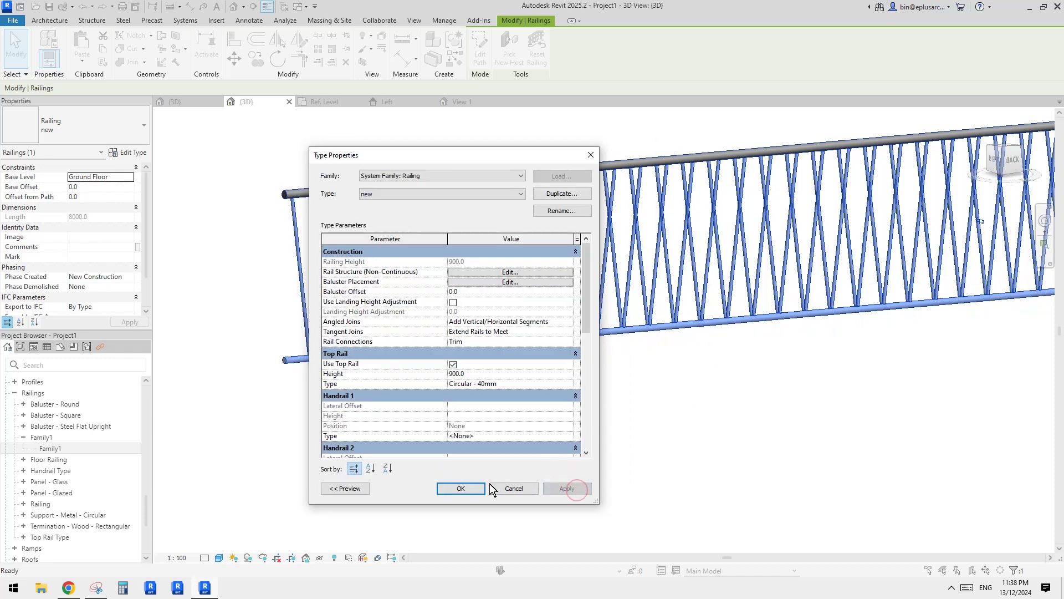
click(461, 488)
Step: Compare the railing with the reference balustrade photo in Chrome, and return to Revit
shift+middle_drag(636, 322, 396, 350)
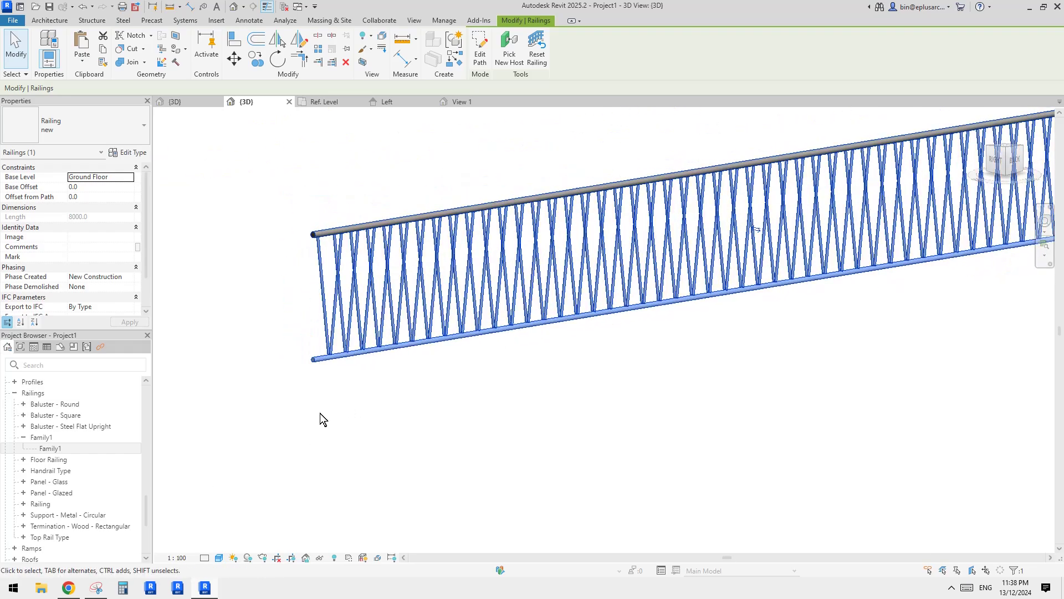
click(69, 589)
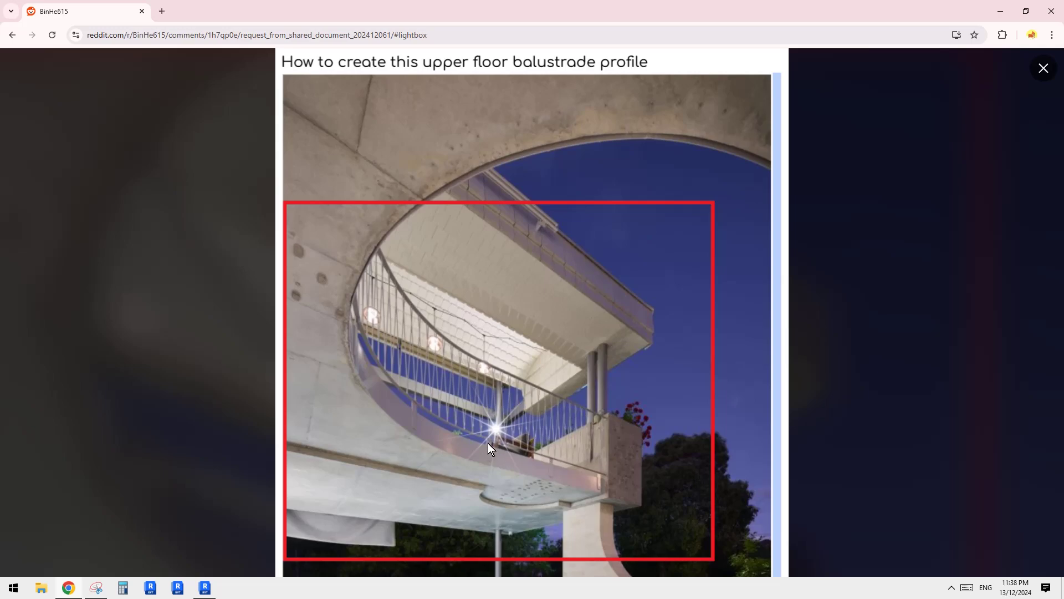
click(204, 588)
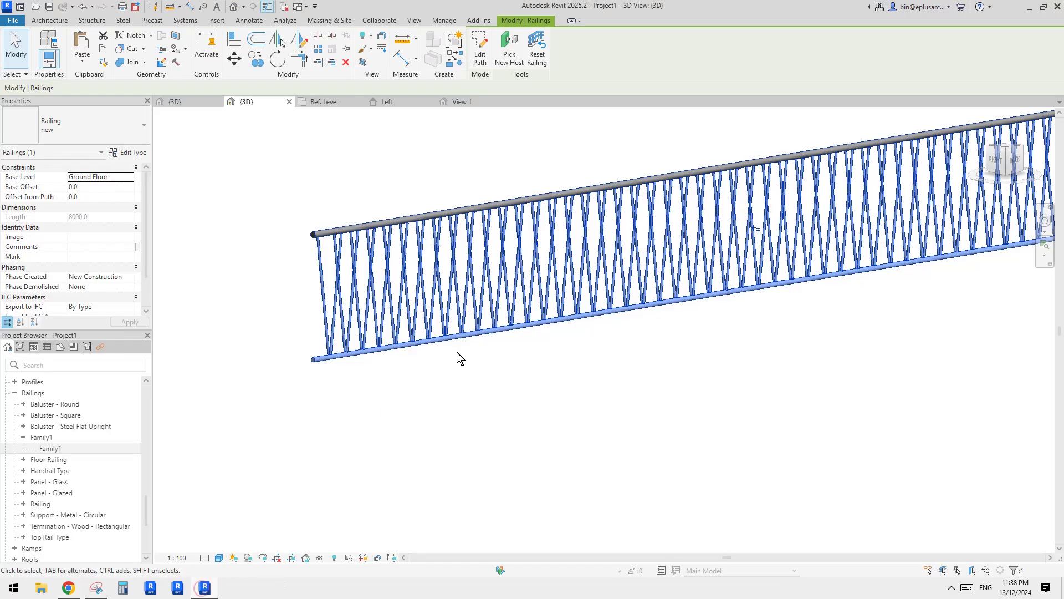
Step: Duplicate the regular baluster row in the main pattern of the railing type's baluster placement, rechecking the reference photo in Chrome
click(146, 156)
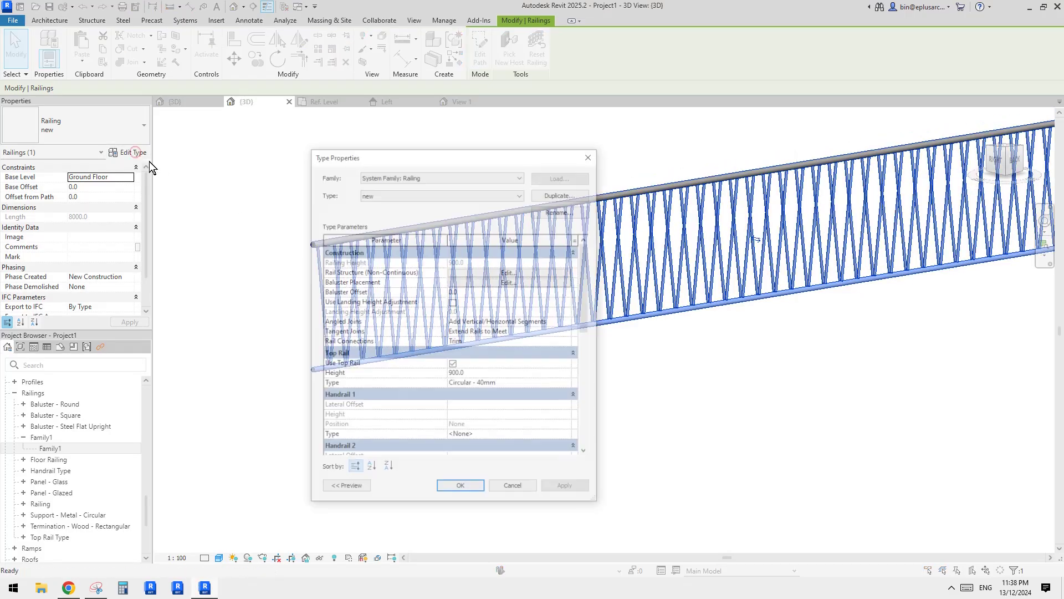
click(483, 284)
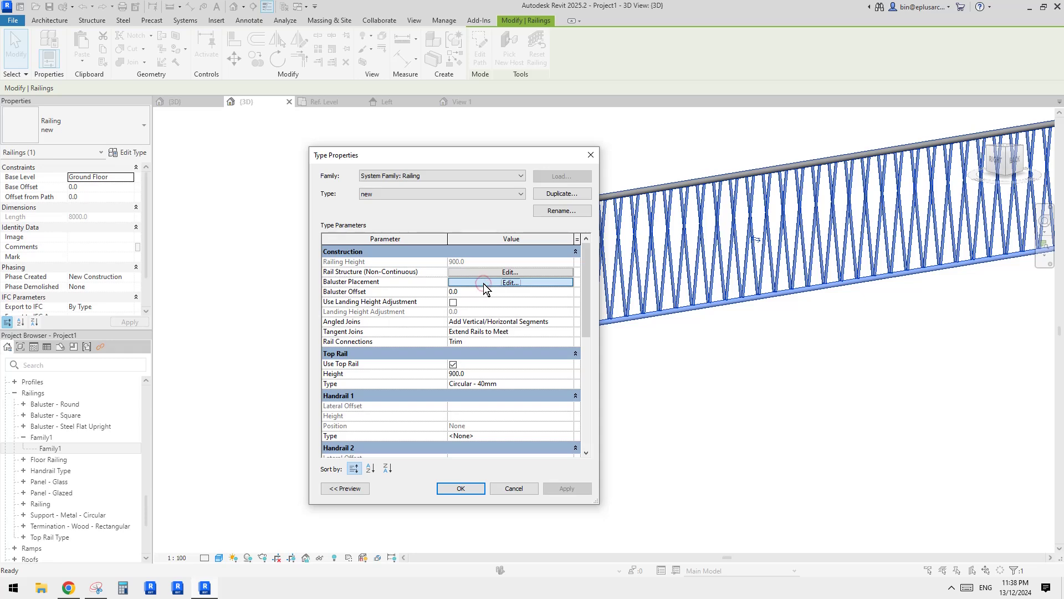
drag(425, 149, 405, 140)
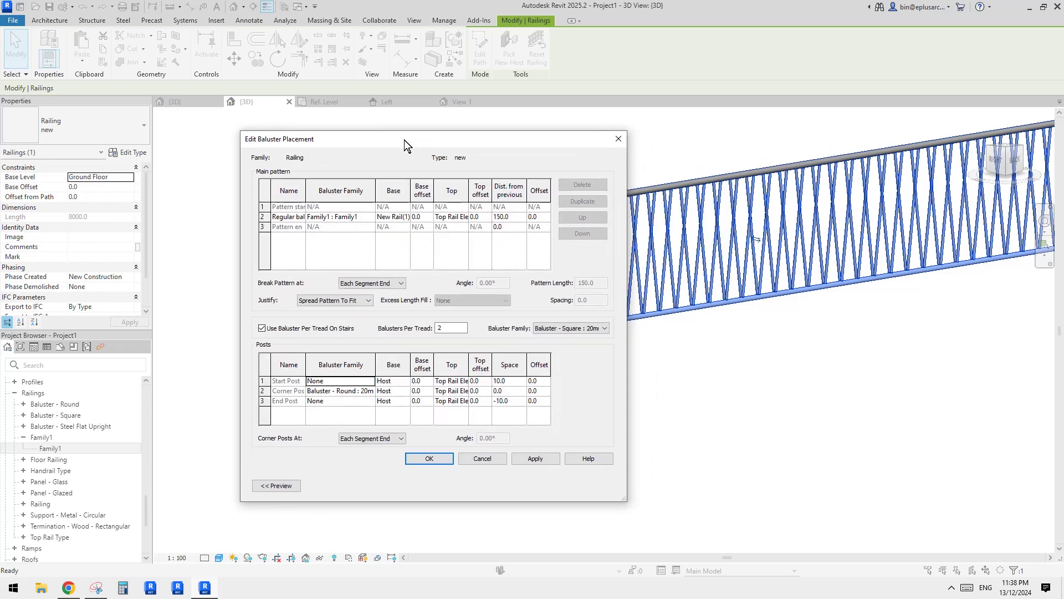
drag(404, 139, 417, 141)
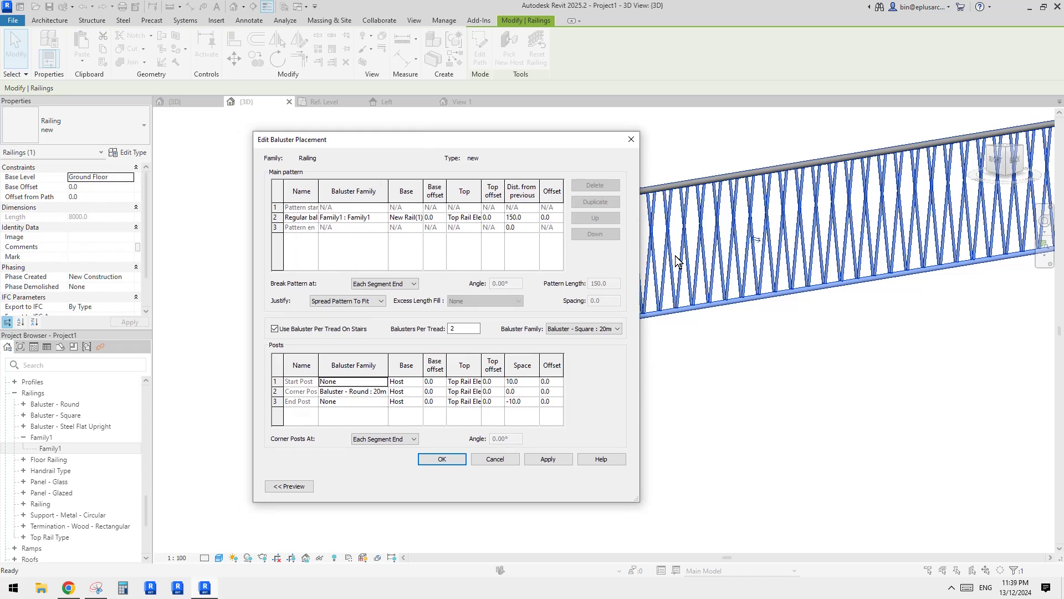
click(274, 217)
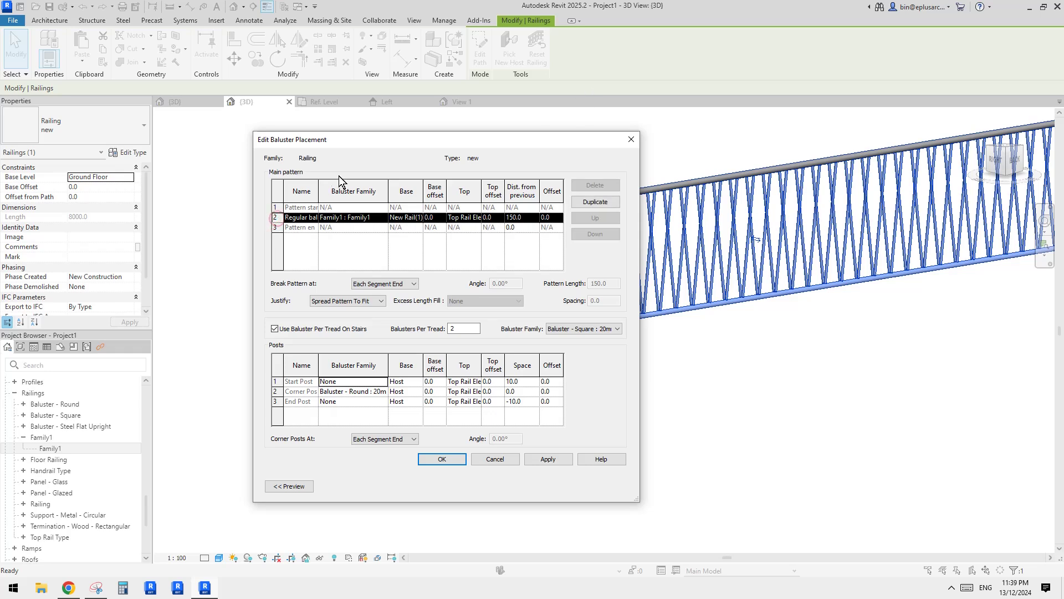
drag(514, 139, 468, 154)
click(68, 588)
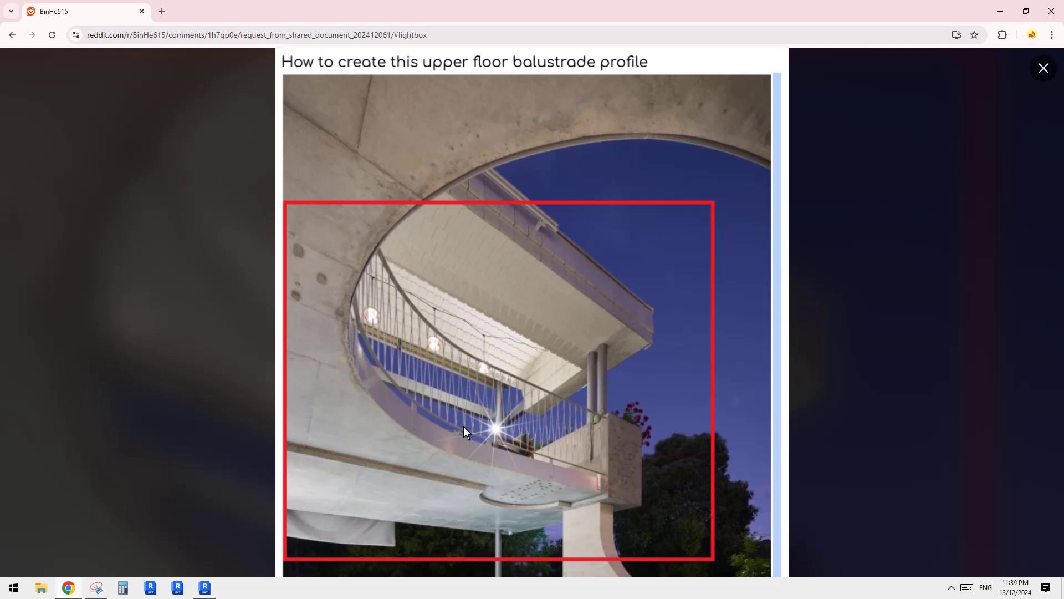
click(209, 589)
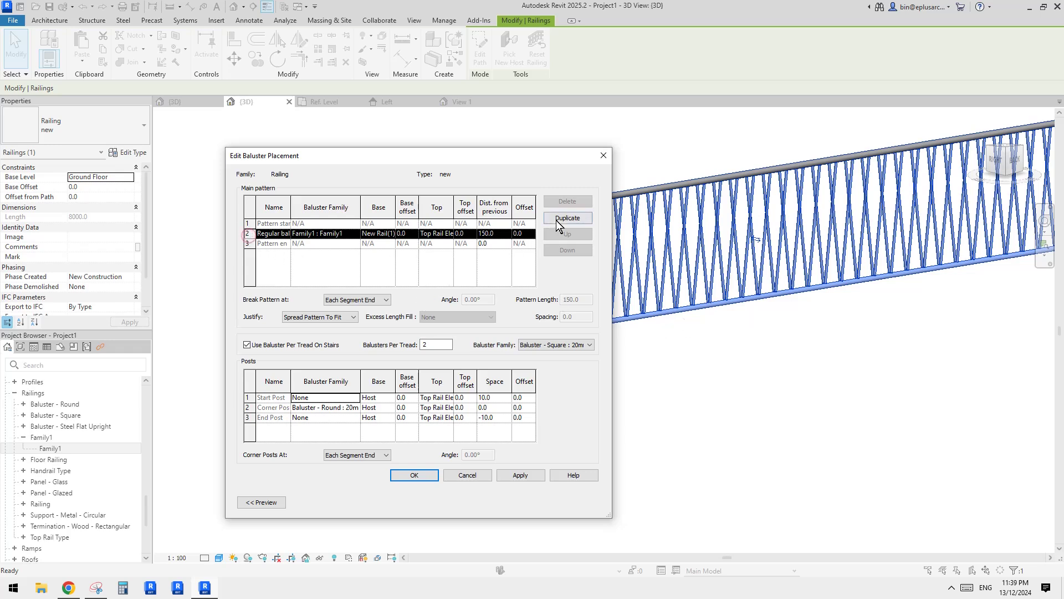
click(567, 218)
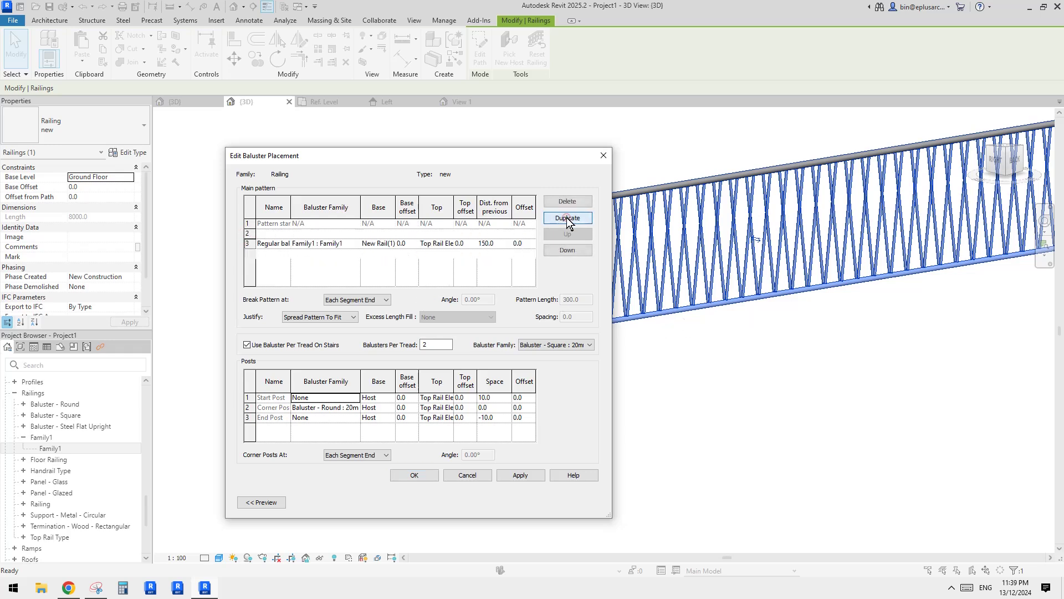
Step: Duplicate the regular Family1 baluster row repeatedly until the main pattern holds thirteen balusters
click(567, 218)
click(567, 218)
click(567, 218)
click(567, 219)
click(567, 218)
click(567, 218)
click(567, 218)
click(567, 218)
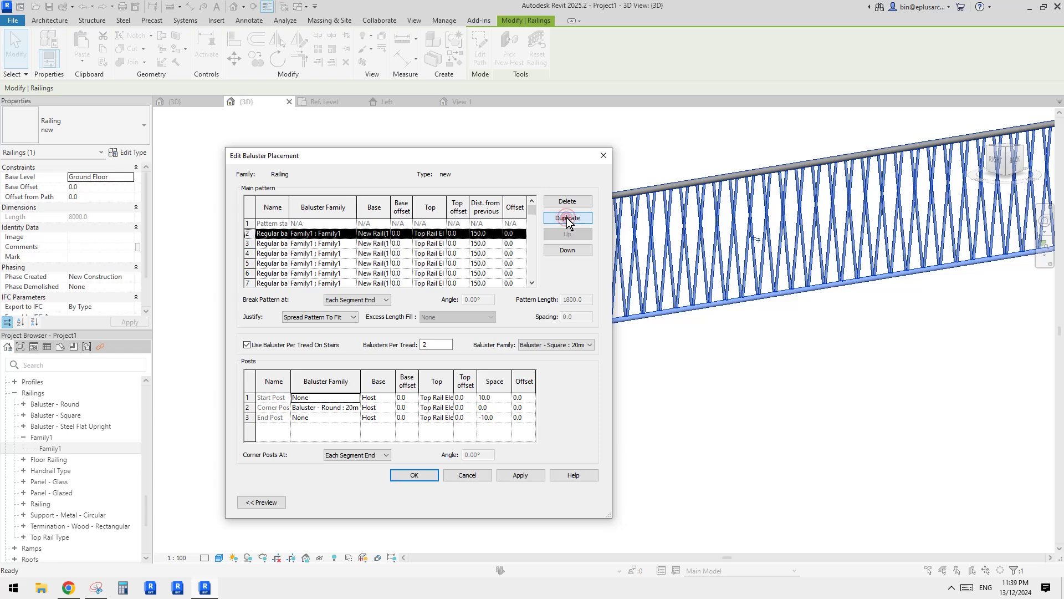
click(567, 217)
click(567, 218)
click(567, 218)
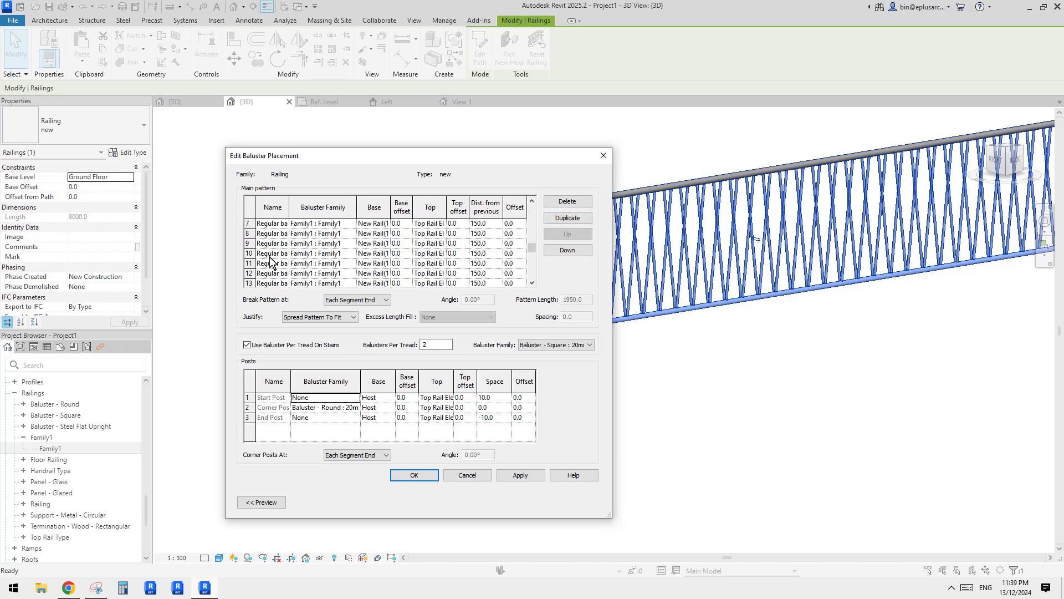
scroll(282, 266, up, 1)
scroll(274, 269, down, 1)
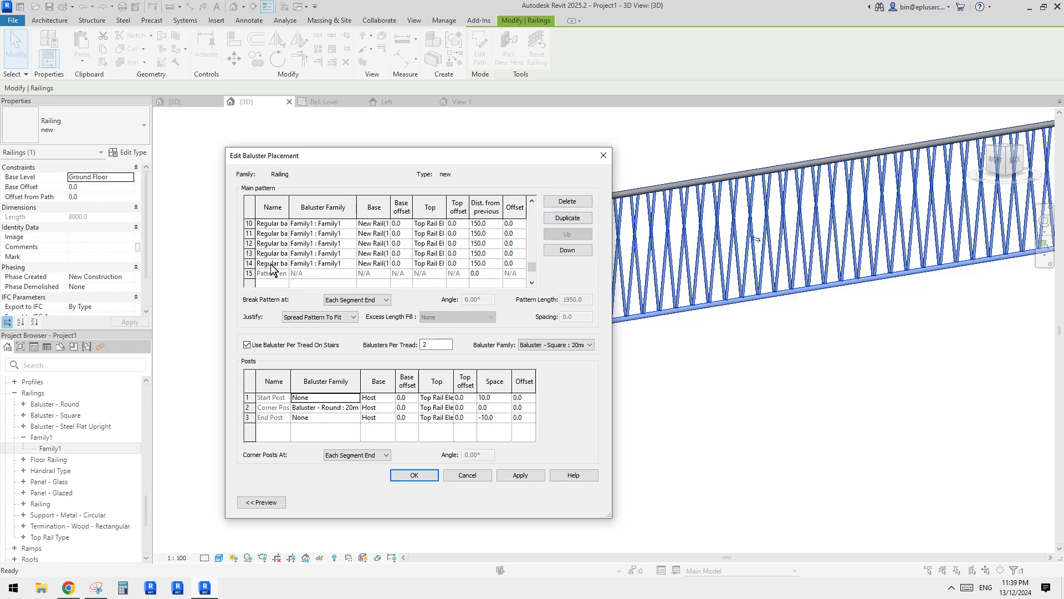
Step: Delete three surplus baluster rows at the end of the main pattern, keeping ten Family1 balusters
click(249, 263)
click(568, 234)
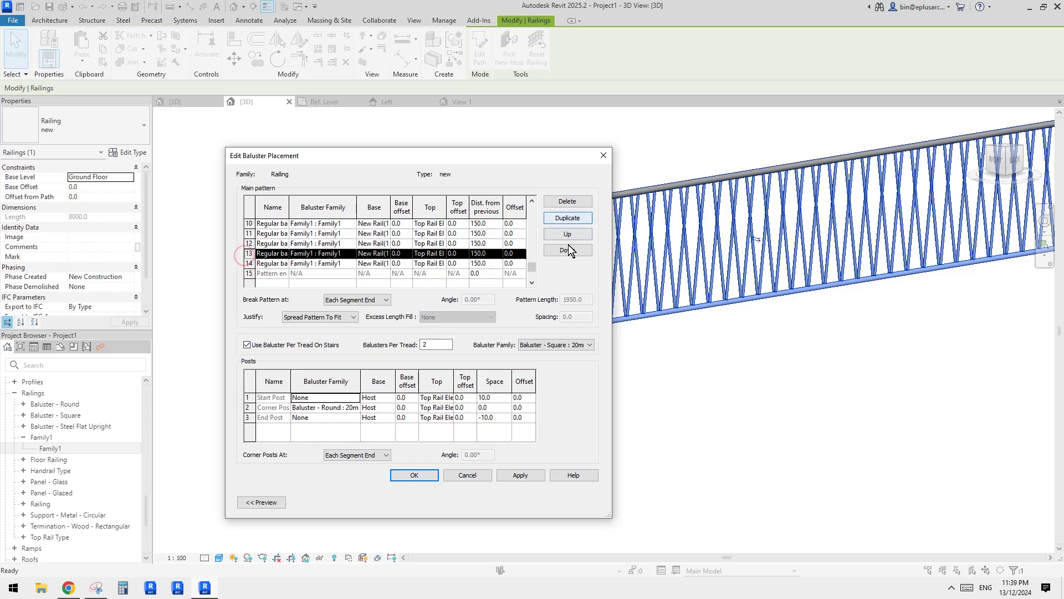
click(567, 201)
click(567, 202)
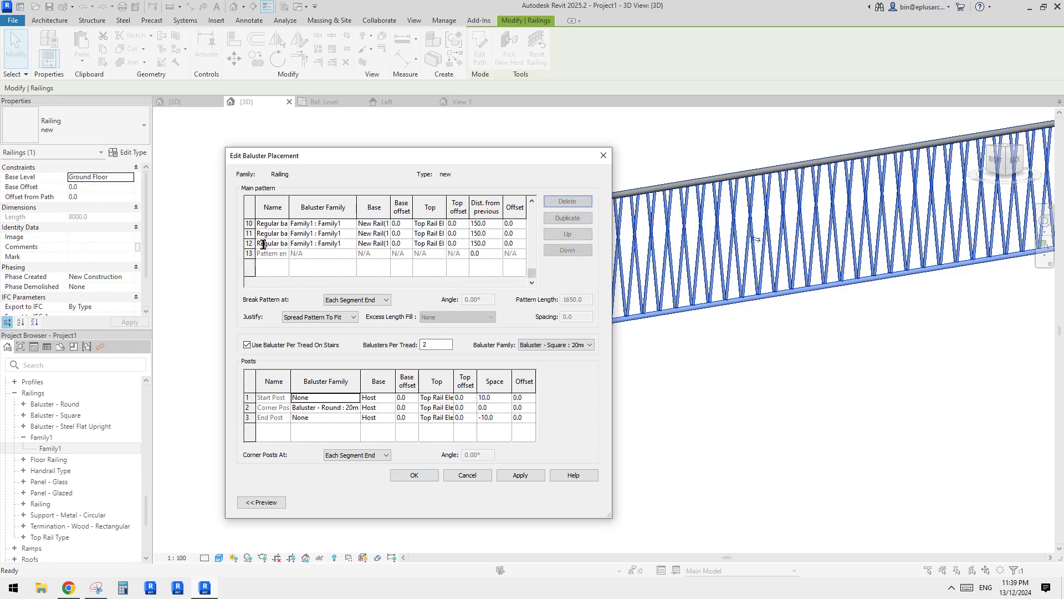
scroll(266, 256, up, 3)
scroll(266, 236, down, 3)
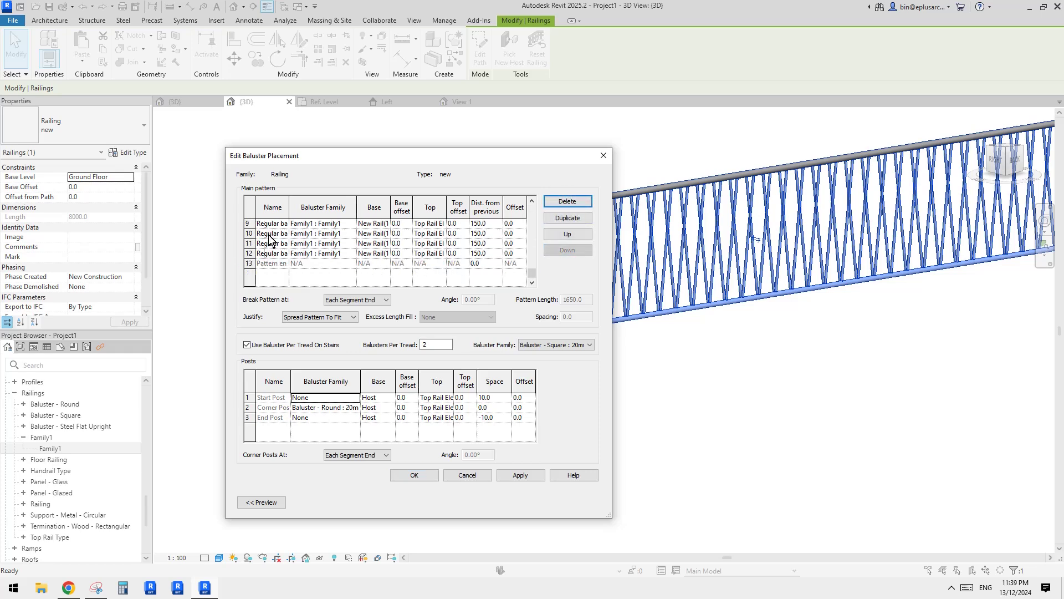
click(250, 253)
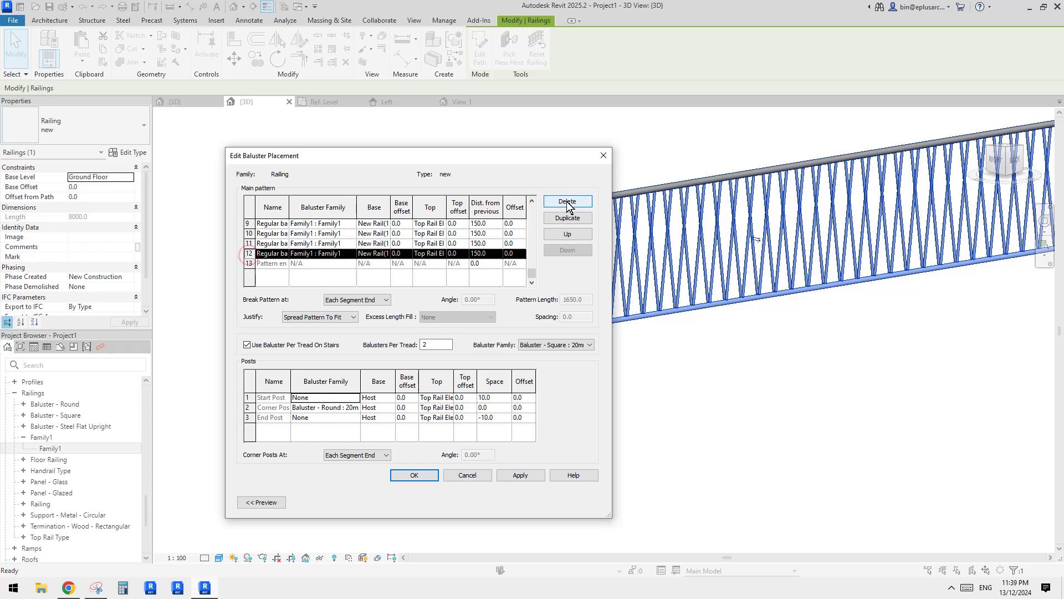
scroll(259, 256, up, 3)
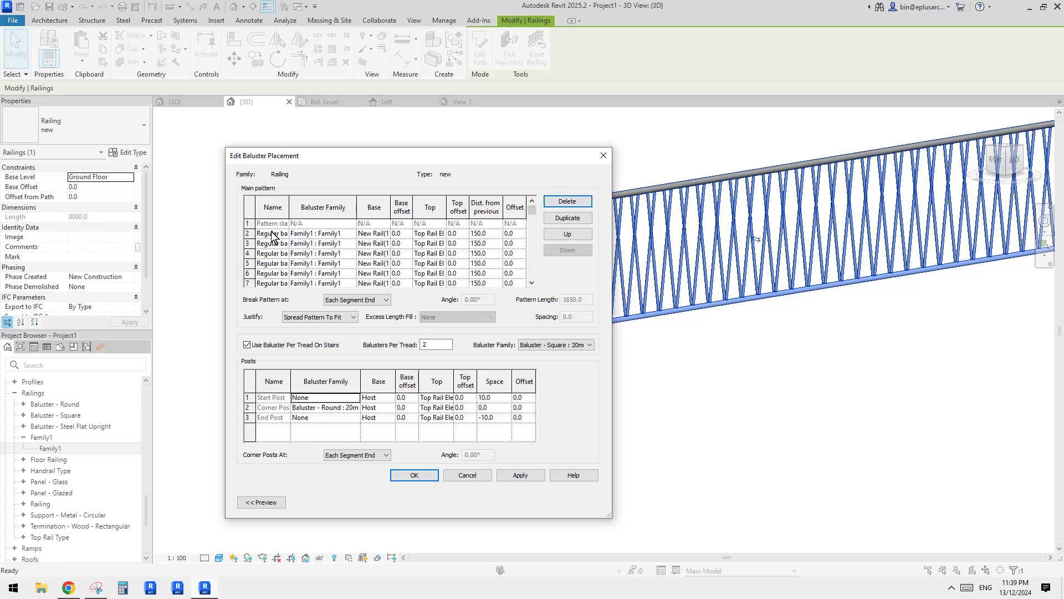
scroll(268, 244, down, 3)
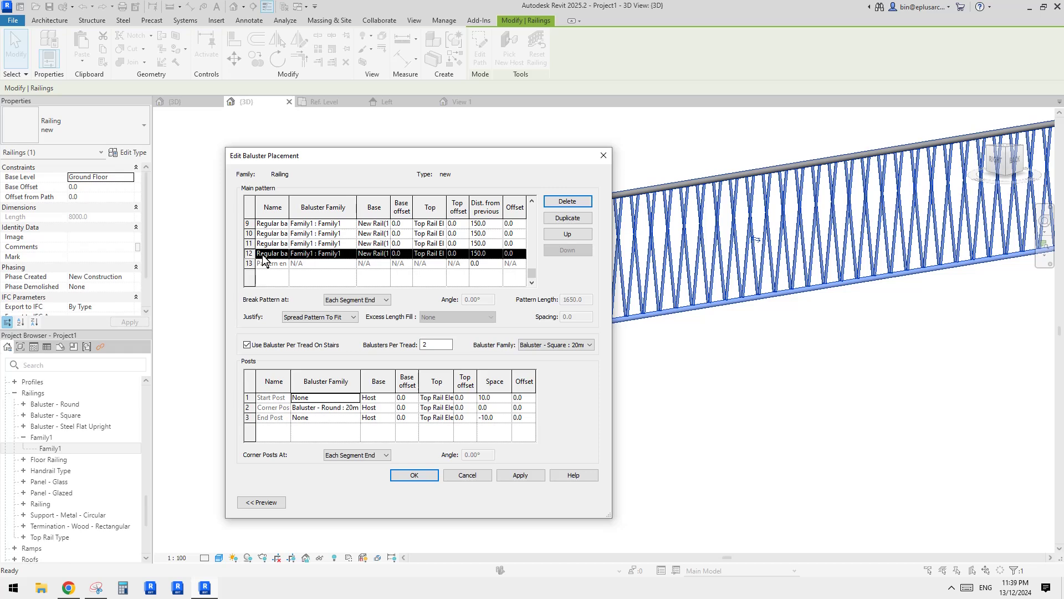
click(570, 201)
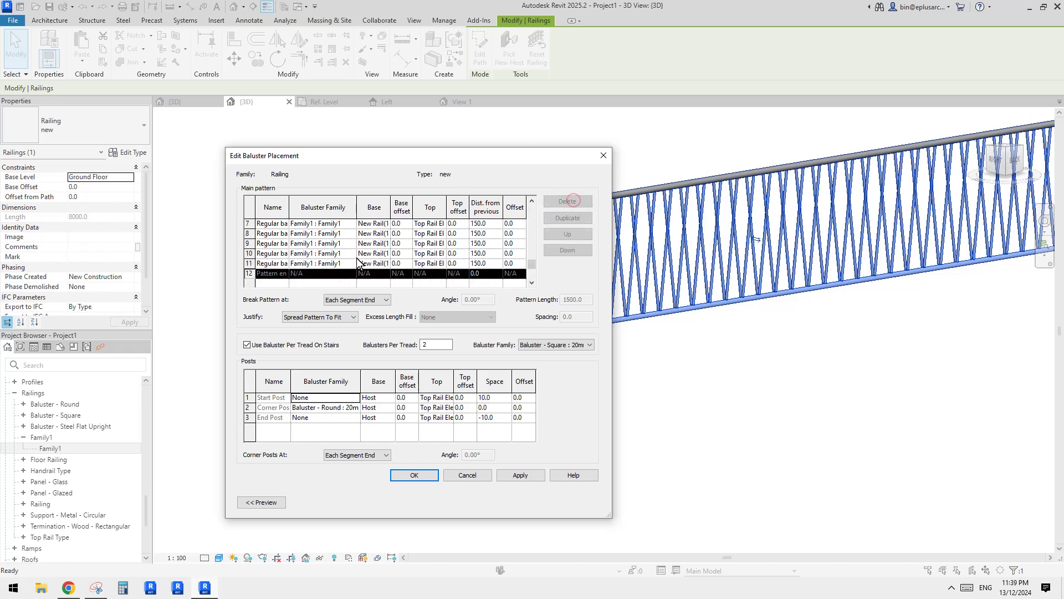
Step: Duplicate the last Family1 row in the main pattern and set the copy's baluster family to Baluster - Round : 25mm
click(249, 264)
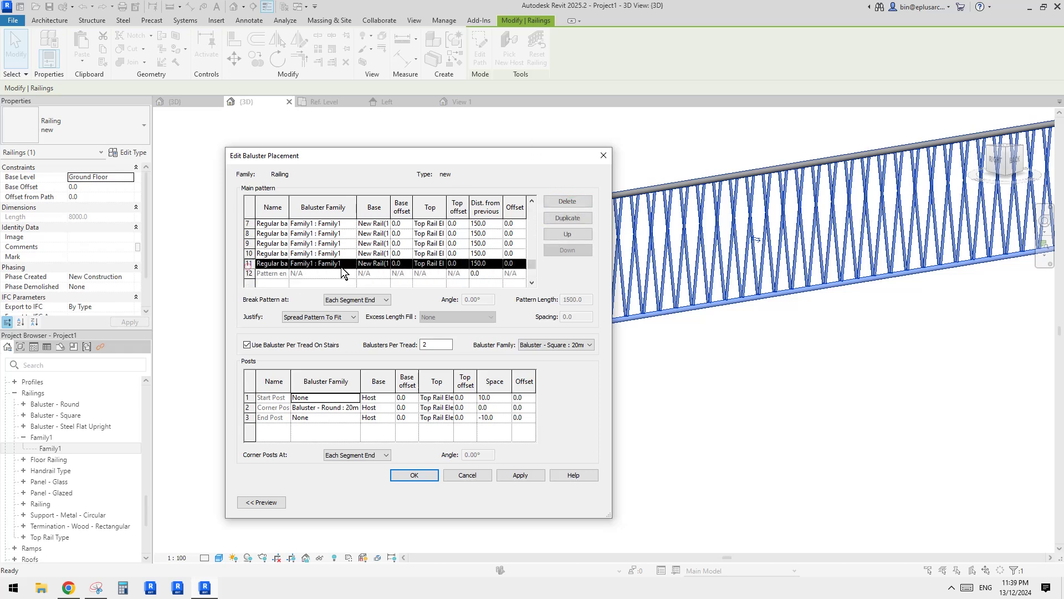
click(567, 218)
click(284, 274)
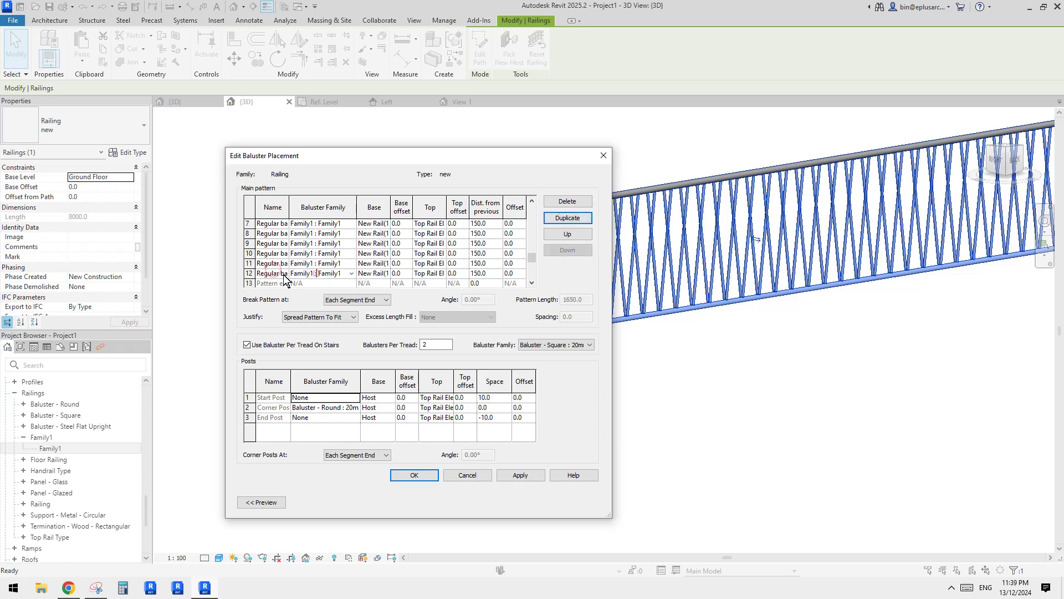
click(352, 273)
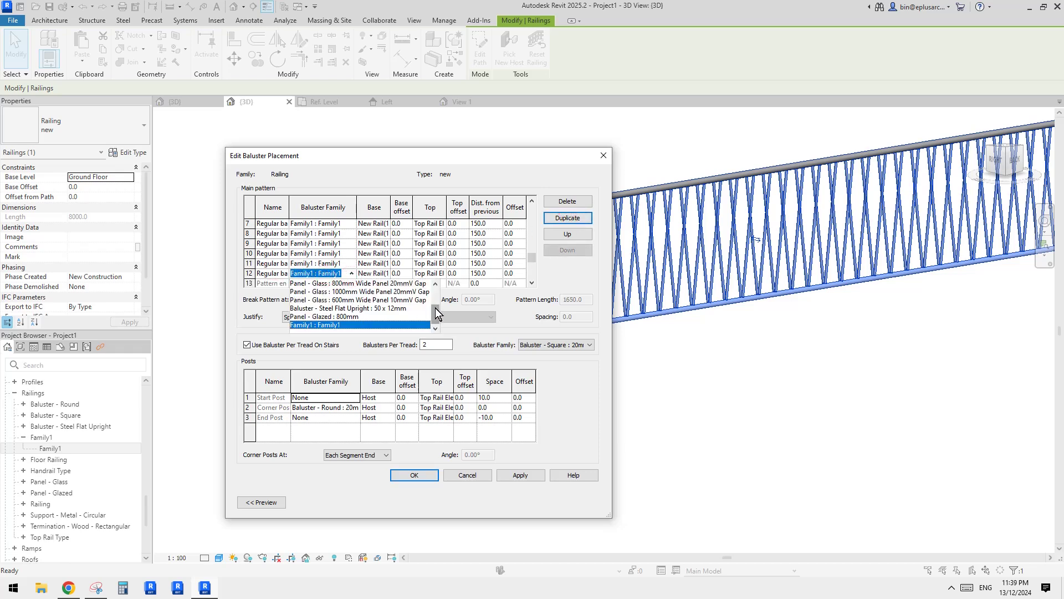
drag(437, 314, 436, 293)
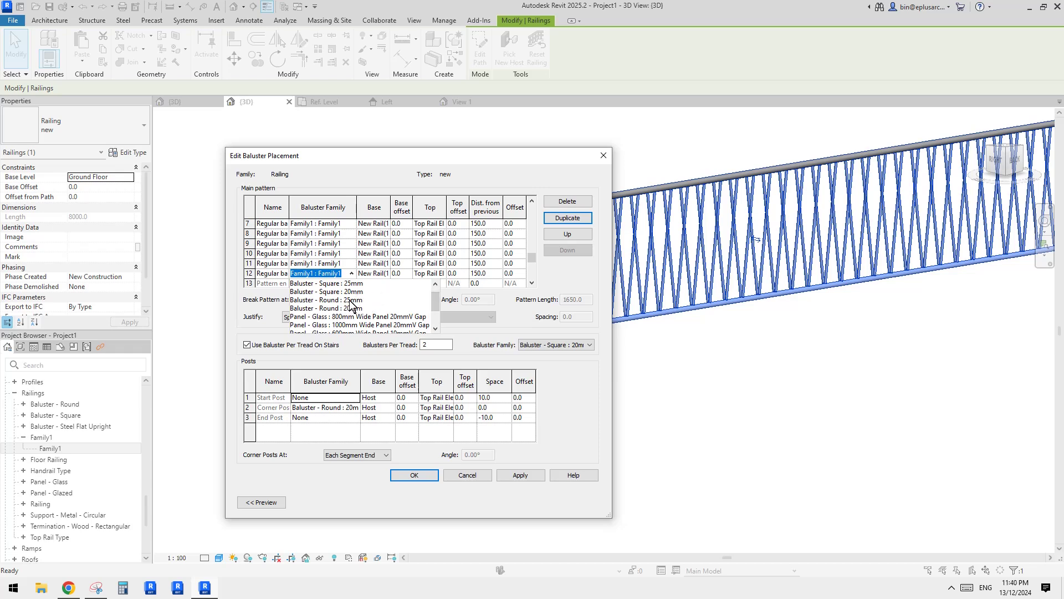
click(327, 307)
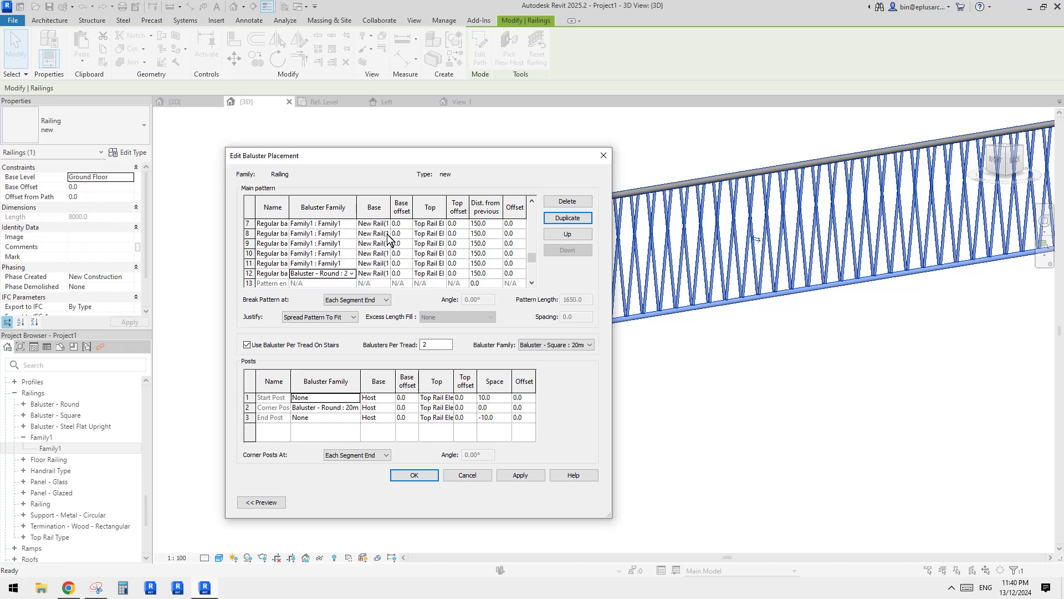
Step: Set the round baluster row's base to Host, its top to New Rail(1), and its distance from previous to 0
click(382, 273)
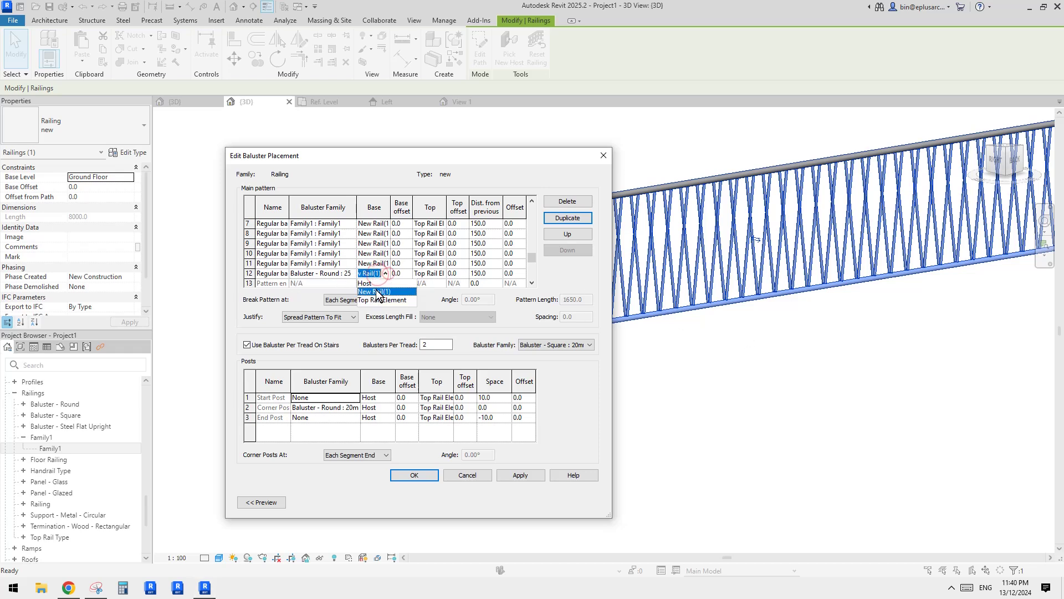
click(368, 283)
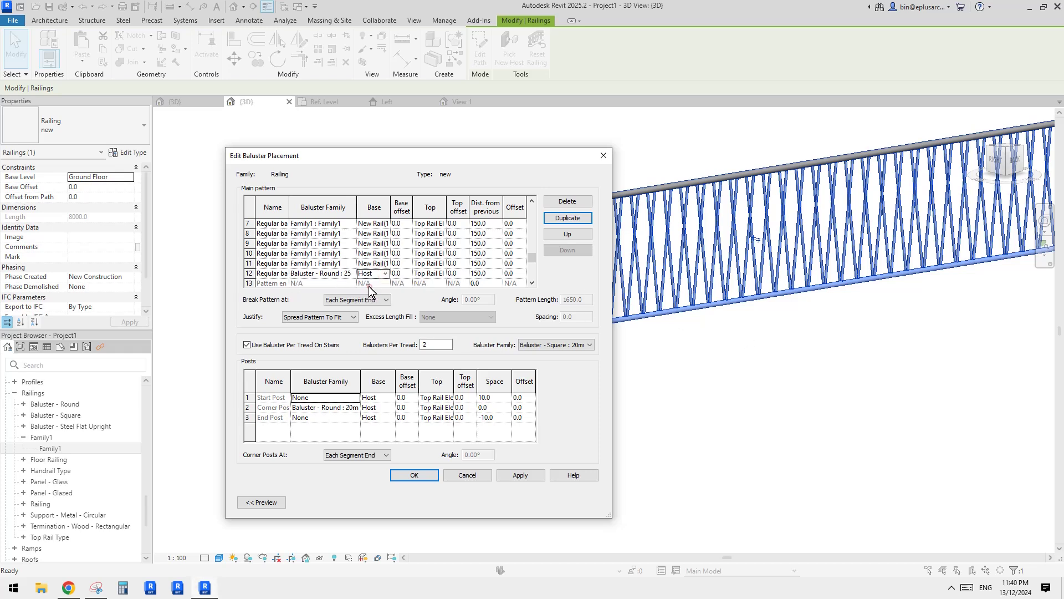
click(441, 273)
click(434, 292)
click(484, 274)
text(0)
click(488, 263)
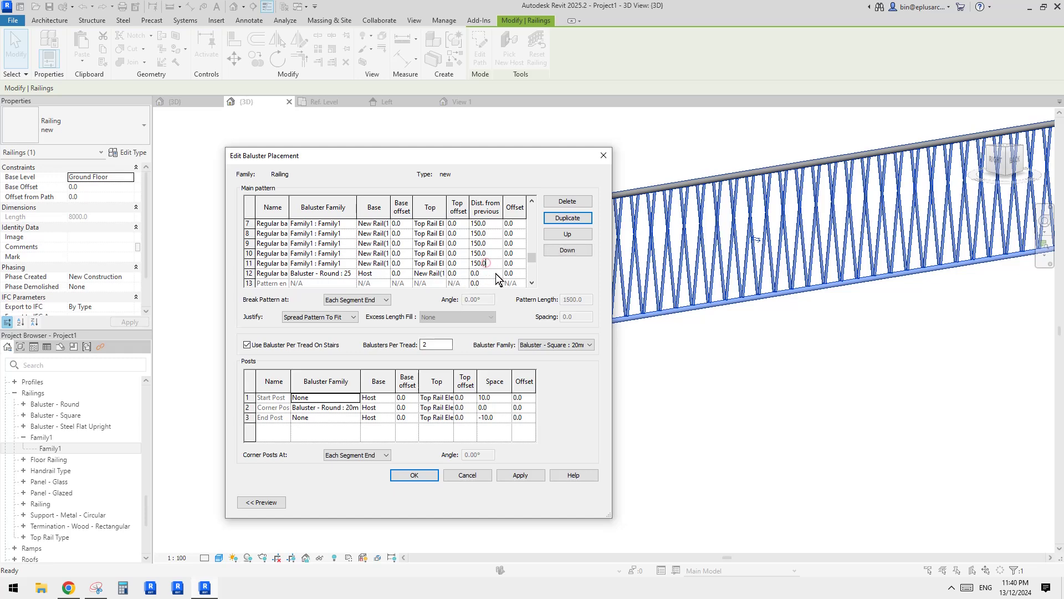
Step: Try a distance from previous of 150 for the round baluster row and apply it to the railing type
drag(540, 155, 450, 149)
click(390, 268)
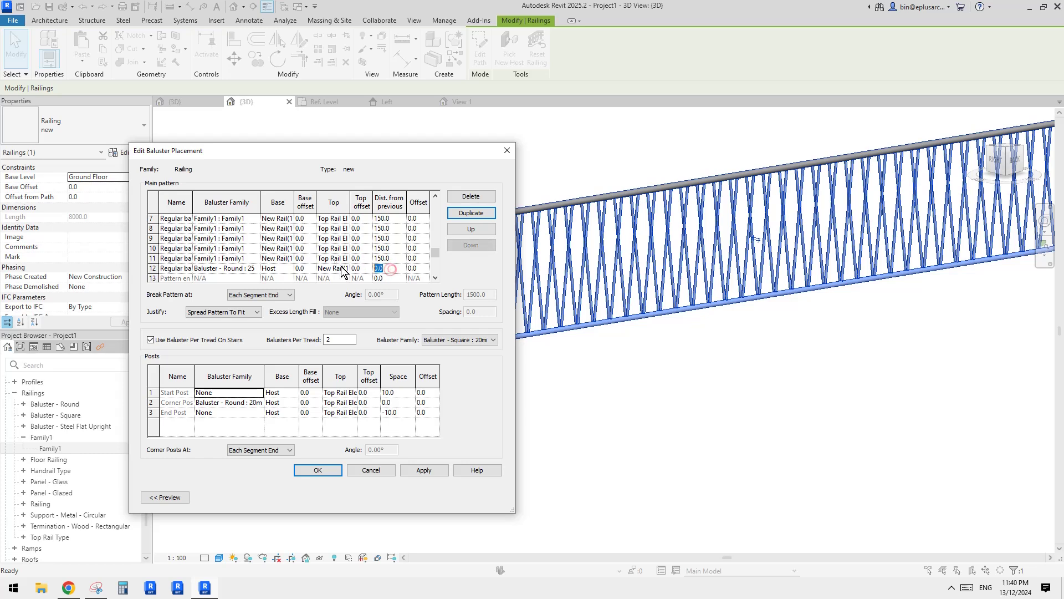
text(16)
click(390, 268)
click(314, 470)
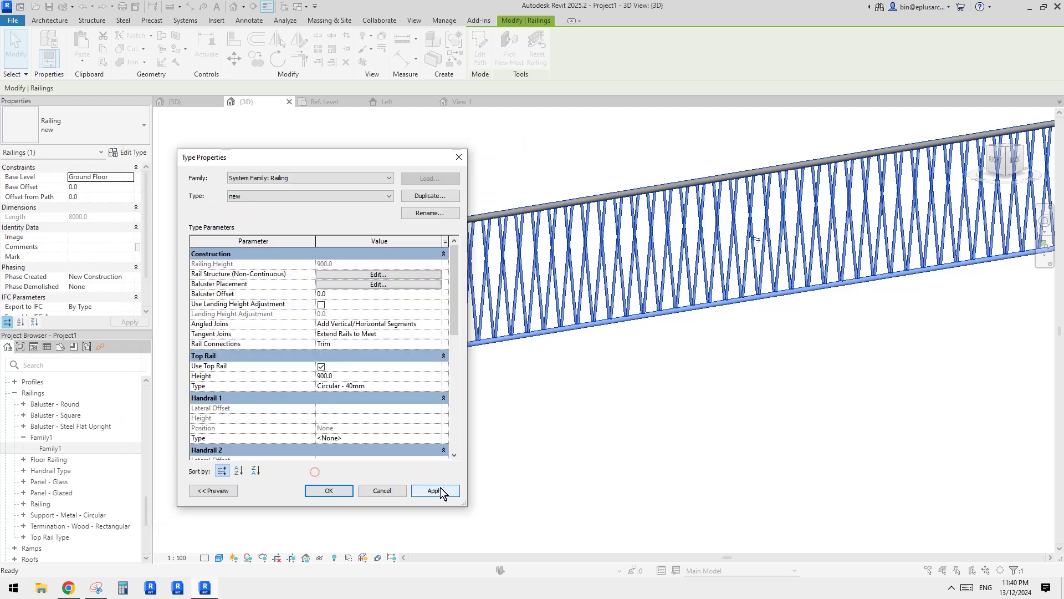
click(435, 491)
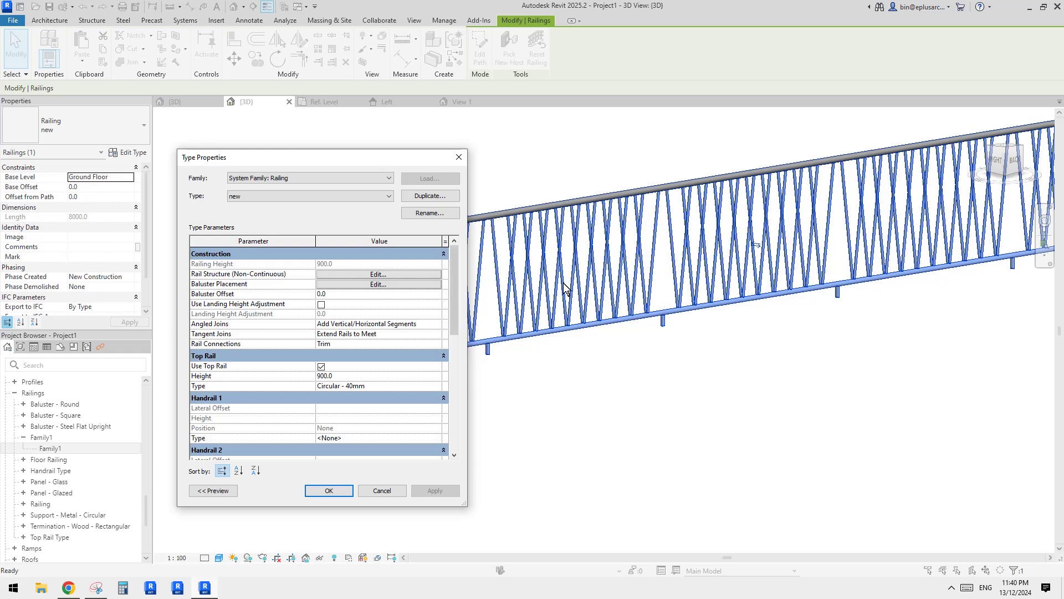
Step: Set the round baluster row's distance from previous to 0 in the baluster placement and apply the railing type changes
click(383, 284)
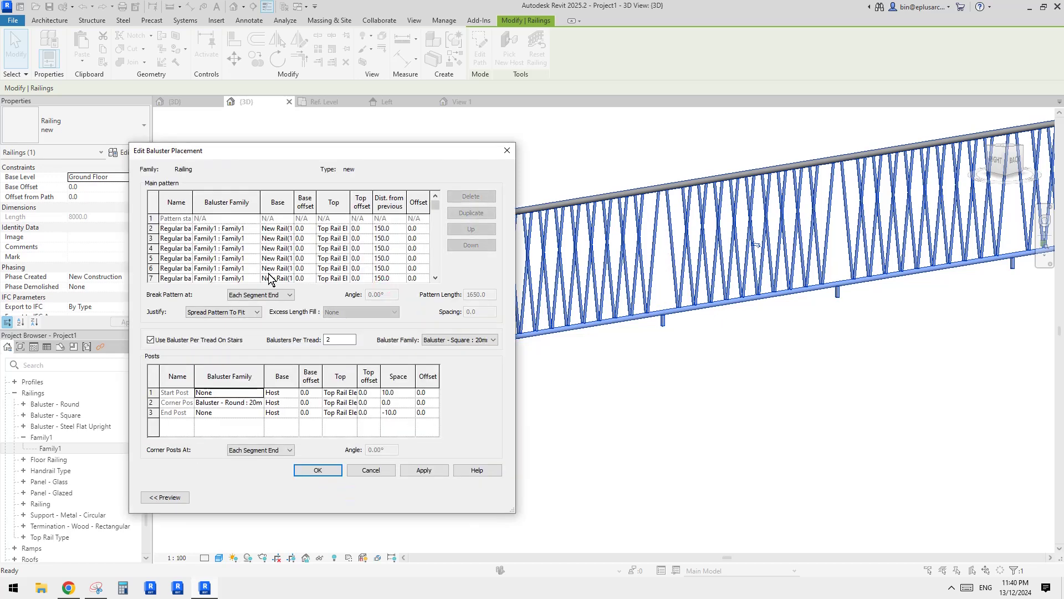
scroll(270, 277, down, 2)
click(388, 269)
text(0)
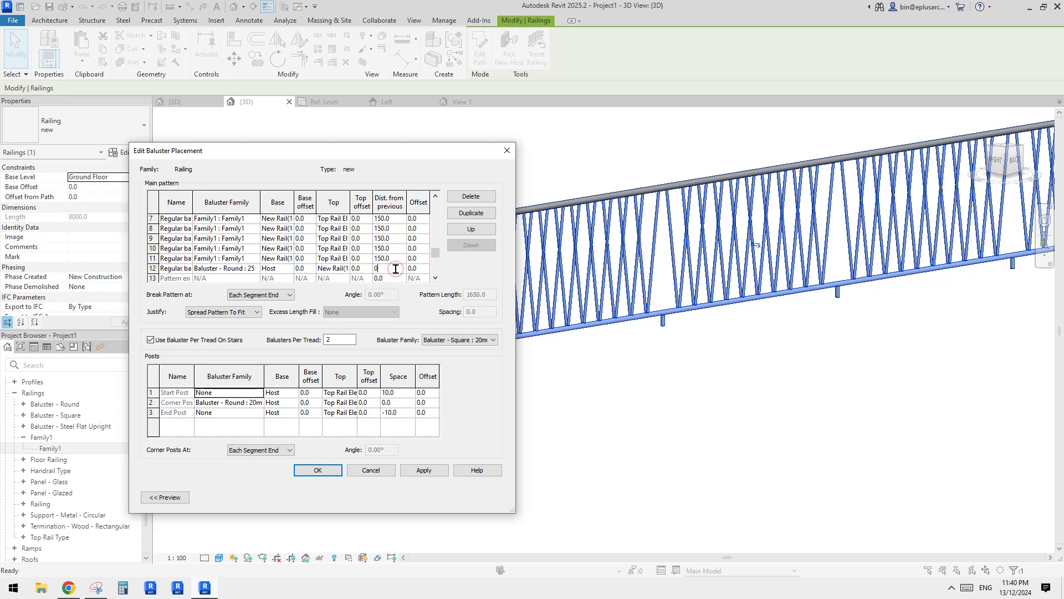
click(361, 258)
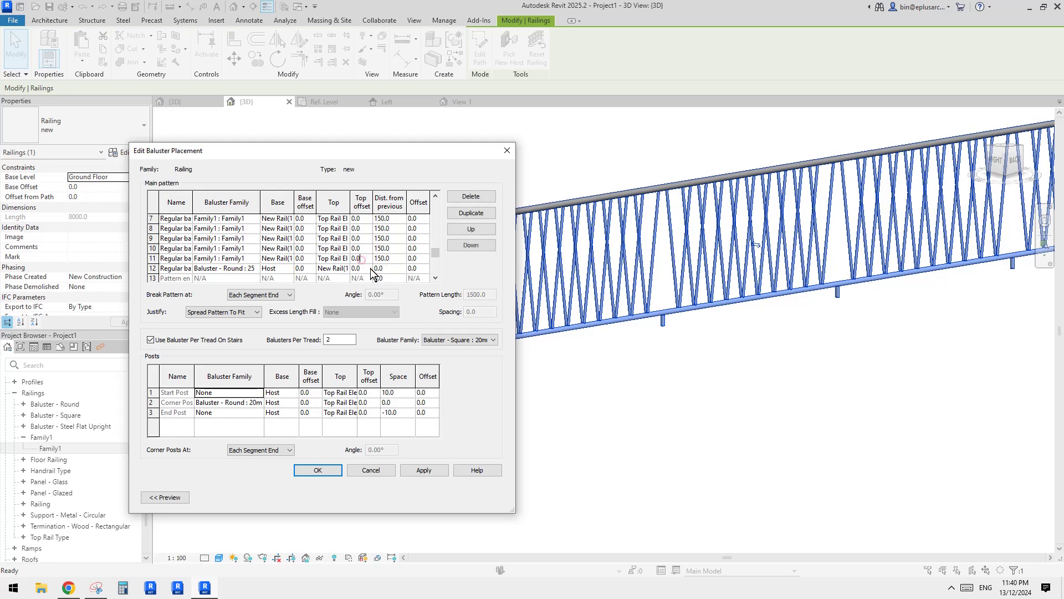
click(325, 471)
click(431, 491)
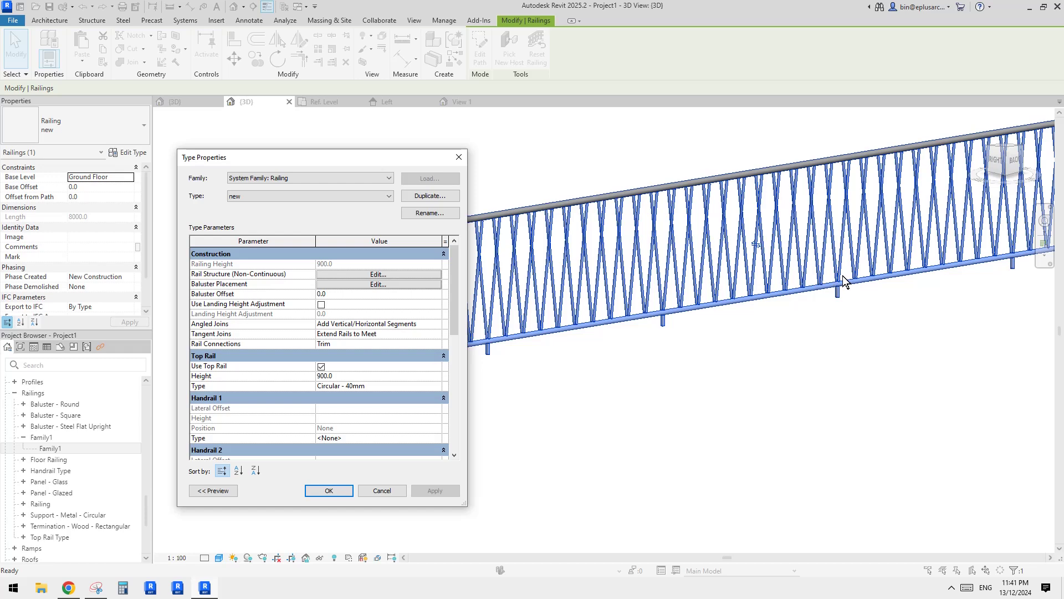
click(335, 492)
Step: Examine the short supports under the bottom rail and check their baluster family in the railing's baluster placement without changing anything
scroll(610, 369, up, 4)
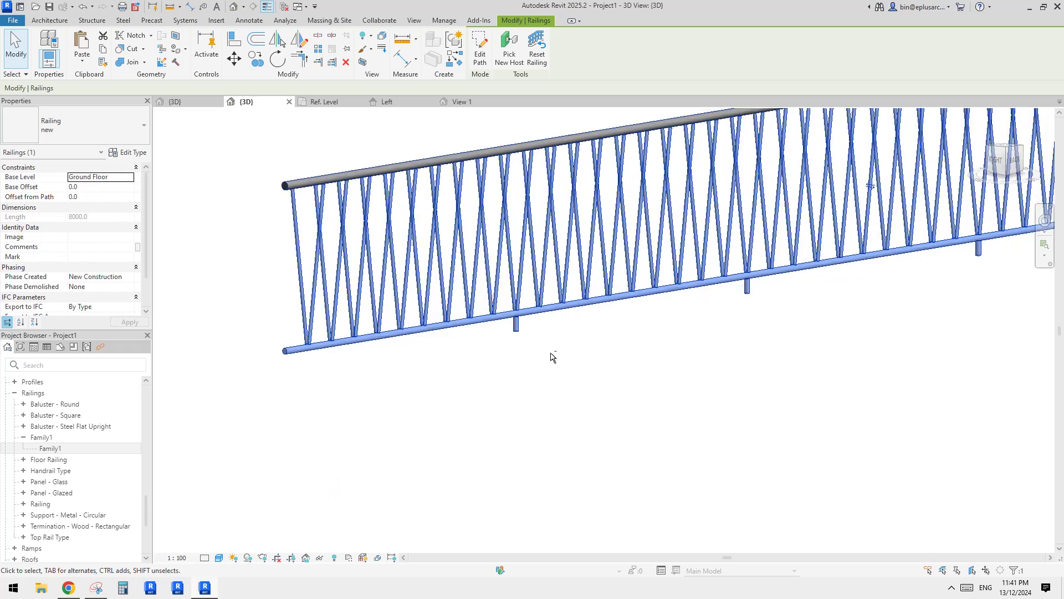
shift+middle_drag(575, 309, 539, 335)
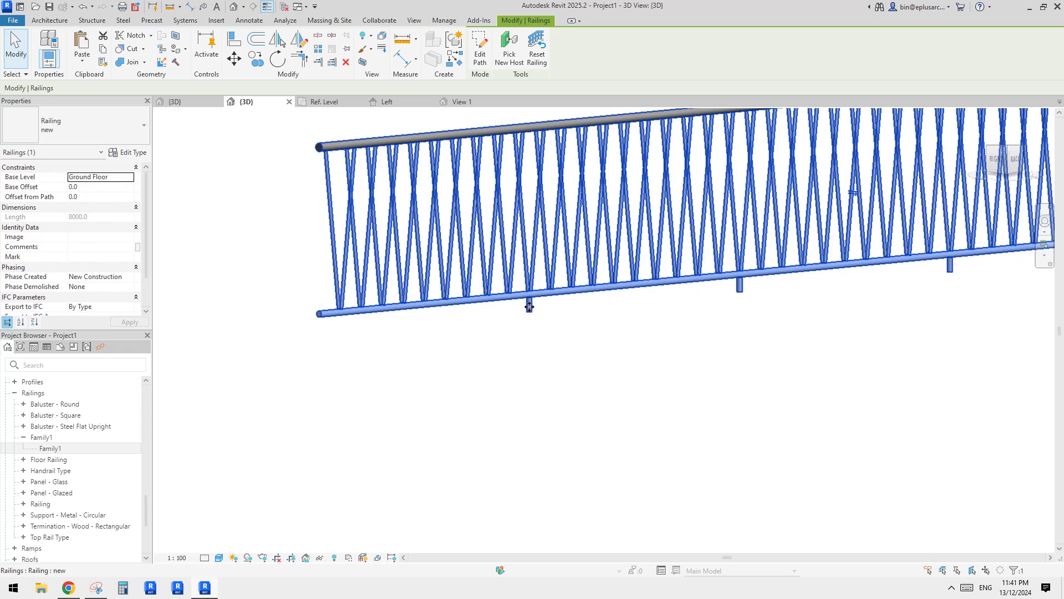
click(128, 153)
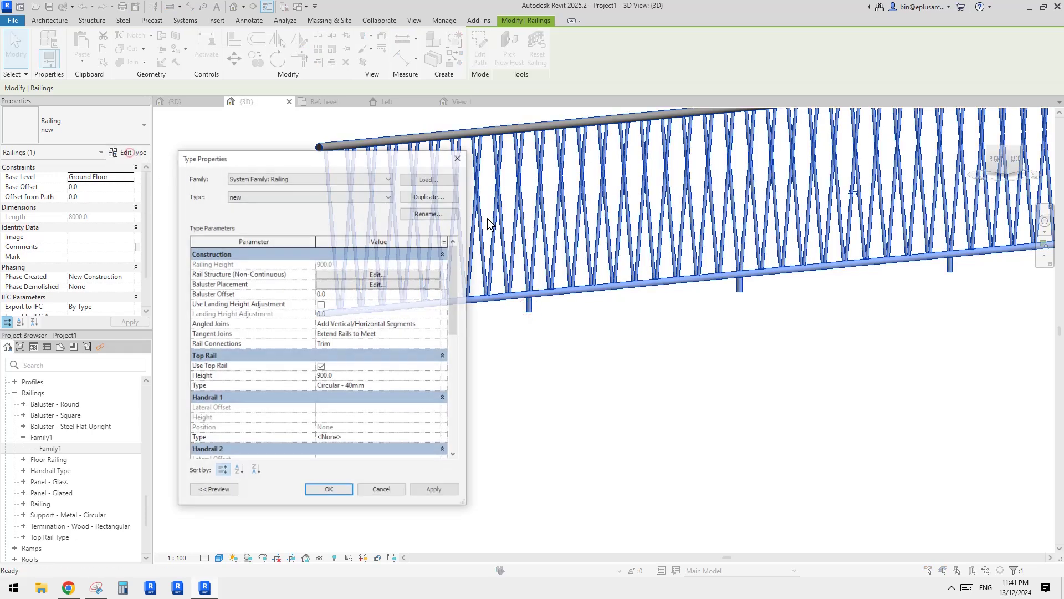
click(388, 285)
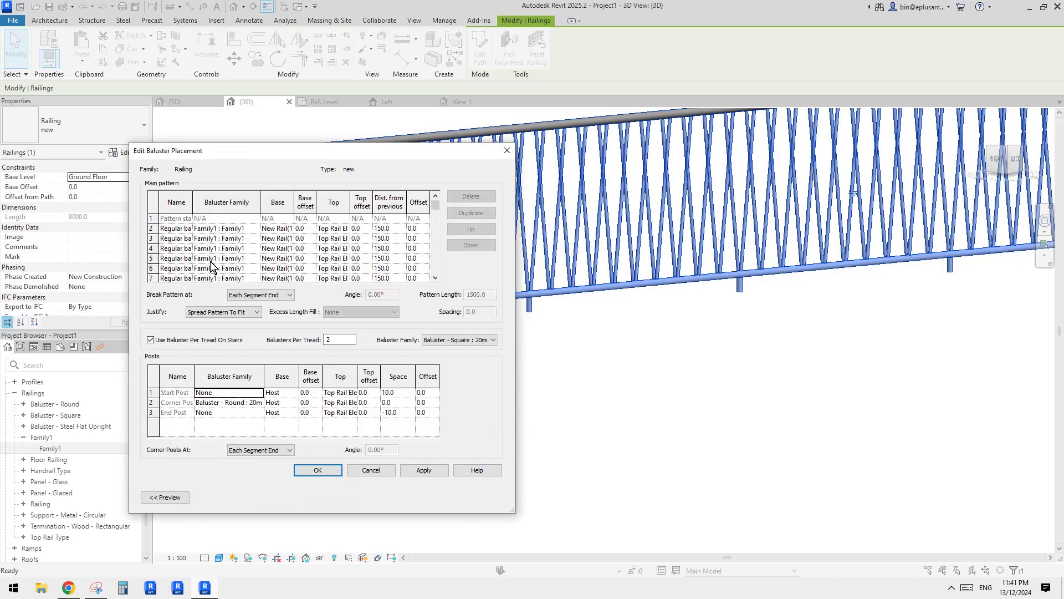
scroll(211, 266, down, 2)
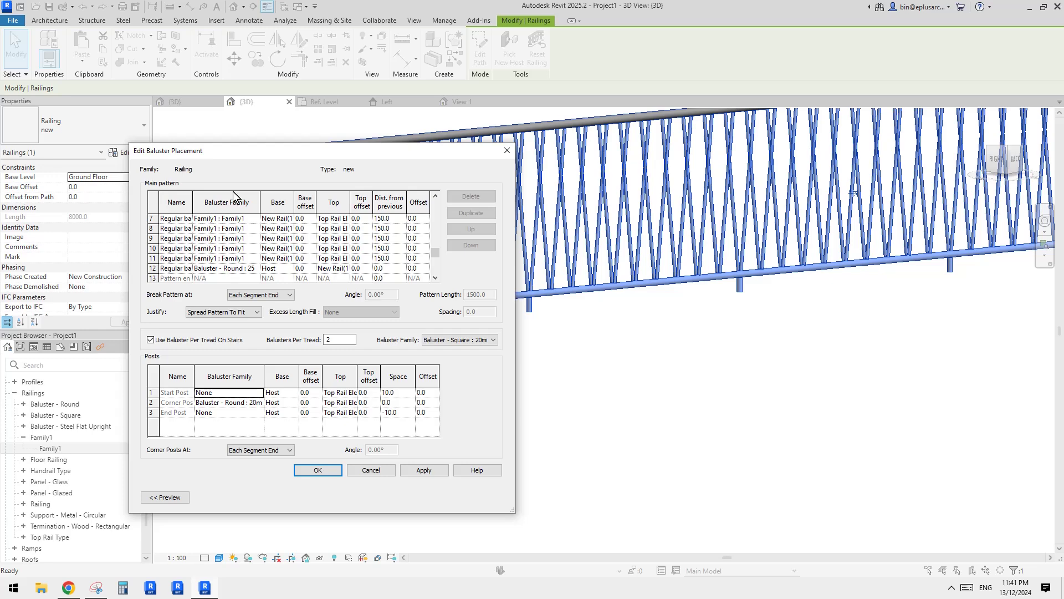
click(372, 470)
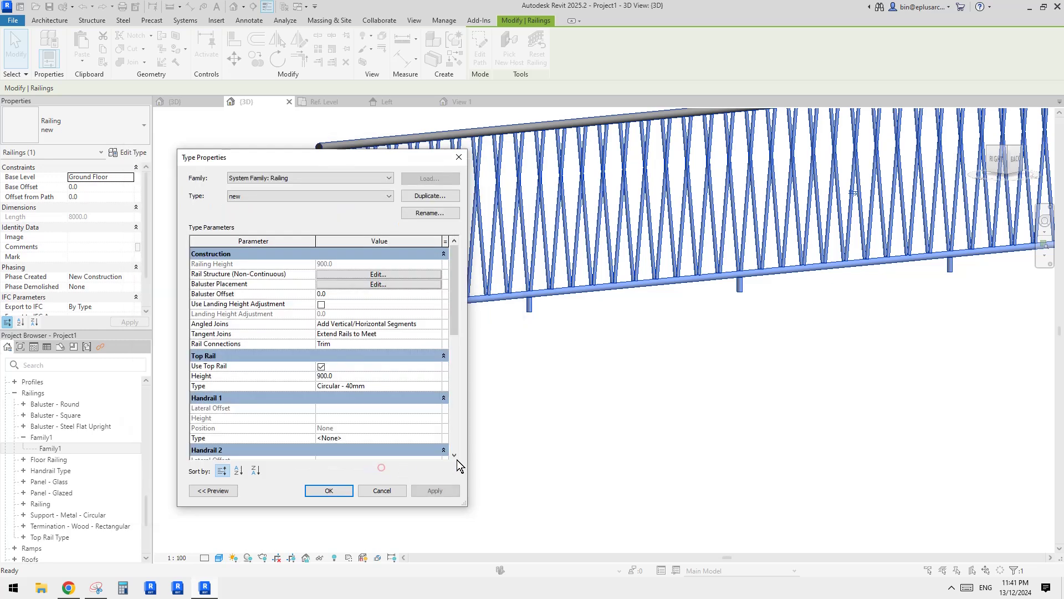
click(379, 492)
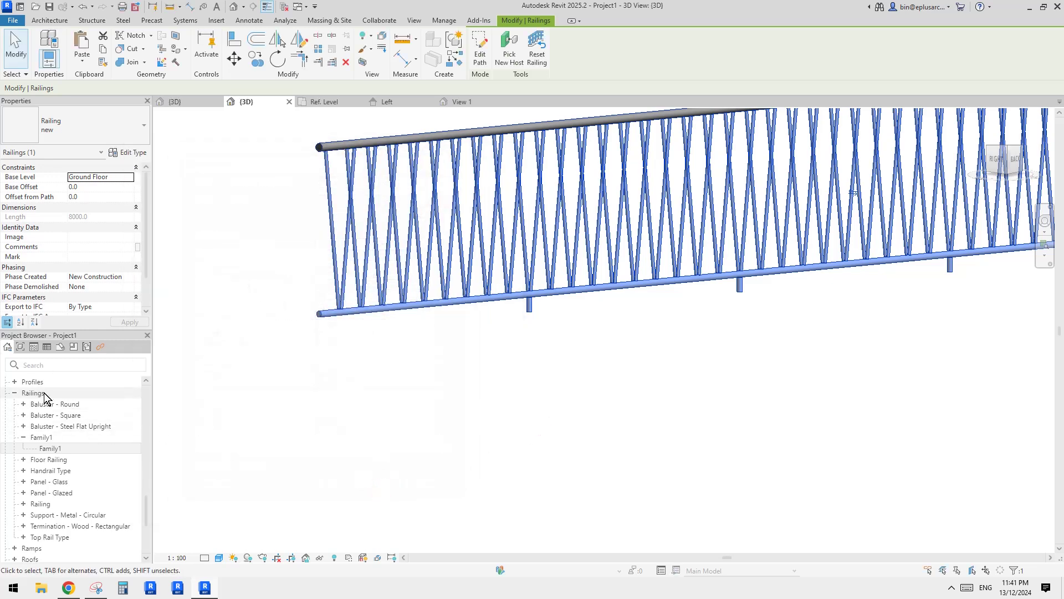
Step: Duplicate the 25mm type of the Baluster - Round family and name the copy 30mm
click(31, 438)
click(23, 437)
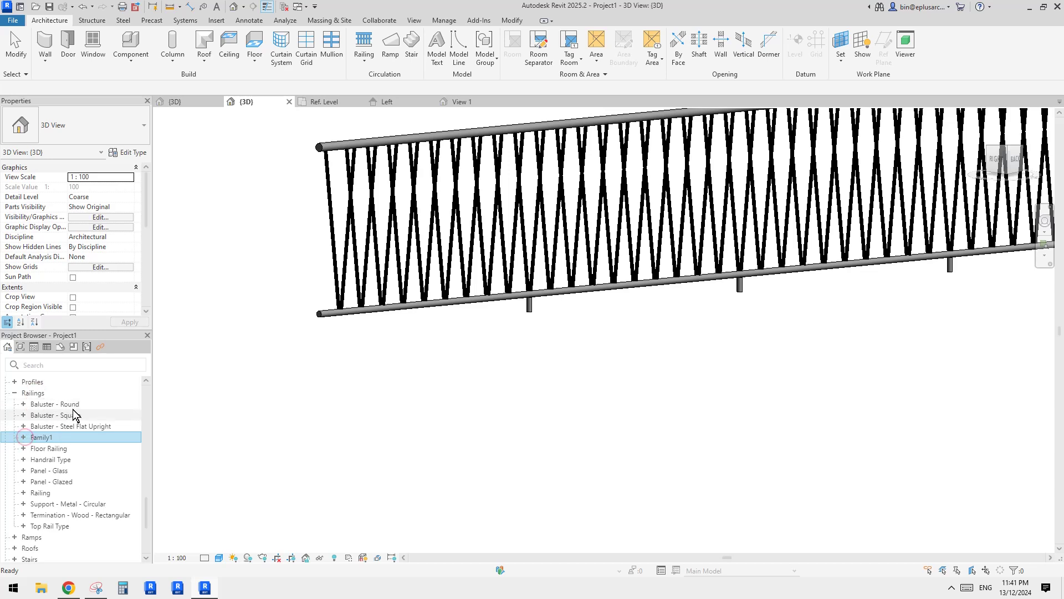
click(67, 406)
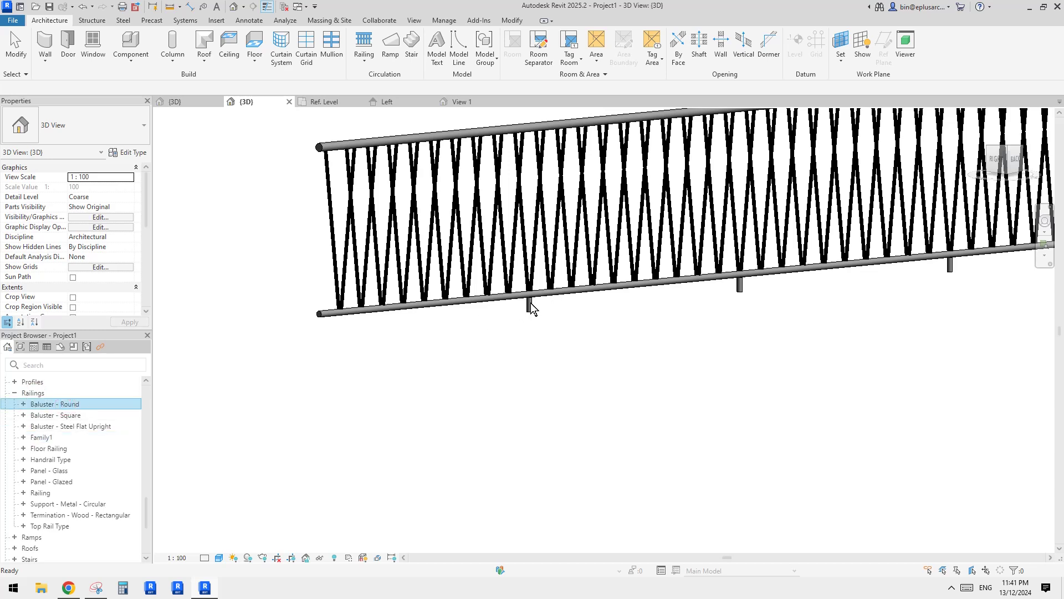
click(24, 404)
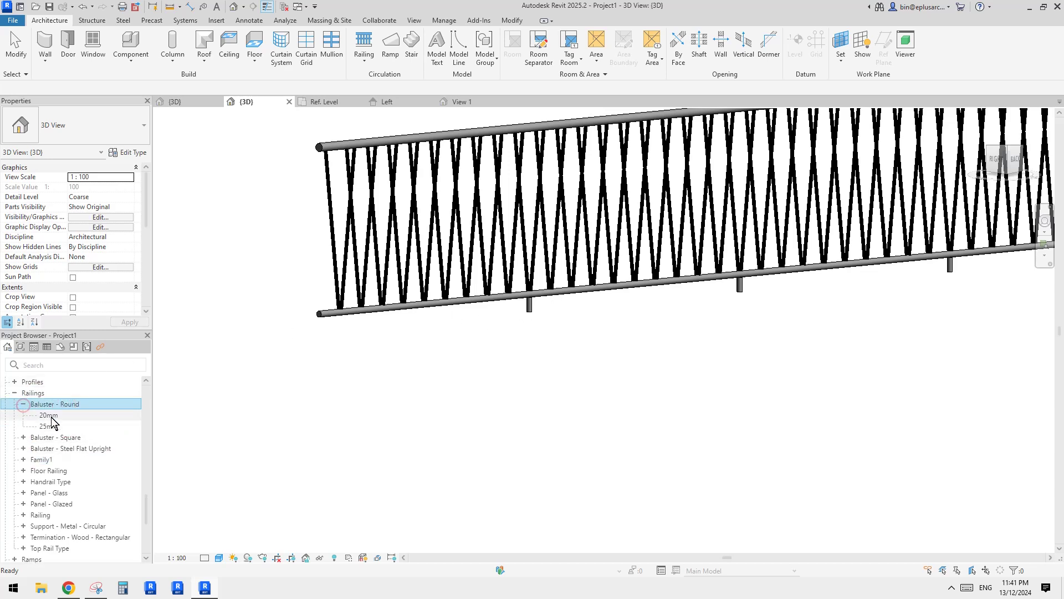
click(48, 415)
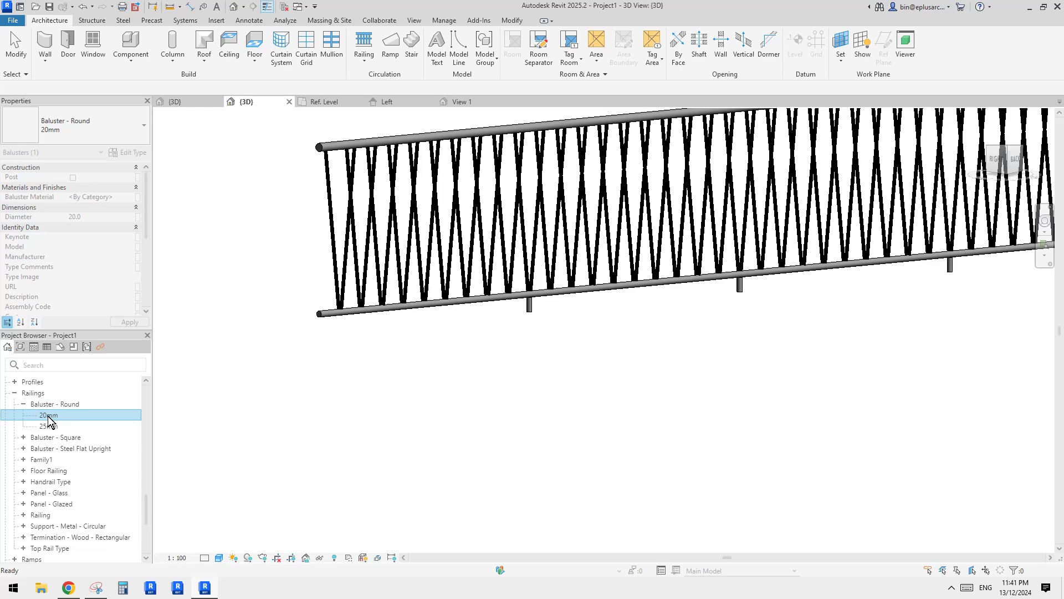
drag(49, 427, 523, 335)
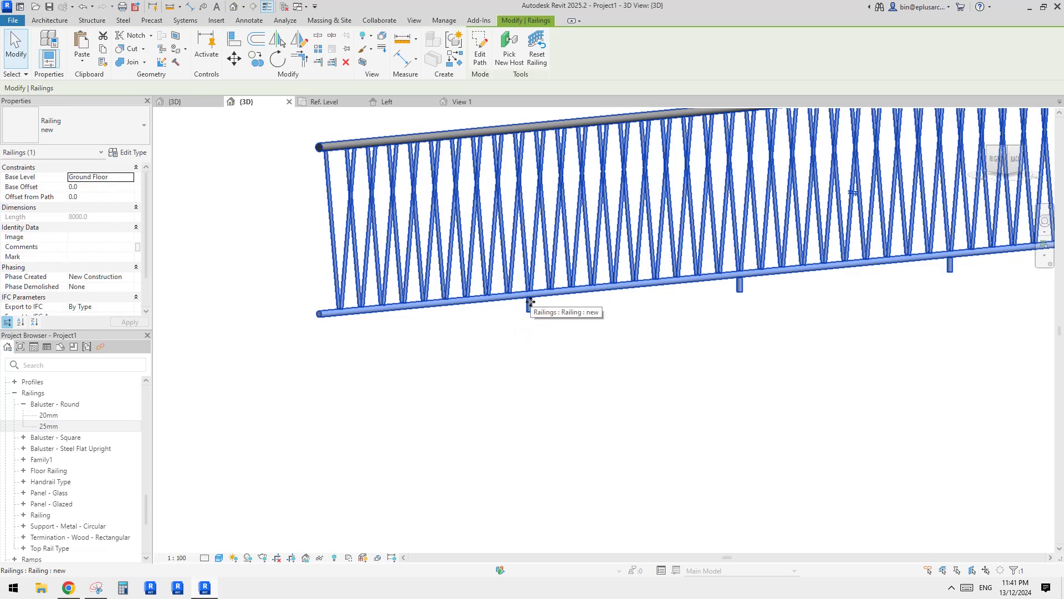
click(49, 426)
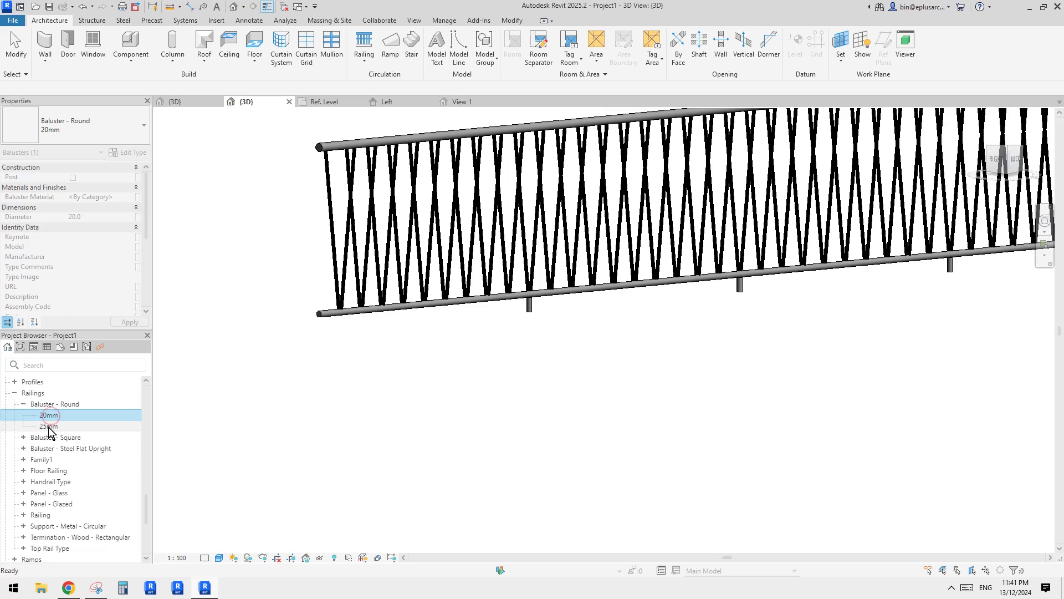
right_click(47, 427)
click(90, 436)
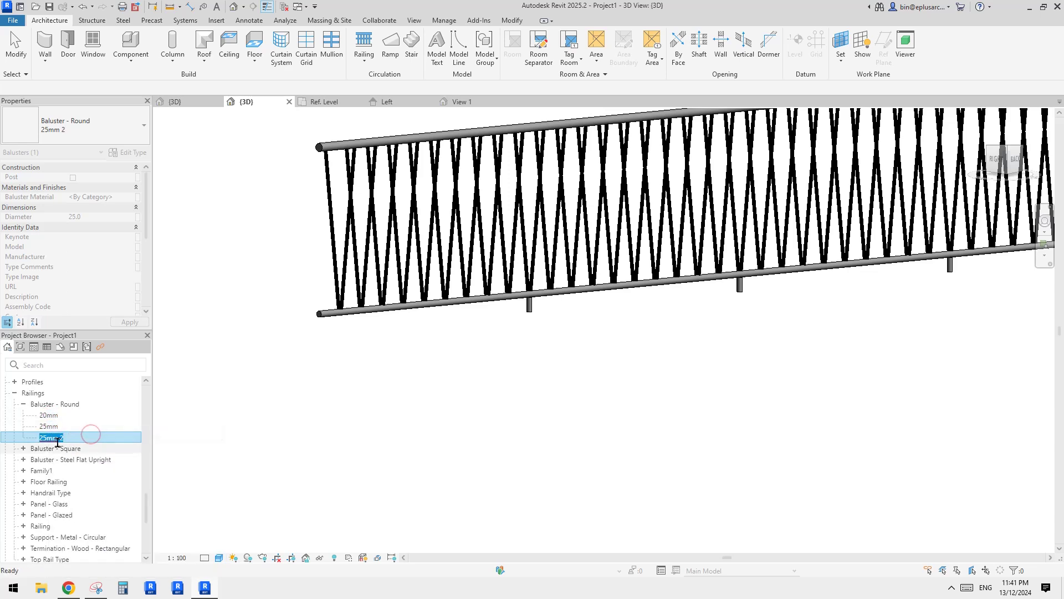
text(3)
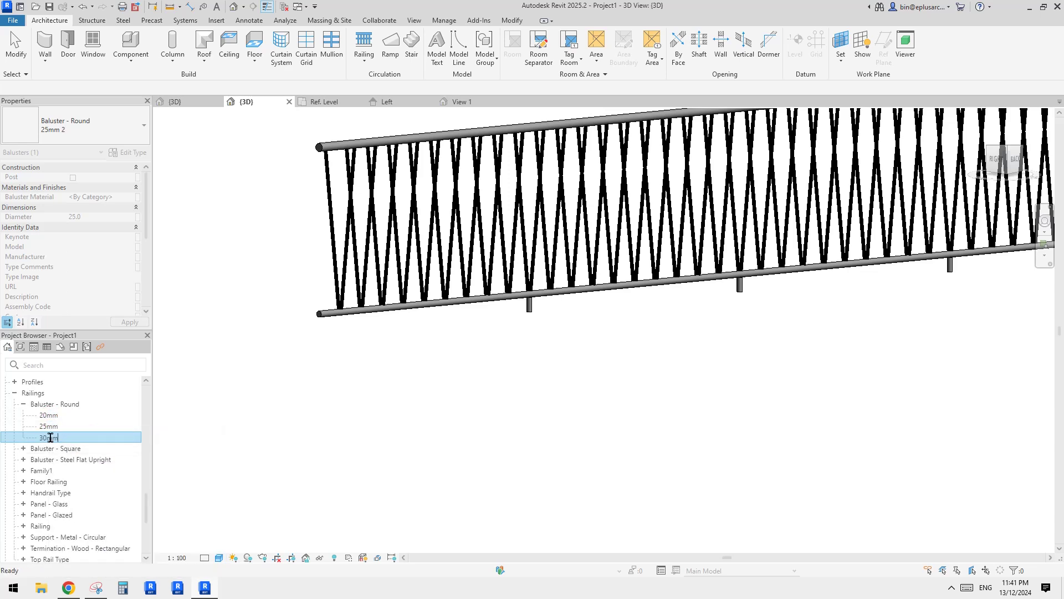
text(0mm)
key(Return)
Step: Set the 30mm round baluster type's diameter to 30 and its baluster material to Door - Handle
double_click(50, 438)
click(326, 308)
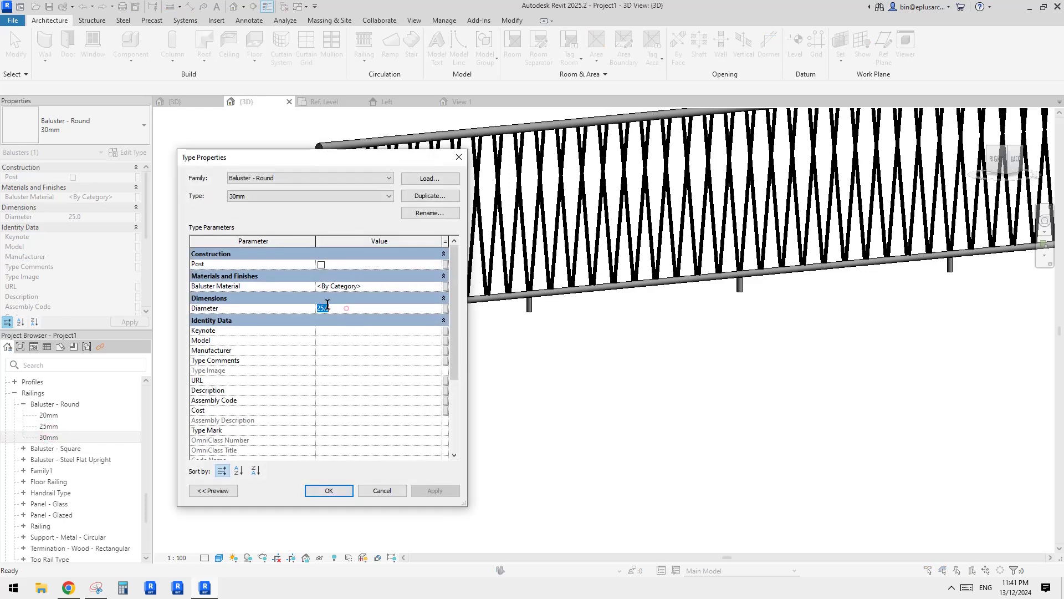
text(30)
click(344, 339)
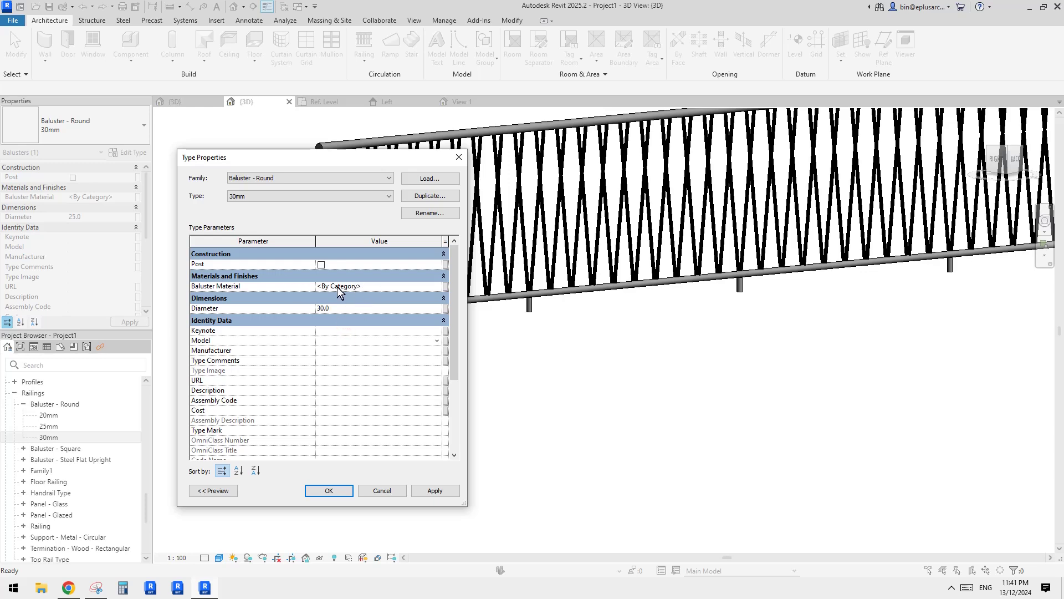
click(378, 286)
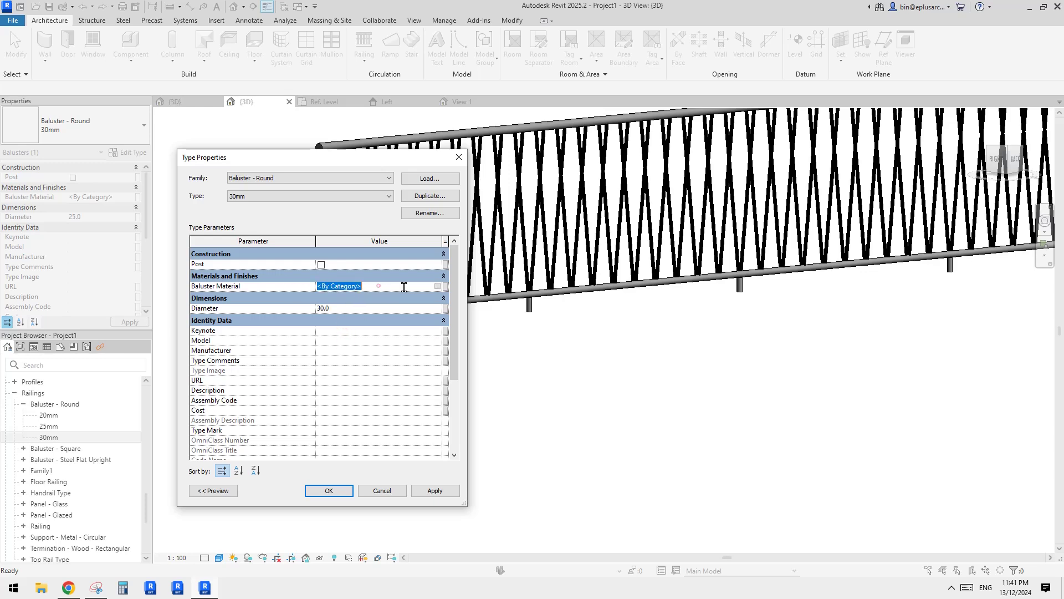
click(438, 286)
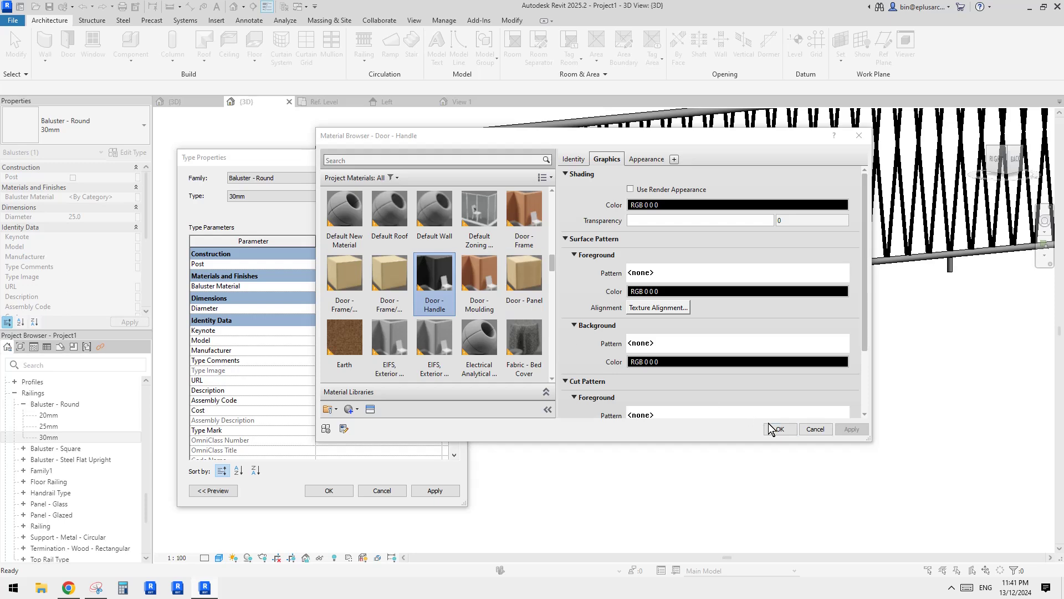
click(776, 429)
click(328, 491)
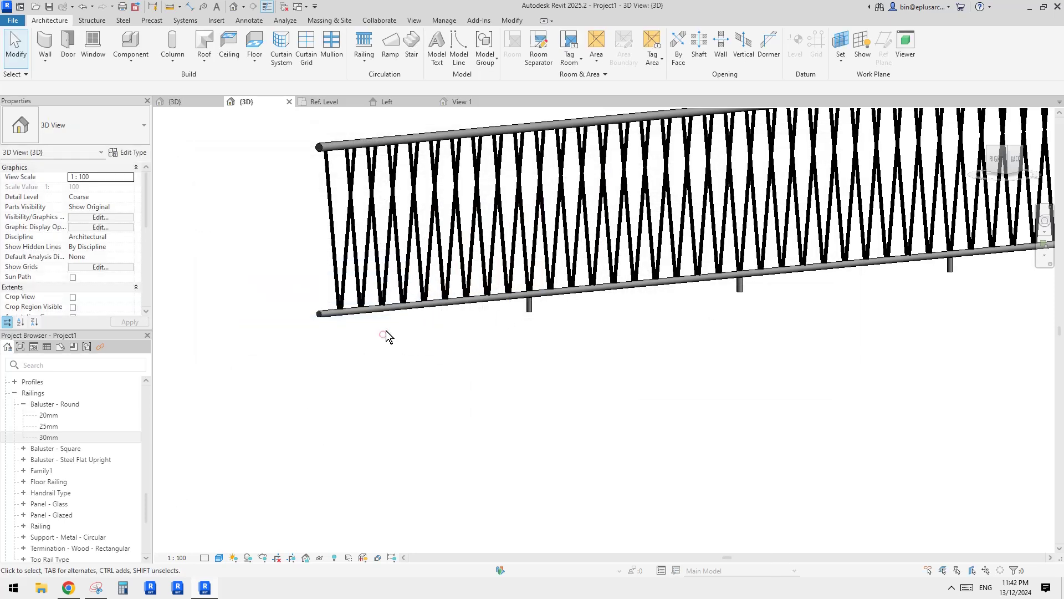
Step: Assign the Door - Handle material to New Rail(1) in the railing type's non-continuous rail structure
click(387, 310)
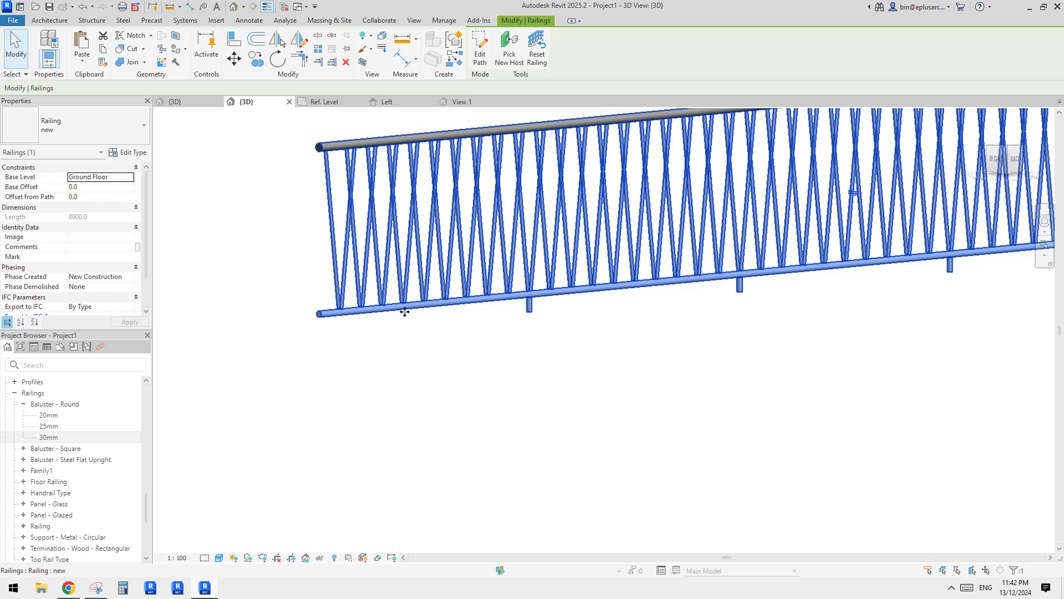
click(133, 153)
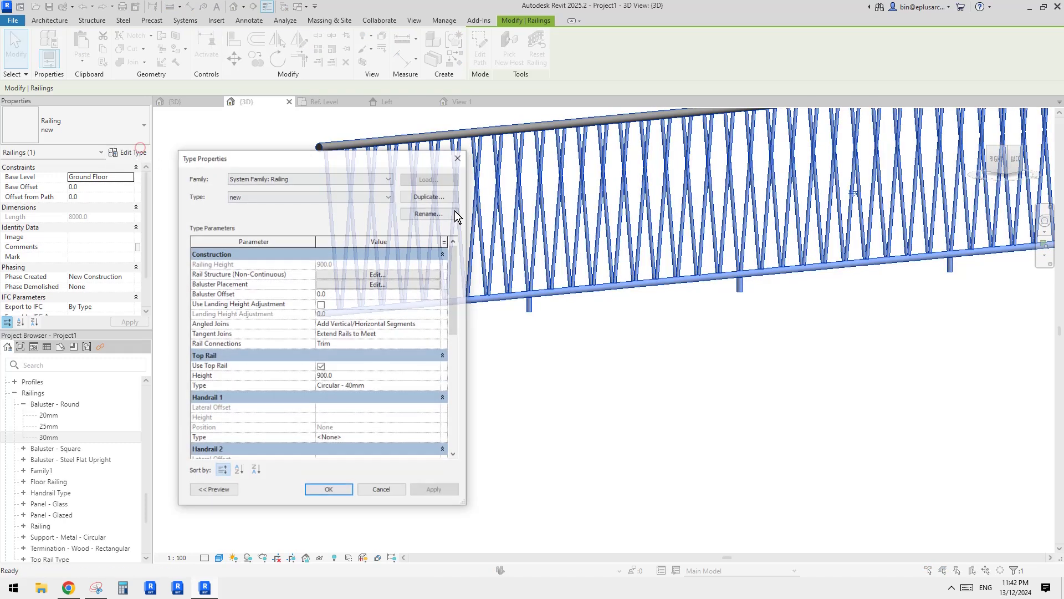
click(331, 273)
click(432, 231)
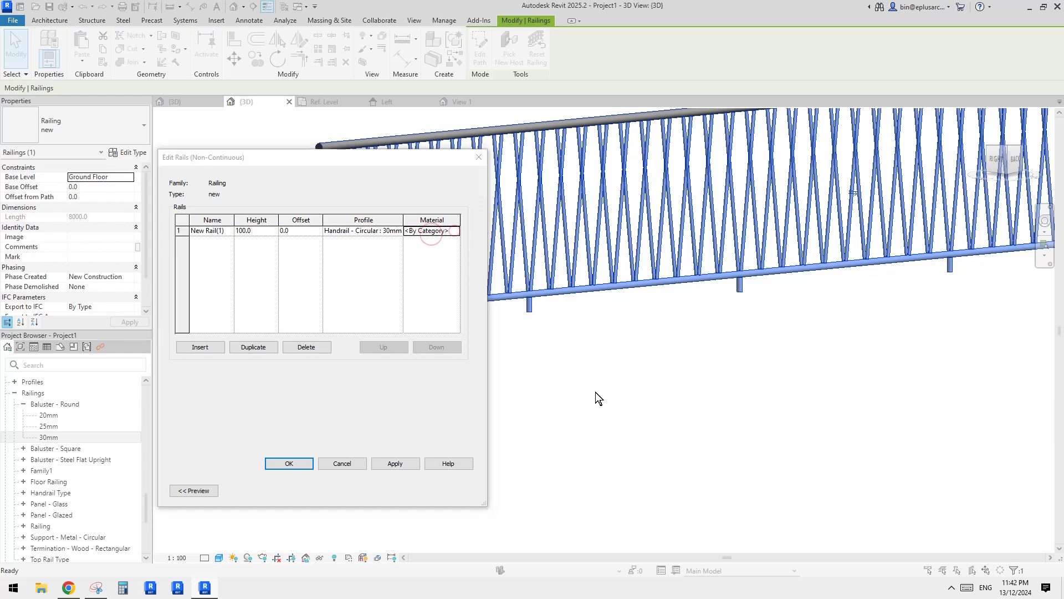
click(778, 428)
click(294, 463)
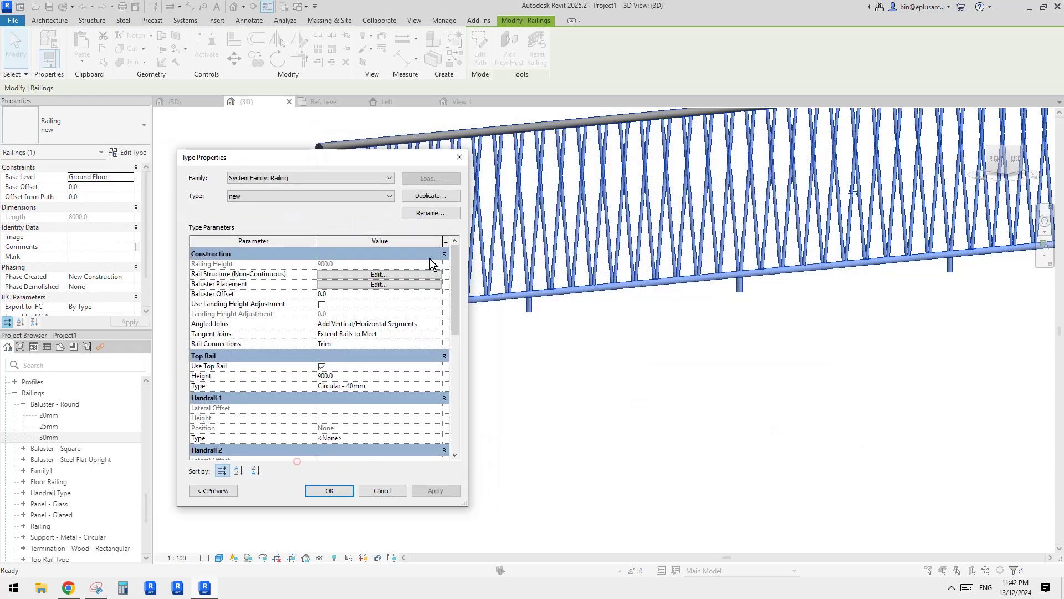
click(330, 490)
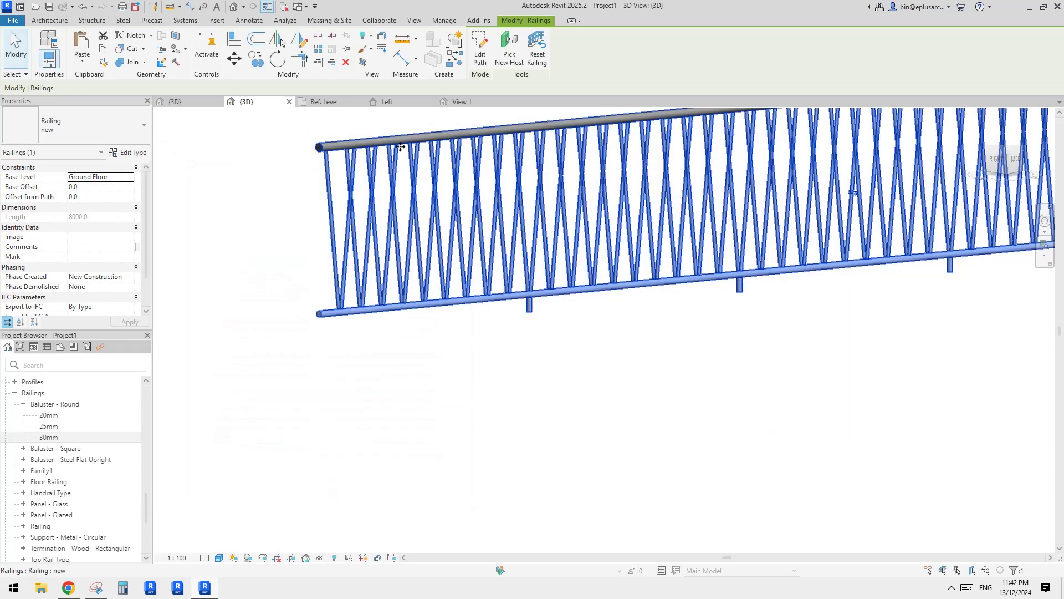
Step: Assign the Door - Handle material to the railing's Circular - 40mm top rail type and apply the changes
click(128, 151)
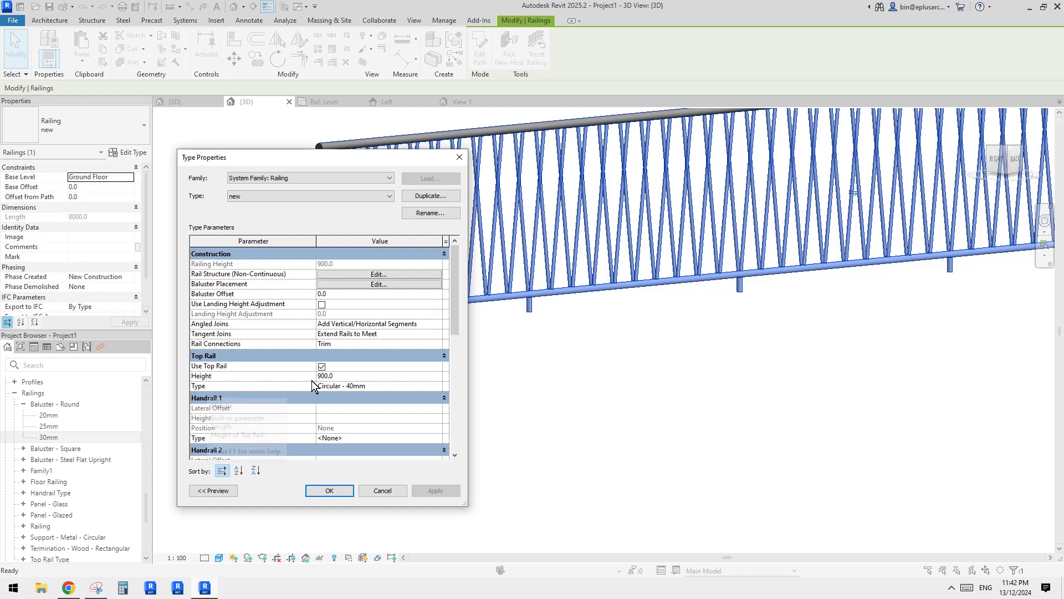
click(387, 386)
click(437, 386)
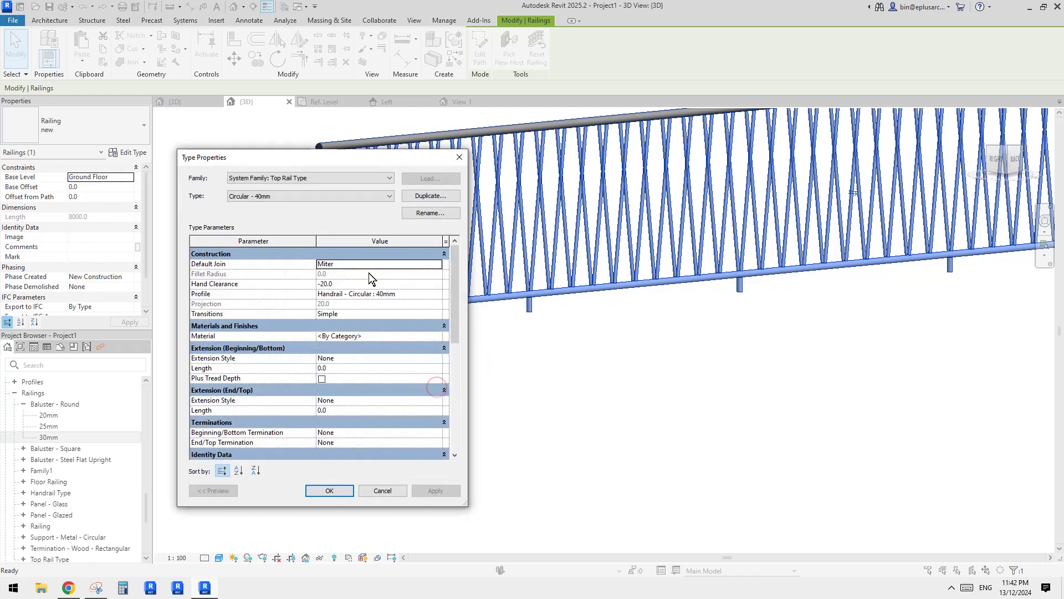
click(342, 334)
click(442, 336)
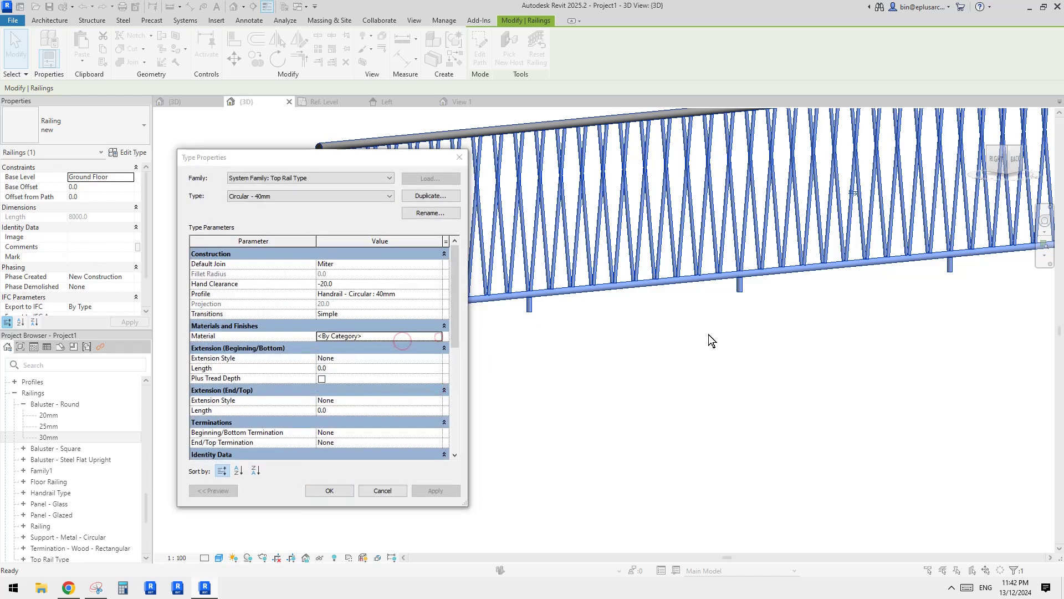
click(789, 430)
click(337, 491)
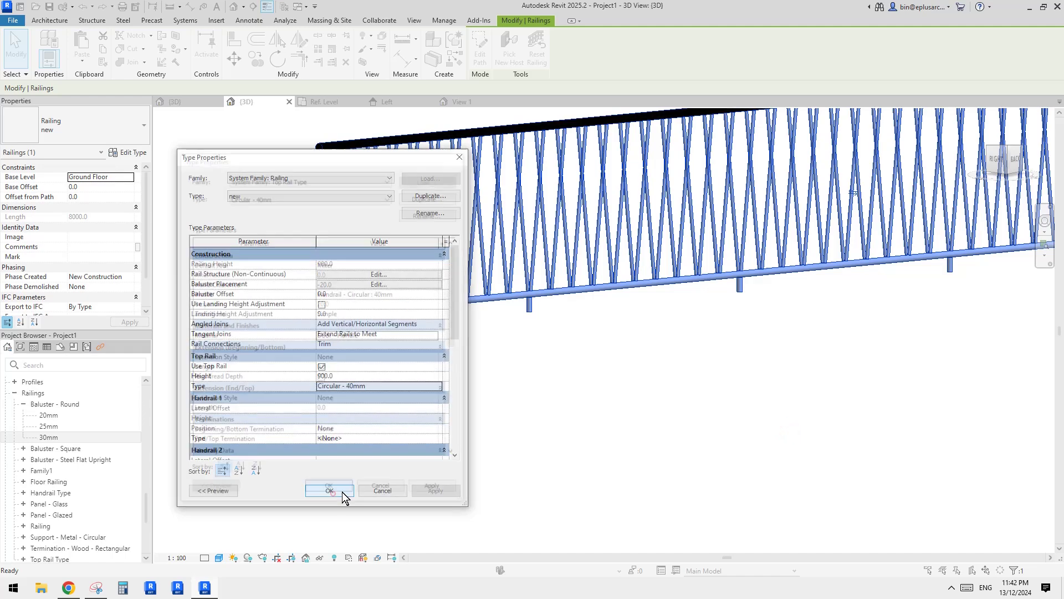
click(334, 492)
click(545, 417)
Step: Check the baluster material and diameter of the 30mm round baluster type against the supports below the bottom rail
scroll(570, 360, down, 2)
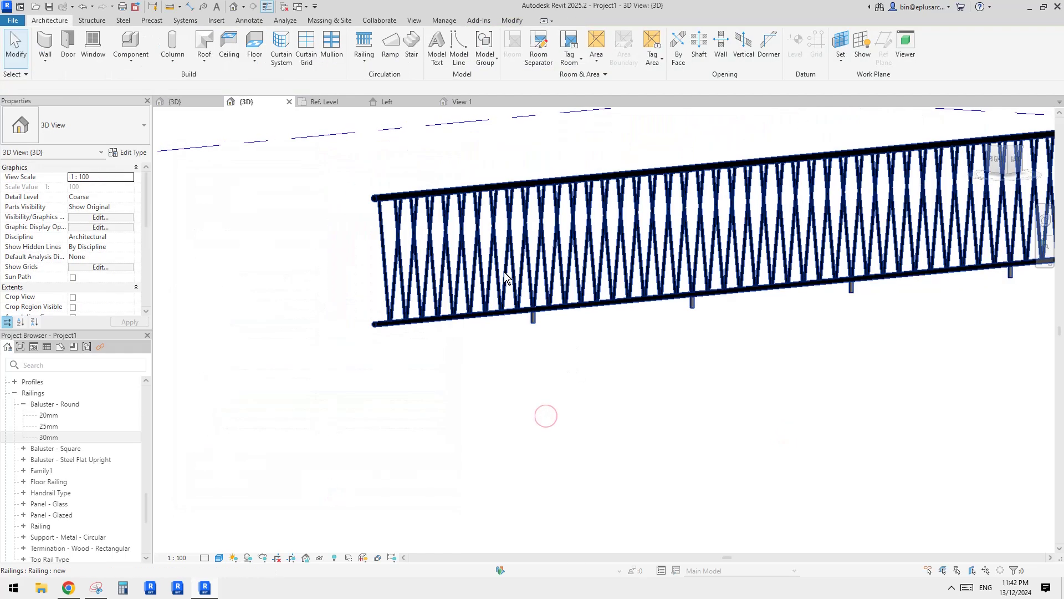
scroll(534, 325, up, 4)
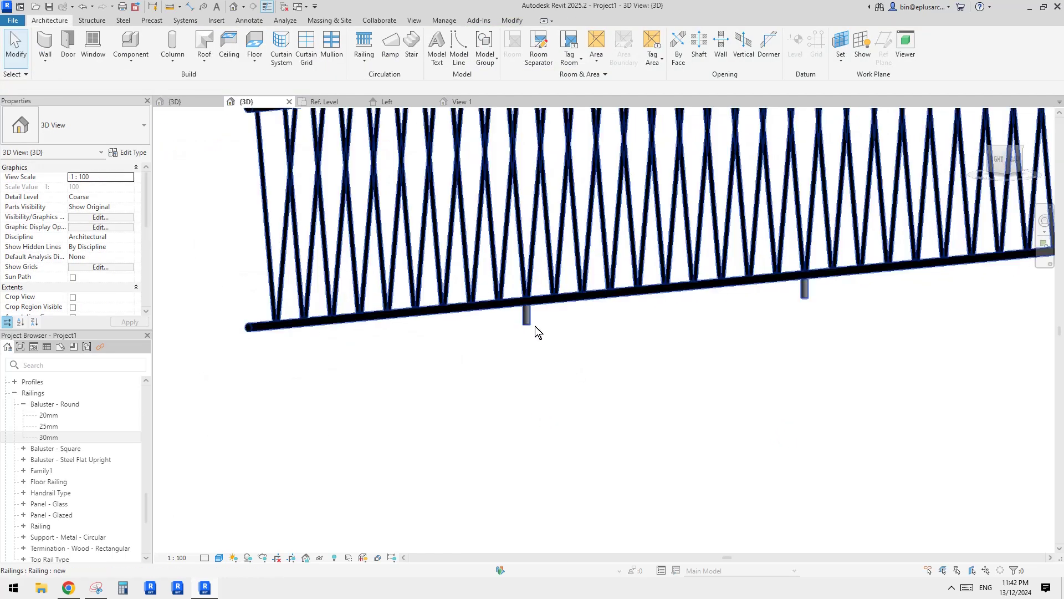
double_click(48, 437)
click(400, 287)
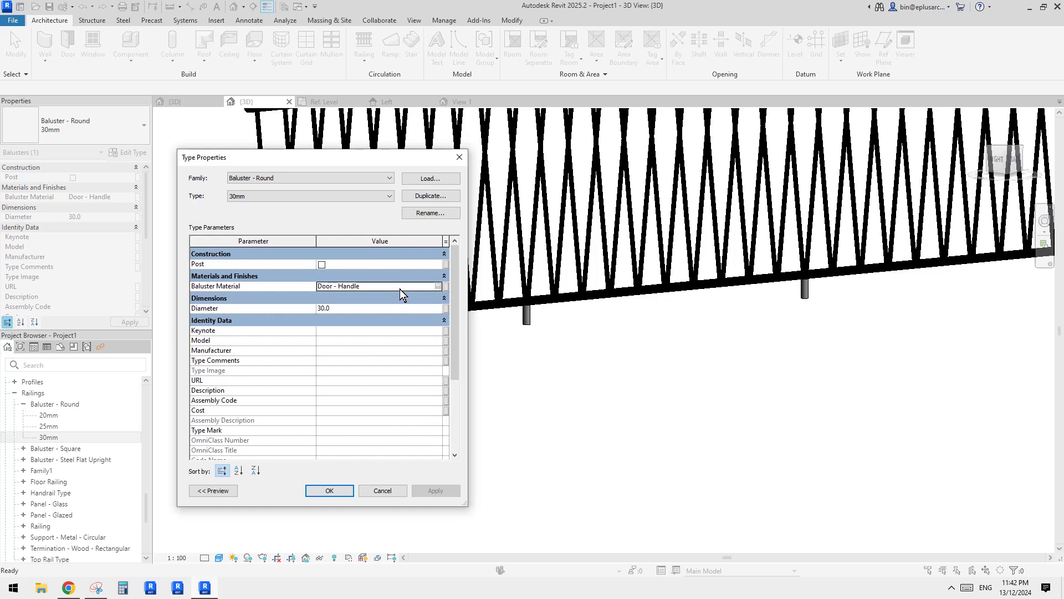
click(400, 288)
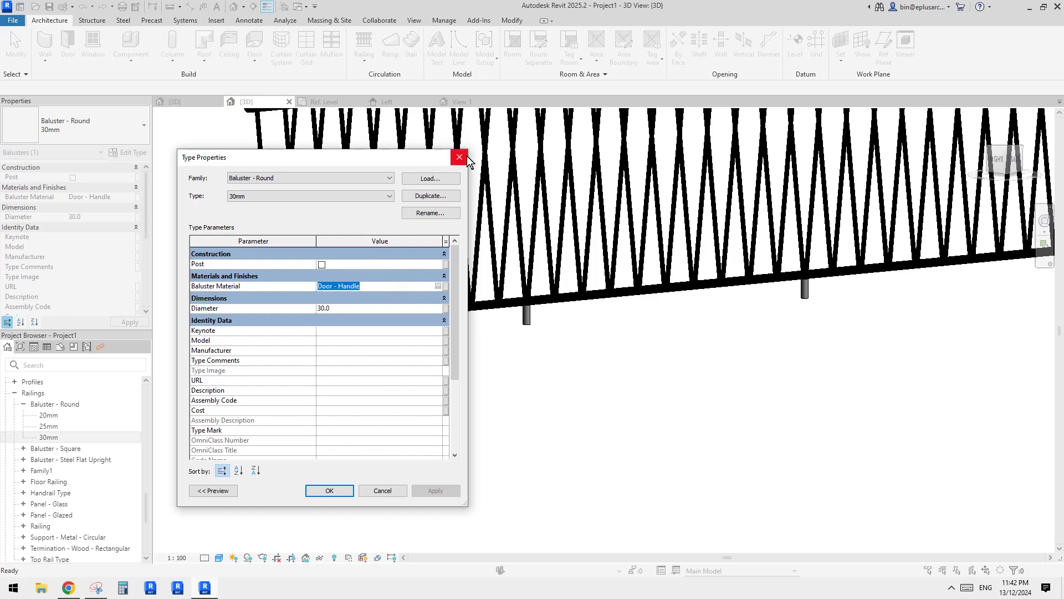
click(333, 489)
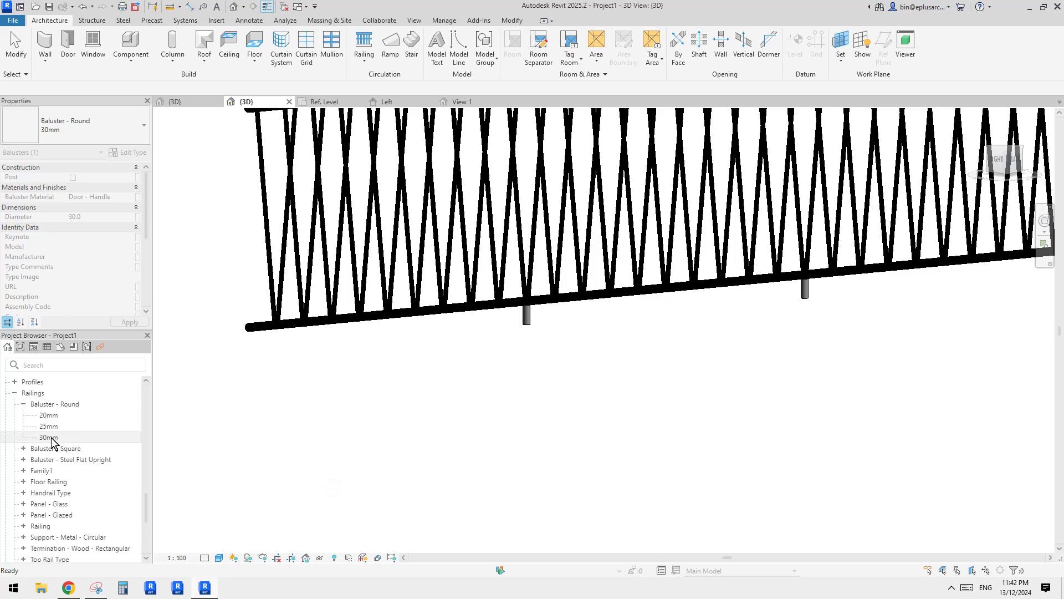
click(454, 363)
Step: Switch the round support row in the railing's baluster placement to Baluster - Round : 30mm and apply the railing type changes
click(524, 305)
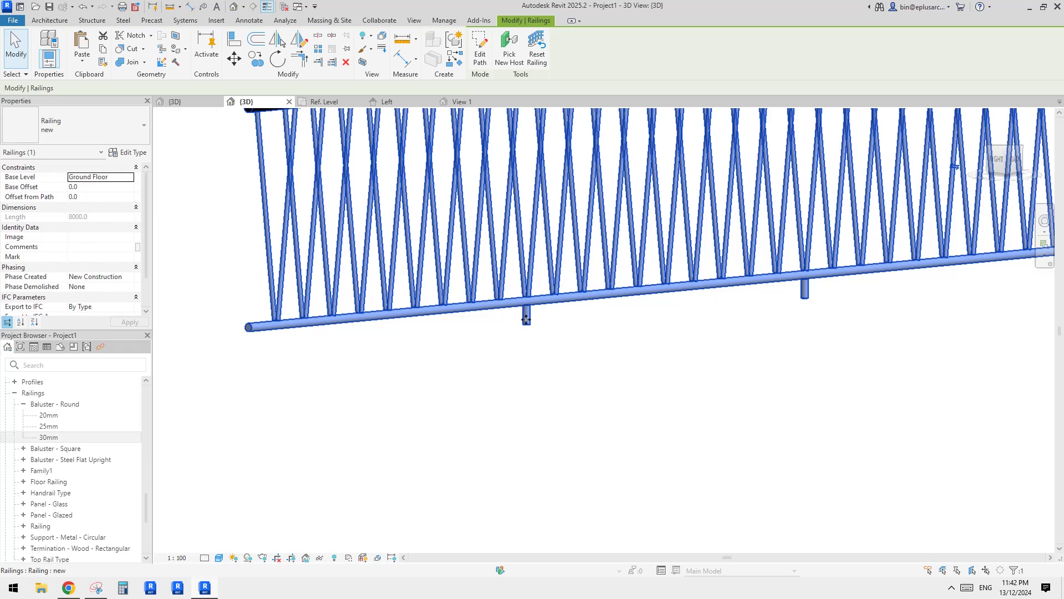
click(128, 152)
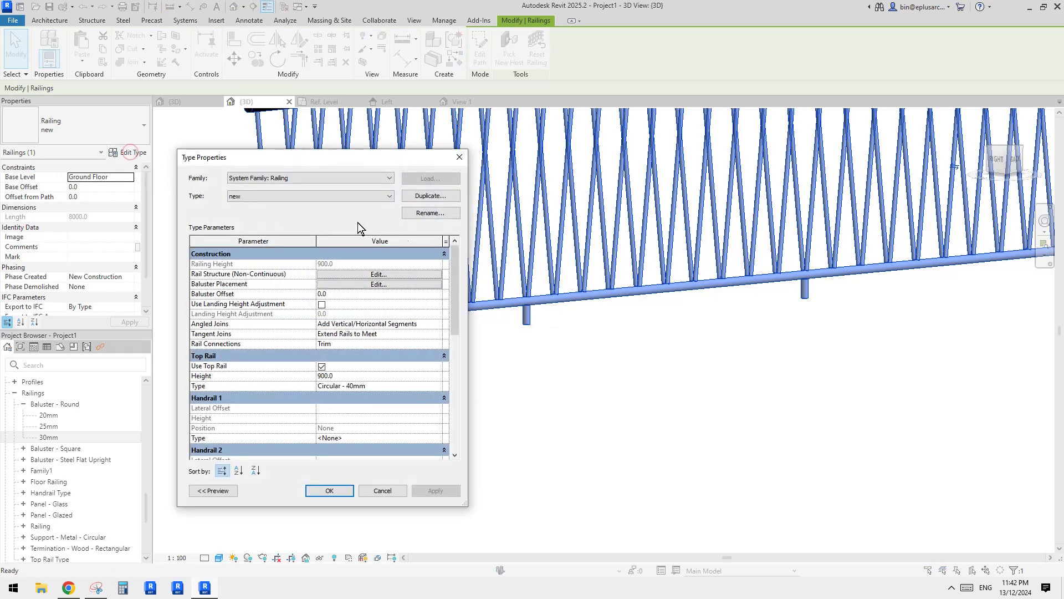
click(384, 285)
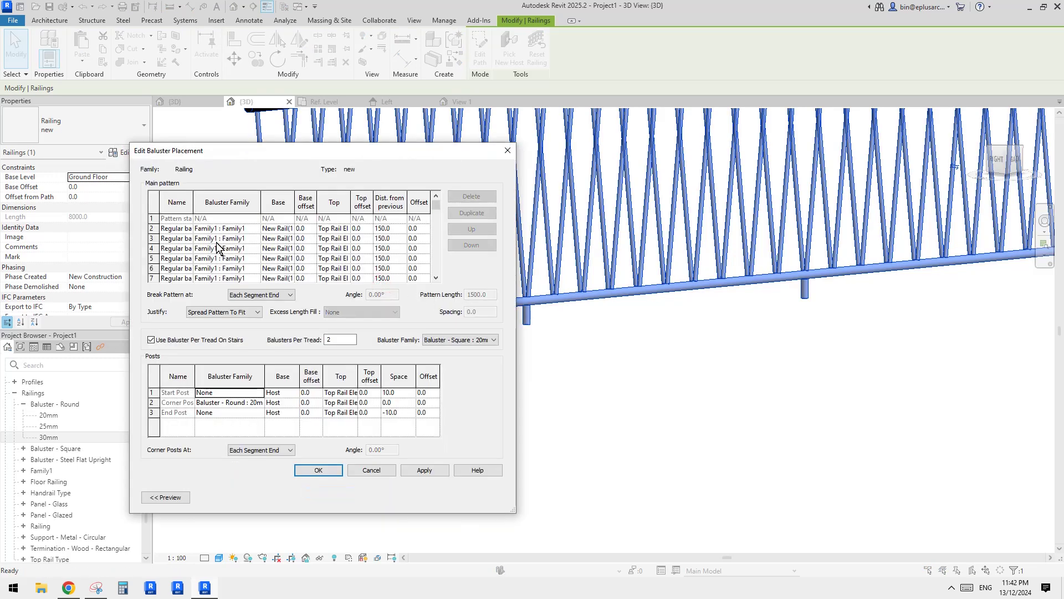
scroll(186, 250, down, 2)
scroll(264, 261, down, 1)
click(252, 249)
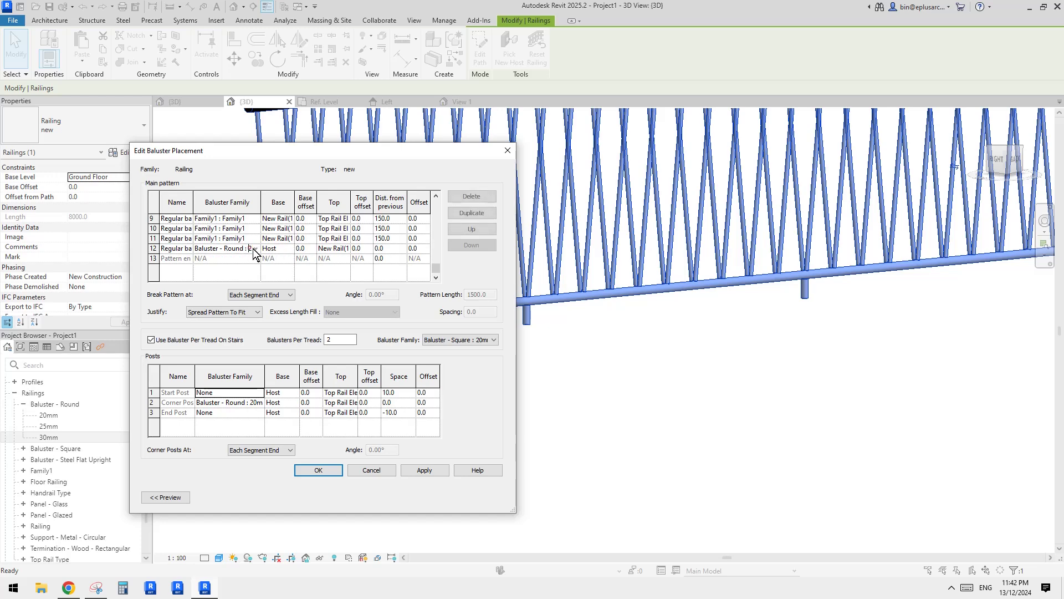
click(256, 249)
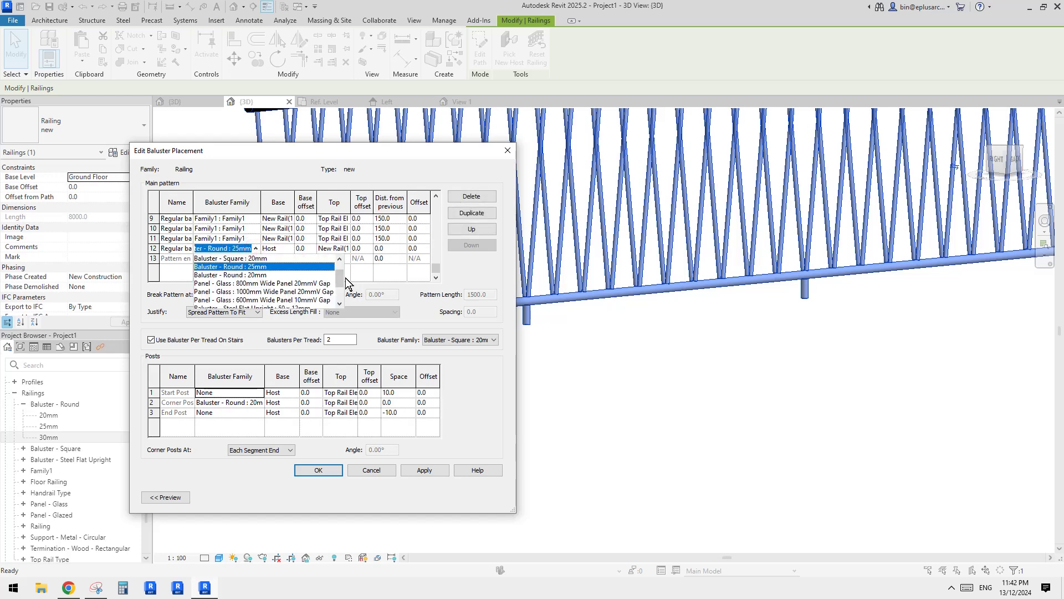
scroll(344, 278, down, 2)
click(237, 300)
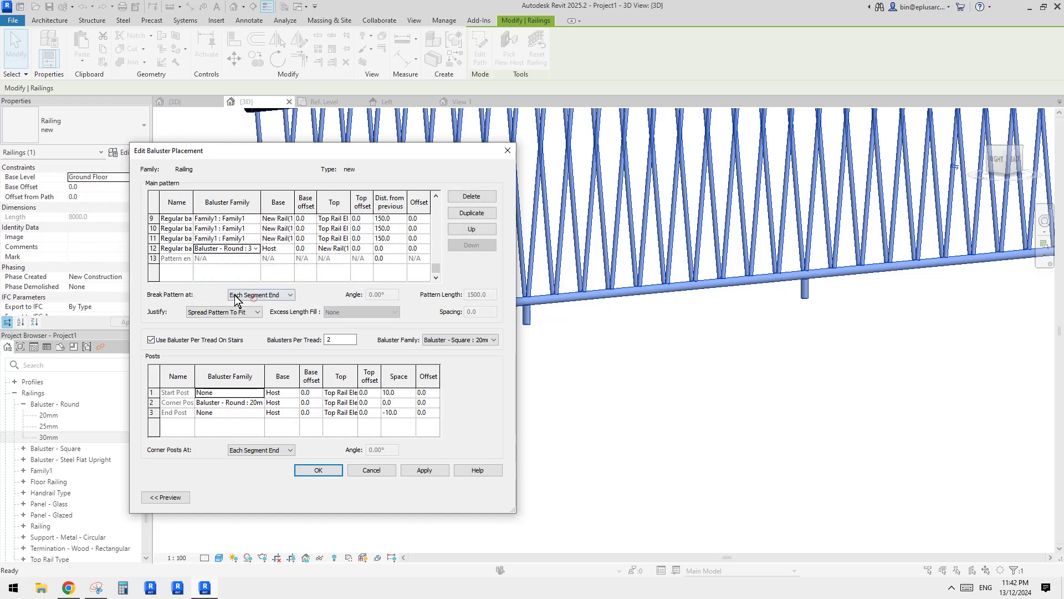
click(361, 470)
click(326, 492)
click(543, 444)
scroll(576, 366, down, 2)
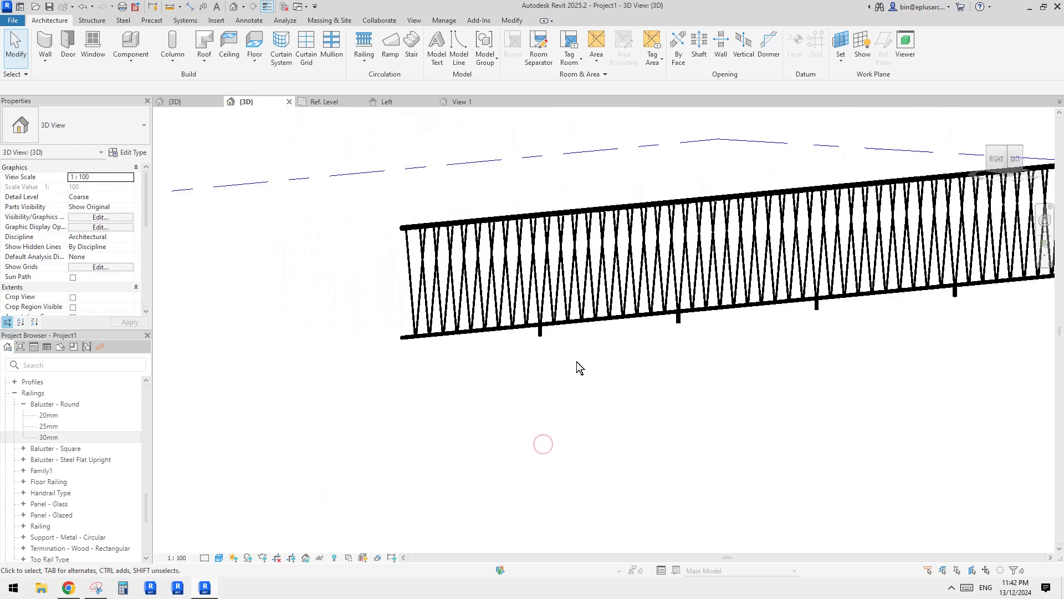
scroll(576, 362, down, 2)
shift+middle_drag(442, 364, 473, 408)
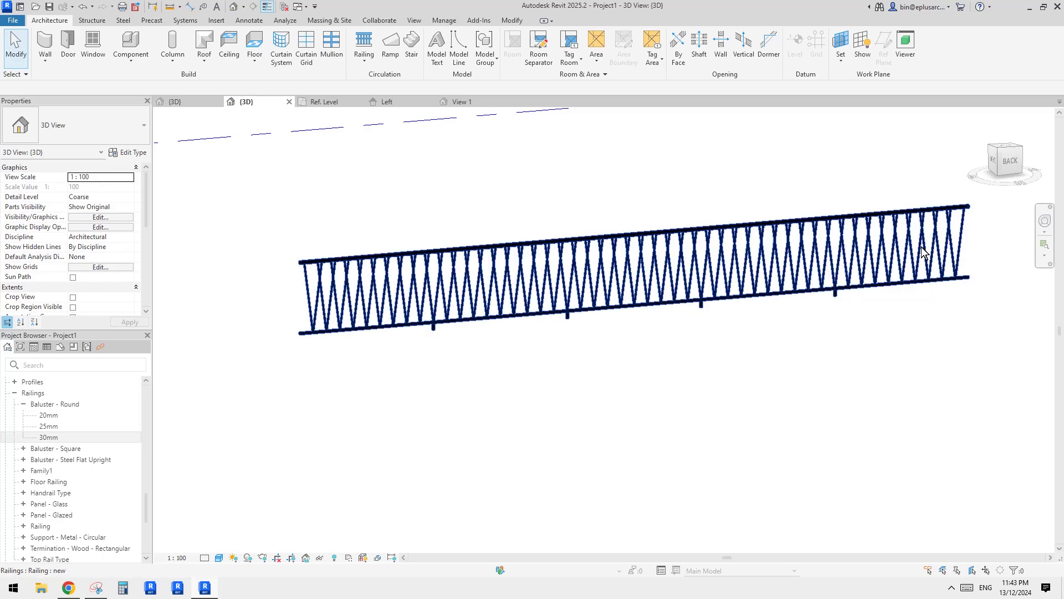
Step: Set the start post to Baluster - Round : 30mm in the railing type's baluster placement
scroll(311, 255, up, 1)
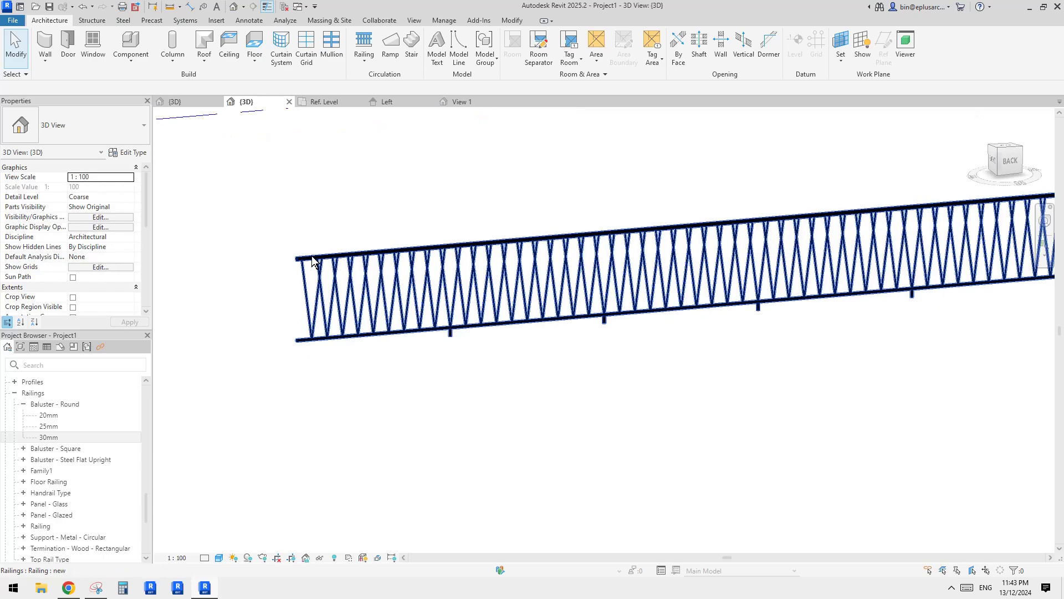
click(309, 345)
click(132, 155)
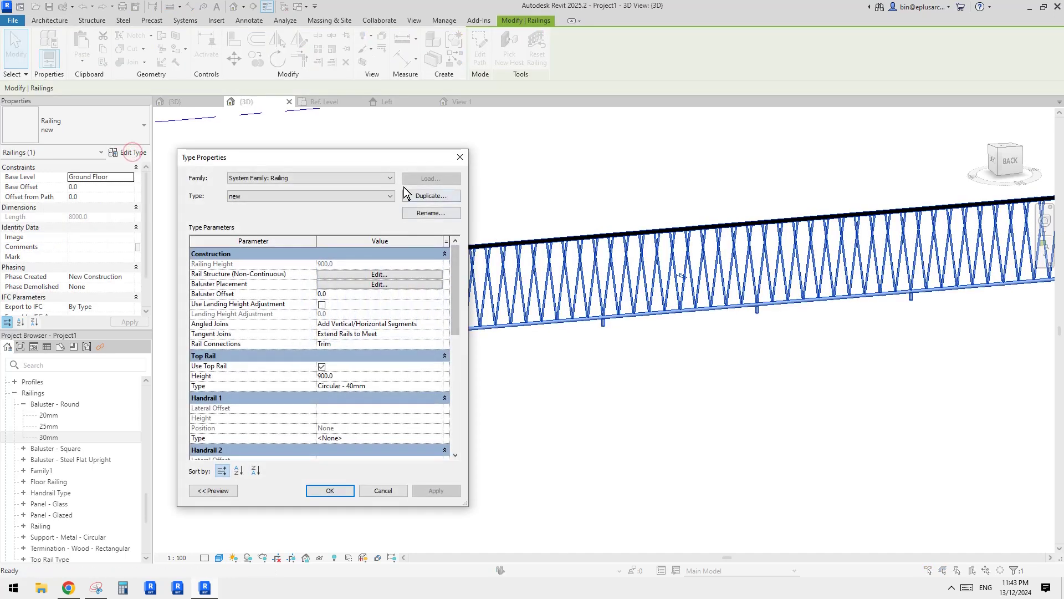
click(631, 305)
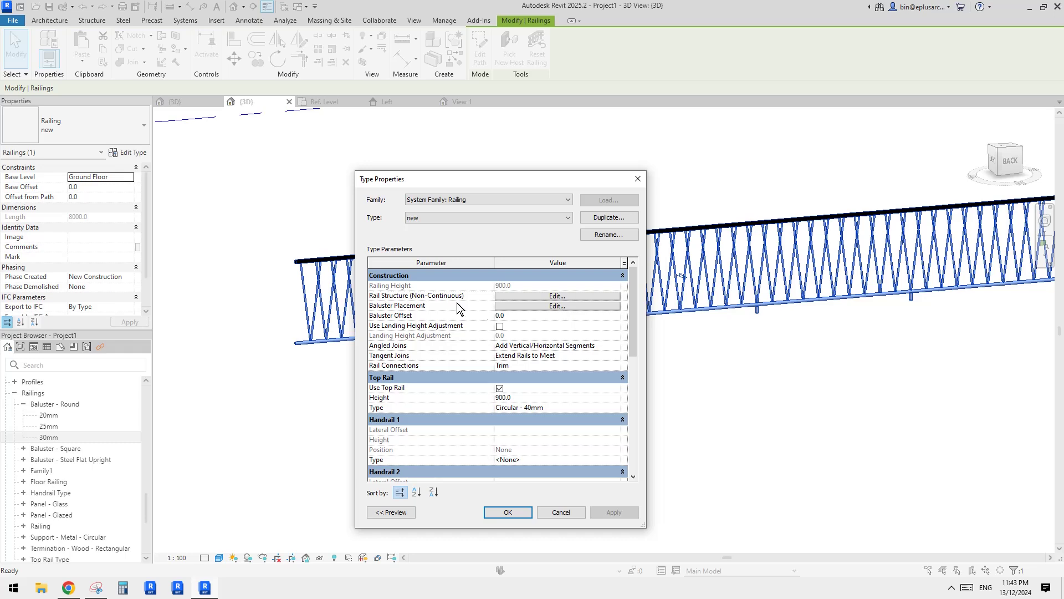
click(516, 307)
click(405, 414)
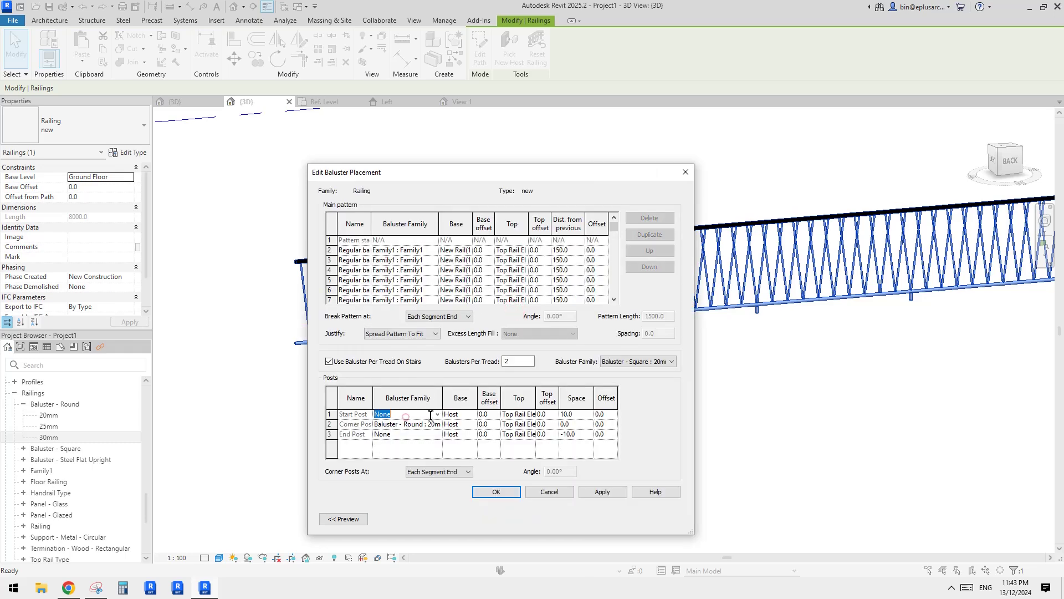
click(437, 415)
scroll(449, 455, down, 3)
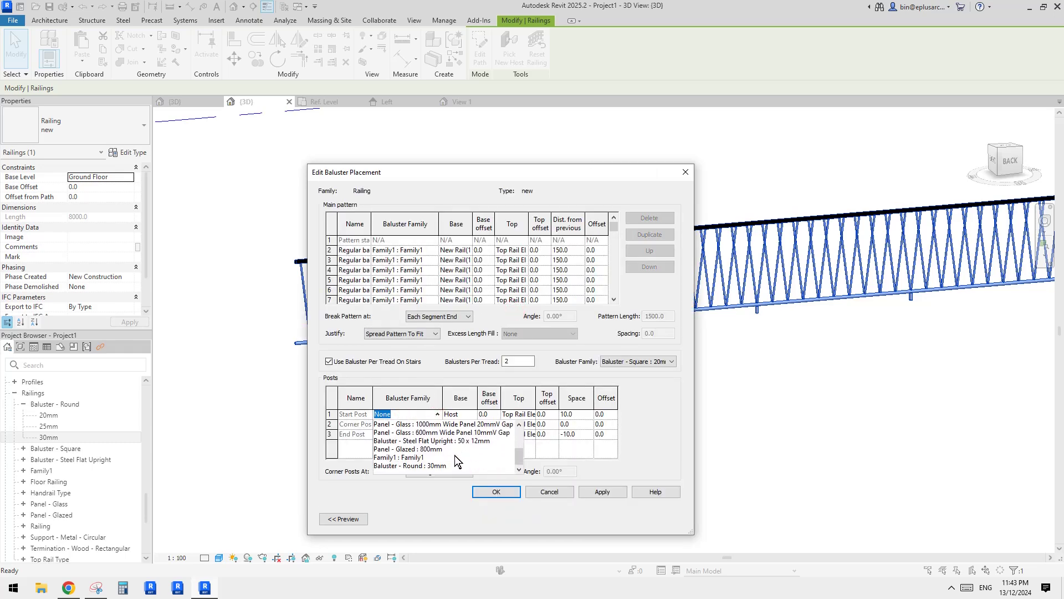
click(425, 466)
Step: Set the end post to Baluster - Round : 30mm and confirm the railing type changes
click(430, 436)
scroll(438, 472, down, 3)
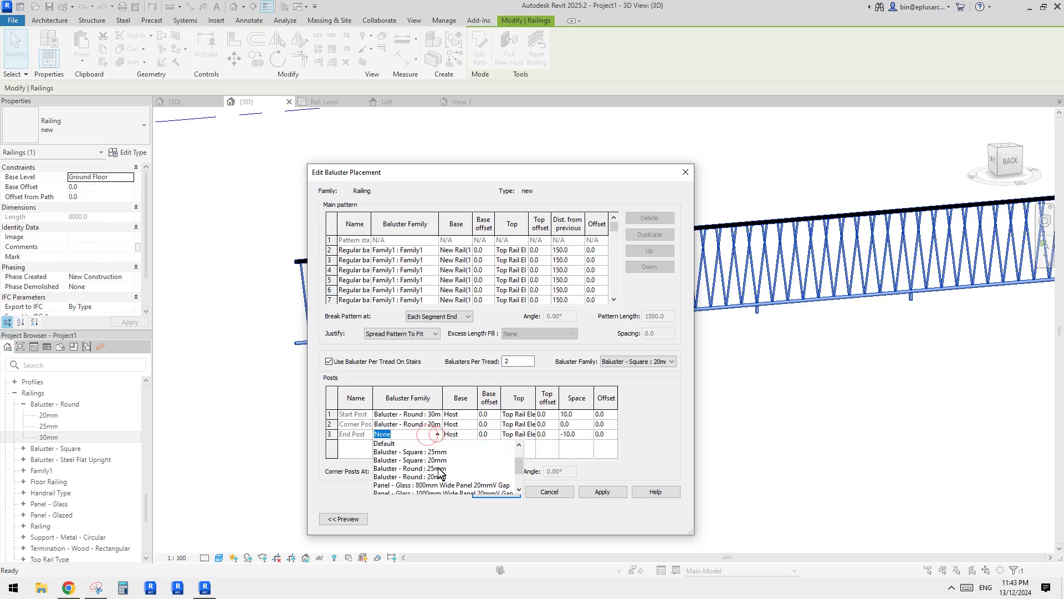
click(432, 487)
drag(533, 173, 669, 176)
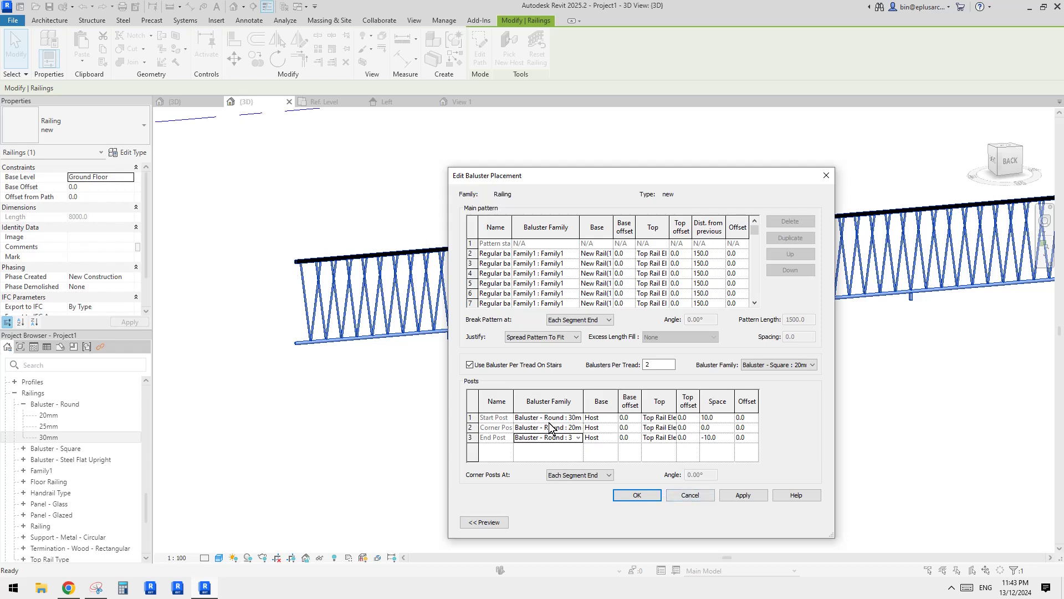
click(643, 495)
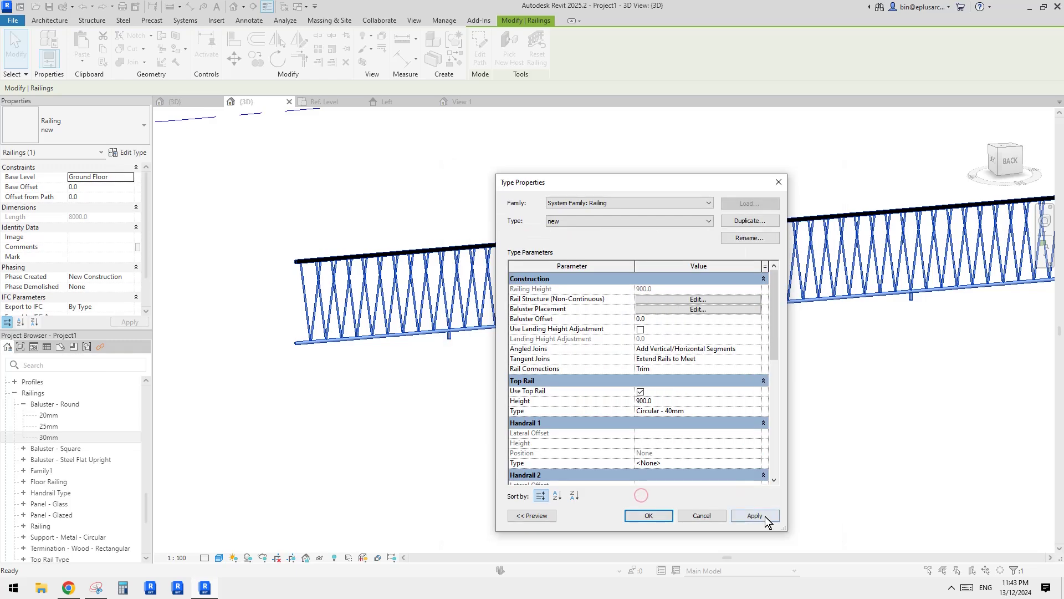
click(660, 515)
click(317, 361)
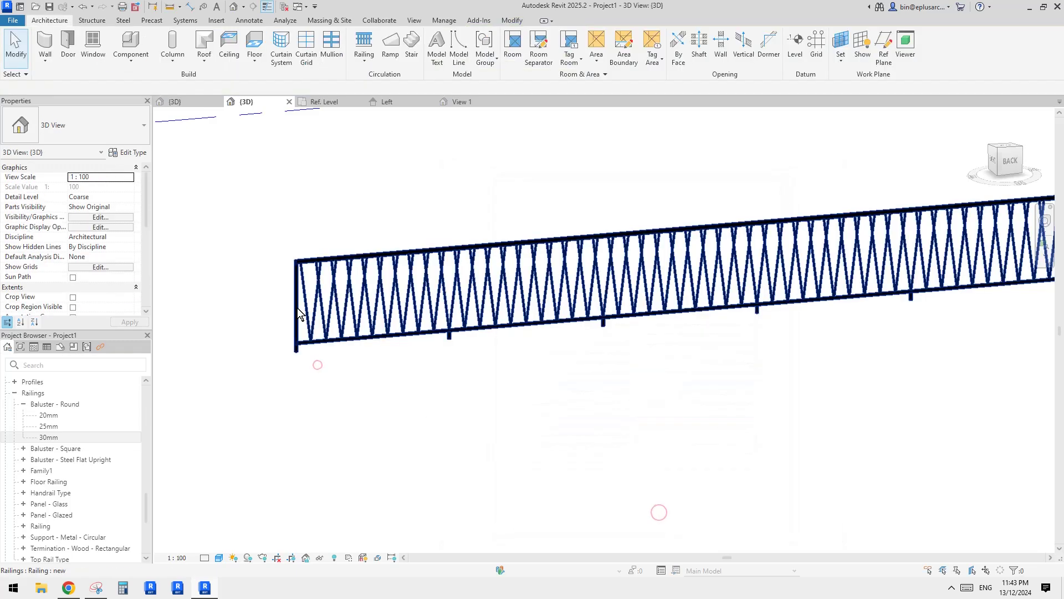
Step: Examine the railing with its end posts in 3D and compare it with the balustrade reference photo in the browser
scroll(499, 305, down, 2)
shift+middle_drag(634, 361, 549, 352)
scroll(575, 328, down, 1)
scroll(408, 413, up, 3)
middle_drag(408, 413, 387, 446)
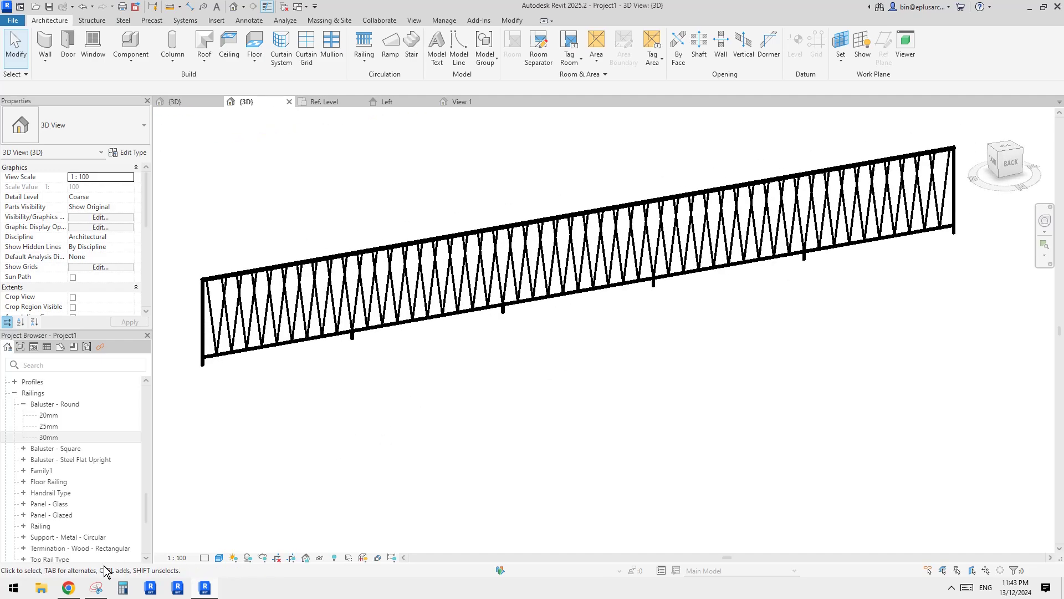
click(68, 588)
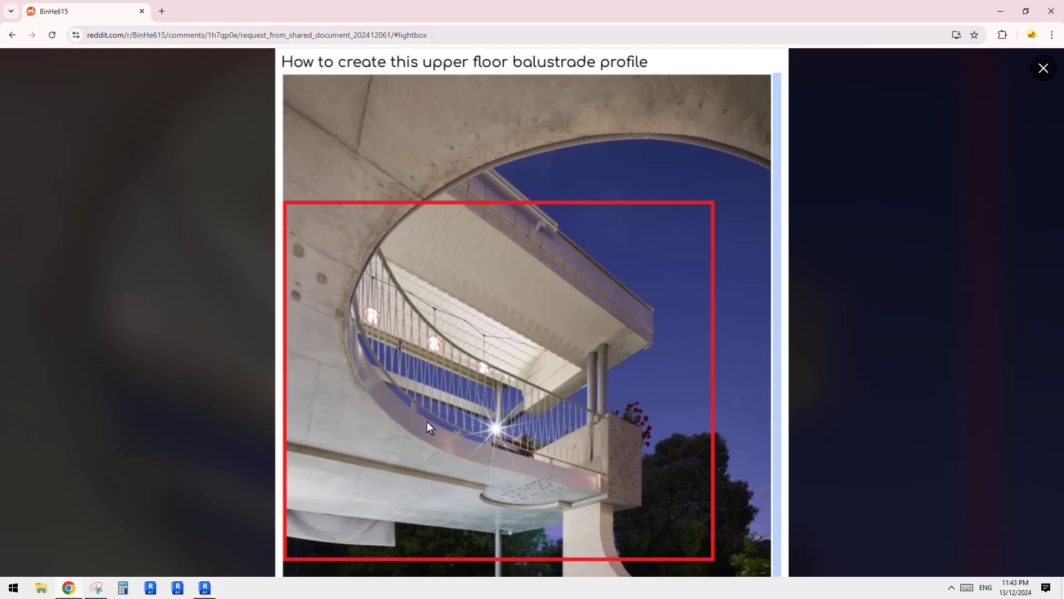
click(204, 587)
scroll(445, 361, up, 4)
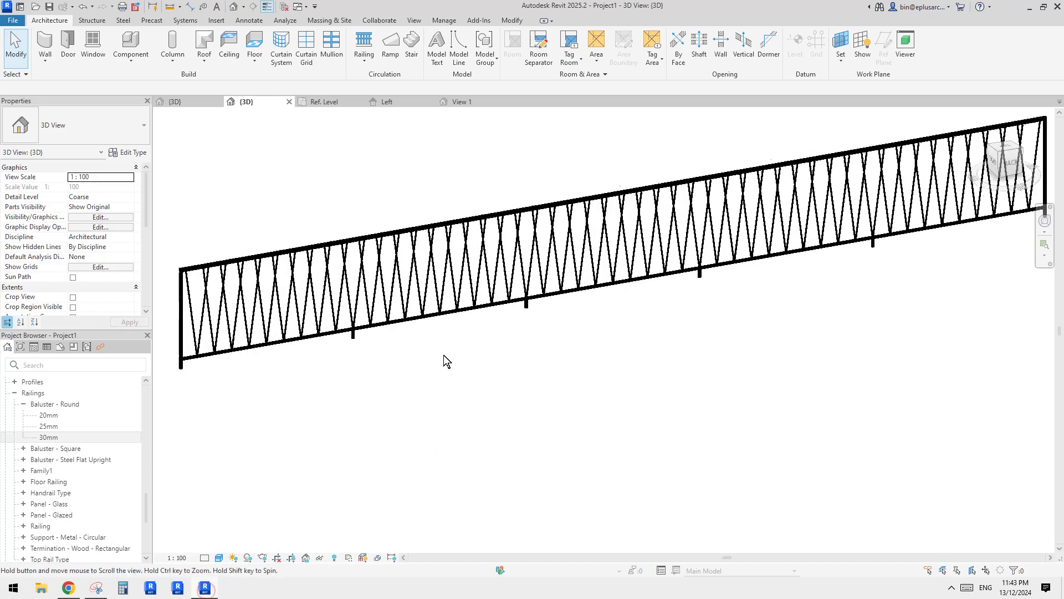
click(68, 588)
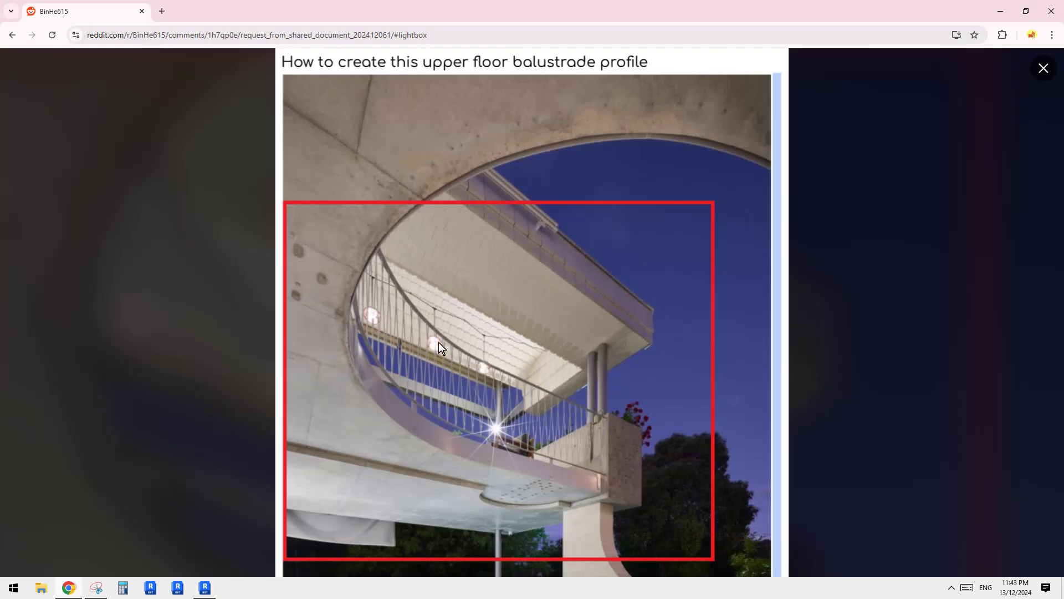
click(204, 588)
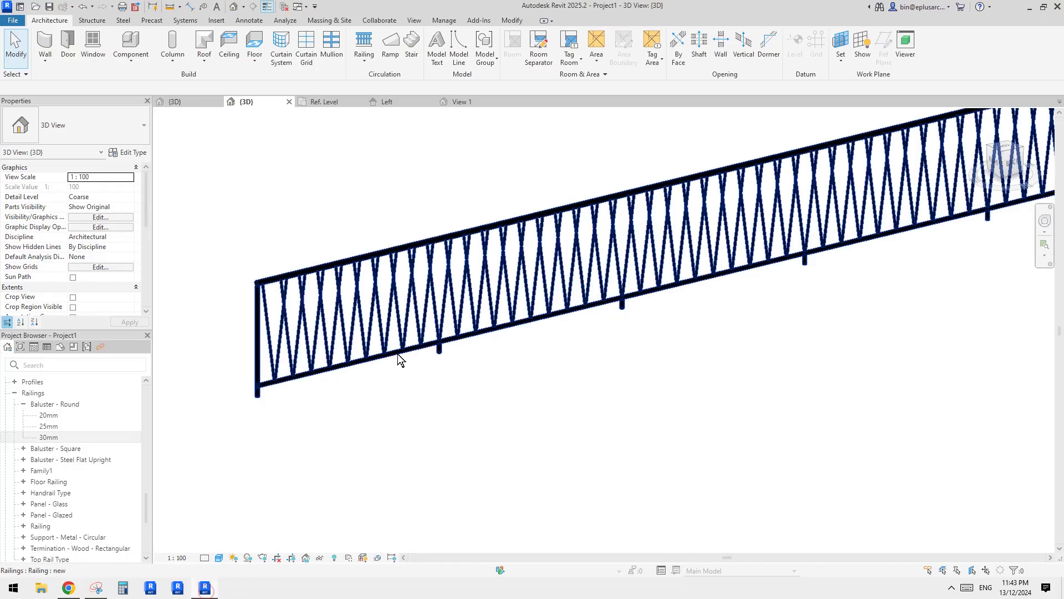
Step: Set the rod diameter d of the Family1 baluster type to 10 and apply the change
scroll(397, 354, up, 2)
click(361, 356)
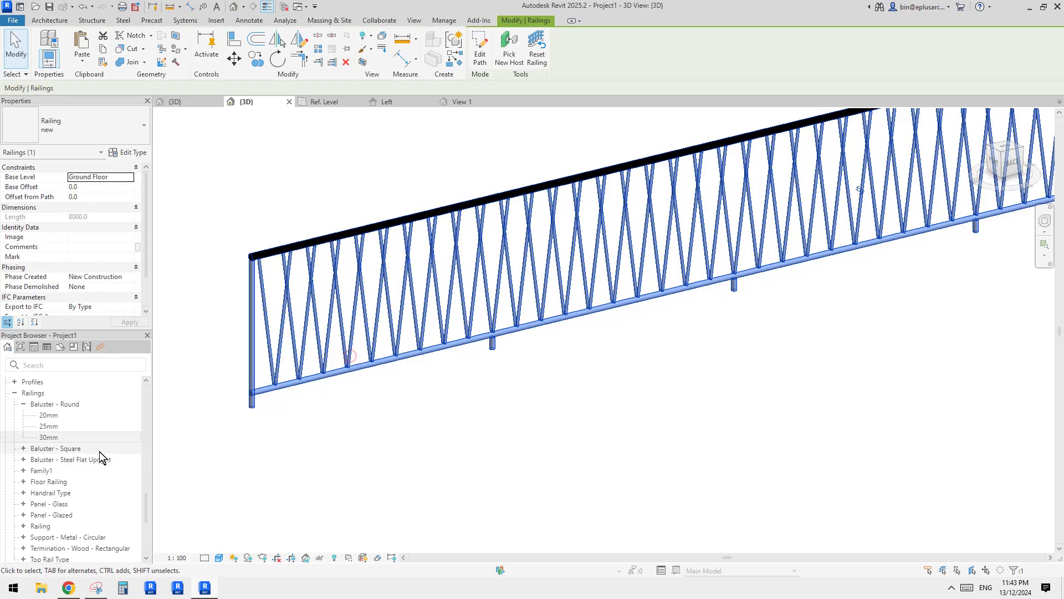
double_click(42, 470)
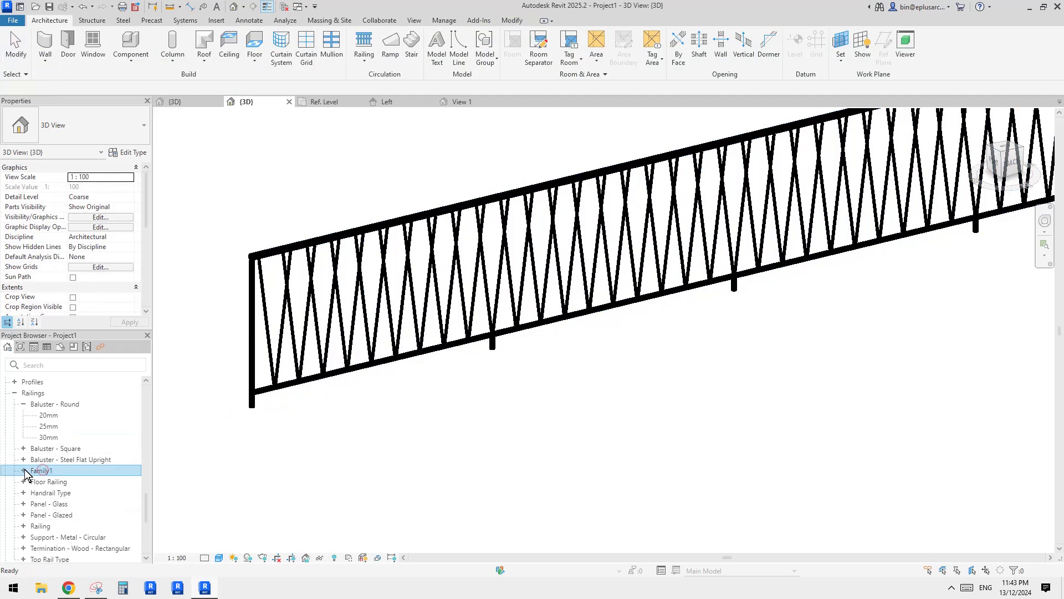
double_click(55, 482)
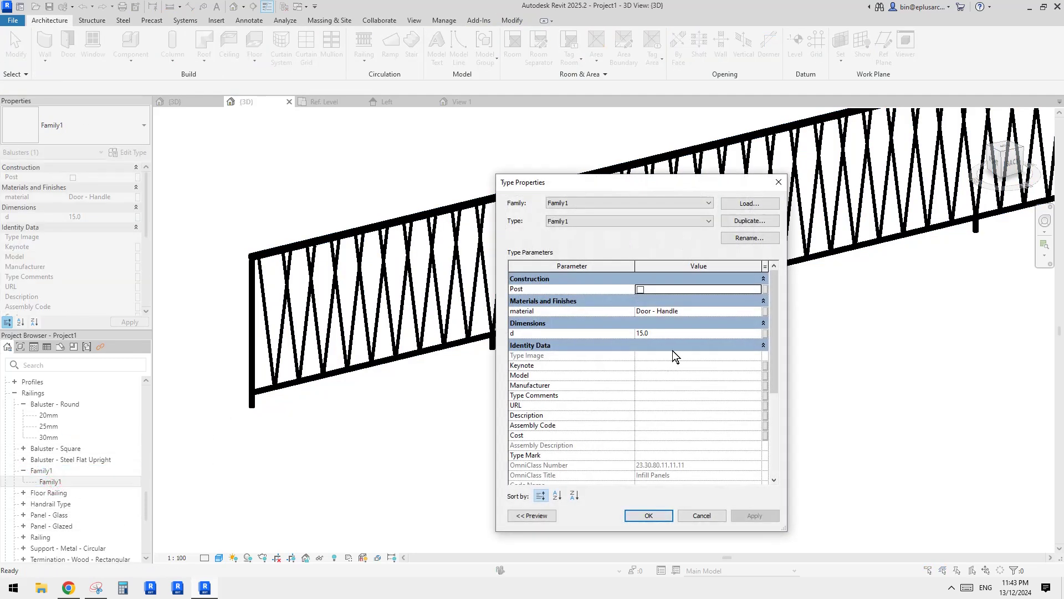
click(668, 333)
text(2)
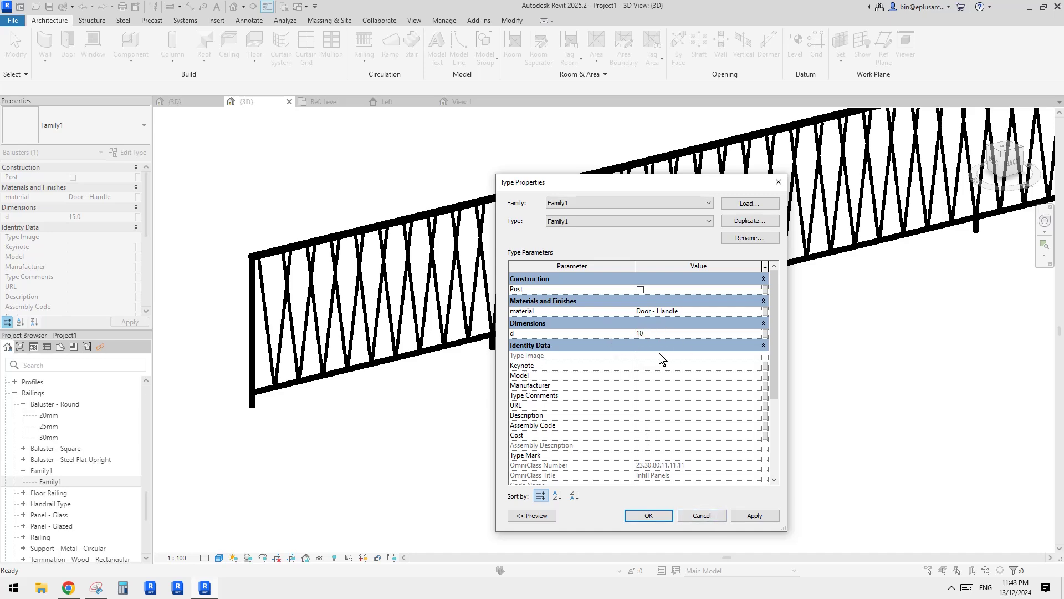
click(756, 517)
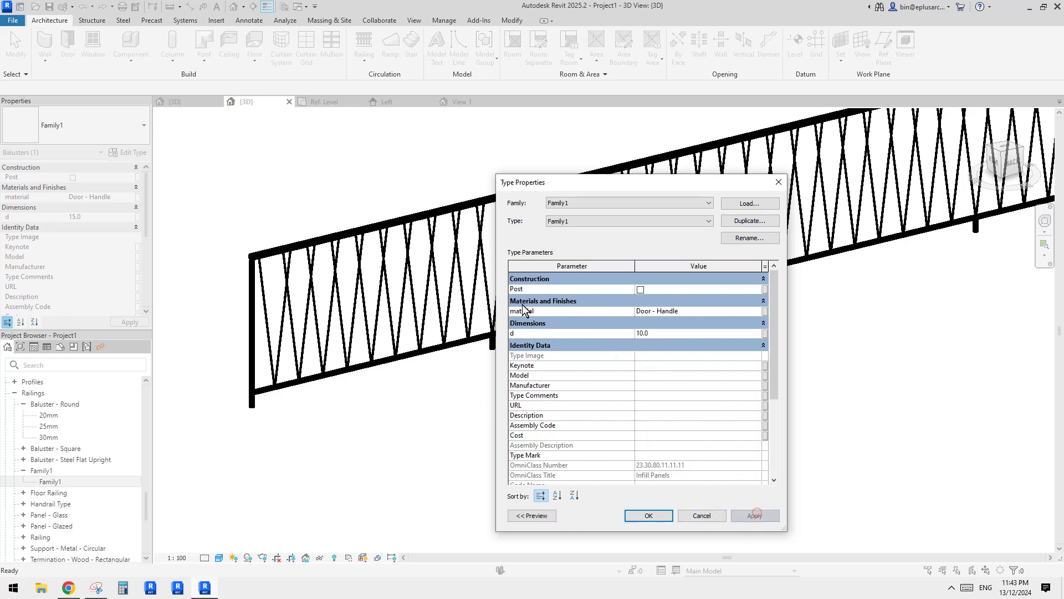
click(648, 515)
scroll(637, 333, down, 4)
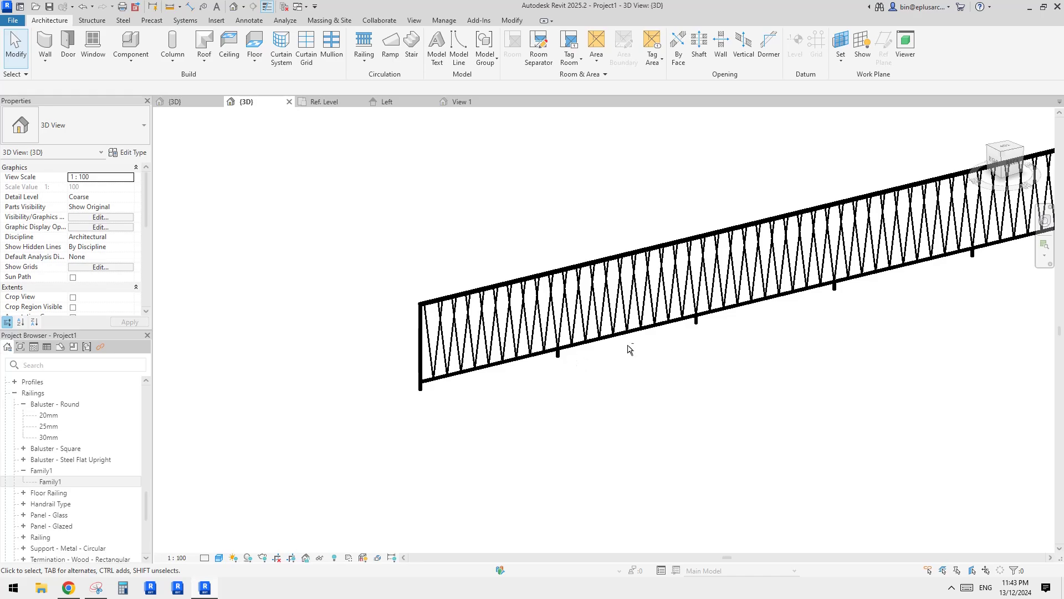
Step: Set the Width of the Family1 baluster type to 150
scroll(629, 349, up, 5)
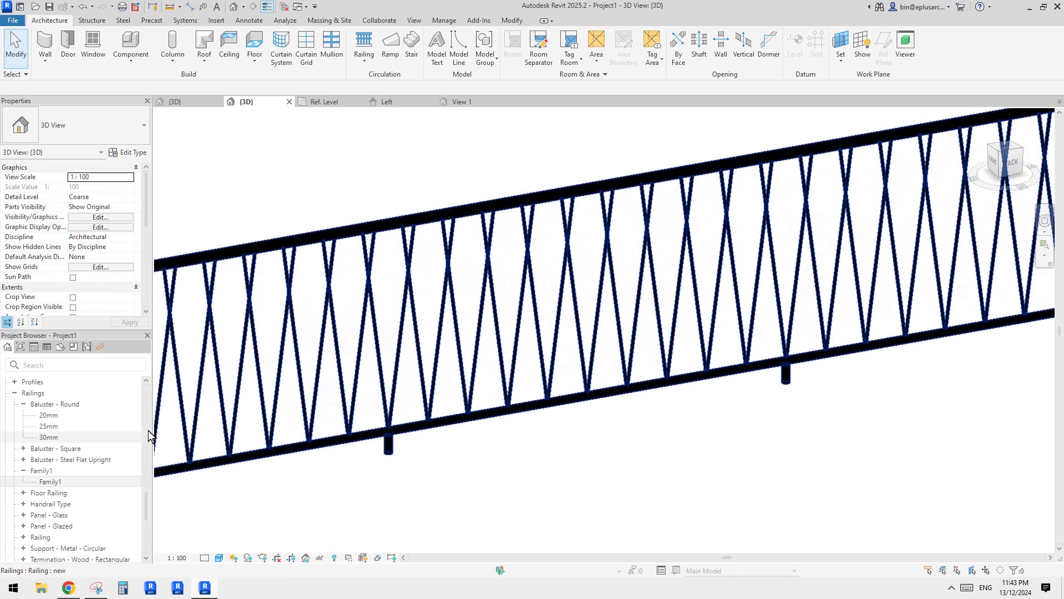
scroll(148, 430, down, 1)
scroll(569, 281, up, 1)
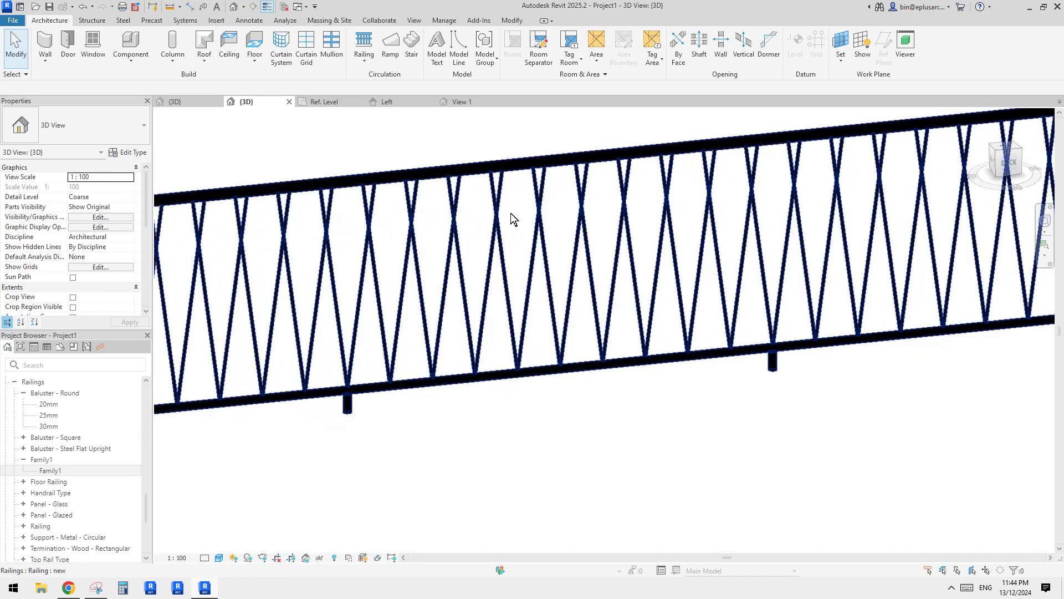
shift+middle_drag(526, 217, 279, 337)
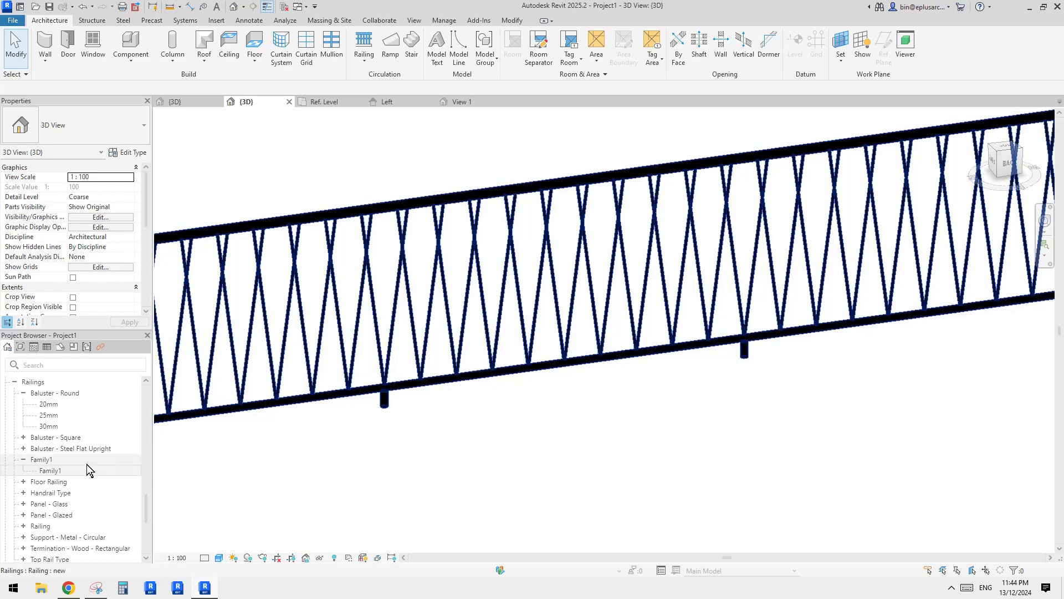
double_click(49, 470)
scroll(634, 428, down, 5)
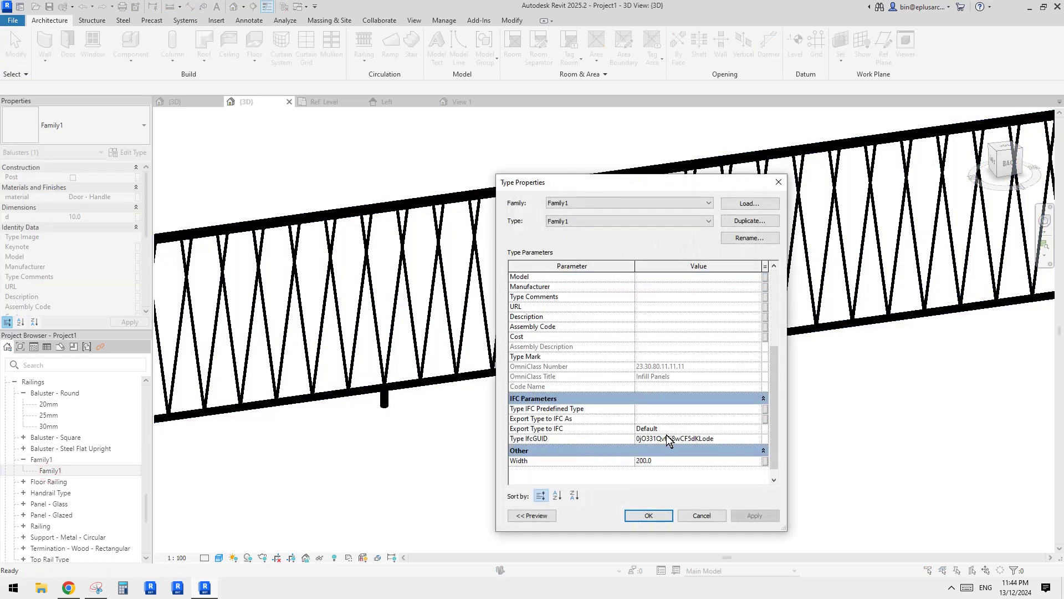
click(669, 461)
text(150)
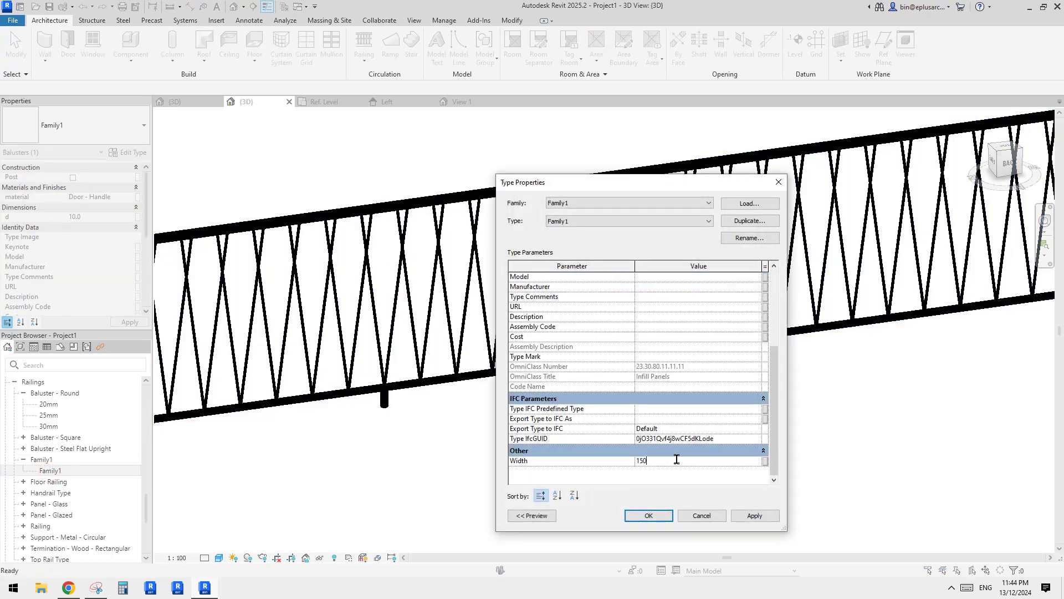
click(648, 515)
Step: Set the distance from previous to 120 for Family1 baluster rows 2 to 7 in the railing's main pattern
click(517, 277)
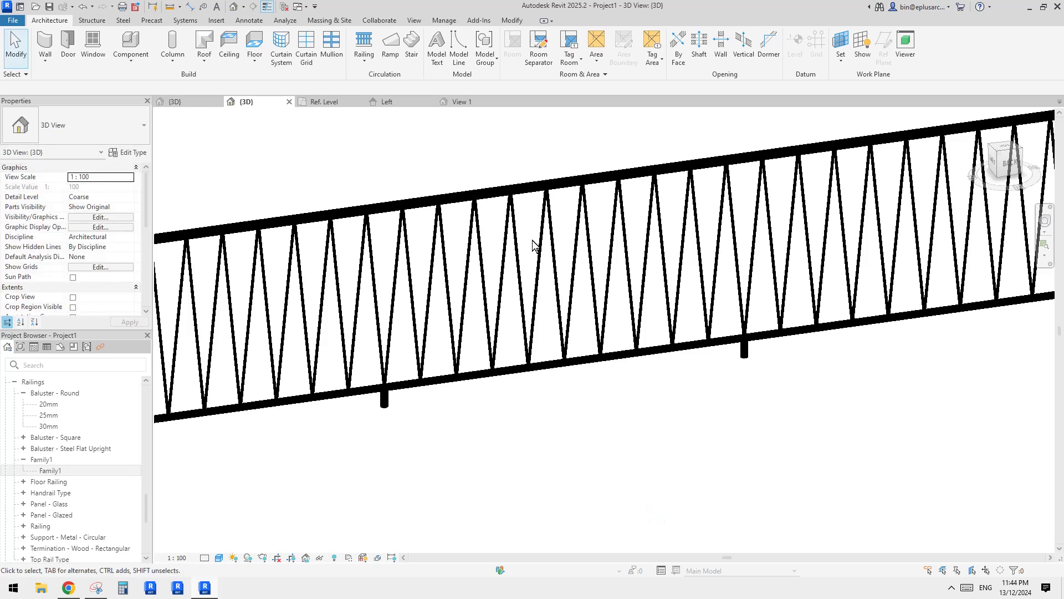
click(128, 152)
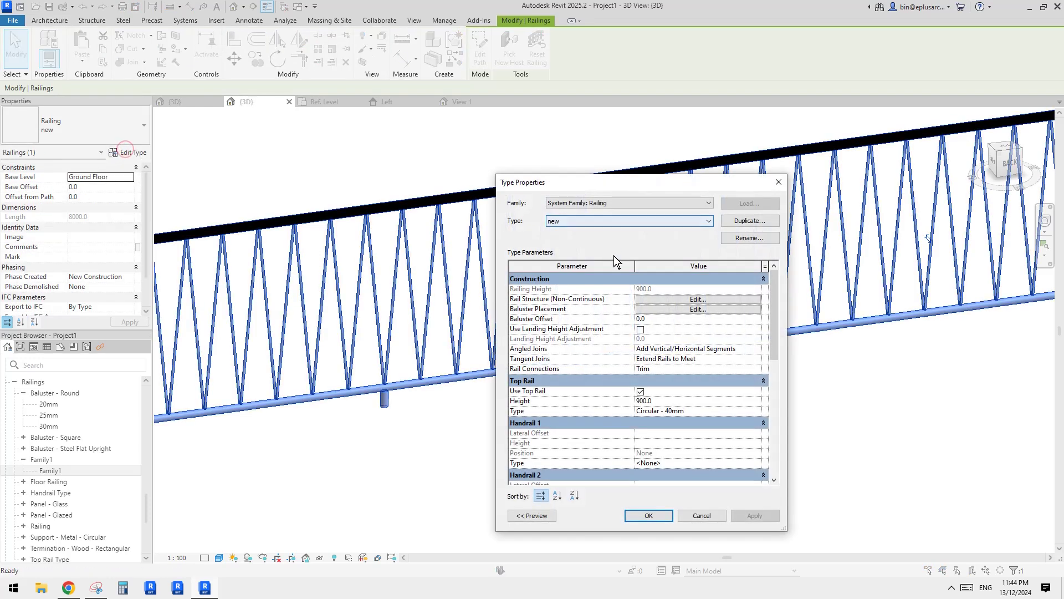
click(700, 309)
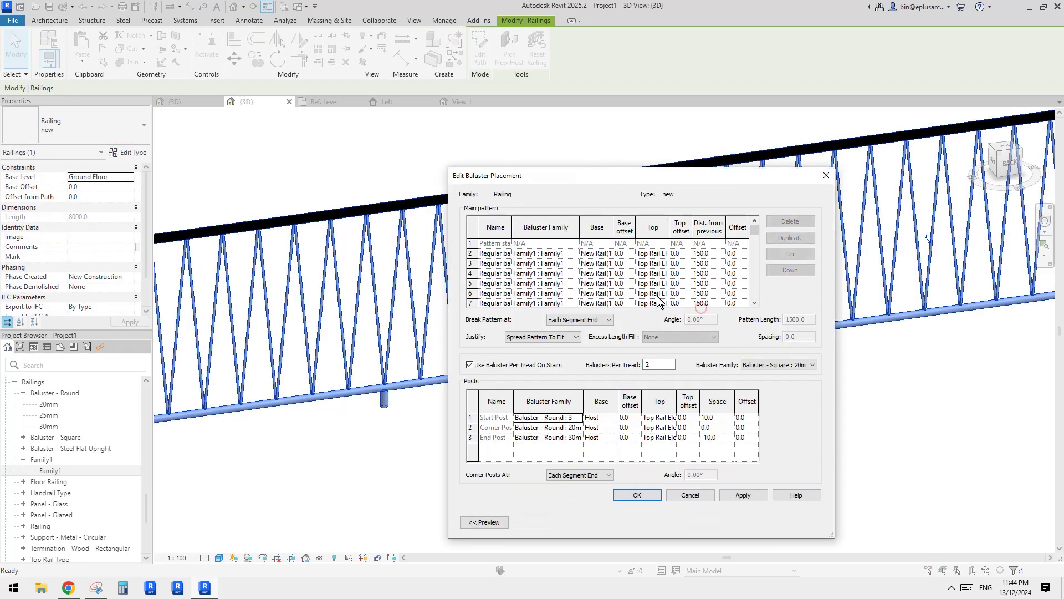
click(714, 254)
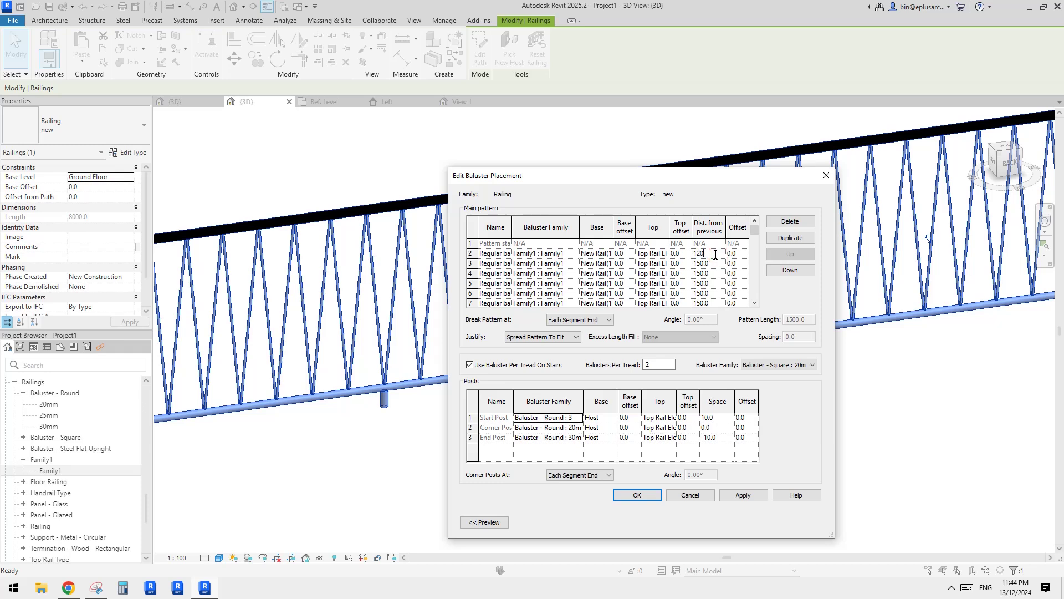
click(703, 263)
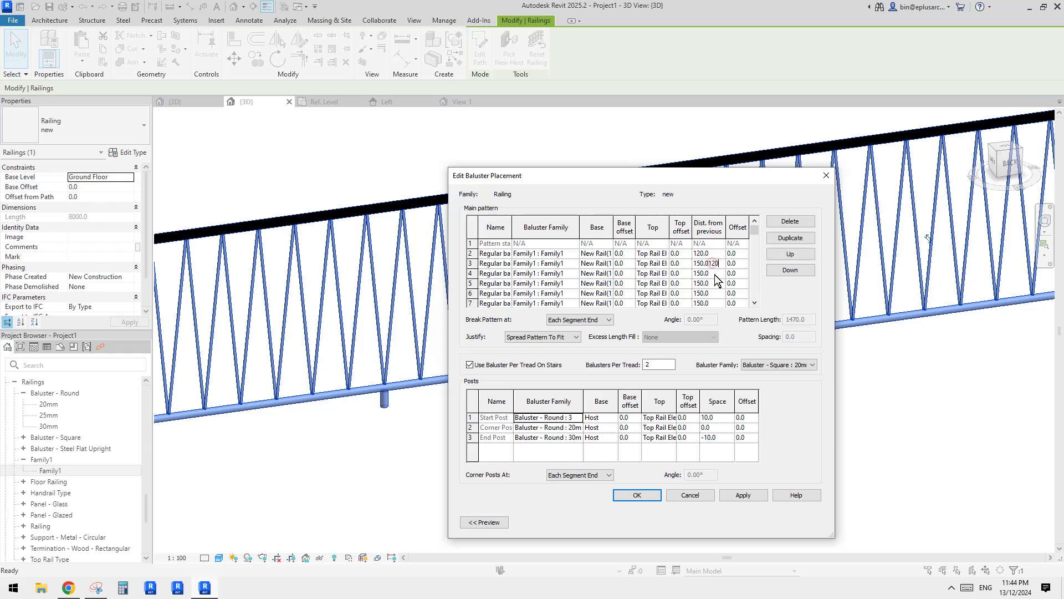
text(120)
click(713, 274)
text(120)
click(713, 283)
text(120)
click(713, 290)
text(120)
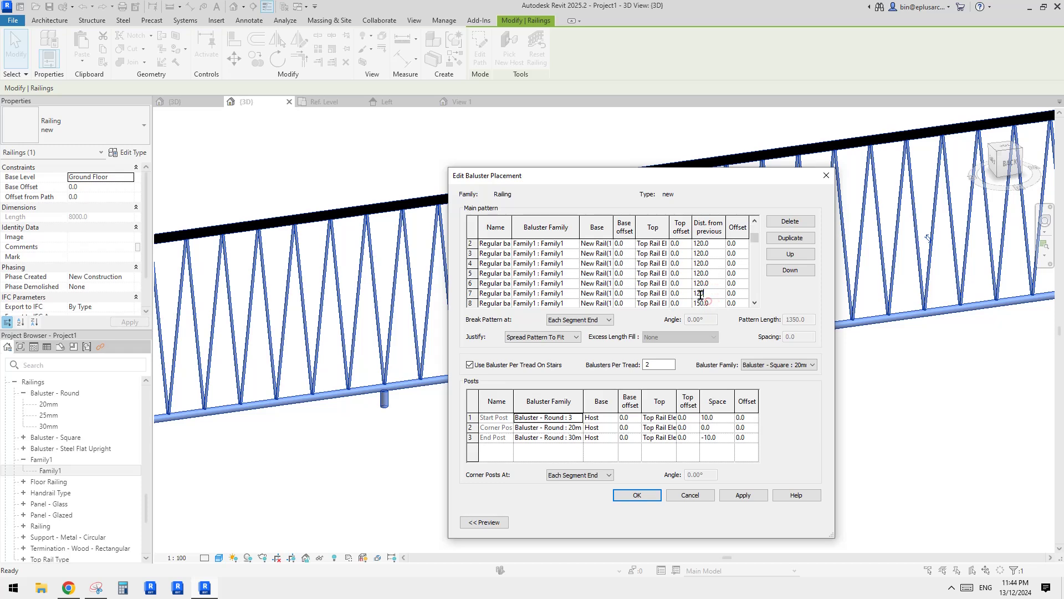
Step: Set the distance from previous to 120 for Family1 baluster rows 8 to 11 and confirm the railing type changes
scroll(715, 277, down, 2)
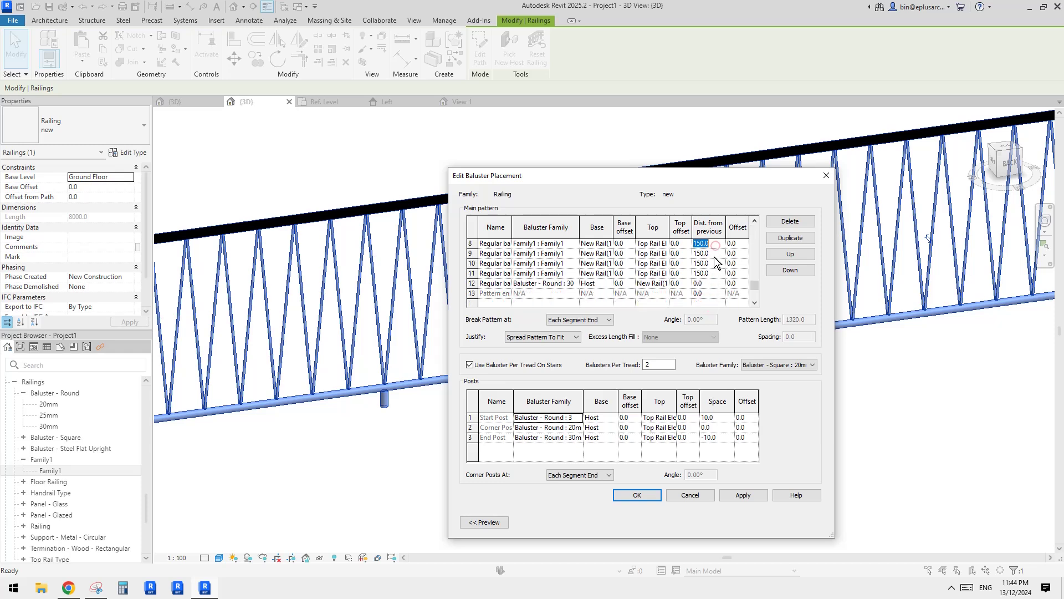
text(120)
click(713, 254)
text(120)
click(710, 263)
text(120)
click(709, 273)
text(120)
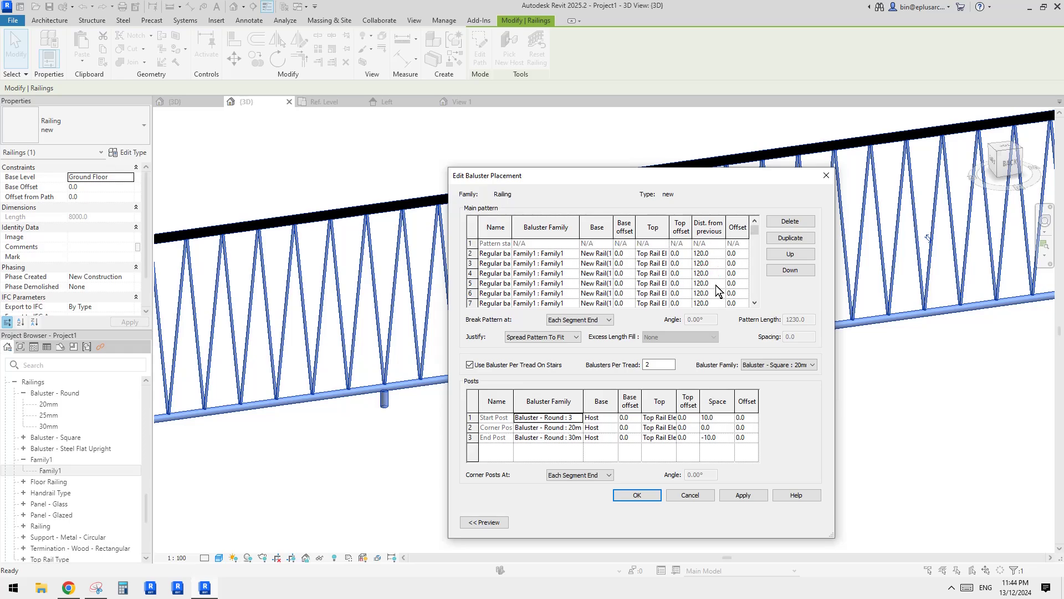
scroll(716, 285, up, 1)
click(637, 495)
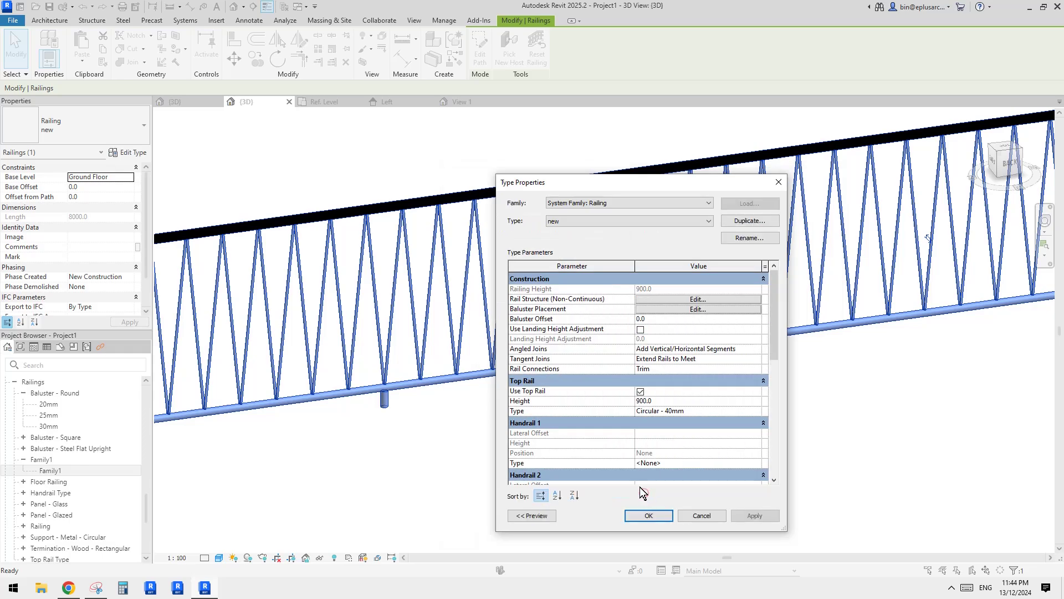
click(645, 513)
click(686, 440)
mouse_move(595, 367)
shift+middle_down()
mouse_move(556, 381)
mouse_move(565, 286)
mouse_move(638, 349)
mouse_move(677, 356)
mouse_move(606, 387)
mouse_move(599, 375)
shift+middle_up()
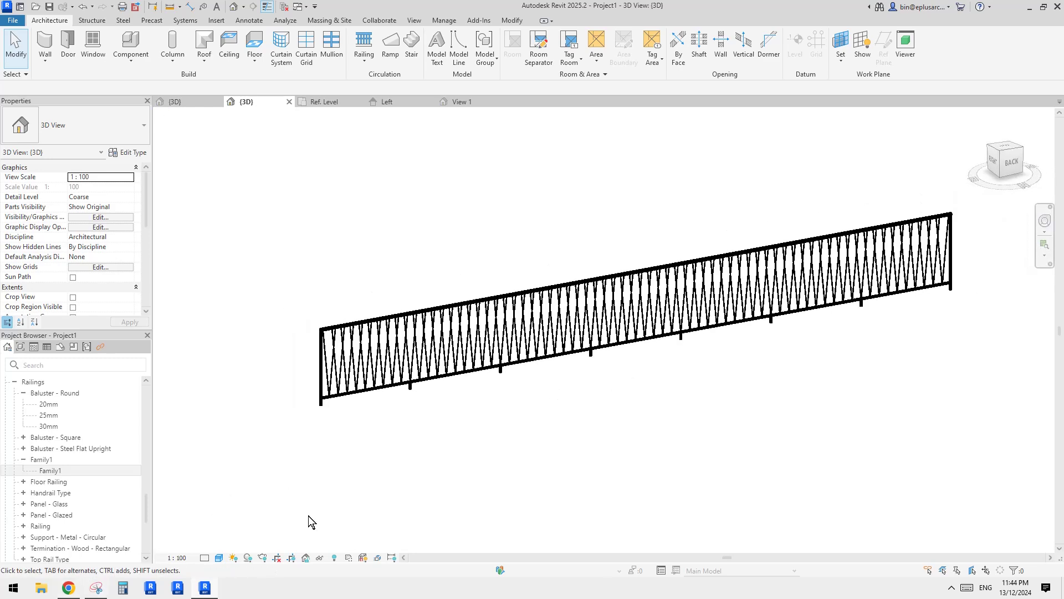
shift+middle_drag(308, 515, 500, 387)
click(375, 390)
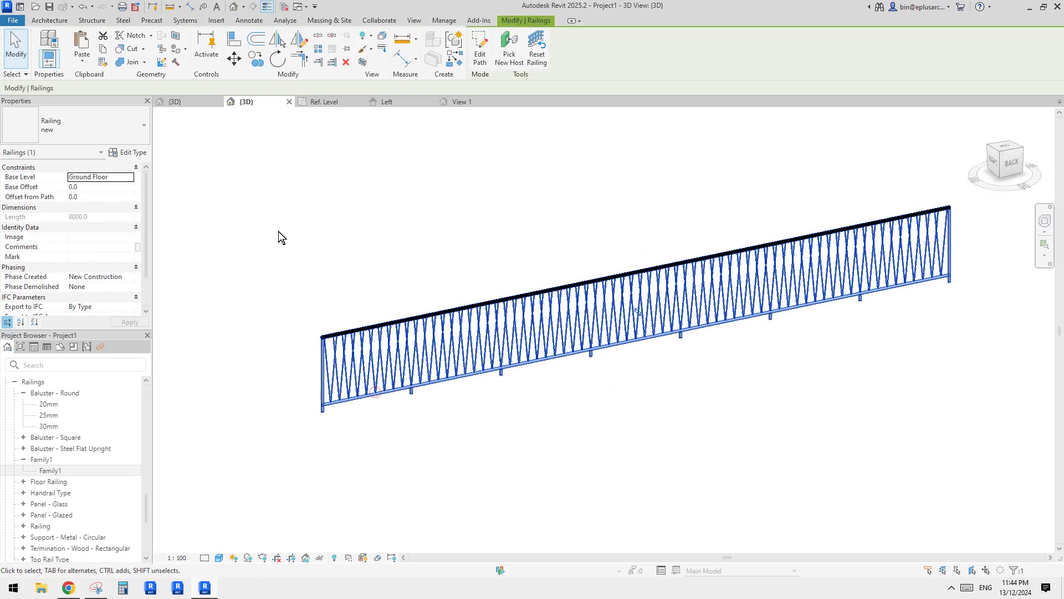
click(381, 235)
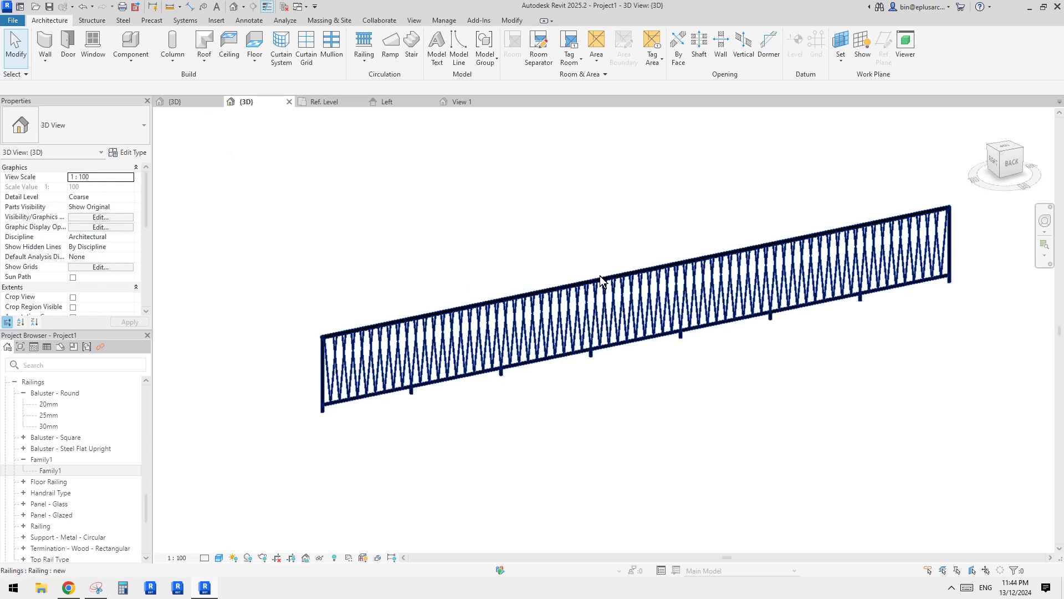
scroll(588, 368, down, 2)
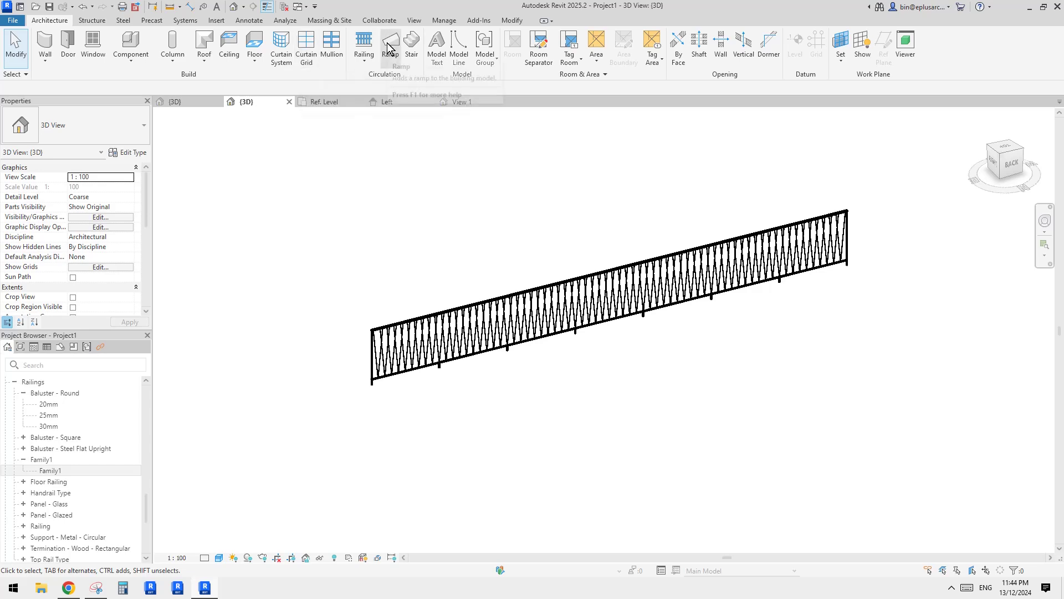
click(365, 44)
click(485, 457)
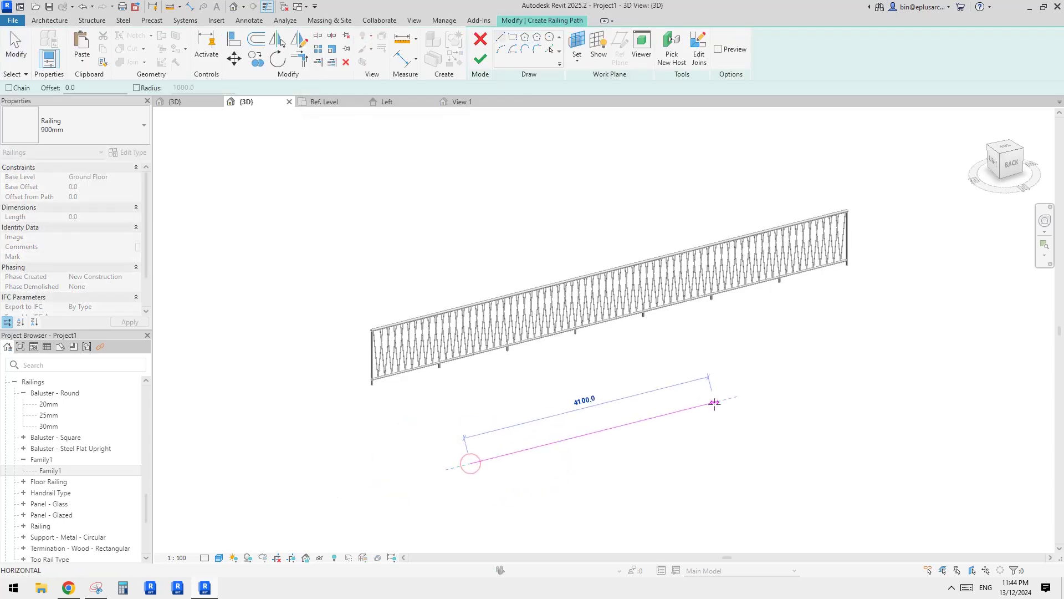
click(480, 39)
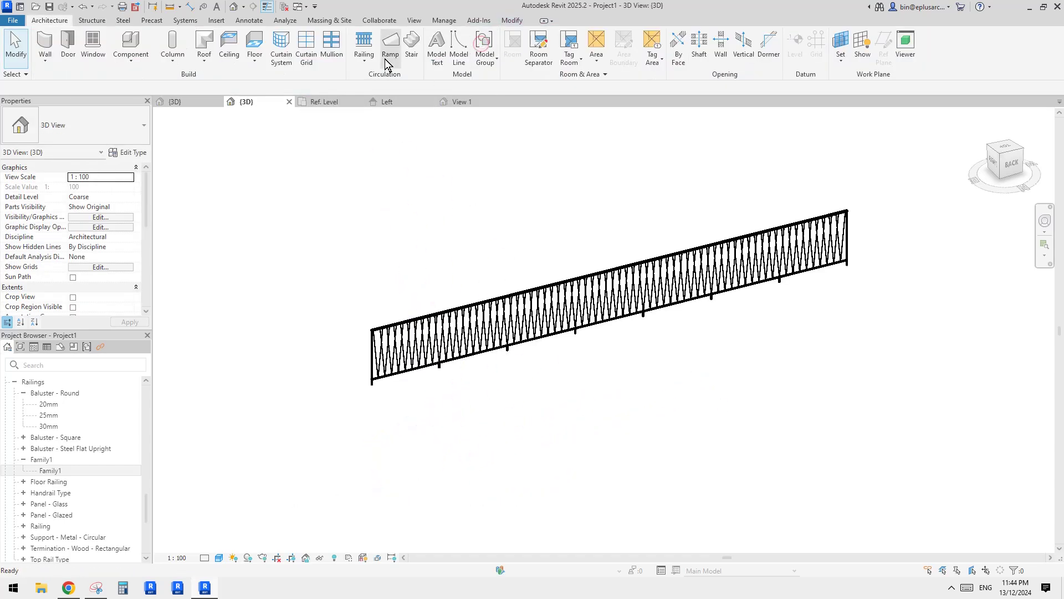
Step: Create a straight cast-in-place stair run in front of the railing, from Ground Floor to Level 1, and finish the stair
click(414, 47)
click(485, 443)
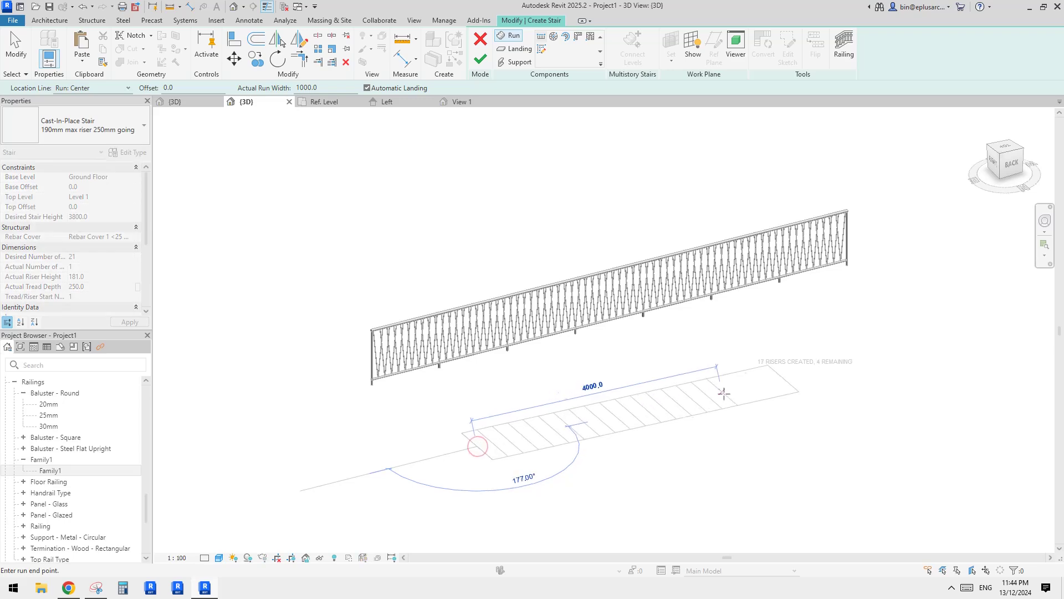
click(797, 375)
click(480, 59)
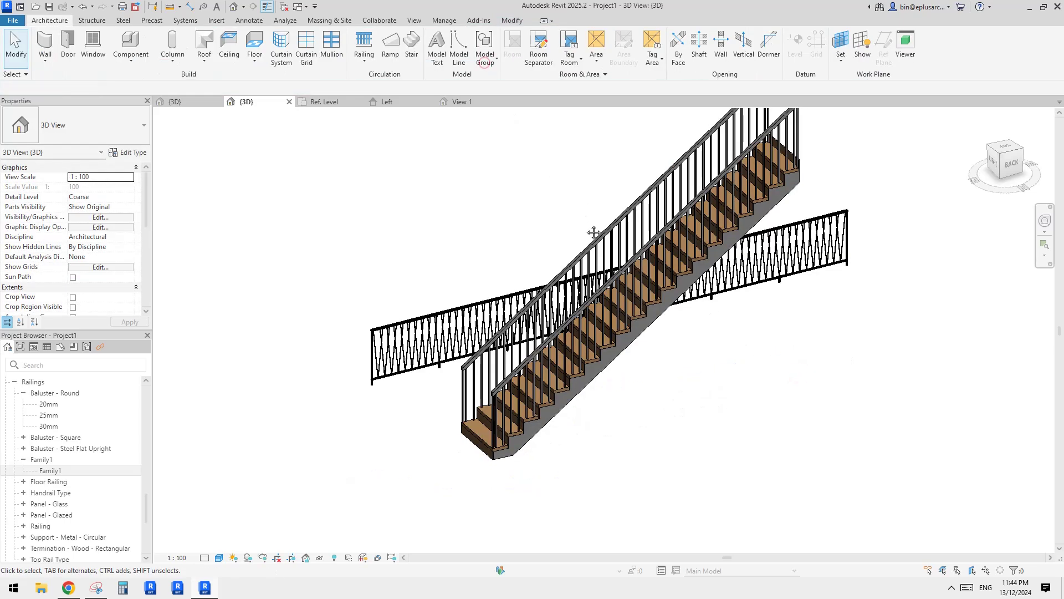
Step: Delete the 900mm railing on the near side of the new stair
click(536, 286)
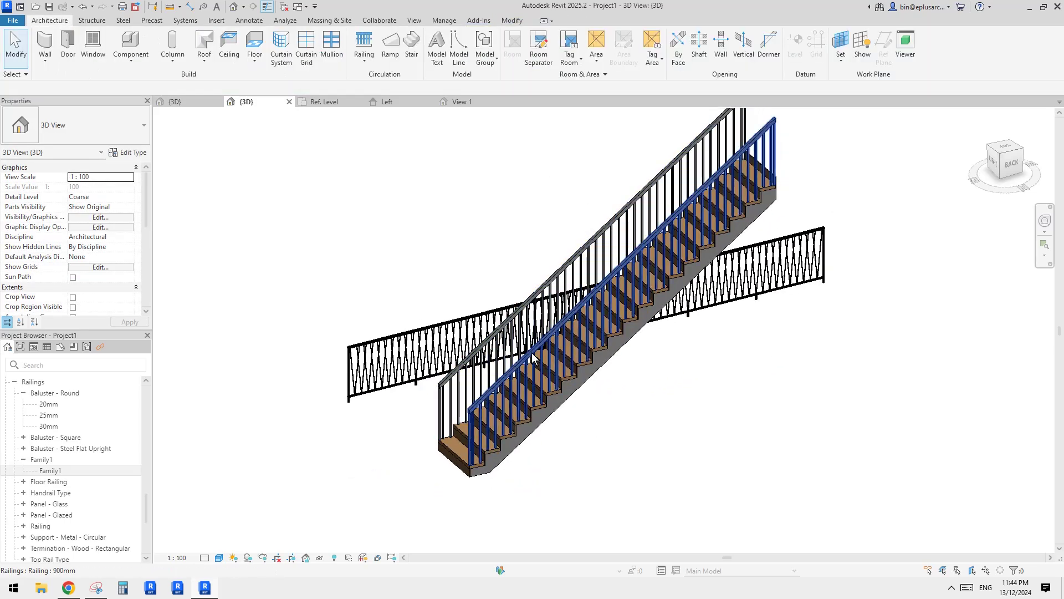
key(Escape)
shift+middle_drag(665, 269, 564, 304)
Step: Match the remaining stair railing's type to the level crossing-rod railing of type "new"
key(m)
key(a)
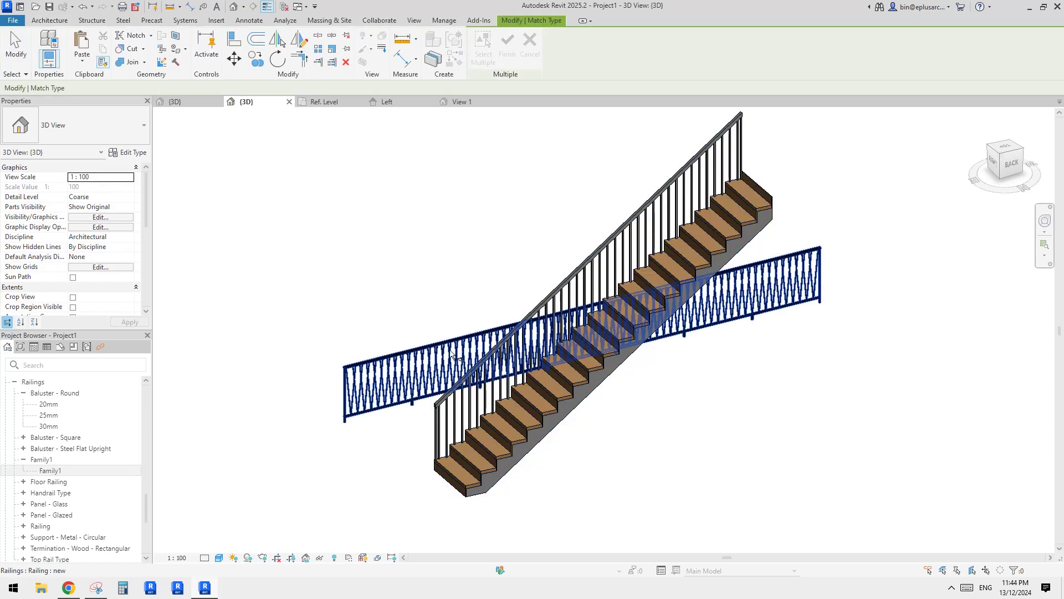
click(600, 284)
key(Escape)
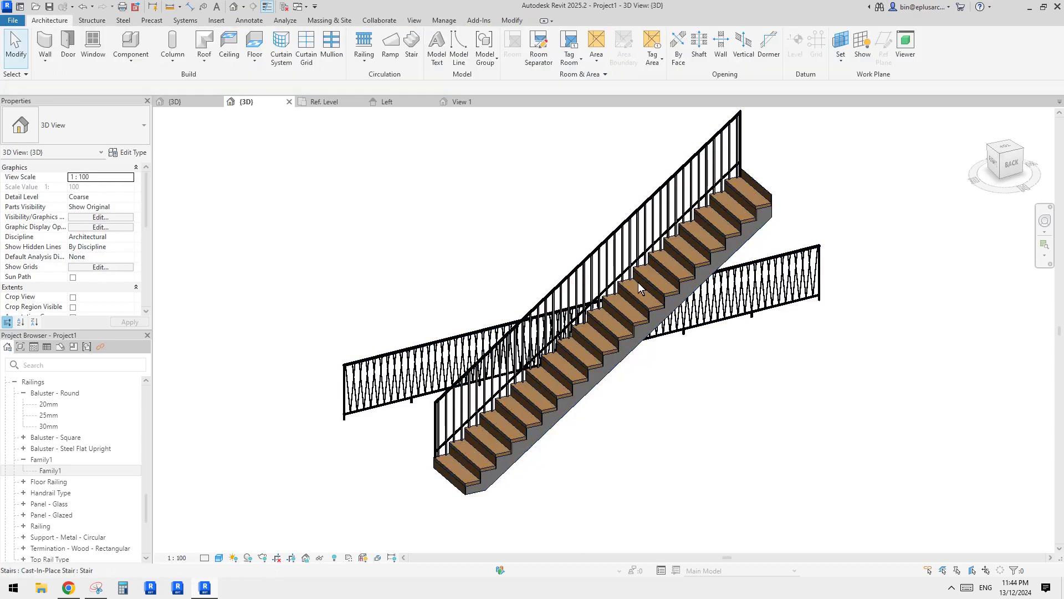
Step: Turn off Use Baluster Per Tread On Stairs in the stair railing type's baluster placement and confirm the type changes
mouse_move(637, 281)
shift+middle_down()
mouse_move(704, 203)
mouse_move(665, 217)
mouse_move(624, 278)
shift+middle_up()
click(686, 188)
click(127, 154)
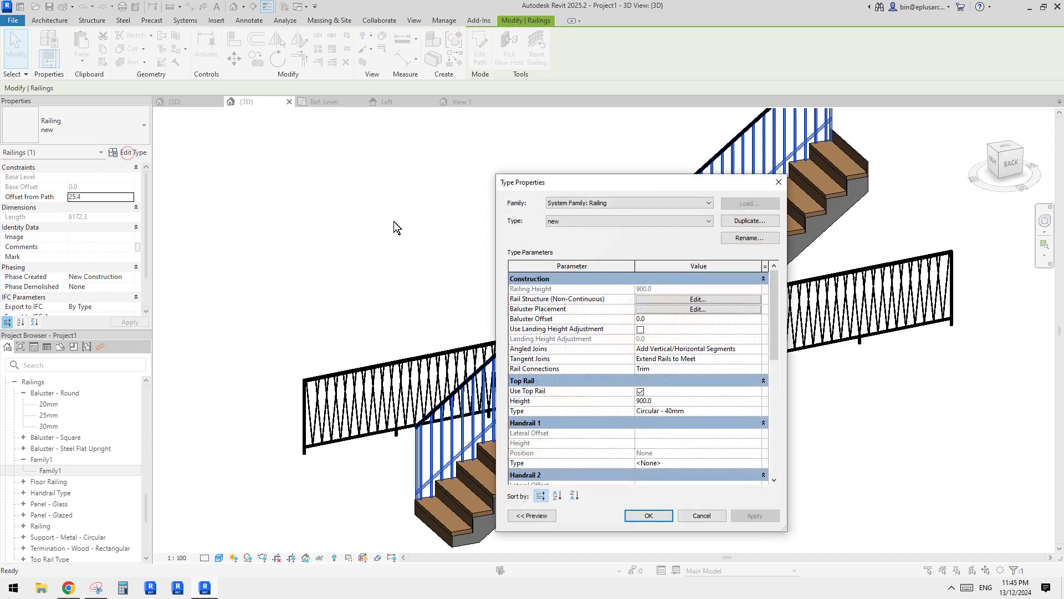
drag(614, 179, 247, 110)
click(302, 235)
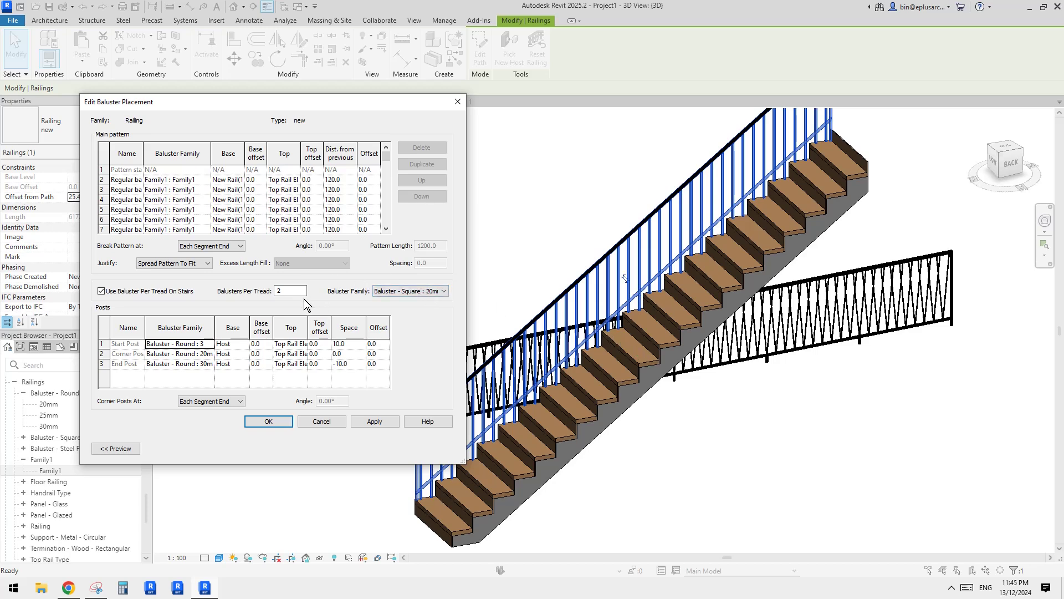
click(413, 291)
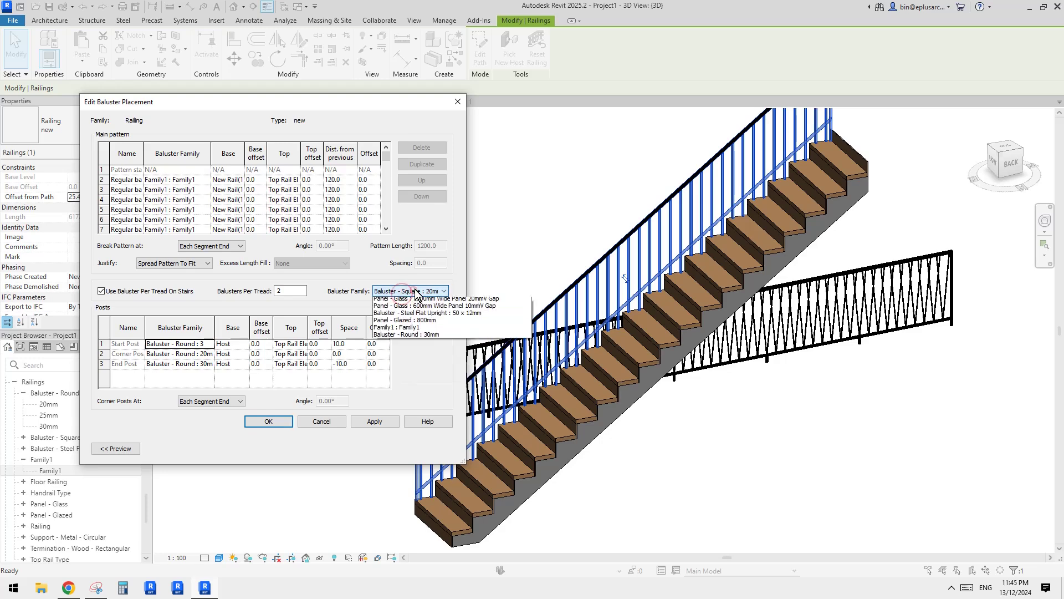
click(106, 296)
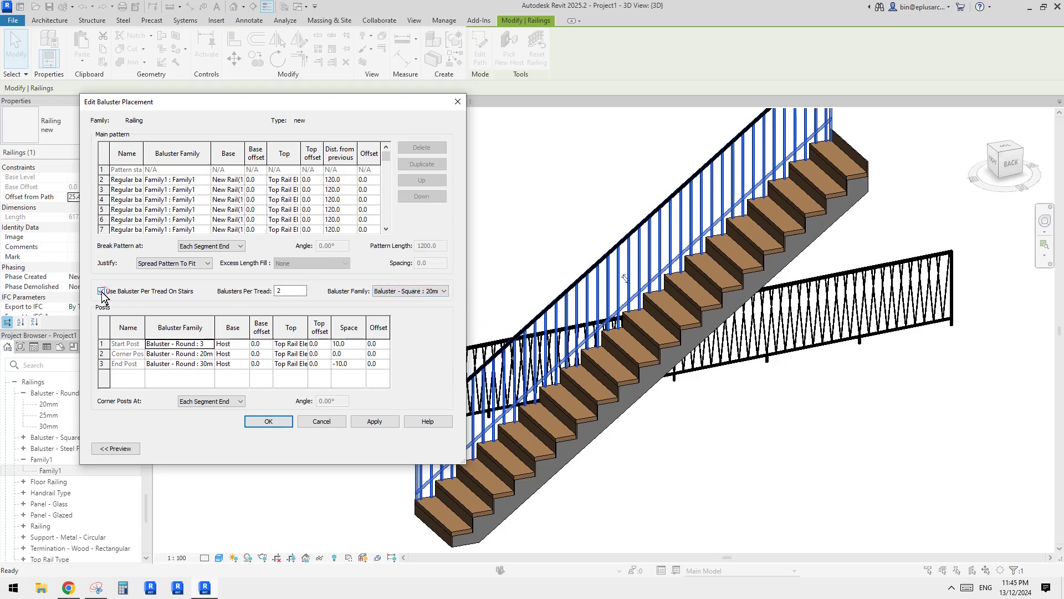
click(105, 294)
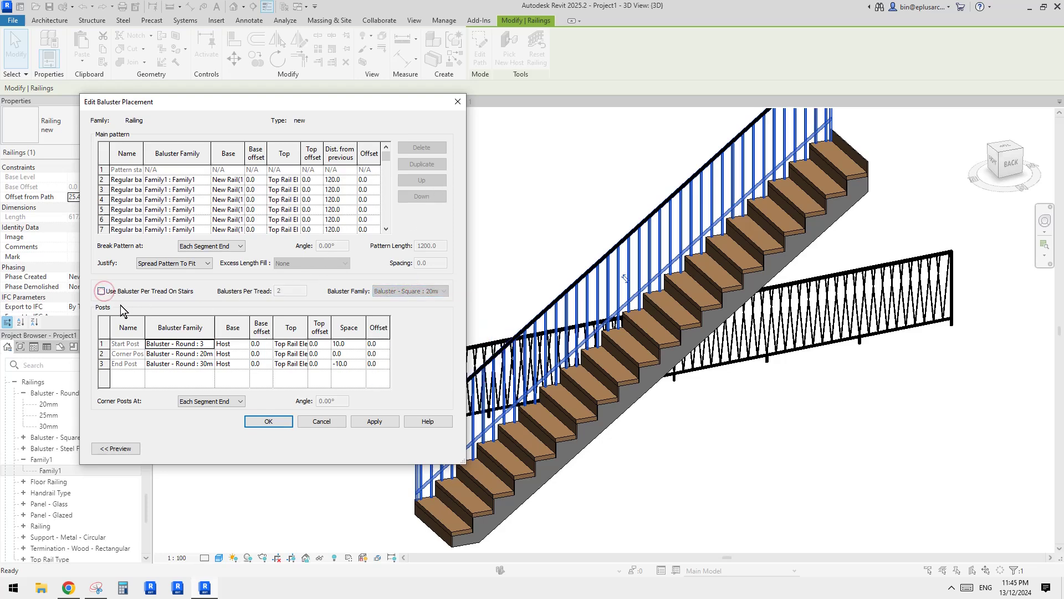
click(270, 422)
click(380, 444)
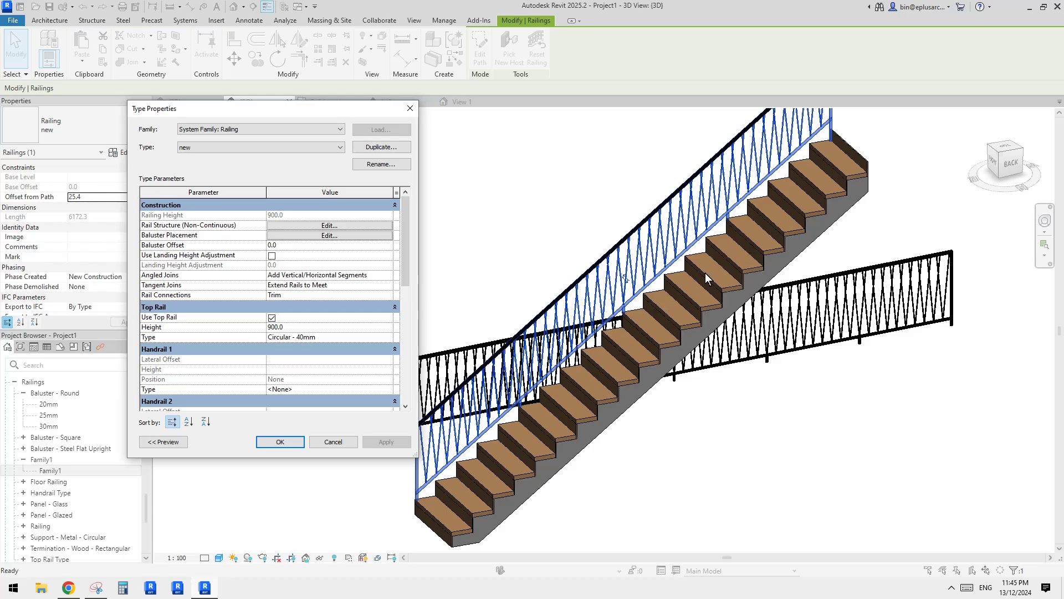
click(299, 439)
Step: Turn on Use Baluster Per Tread On Stairs with 1 baluster per tread using Family1 : Family1, and apply it
shift+middle_drag(620, 277, 637, 261)
scroll(638, 260, up, 1)
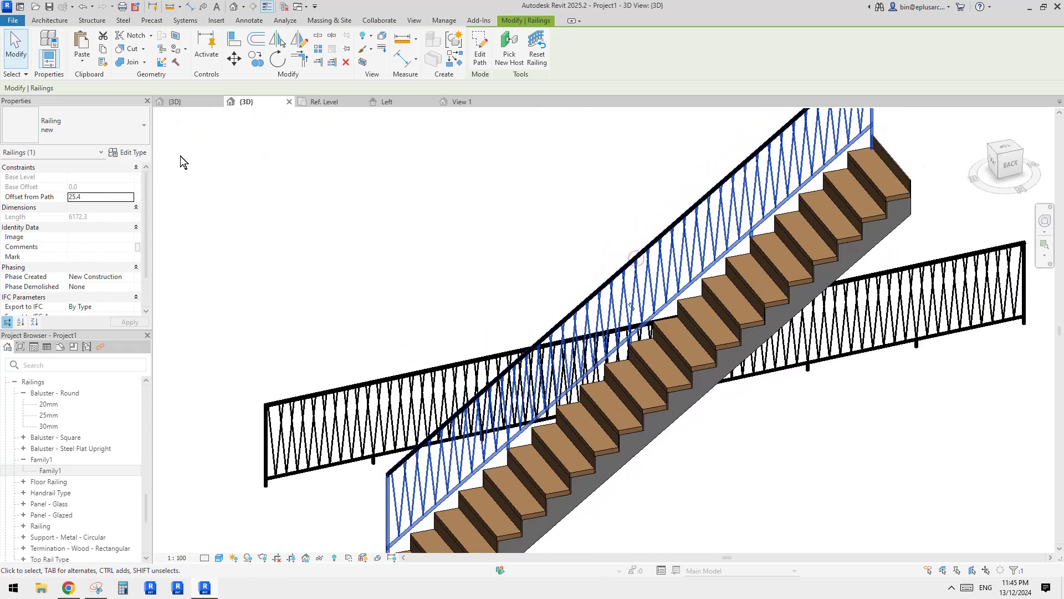
click(131, 155)
click(302, 237)
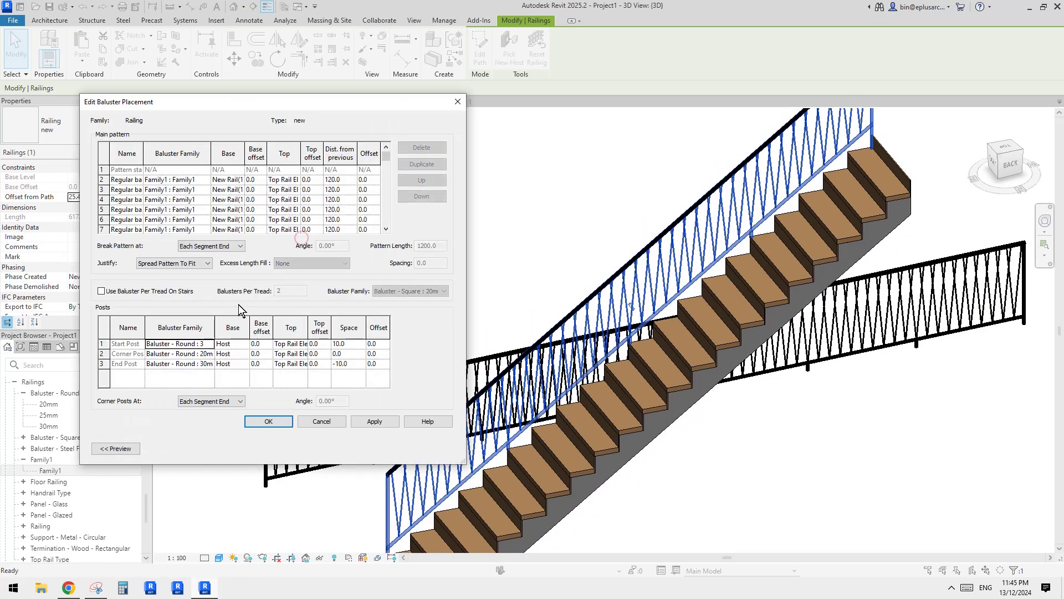
click(102, 291)
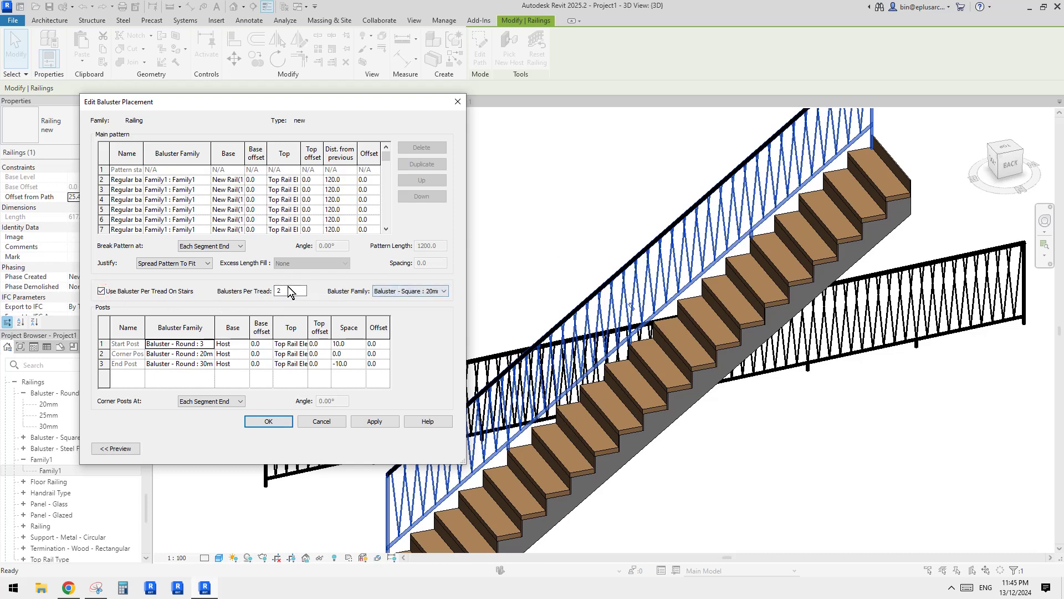
click(410, 291)
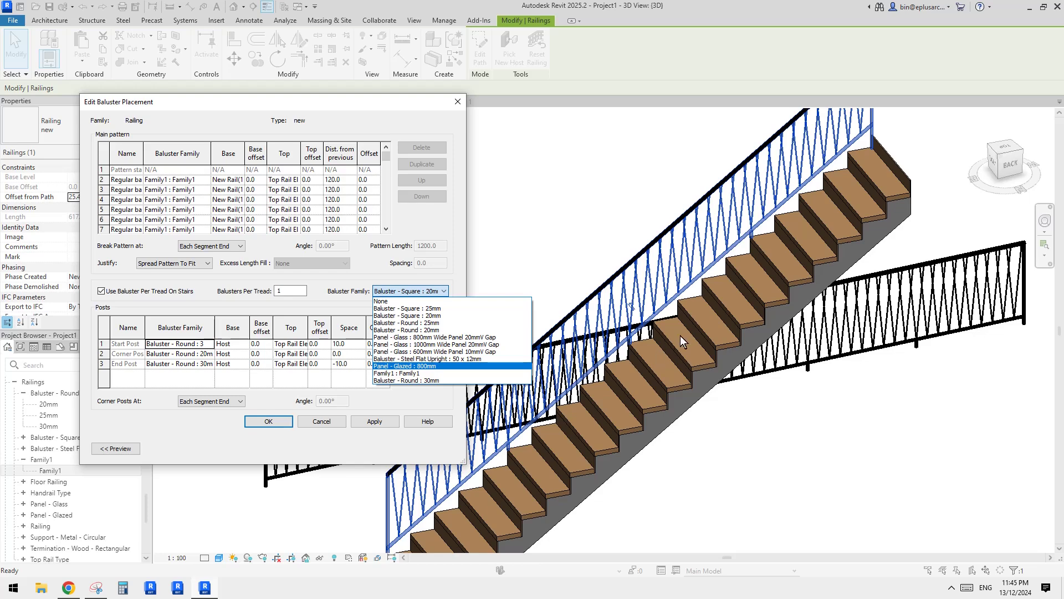
click(407, 373)
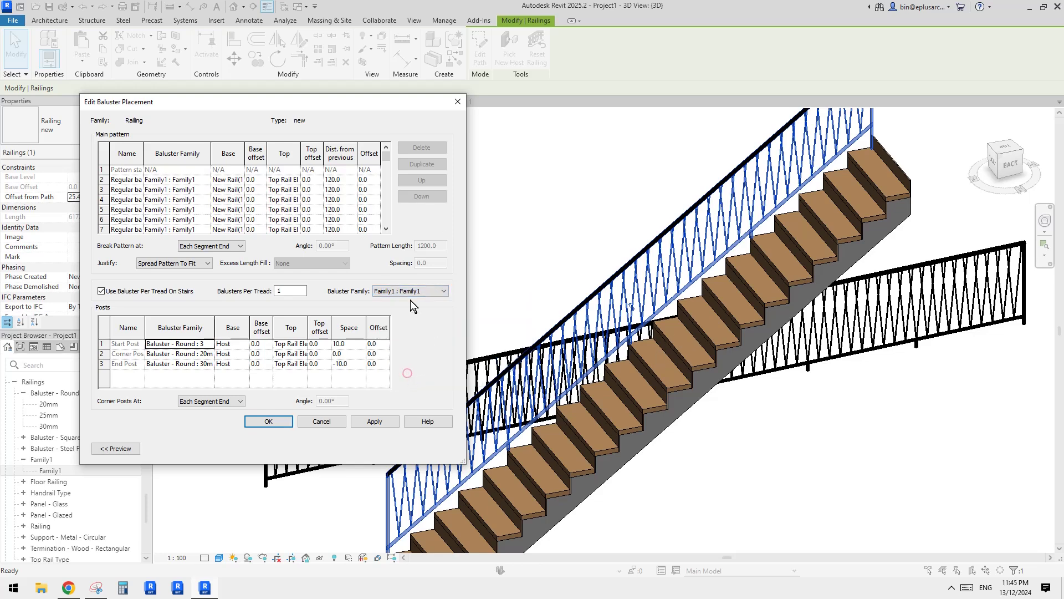
click(269, 422)
click(388, 443)
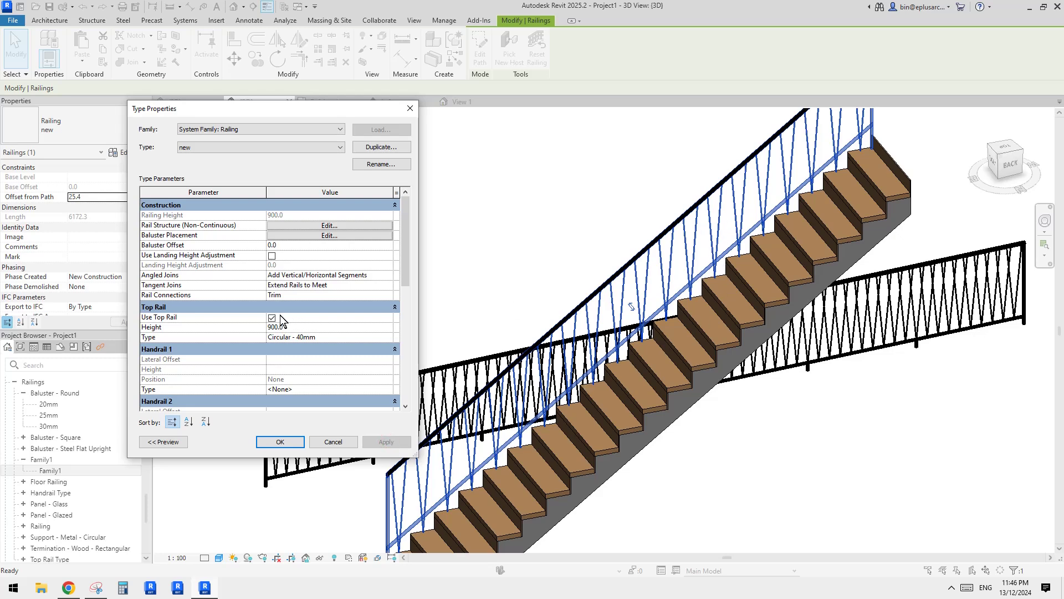
Step: Set Balusters Per Tread to 2 in the baluster placement and confirm the railing type
click(332, 233)
double_click(287, 294)
text(2)
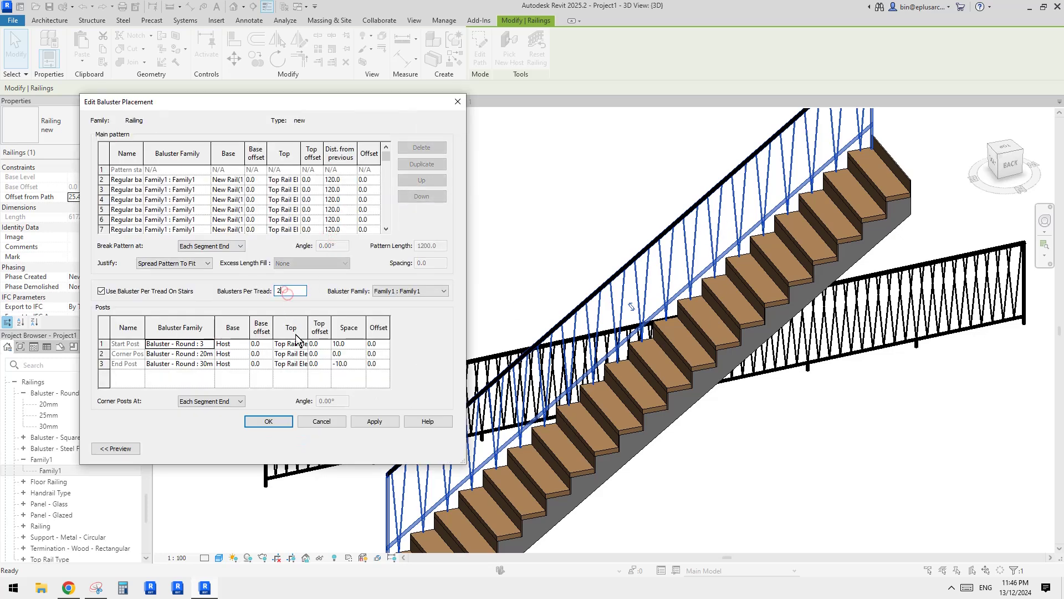
click(268, 421)
click(387, 442)
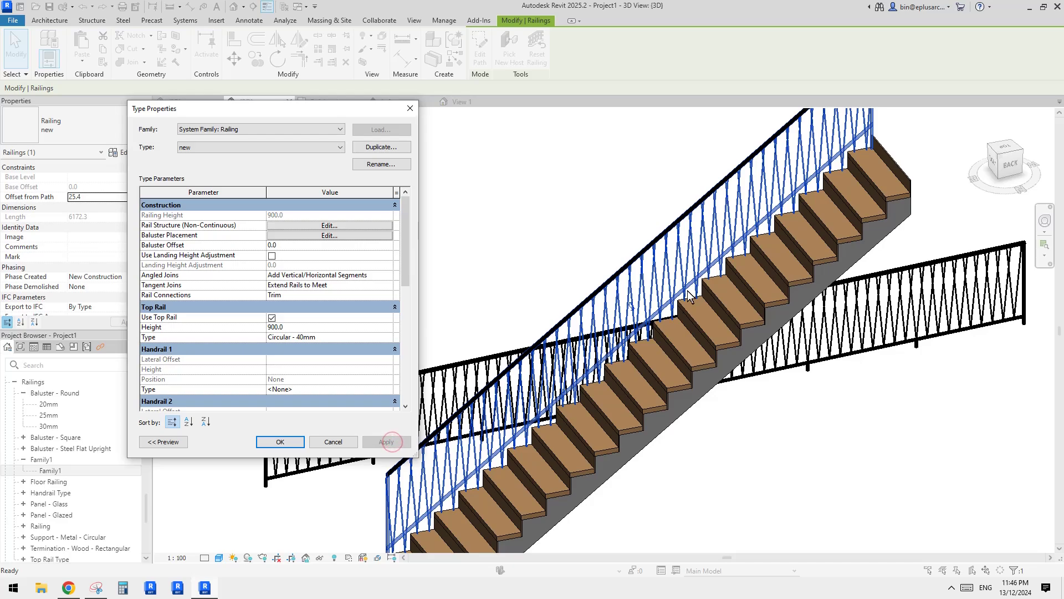
click(278, 442)
Step: Check the stair type's properties and its stair calculator rules without changing them
shift+middle_drag(554, 332, 611, 331)
click(603, 337)
click(133, 152)
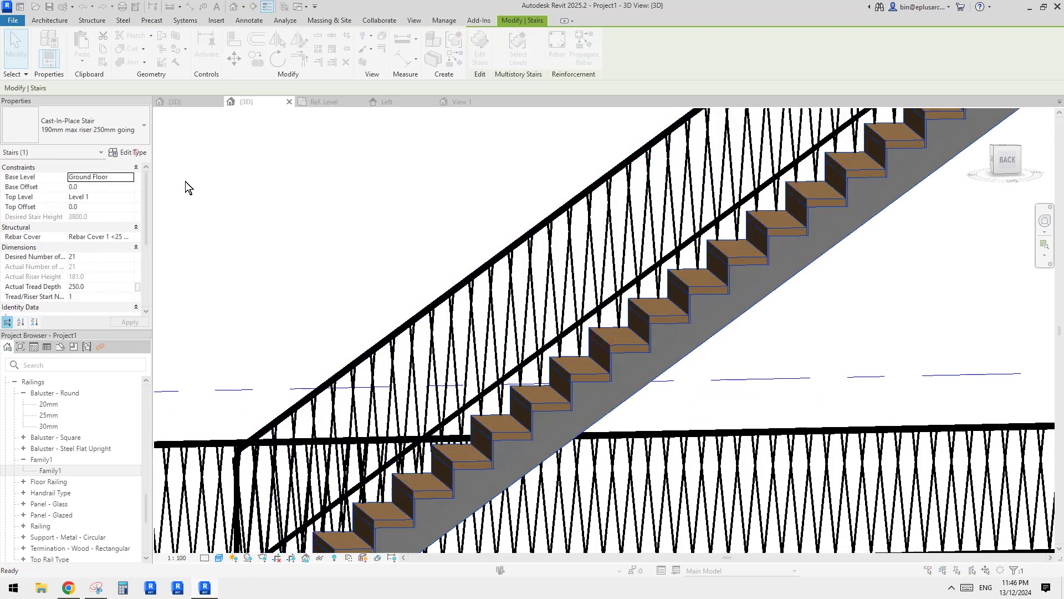
click(331, 246)
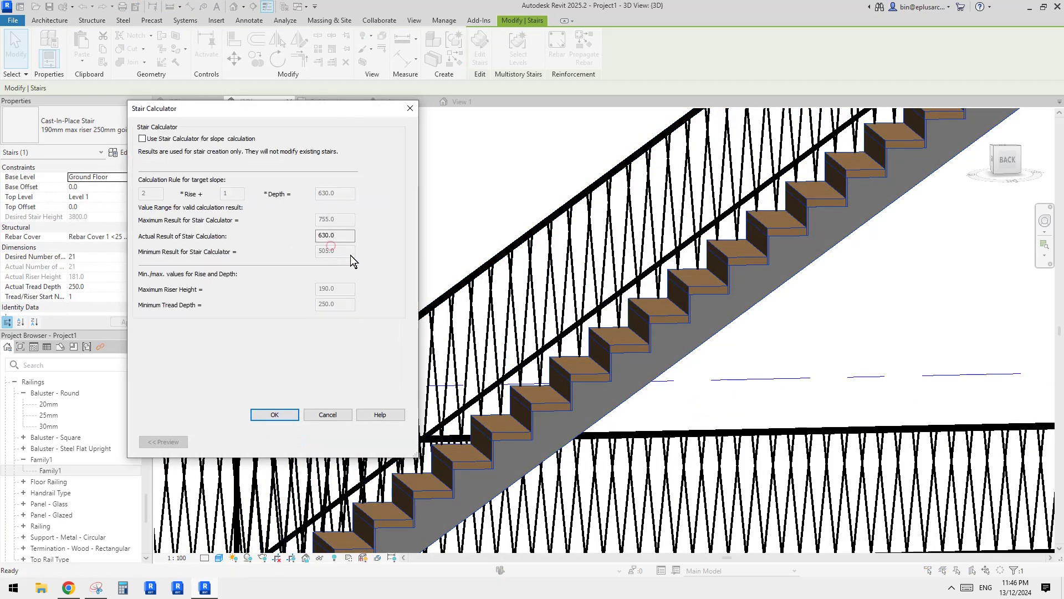
click(333, 415)
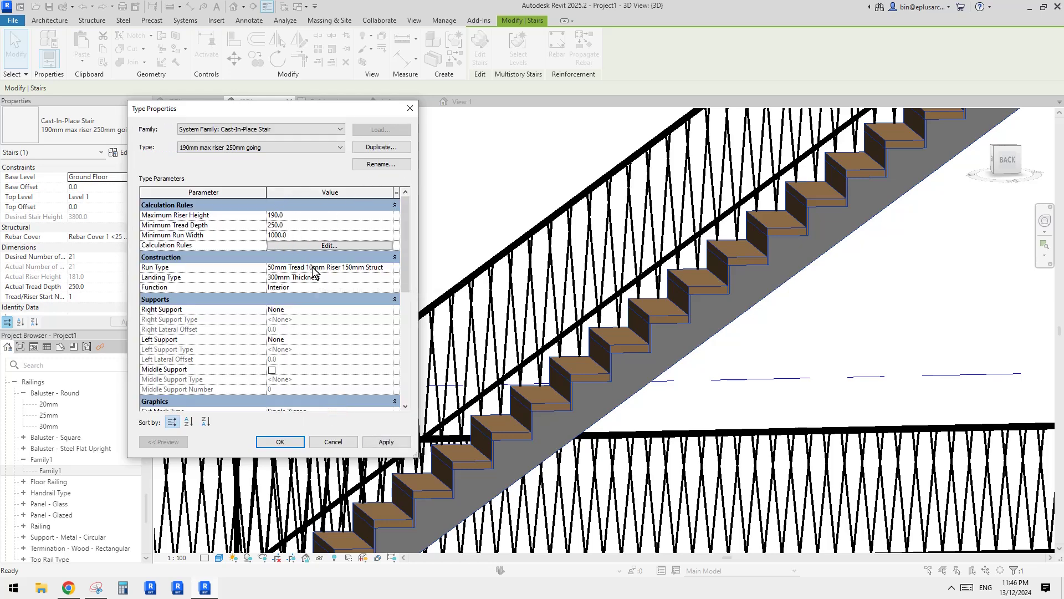
click(339, 441)
click(510, 198)
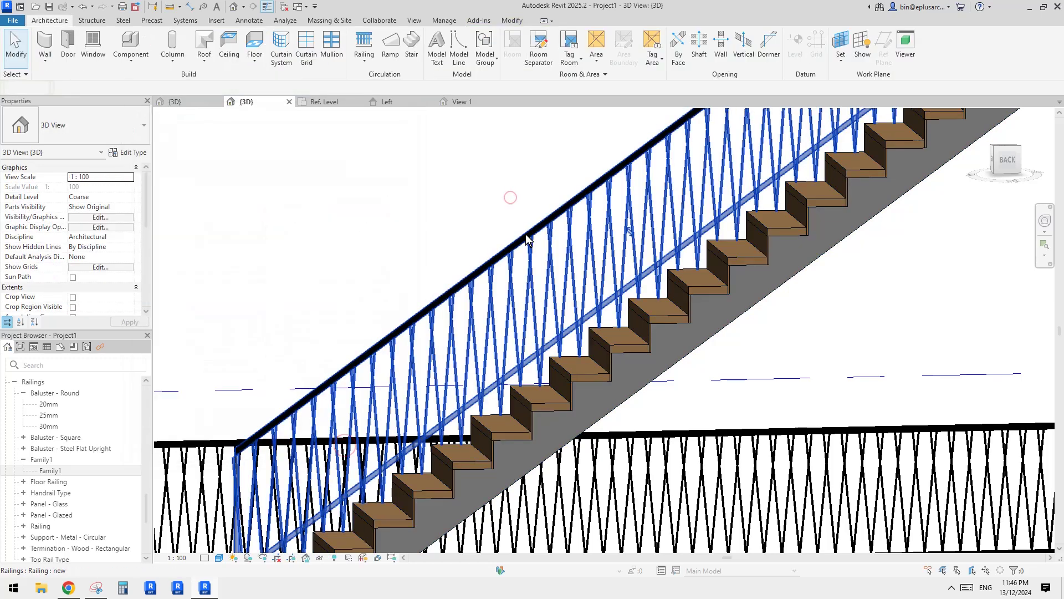
Step: Disable Use Baluster Per Tread On Stairs again for the stair railing so that its main baluster pattern applies
click(526, 240)
click(135, 152)
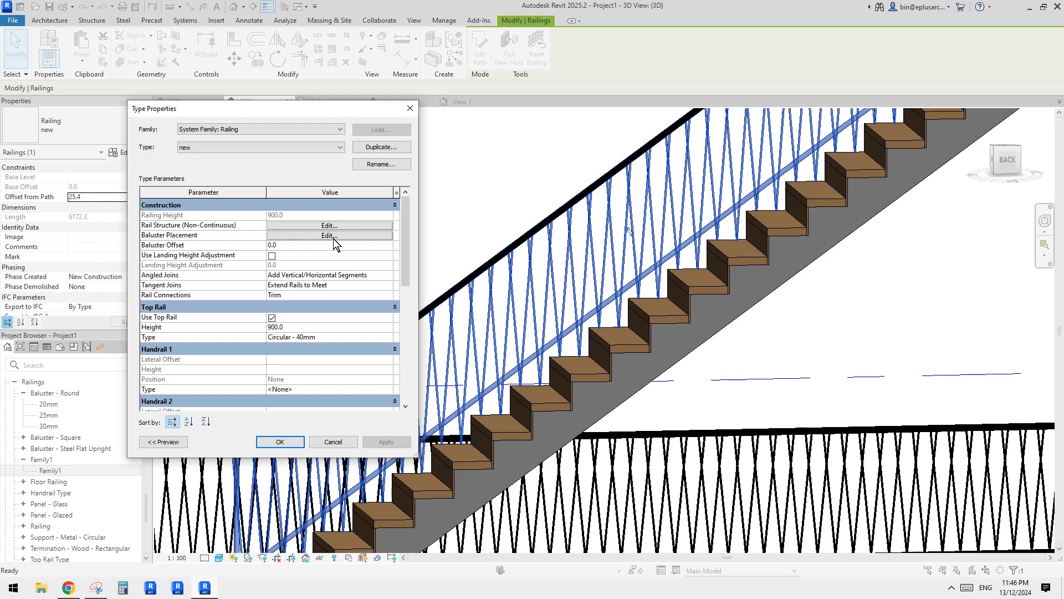
click(329, 236)
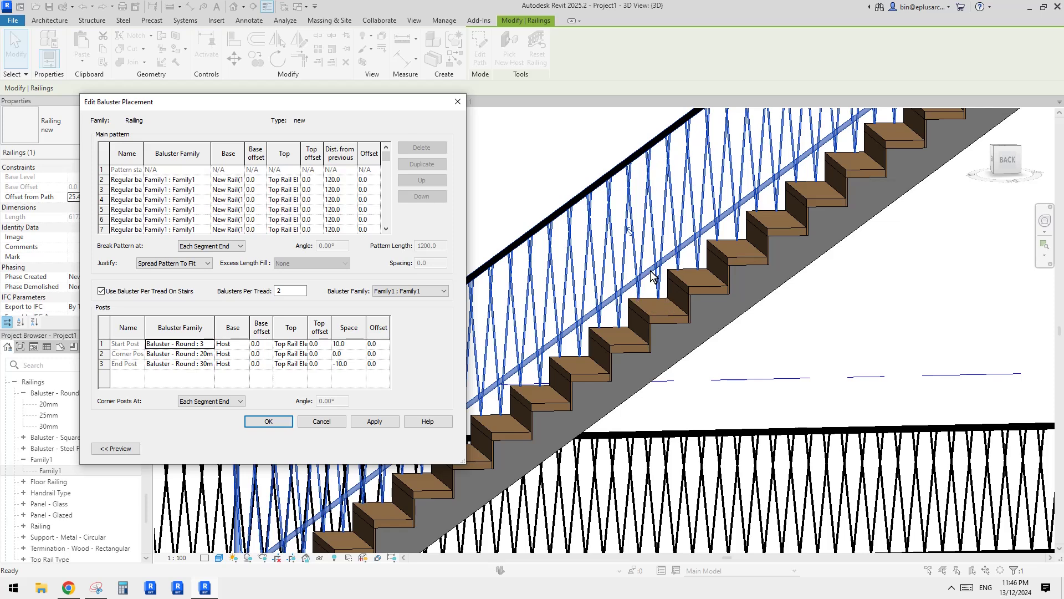
click(102, 291)
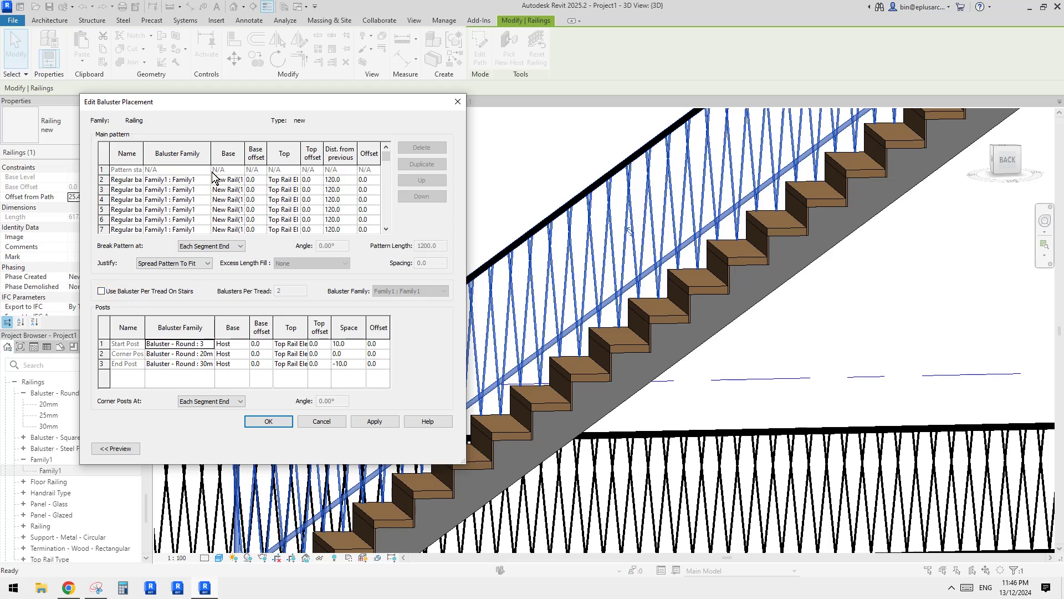
click(268, 422)
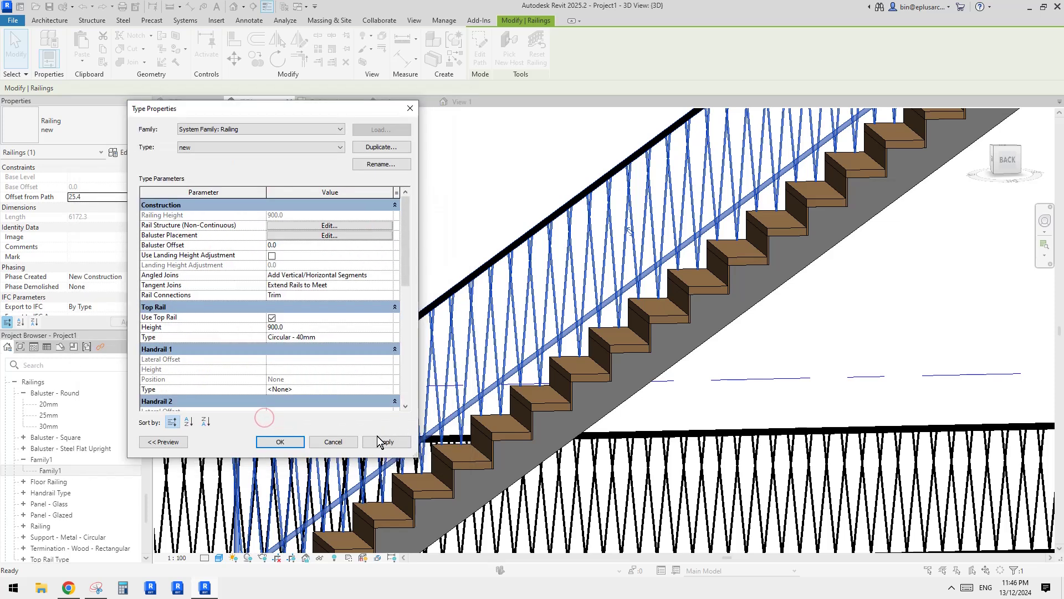
click(383, 442)
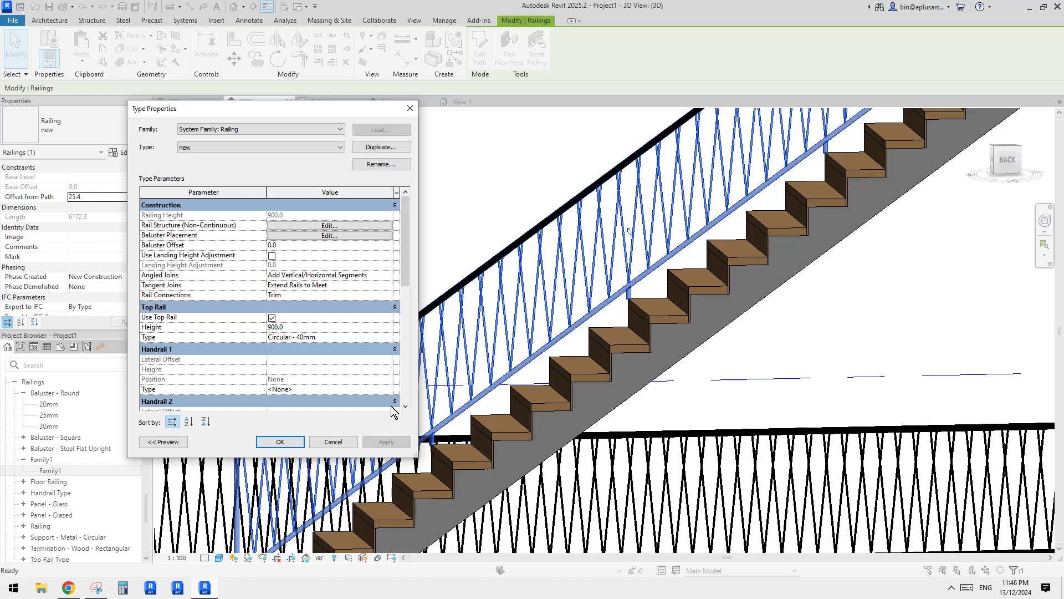
click(280, 442)
Step: Examine the crossing rods along the sloped stair railing and at its upper end post
scroll(581, 332, down, 3)
shift+middle_drag(580, 331, 660, 280)
scroll(660, 280, down, 3)
shift+middle_drag(599, 312, 601, 255)
scroll(601, 255, up, 3)
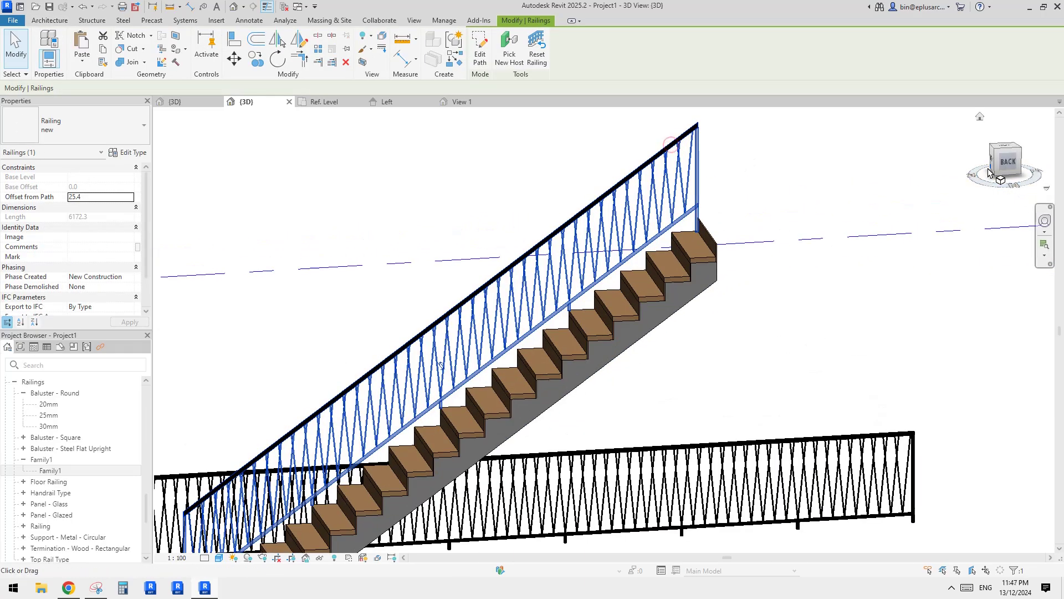
scroll(844, 149, down, 3)
shift+middle_drag(844, 149, 780, 199)
key(Escape)
scroll(773, 183, up, 5)
click(769, 172)
click(779, 199)
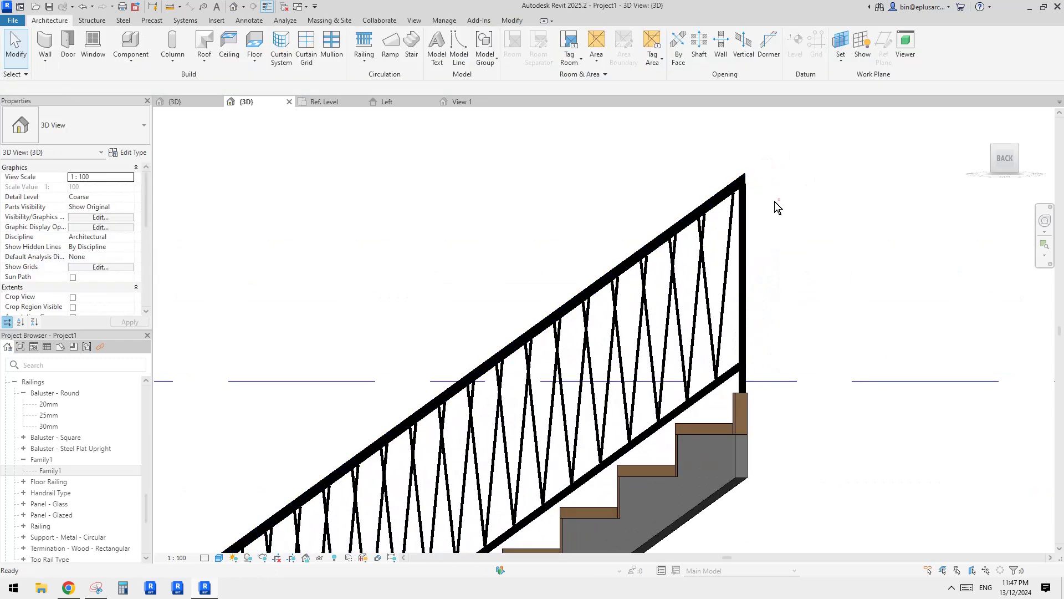
Step: Edit the stair railing's top rail path and draw a horizontal extension about 300 mm long outward from its upper end
click(712, 206)
middle_drag(712, 206, 702, 213)
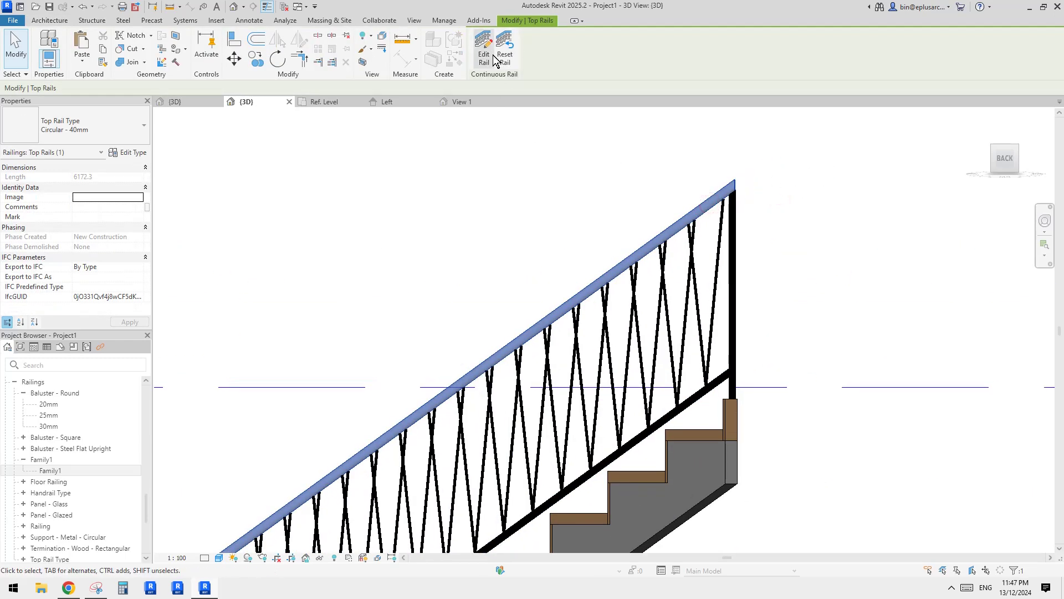
middle_drag(774, 205, 746, 207)
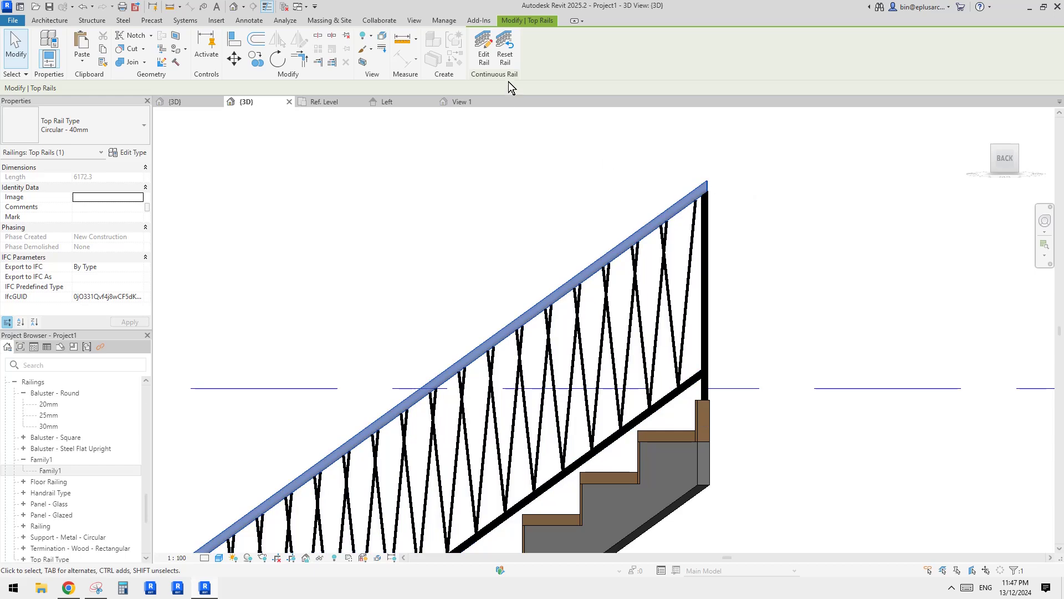
click(484, 49)
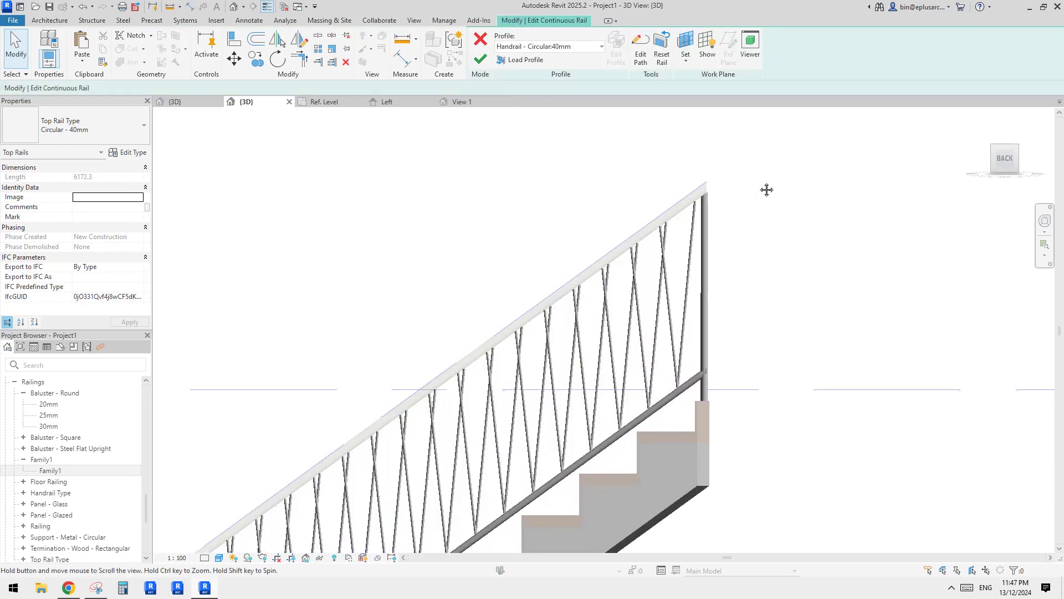
click(646, 52)
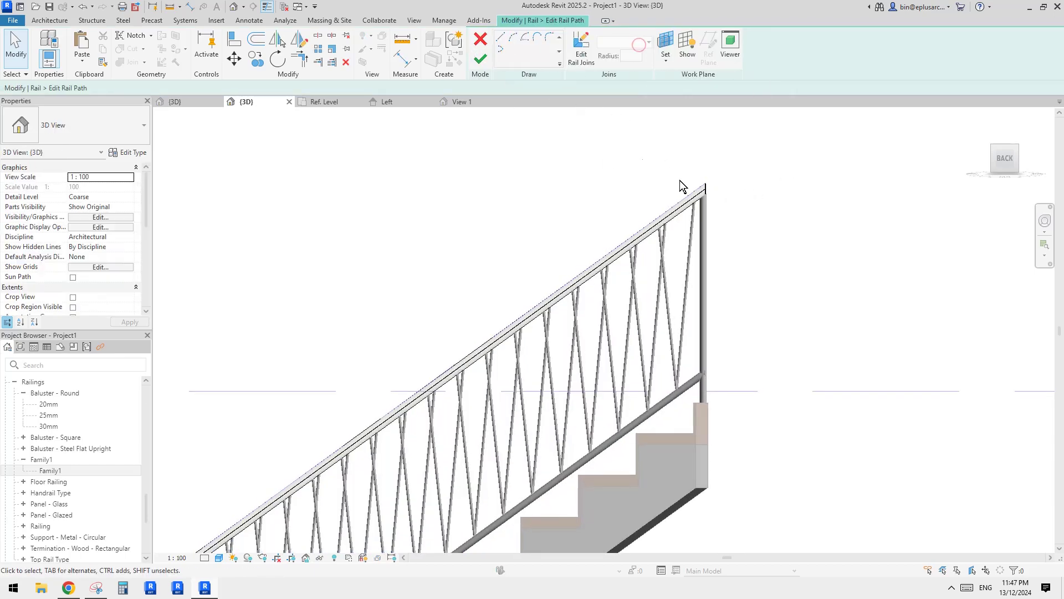
click(500, 38)
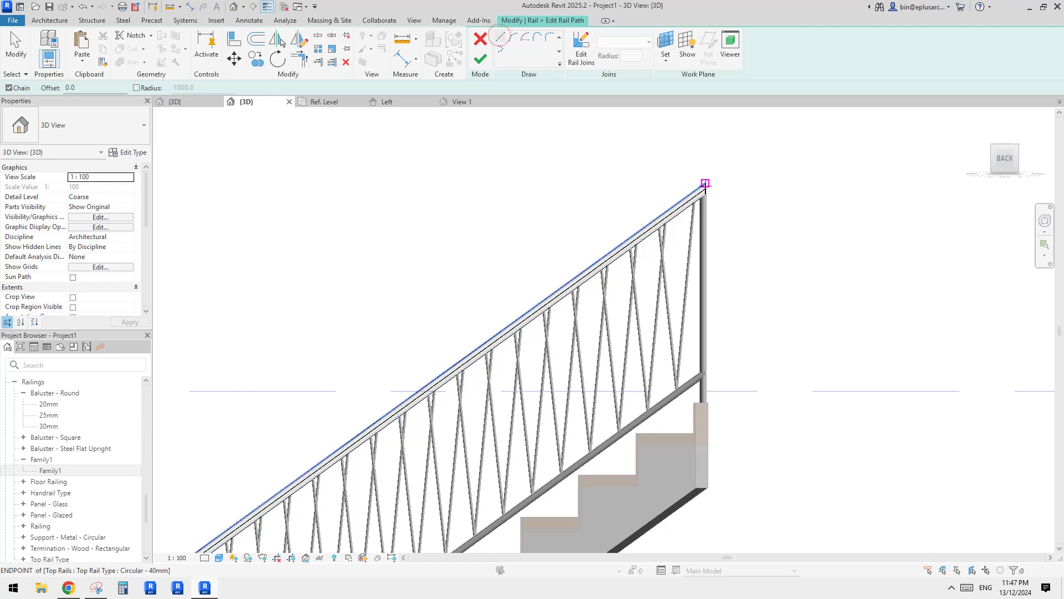
click(705, 183)
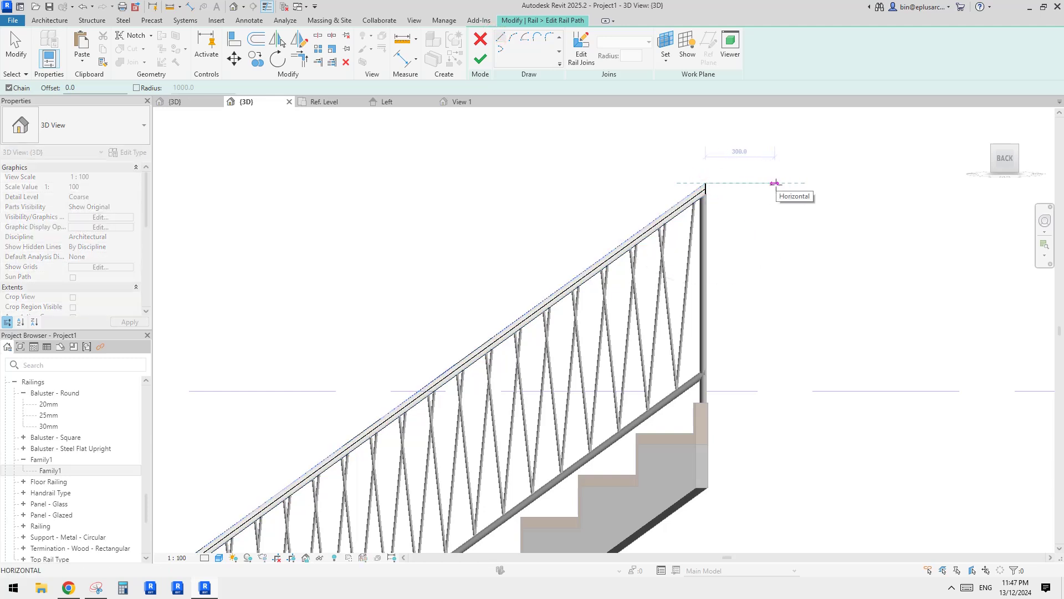
click(777, 184)
click(504, 48)
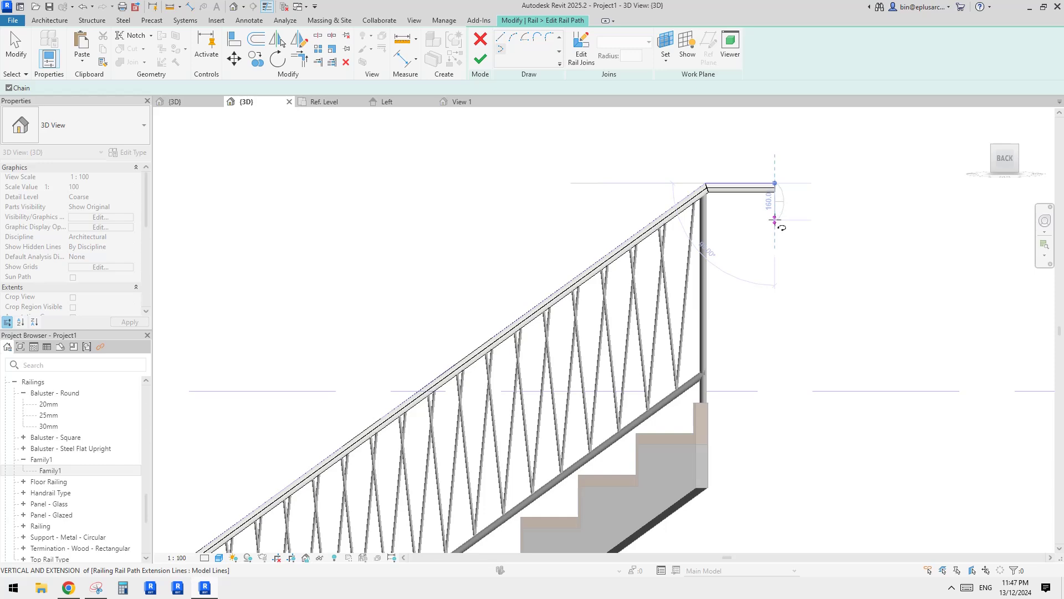
scroll(775, 222, up, 3)
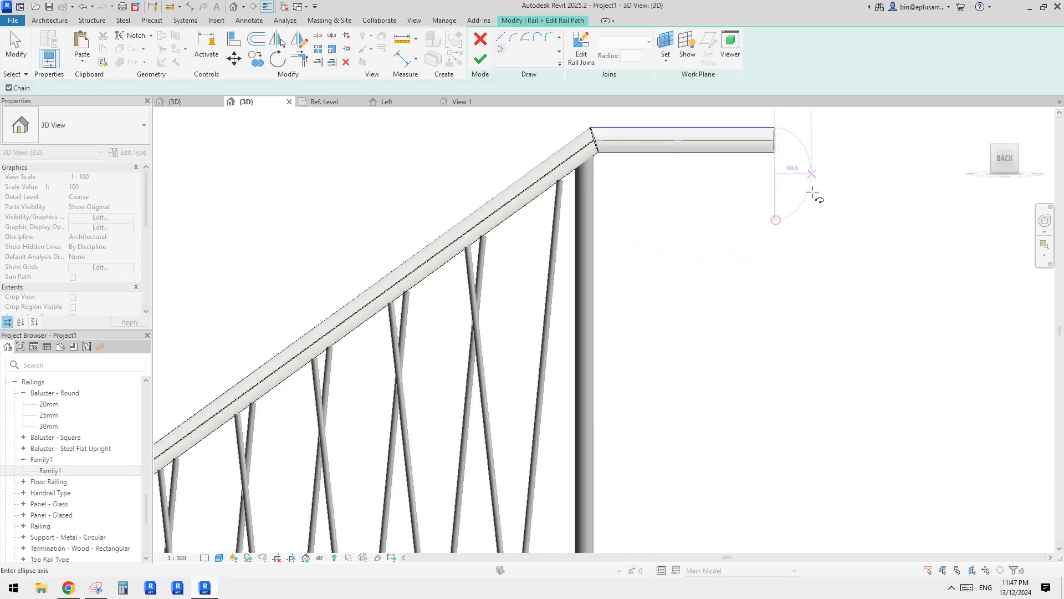
key(Escape)
key(Escape)
Step: Draw a downward-curling semicircular arc at the end of the top rail extension and finish the path and rail edits
click(512, 36)
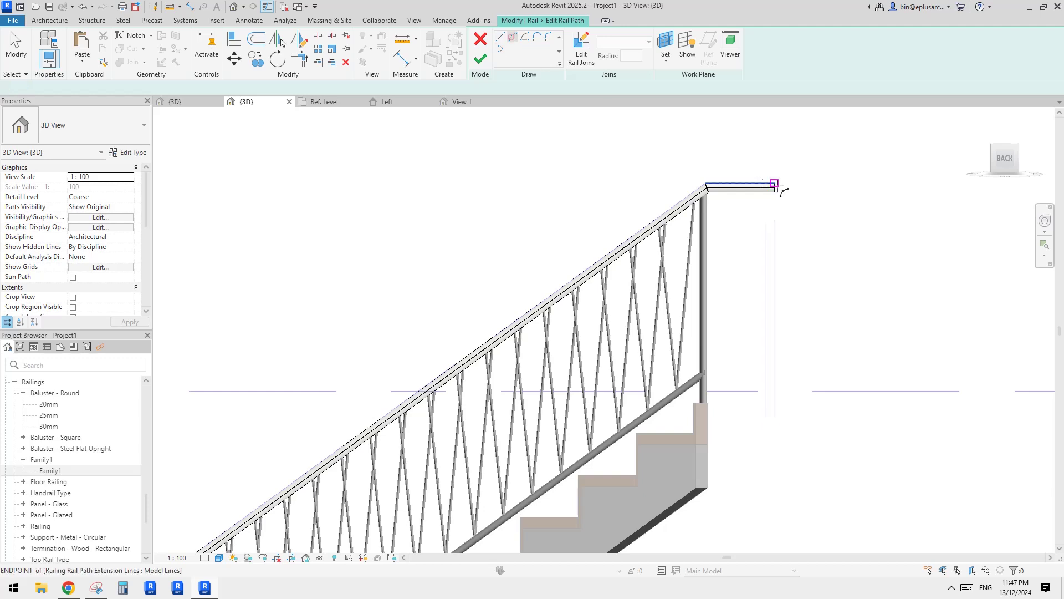
click(775, 184)
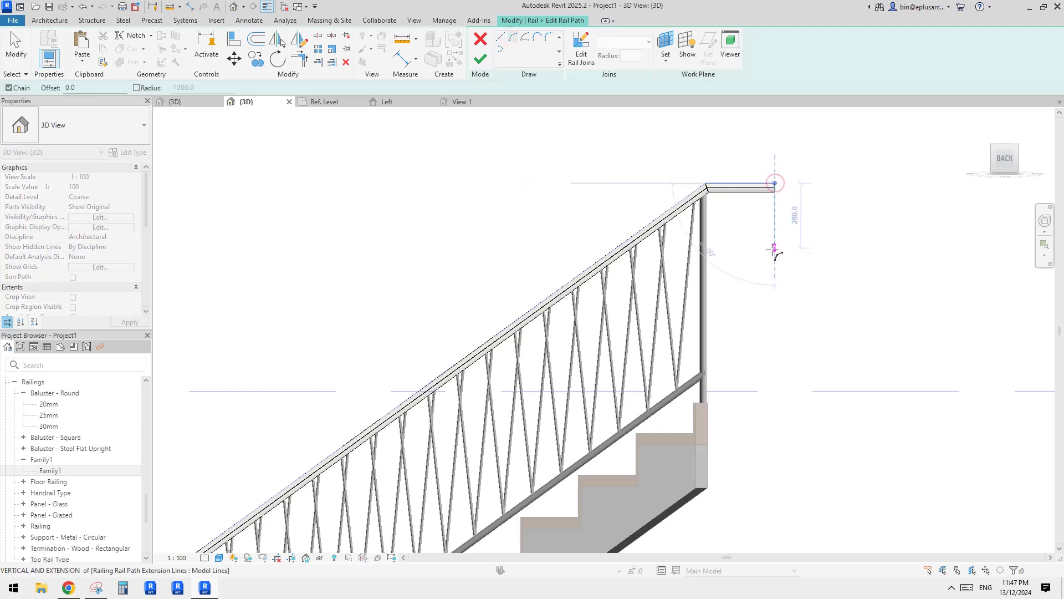
click(775, 221)
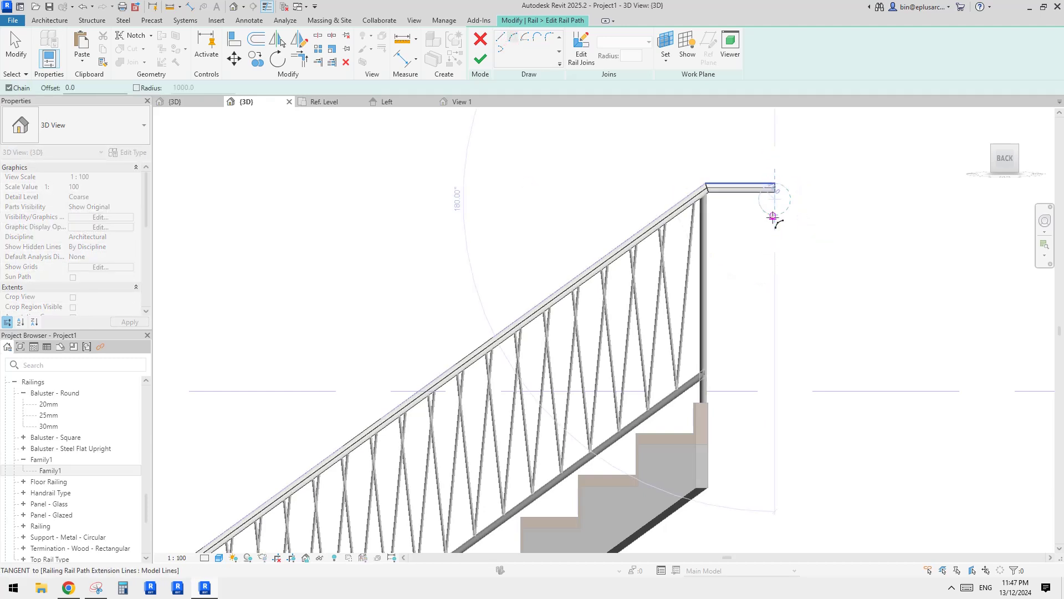
click(793, 204)
key(Escape)
key(Escape)
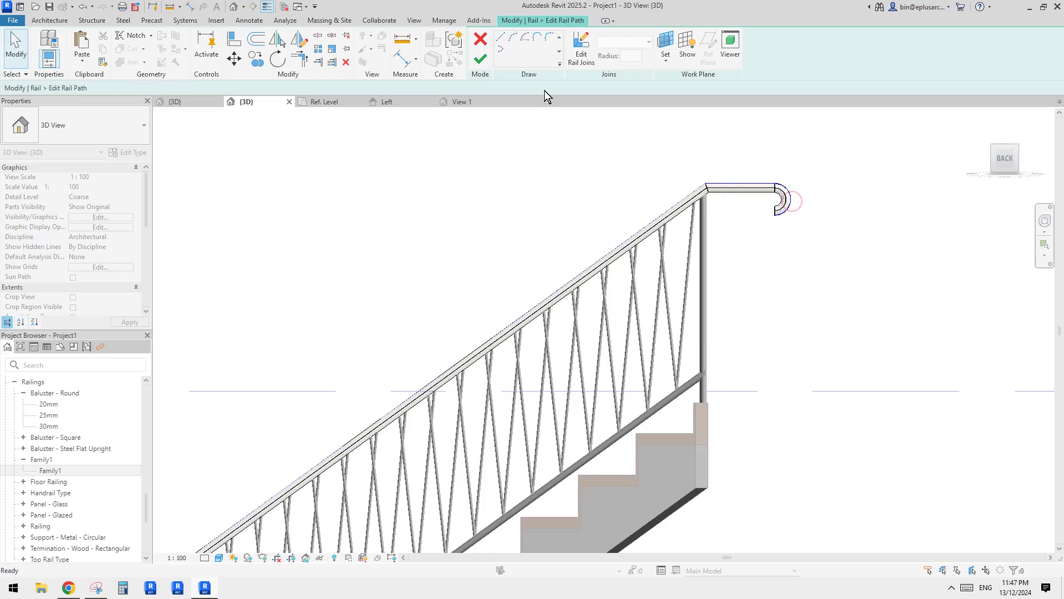
click(480, 59)
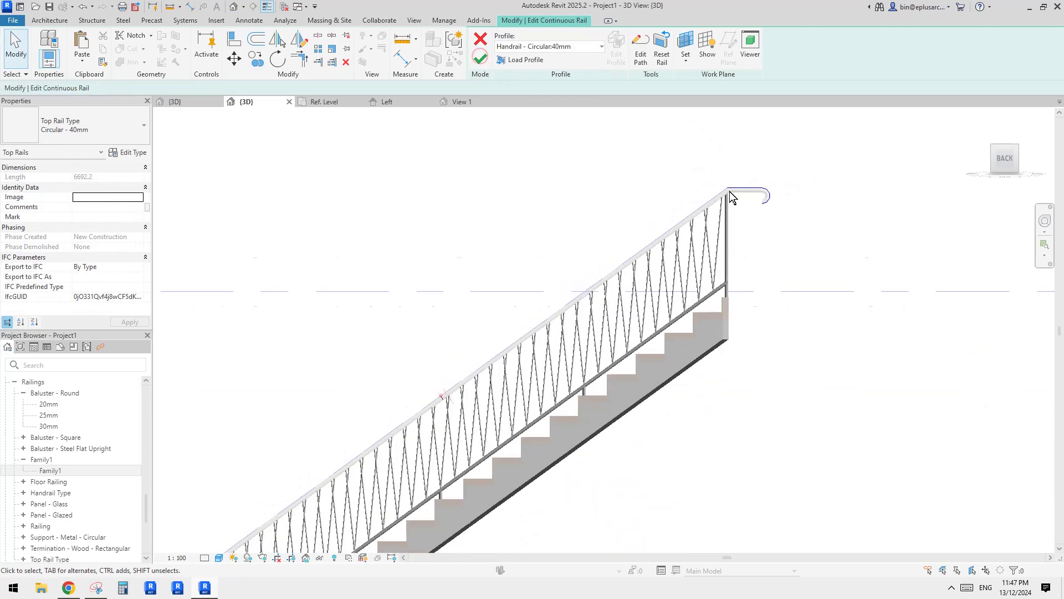
click(480, 58)
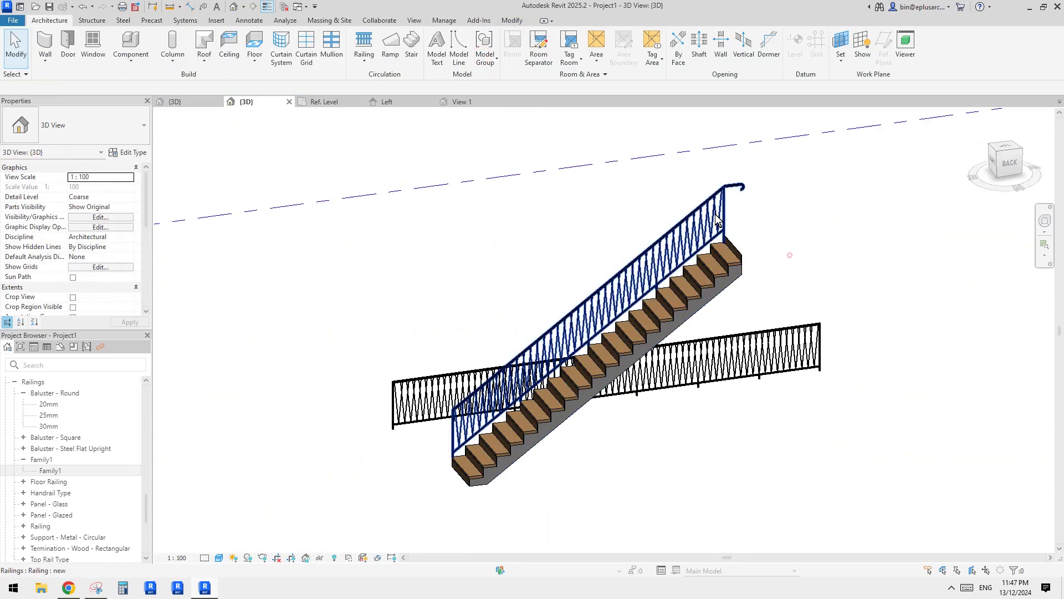
Step: Compare the stair railing with the balustrade in the browser's reference photo and return to the Revit model
click(644, 286)
shift+middle_drag(645, 285, 839, 233)
click(69, 588)
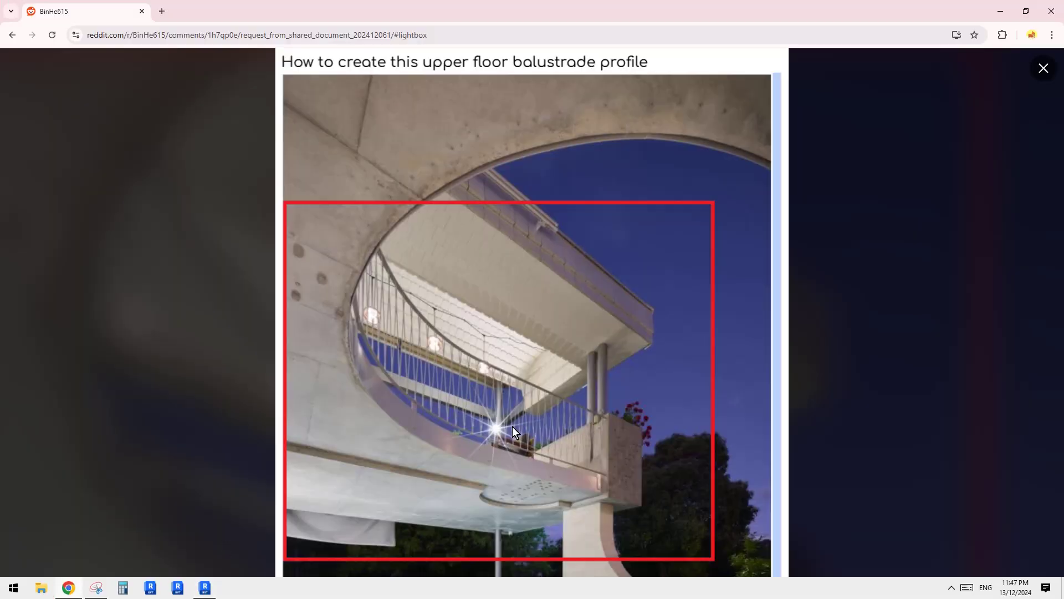
click(205, 588)
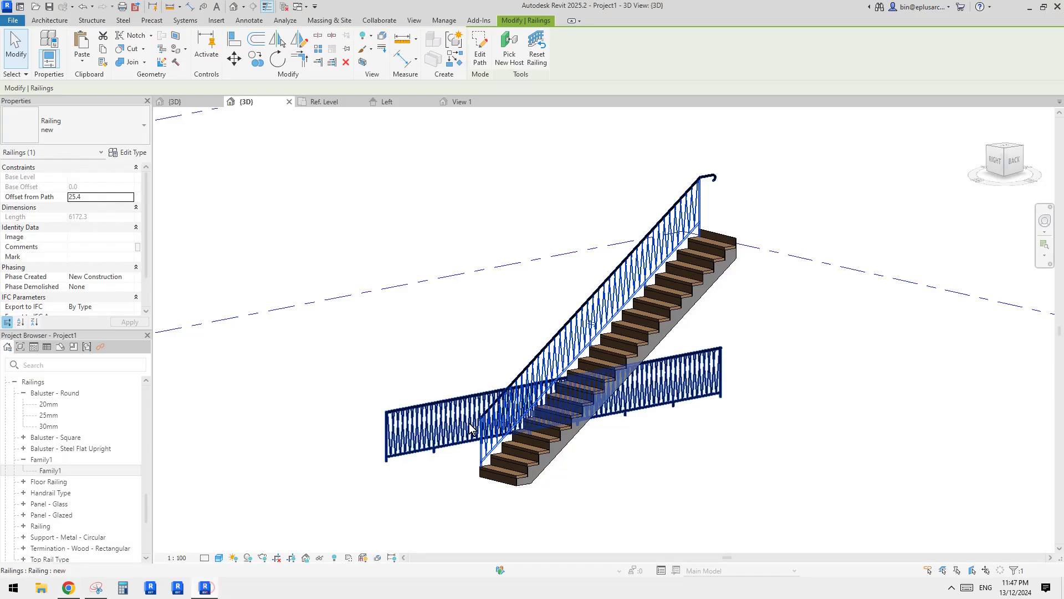
Step: Review the level railing's type properties, including its rail structure and baluster placement entries, without changing them
shift+middle_drag(610, 388, 751, 420)
click(701, 437)
scroll(700, 437, up, 2)
click(707, 412)
click(752, 420)
click(731, 377)
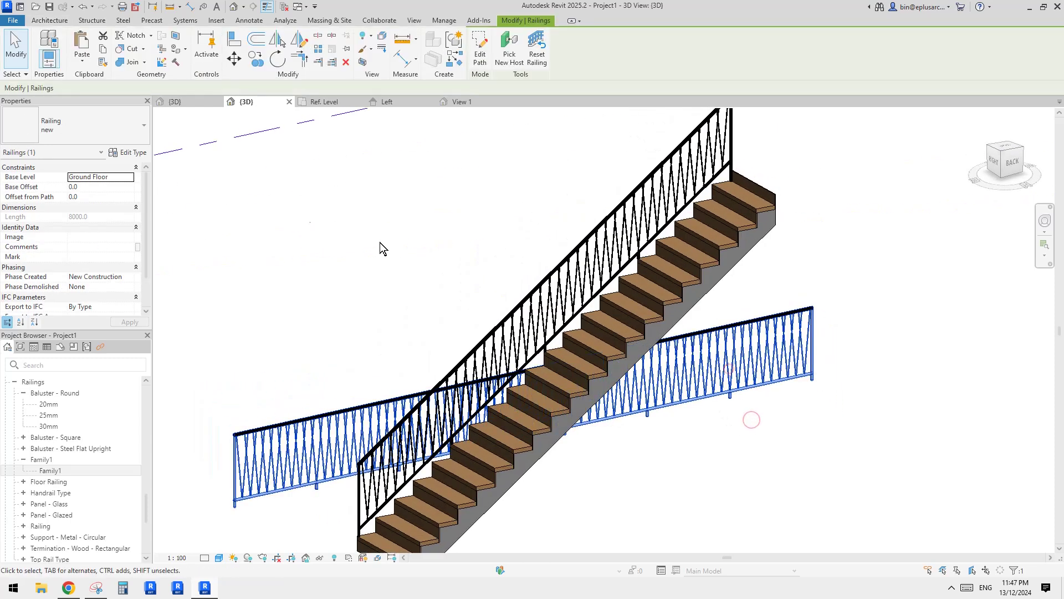
click(126, 153)
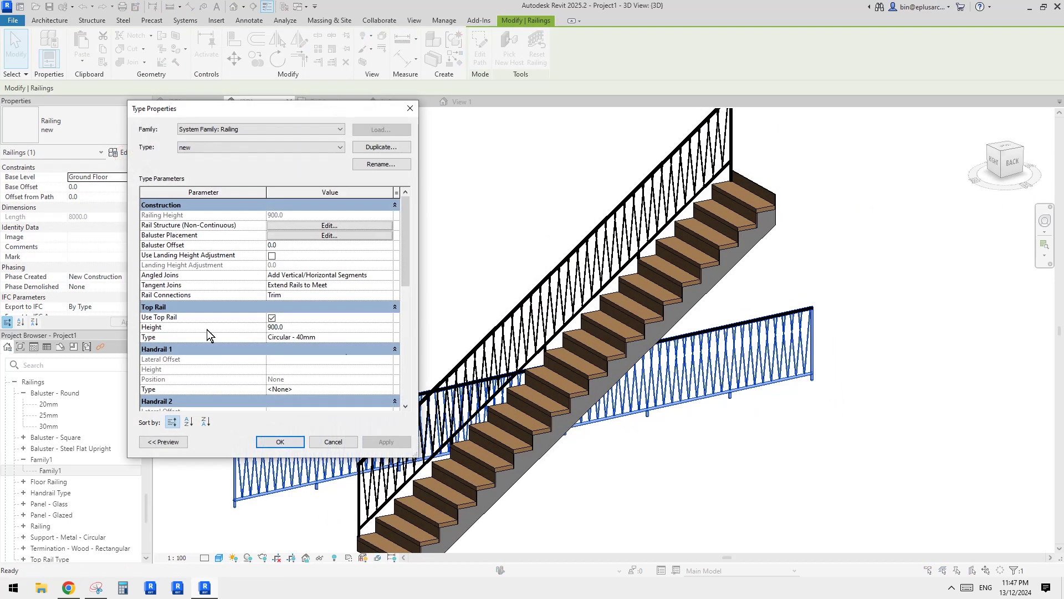
click(586, 311)
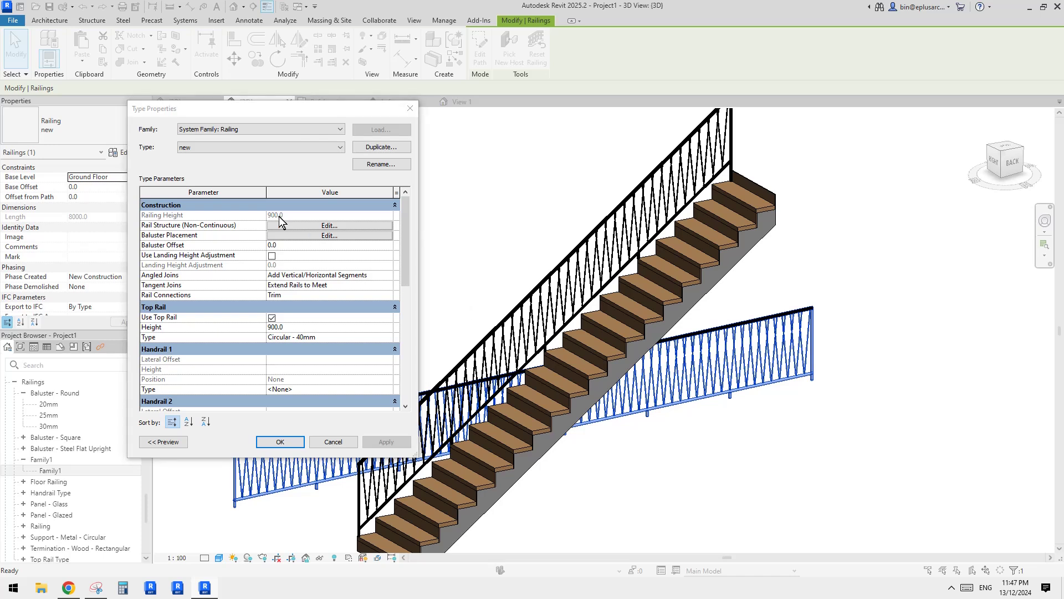
click(169, 237)
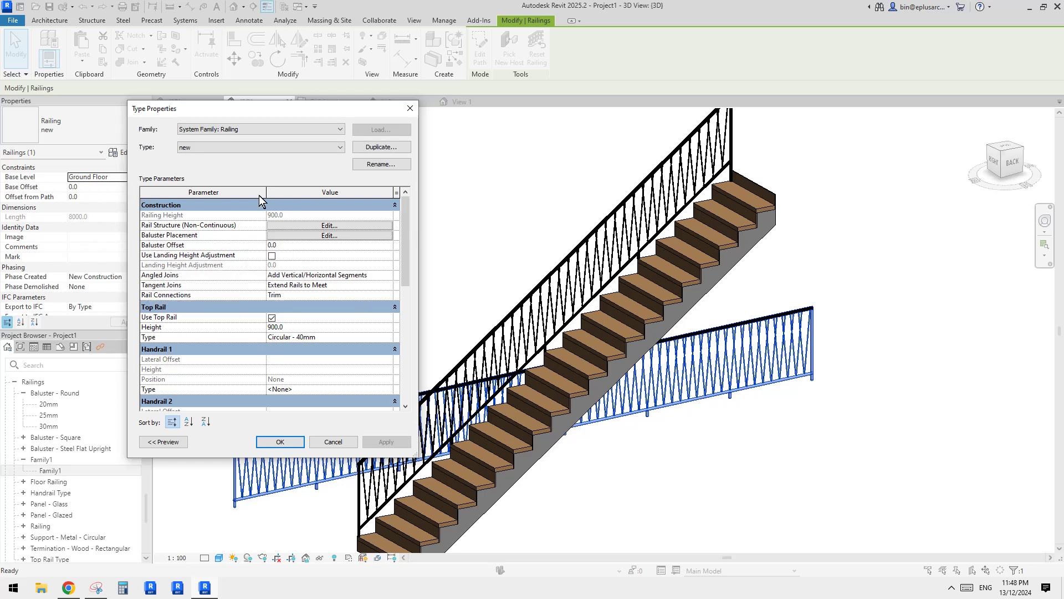
click(410, 109)
Step: Collapse the Family1 and Baluster - Round entries under the project's railing families
shift+middle_drag(467, 284, 695, 316)
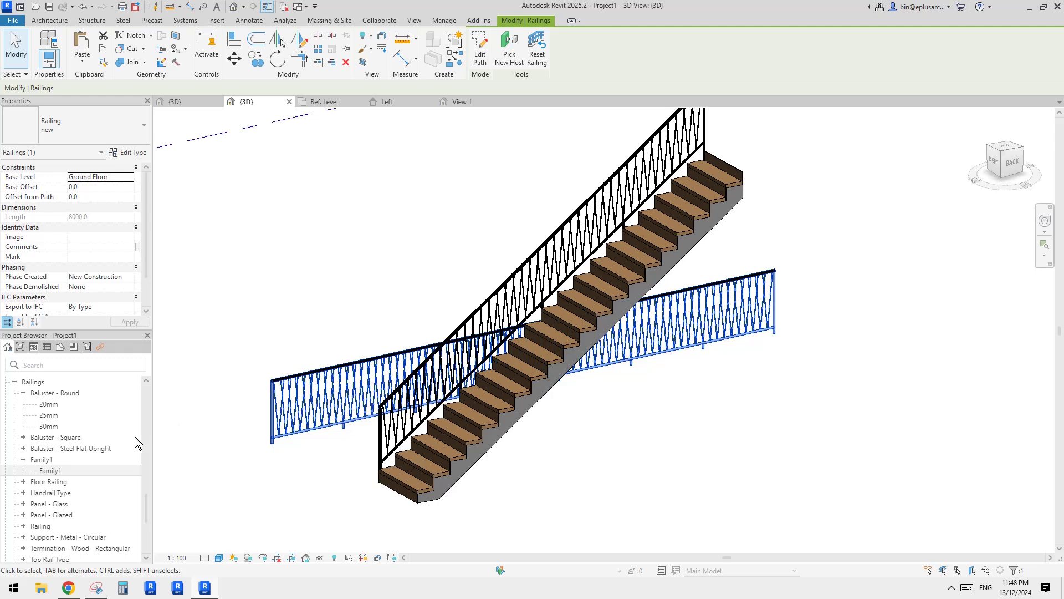
click(22, 460)
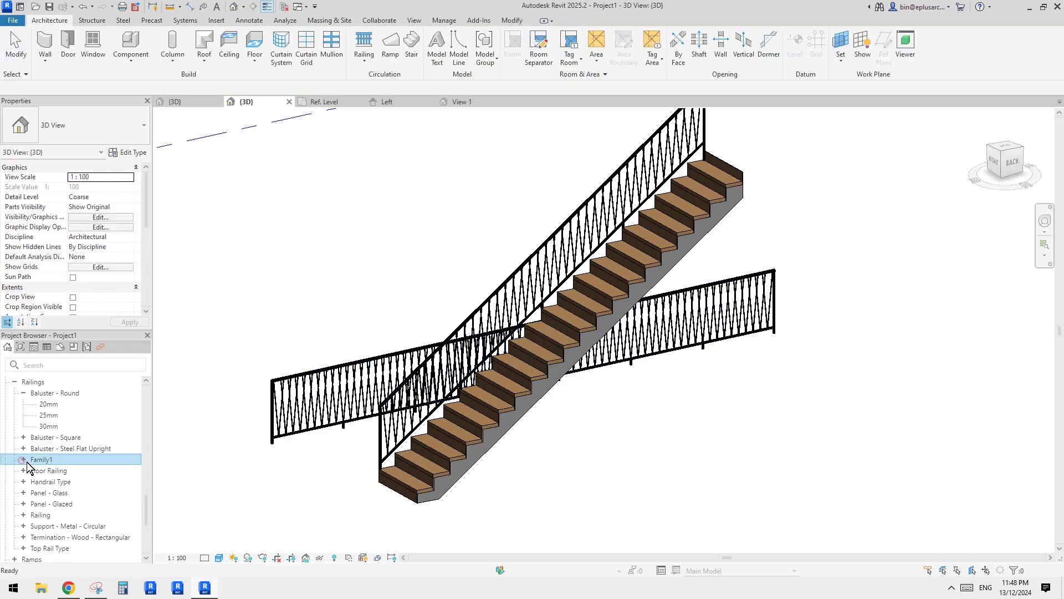
click(22, 392)
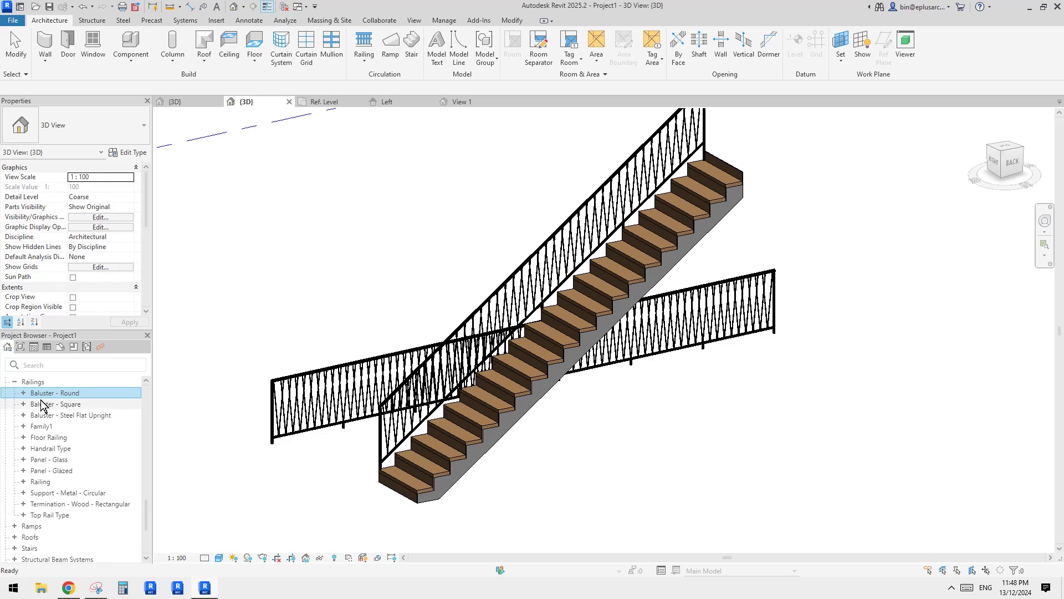
click(24, 393)
click(24, 393)
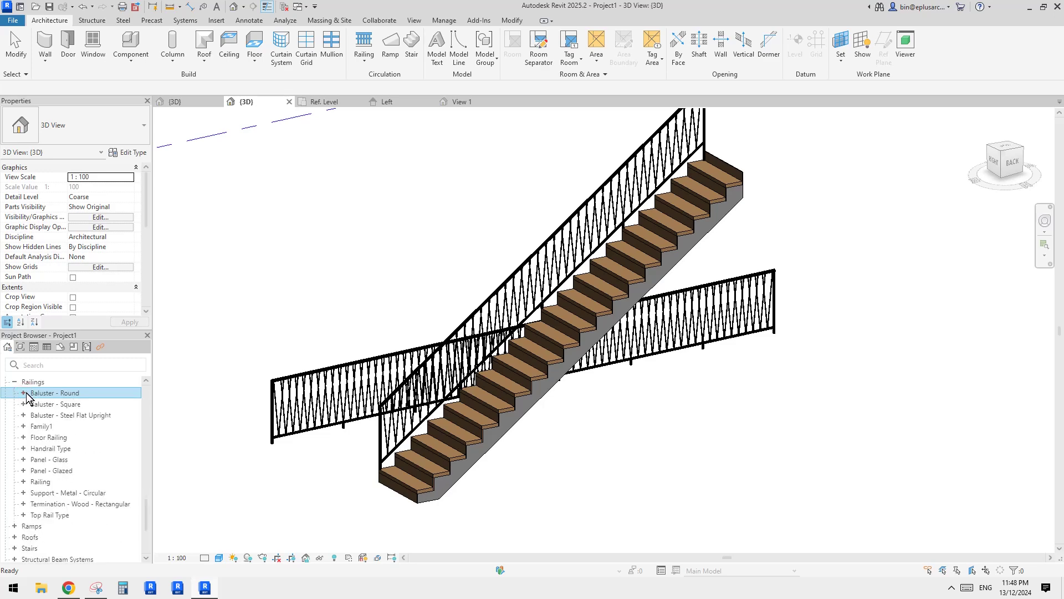
Step: Examine the stair railing and the level railing together in 3D and leave nothing selected
click(576, 361)
shift+middle_drag(576, 360, 650, 408)
click(603, 409)
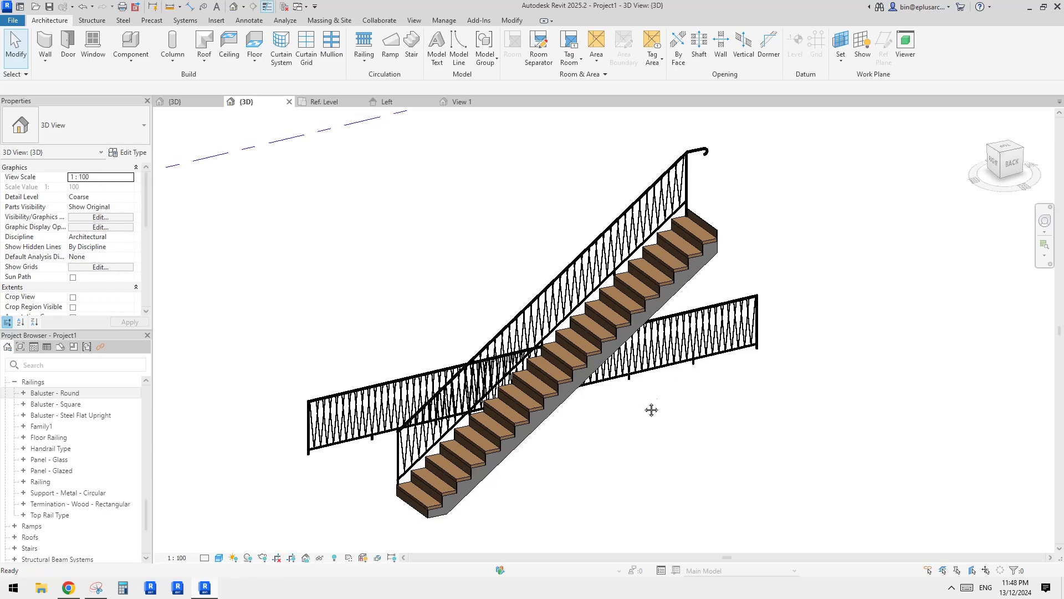
shift+middle_drag(676, 372, 613, 249)
click(410, 410)
click(730, 413)
click(618, 251)
key(Escape)
click(764, 292)
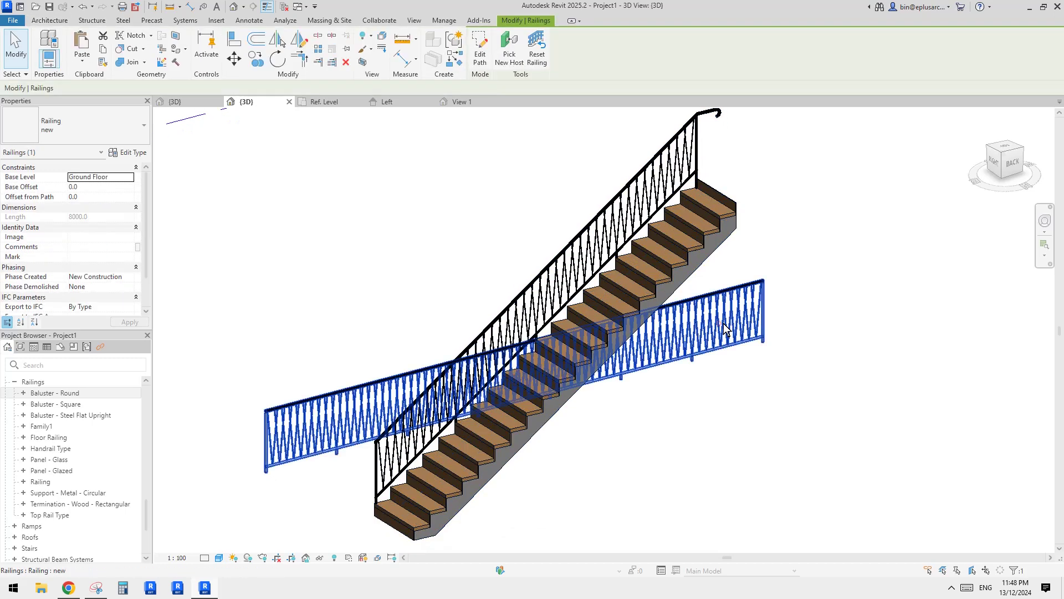
click(841, 233)
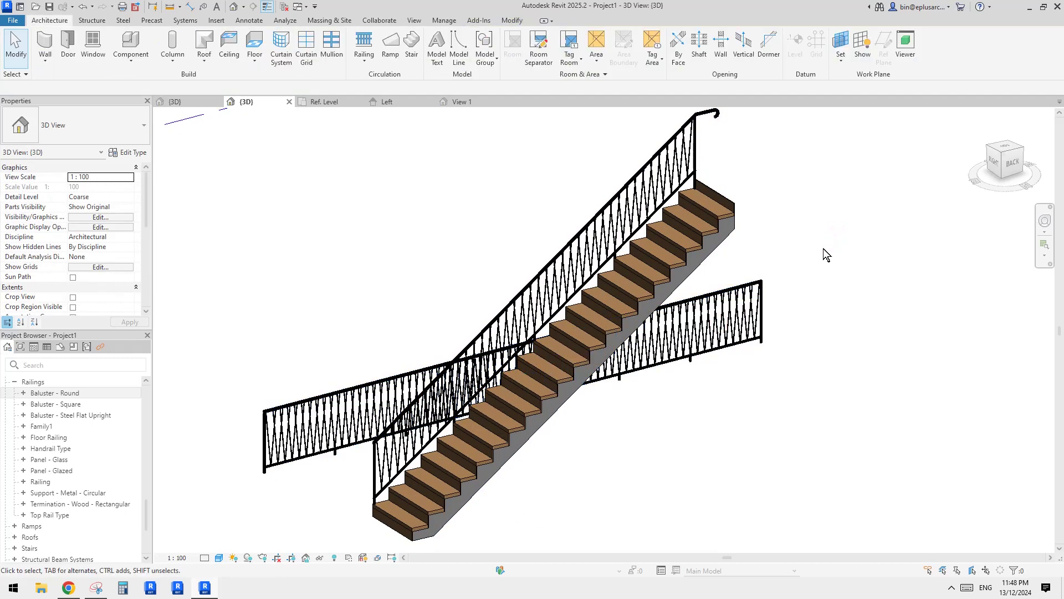